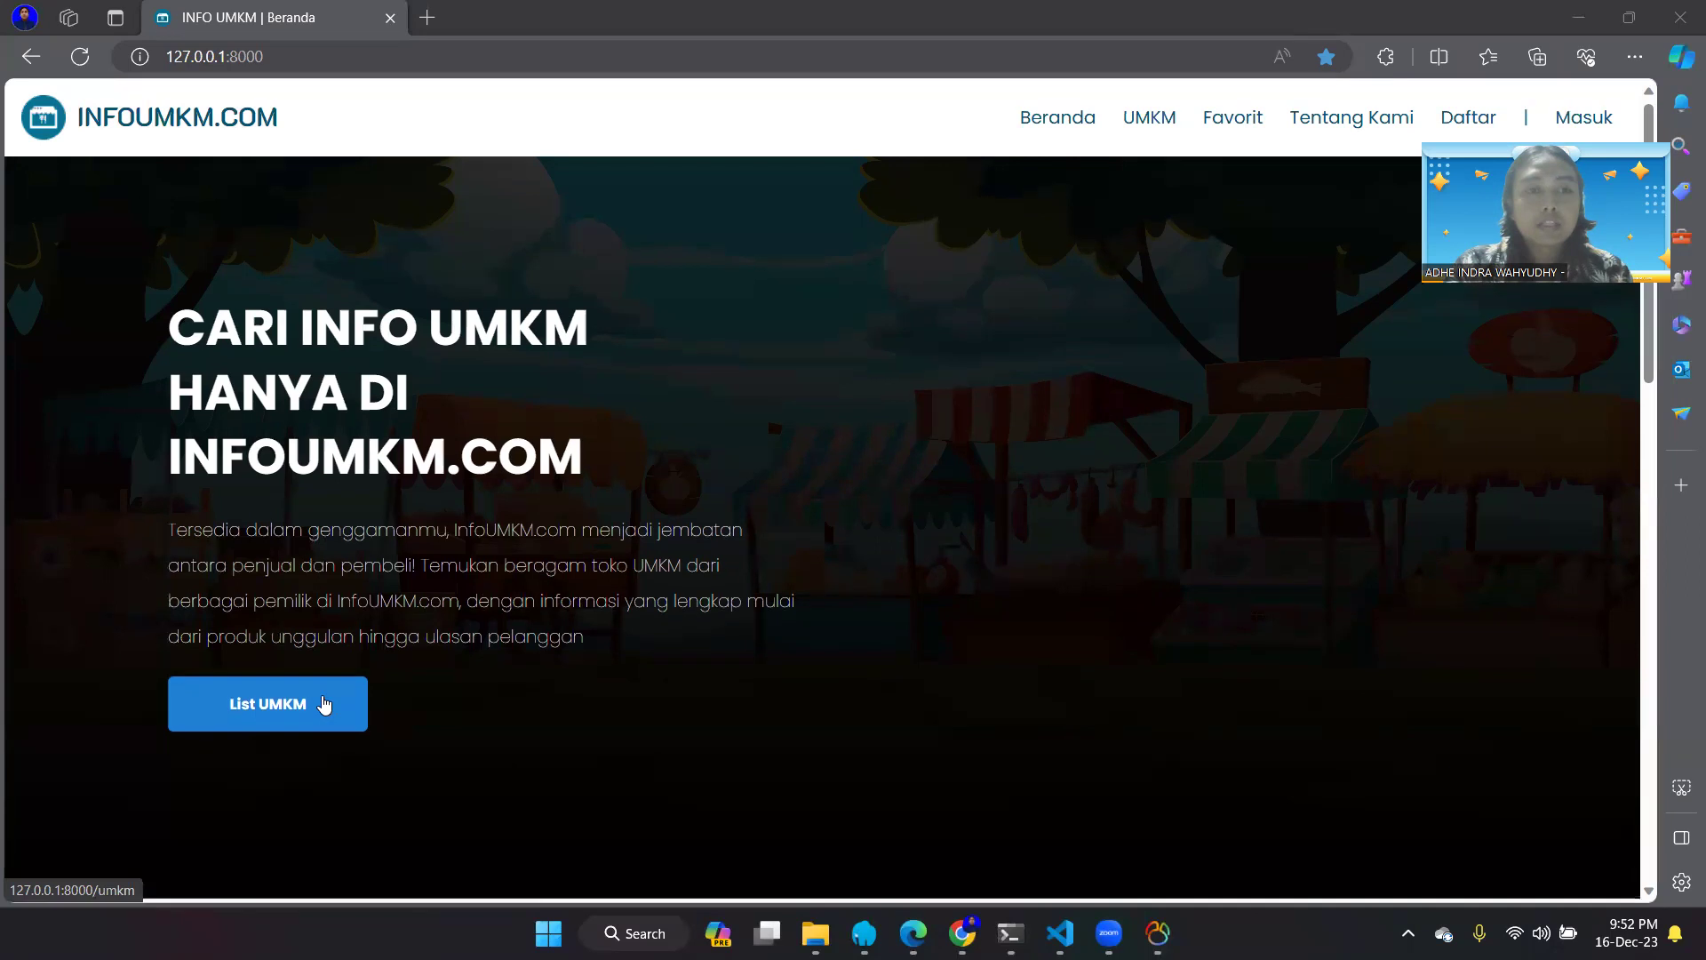
- Scroll the Beranda page down to the Kategori cards and open the Kuliner category
scroll(324, 704, down, 1)
scroll(469, 441, up, 1)
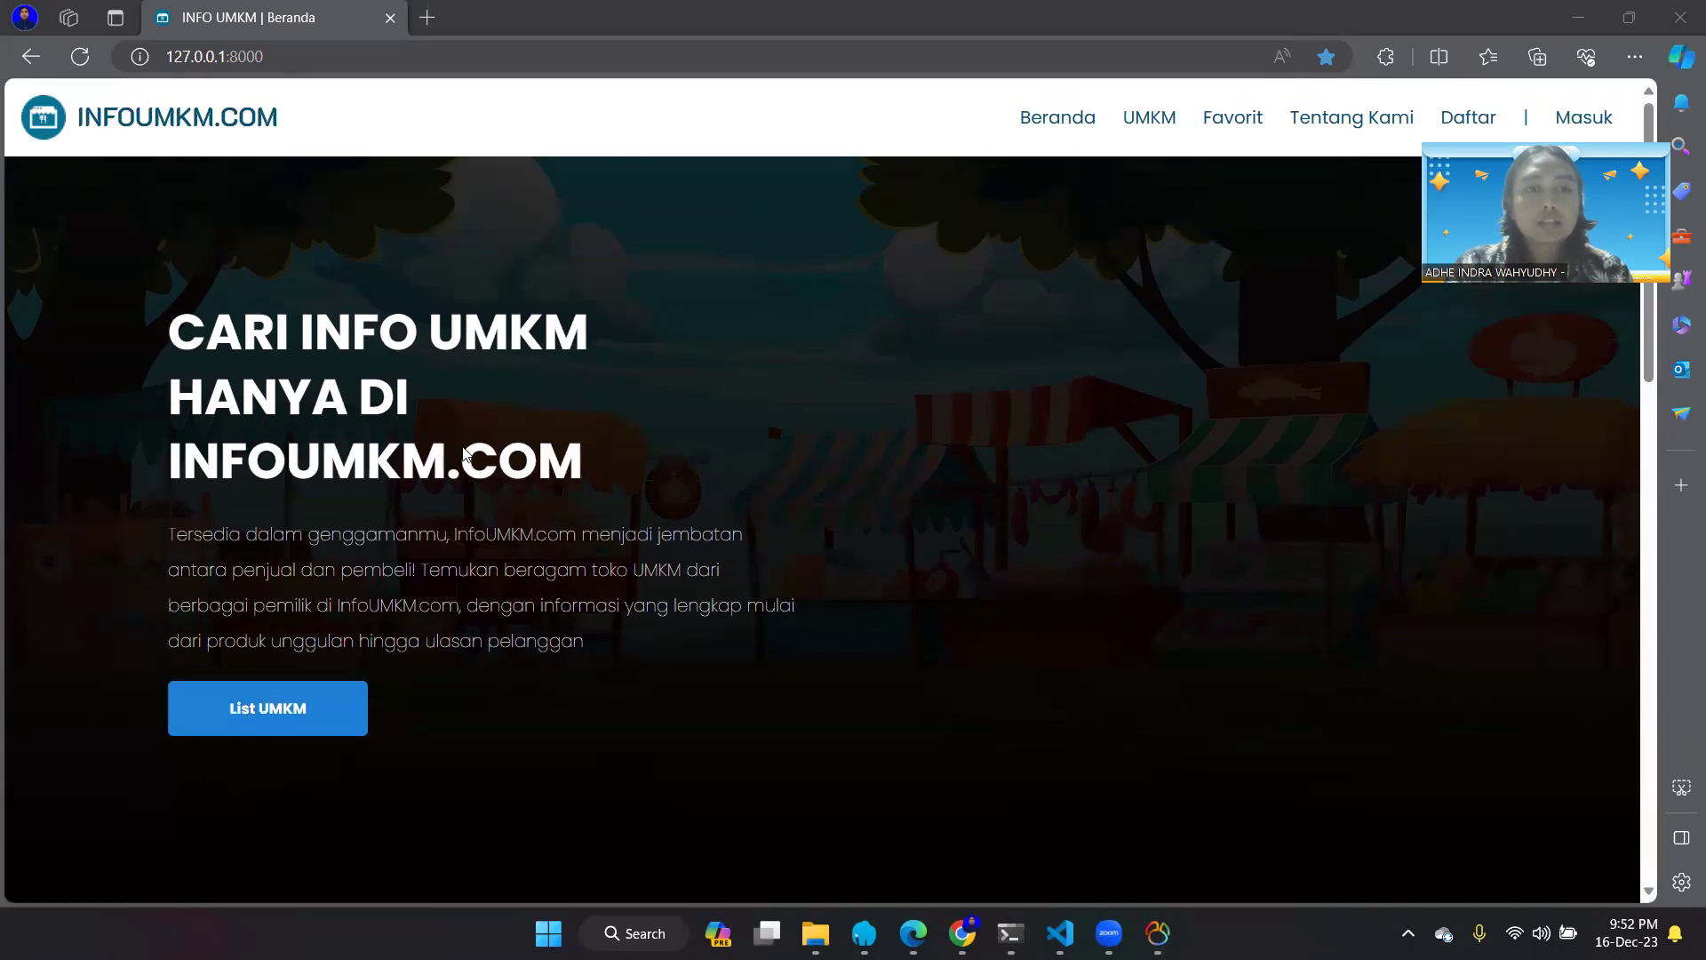
scroll(463, 453, down, 1)
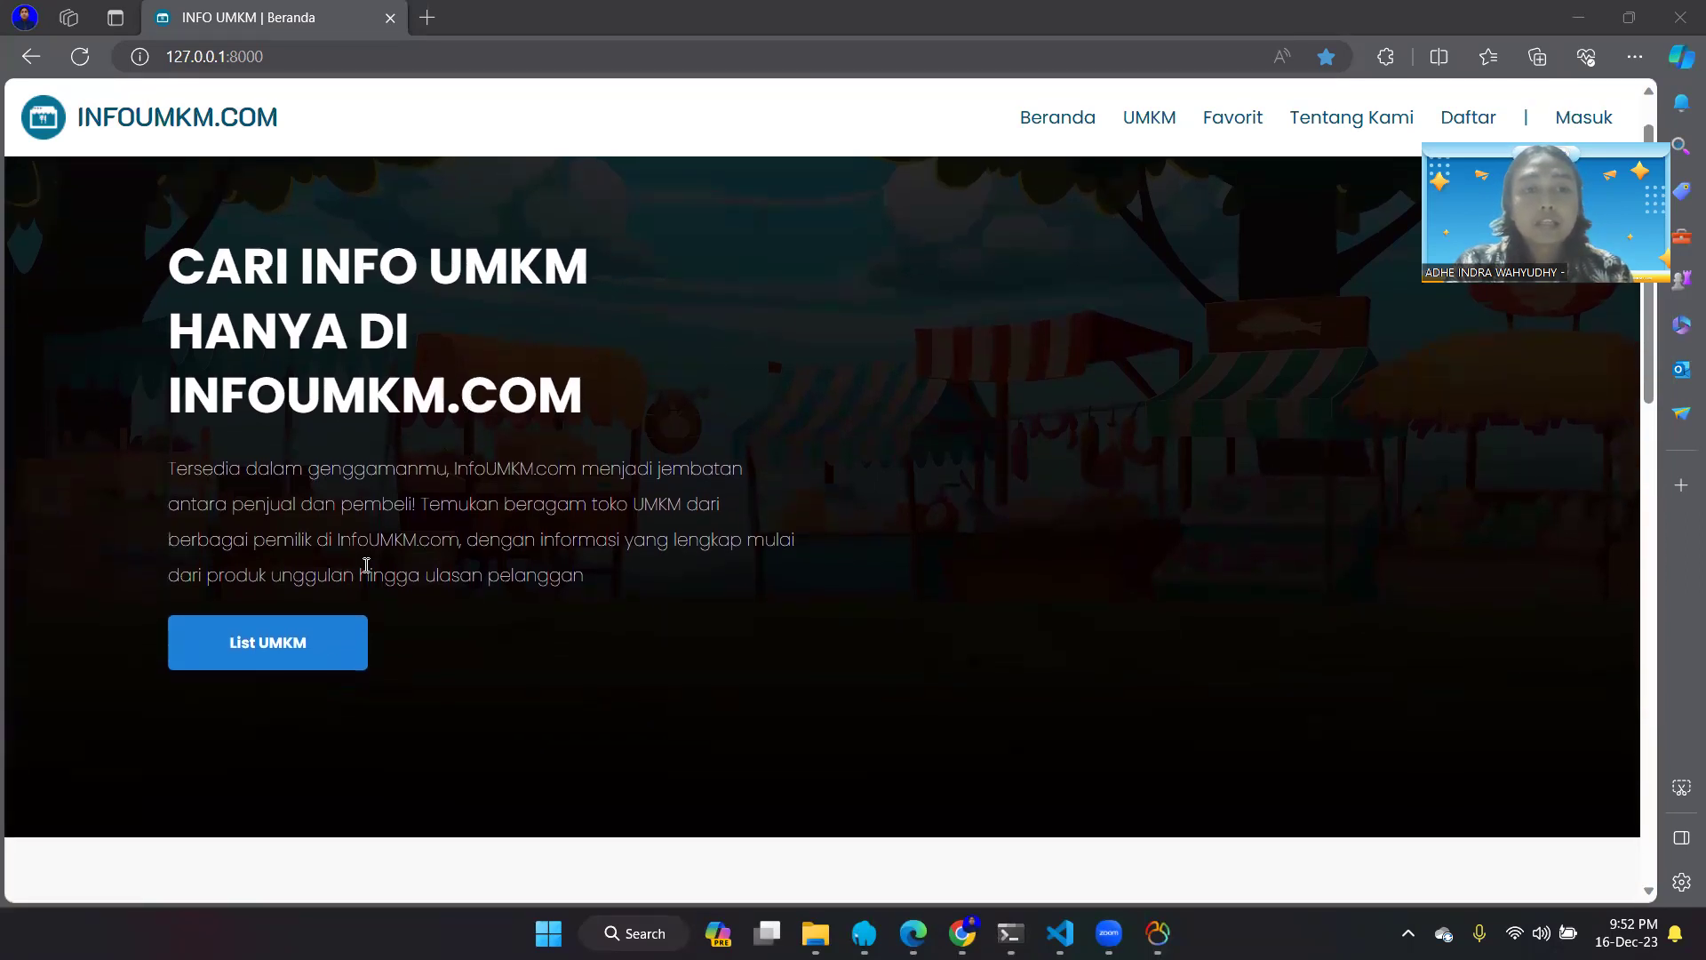
scroll(296, 655, down, 5)
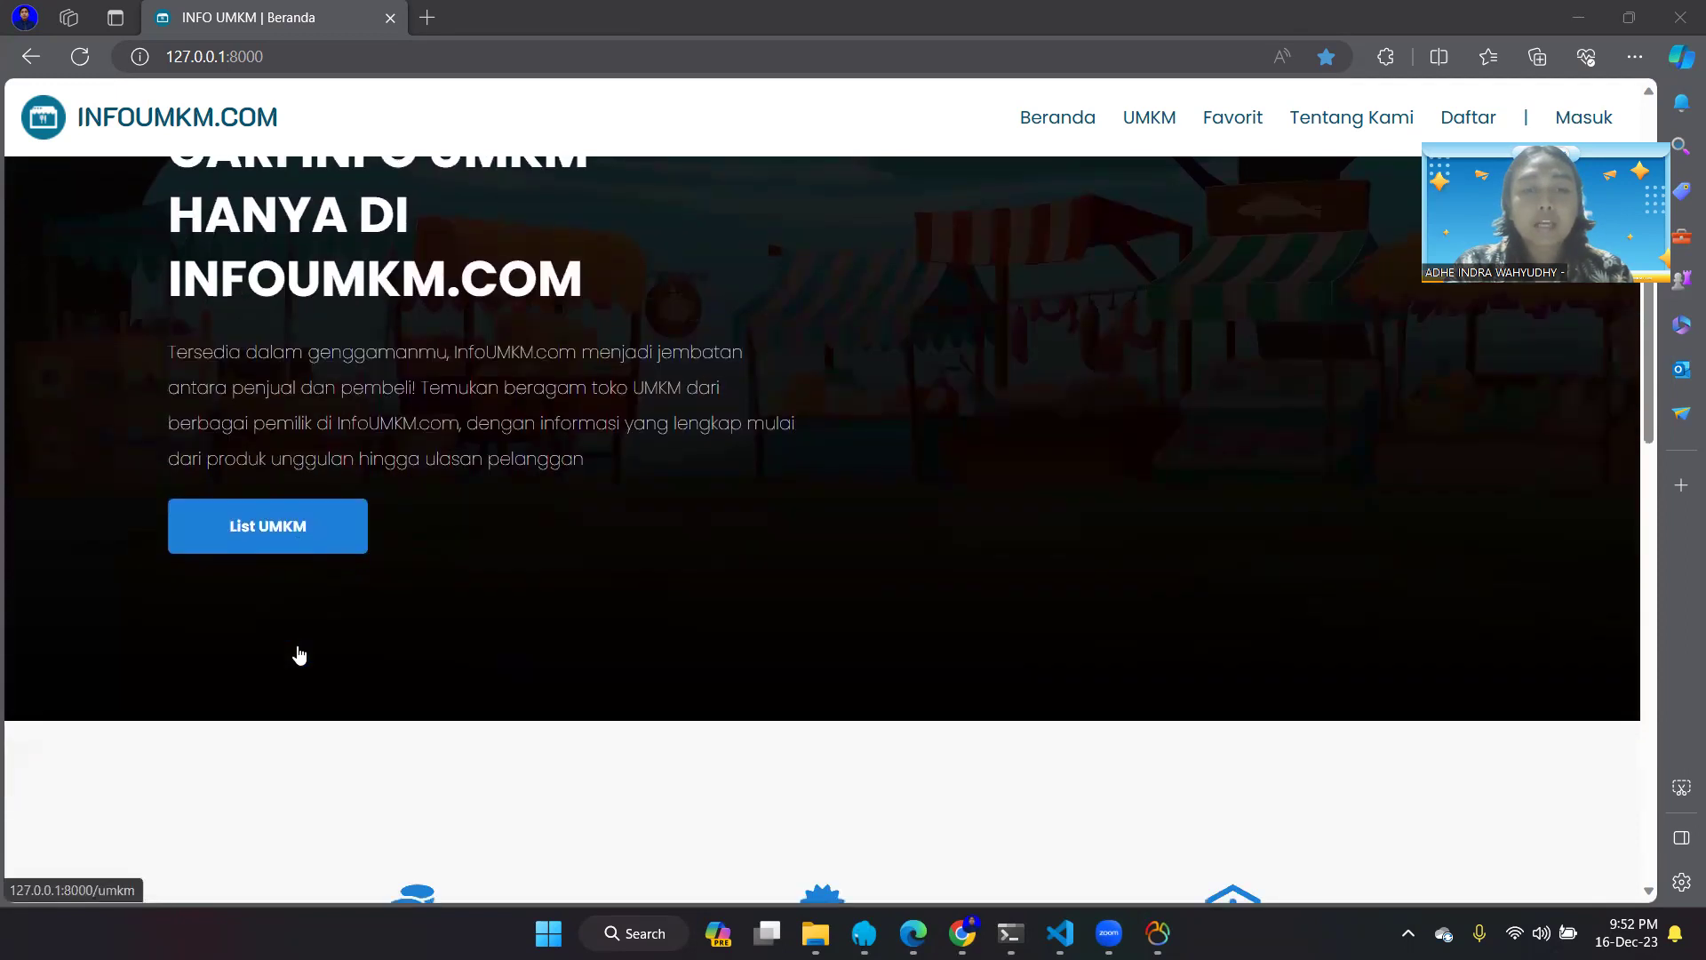
scroll(298, 655, down, 6)
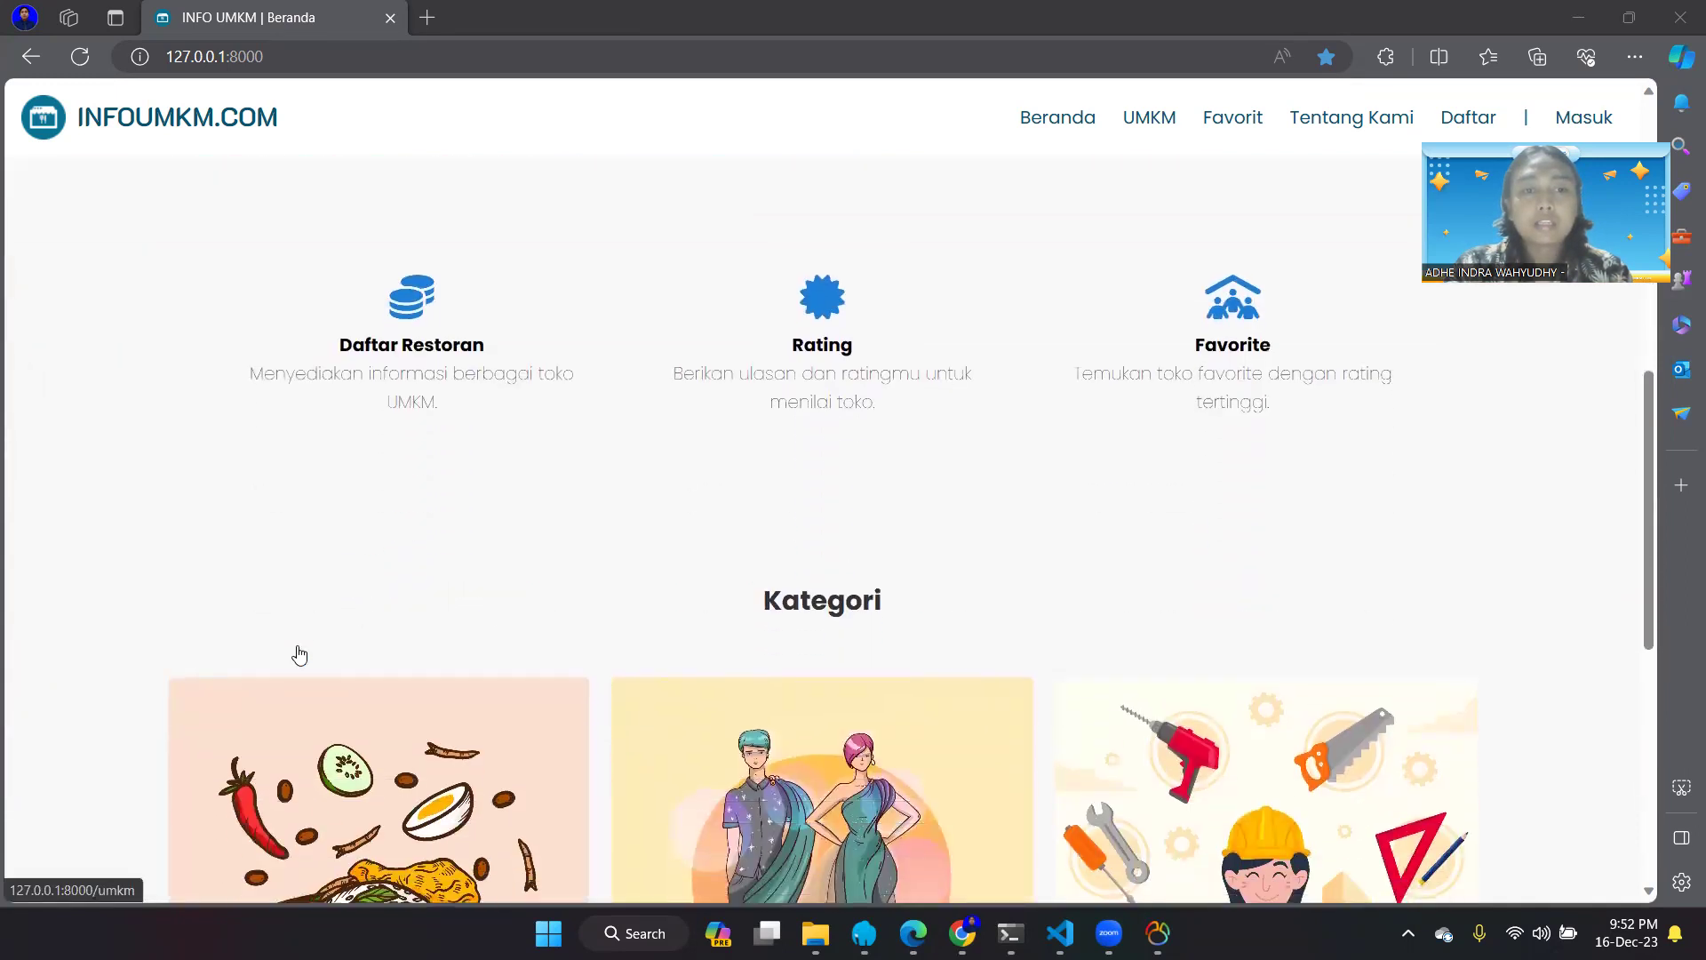
scroll(299, 654, down, 2)
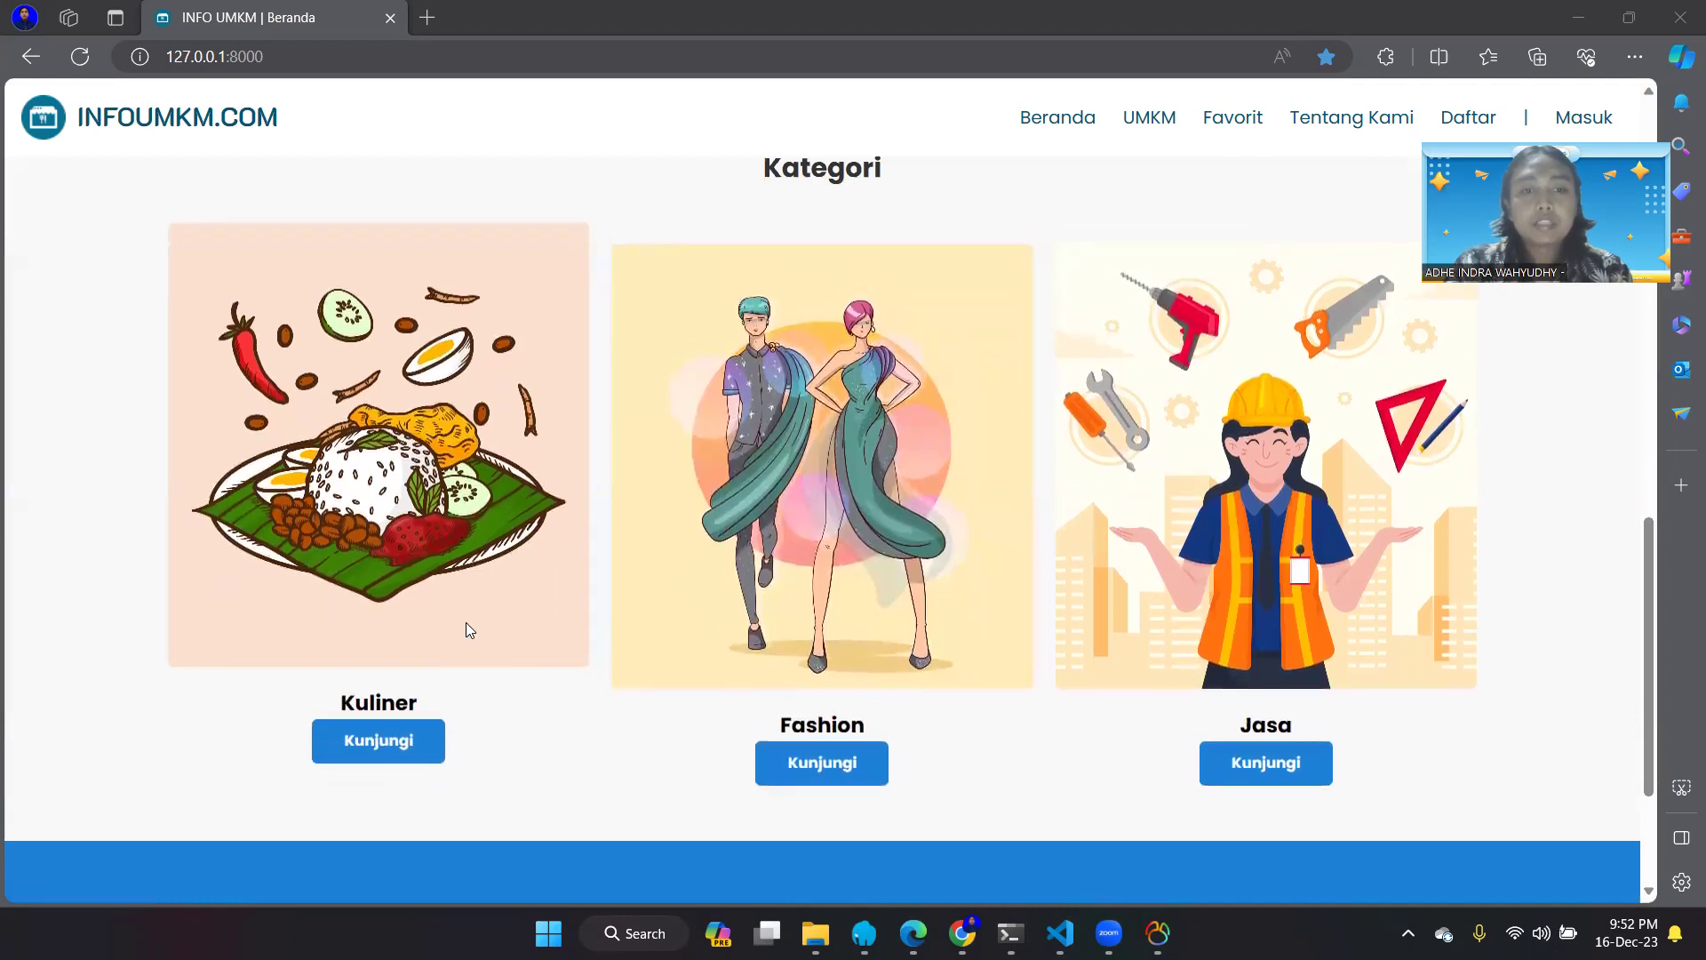
click(406, 739)
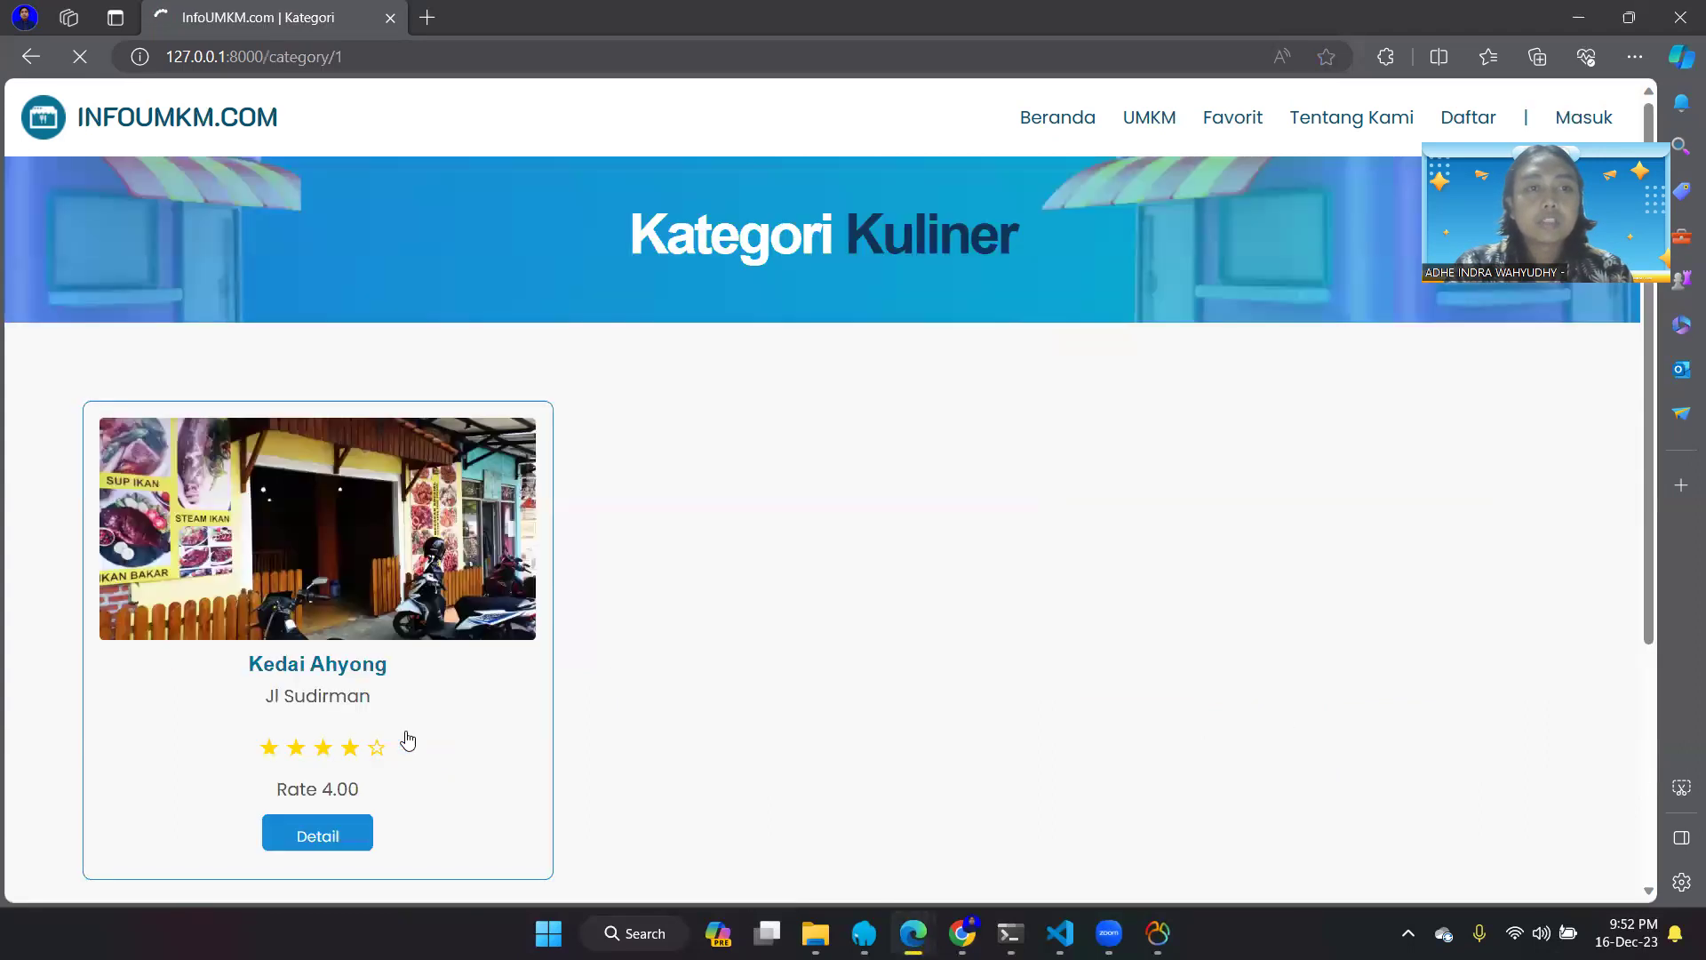
- Look over the Kuliner and Fashion category pages, returning to the home page after each
scroll(407, 738, down, 1)
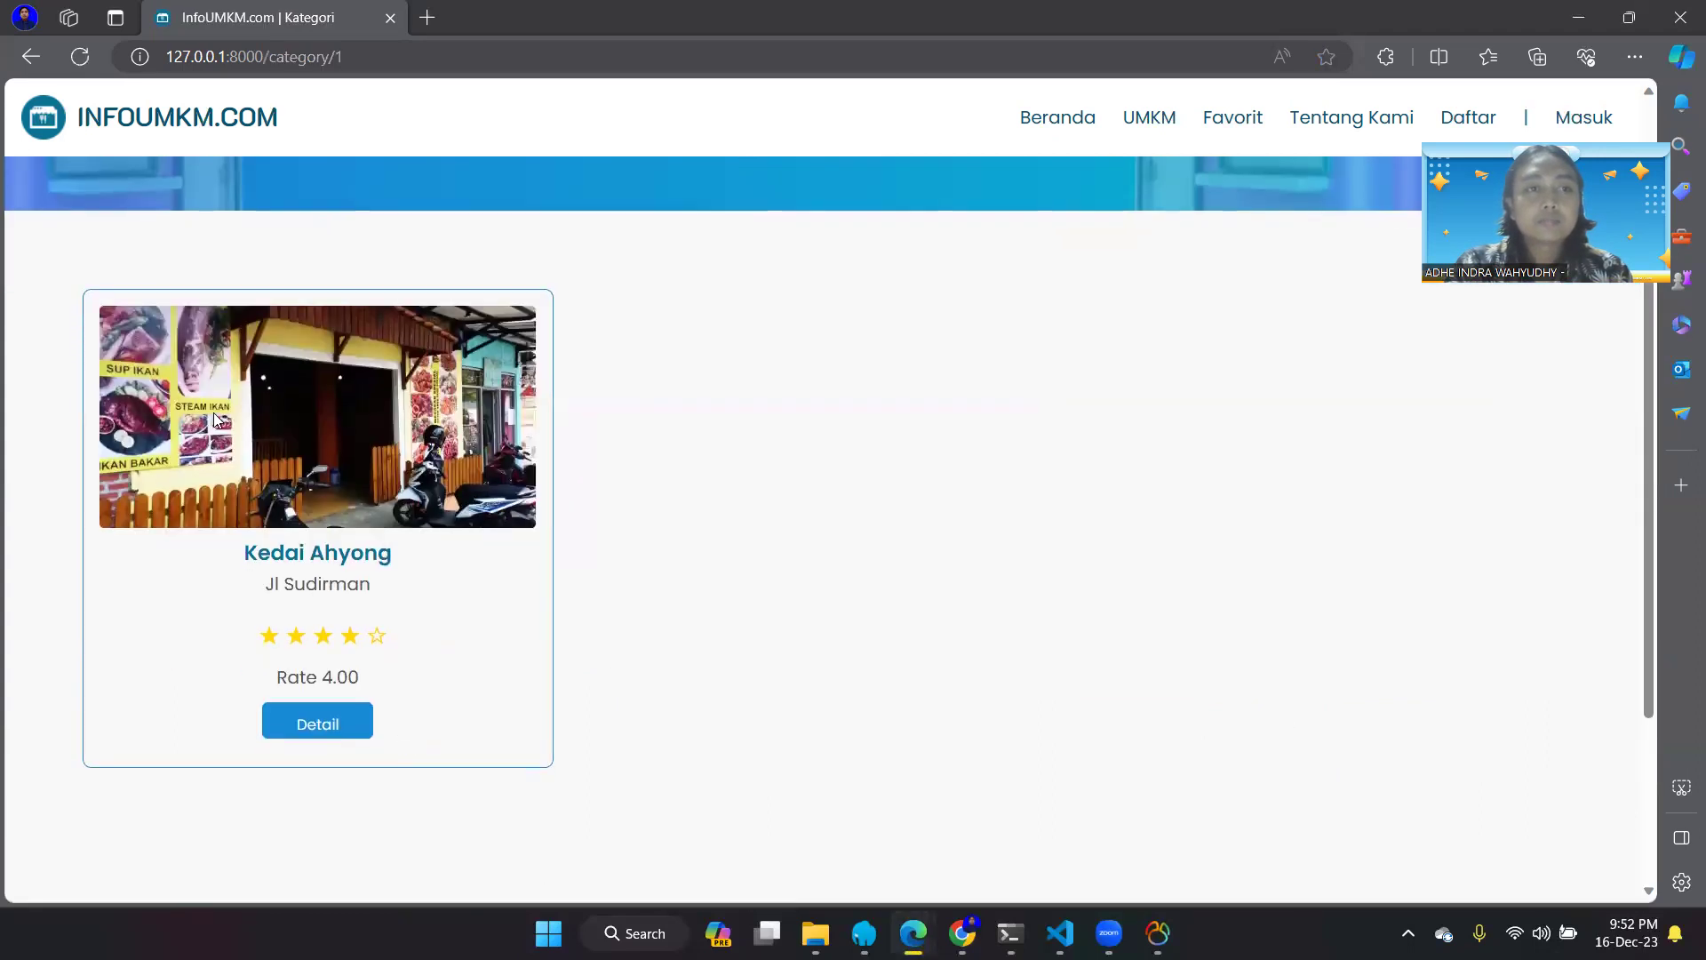
click(30, 58)
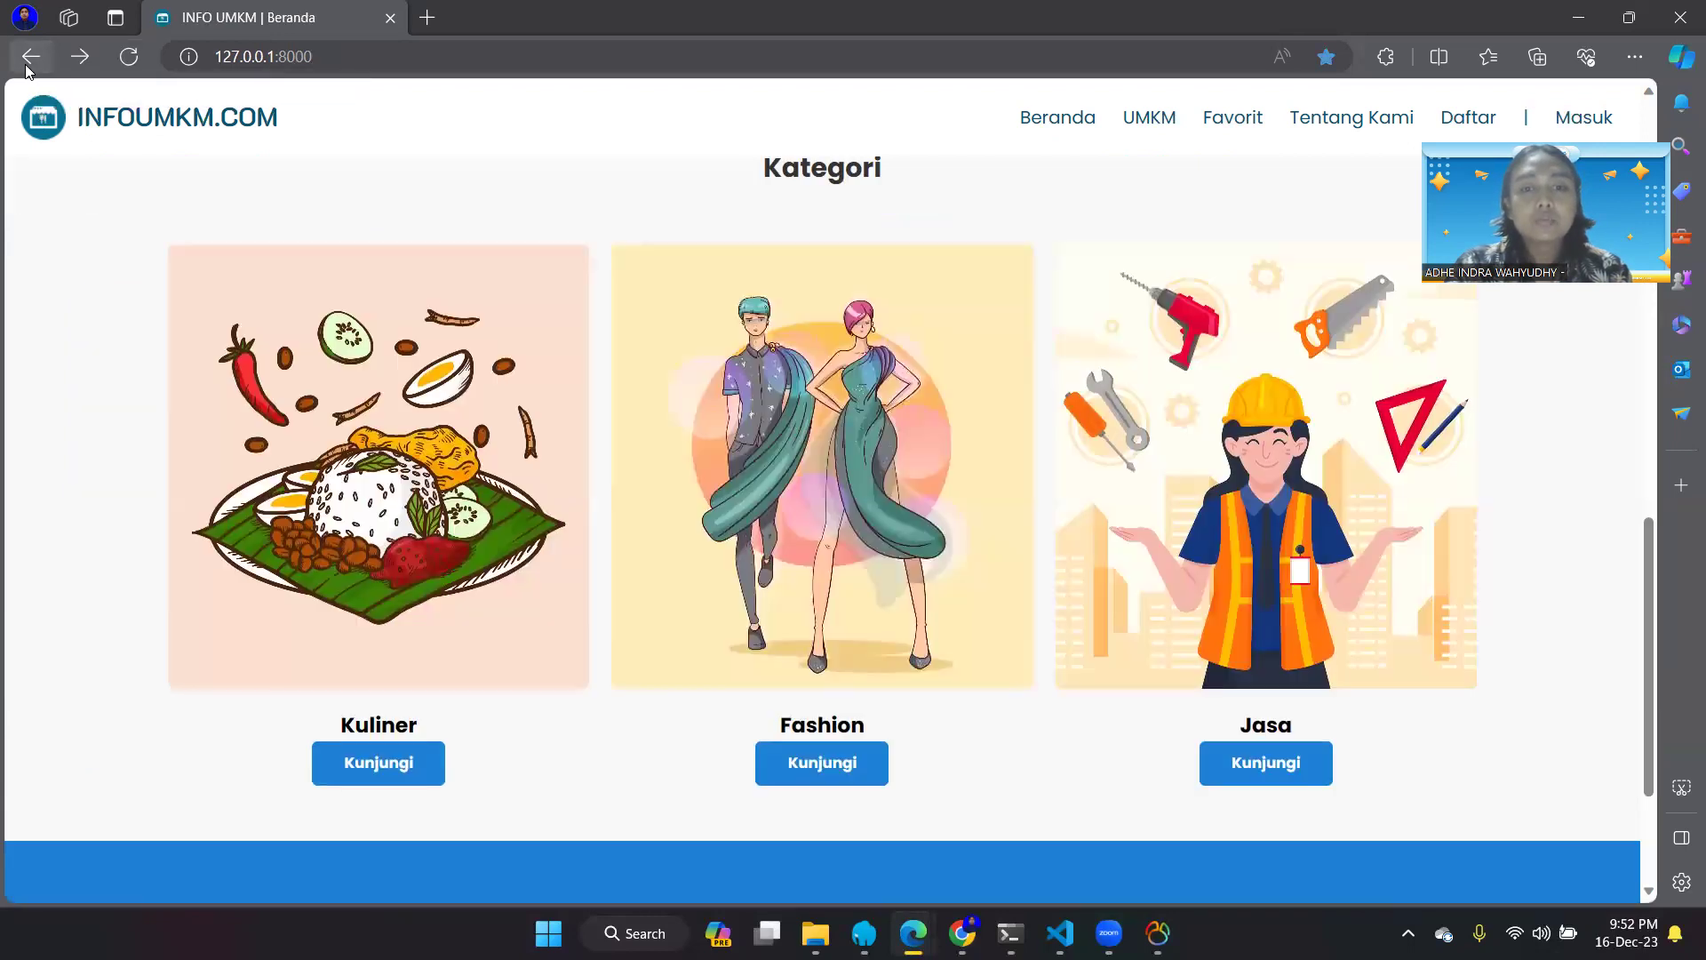
click(804, 734)
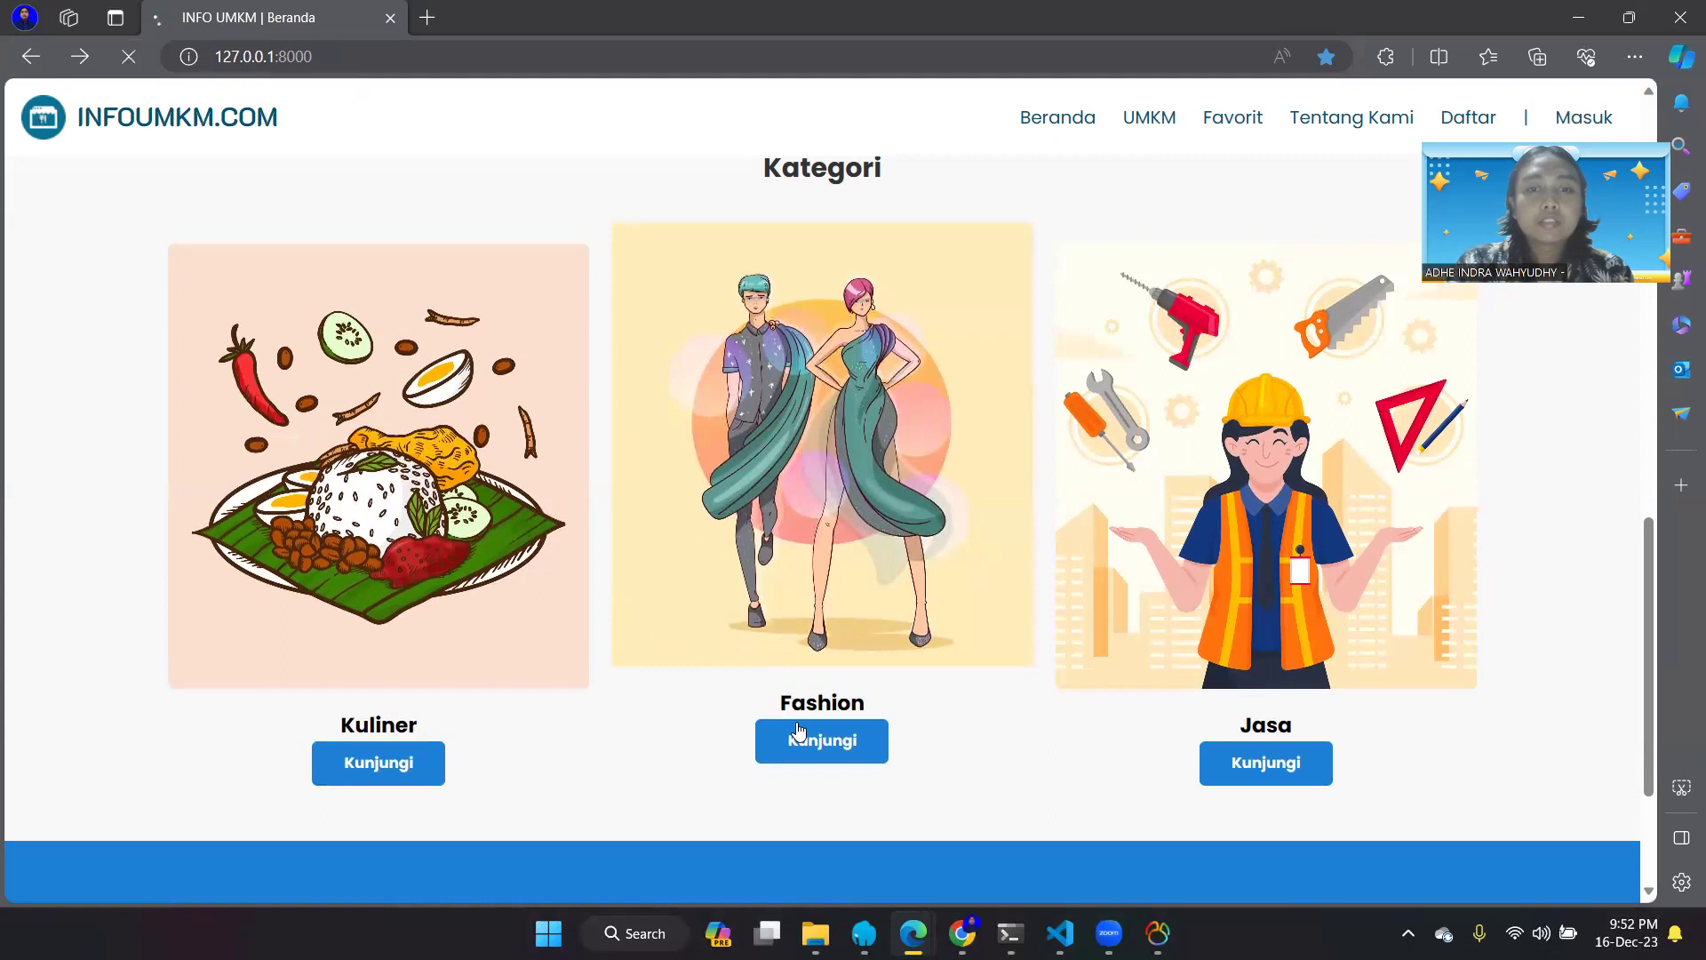
scroll(799, 731, down, 1)
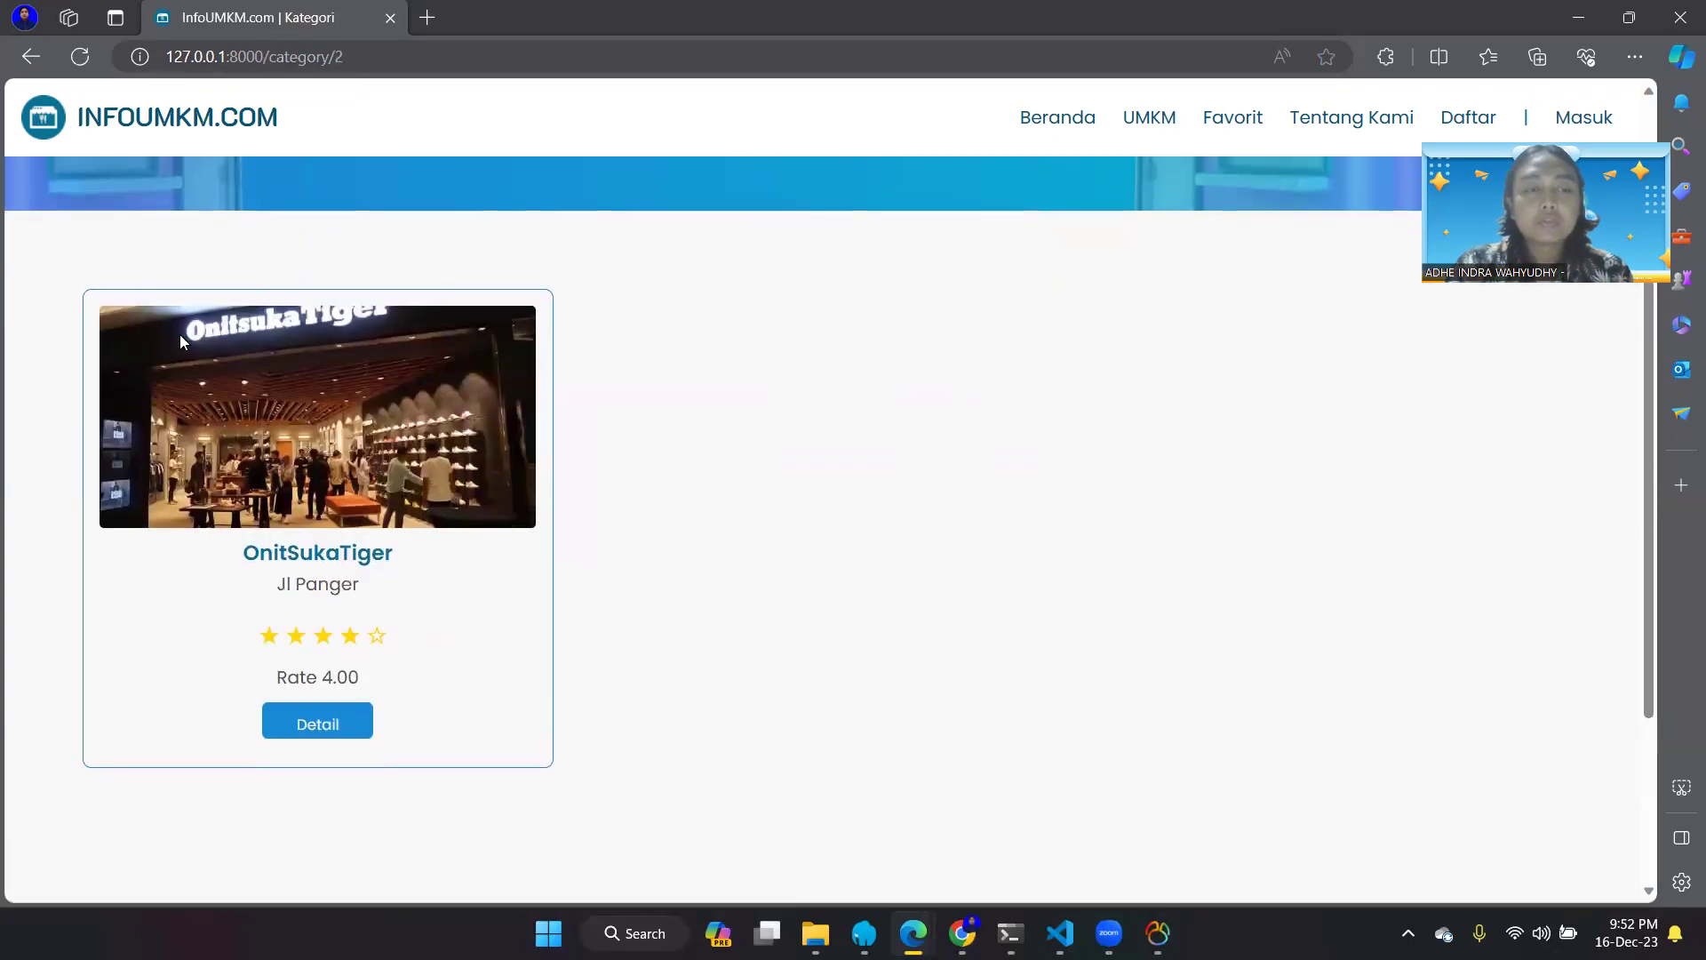
click(29, 73)
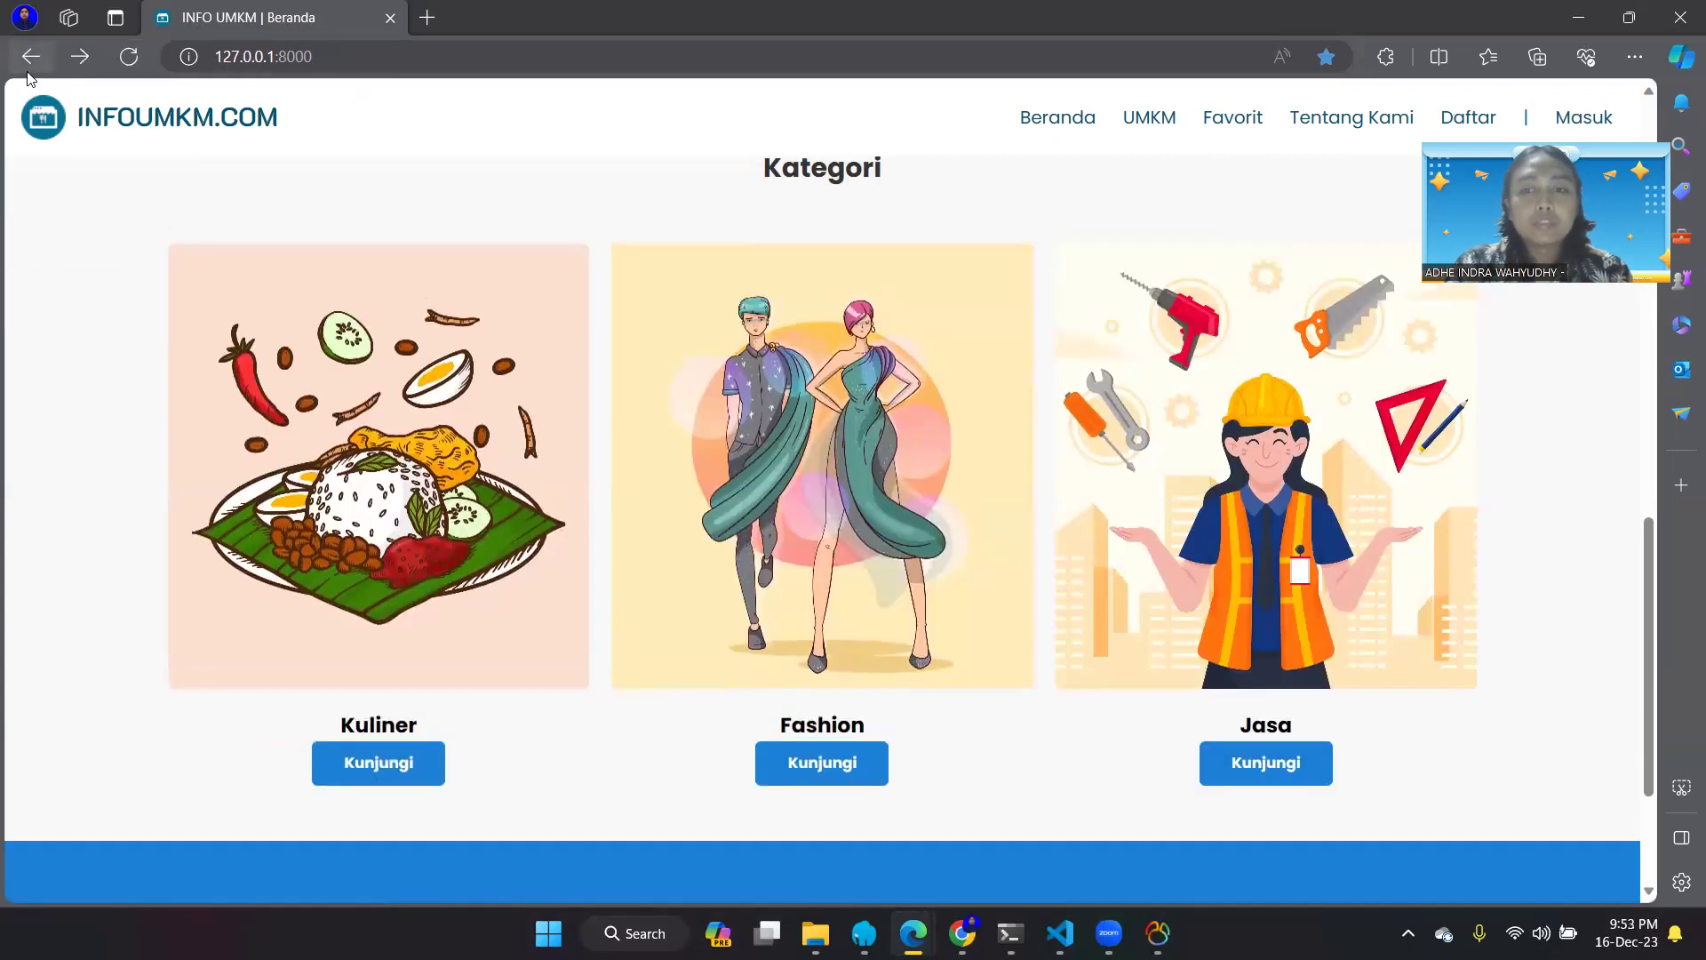
- View the Jasa category page, go back to Beranda, and open the UMKM store list
click(1208, 760)
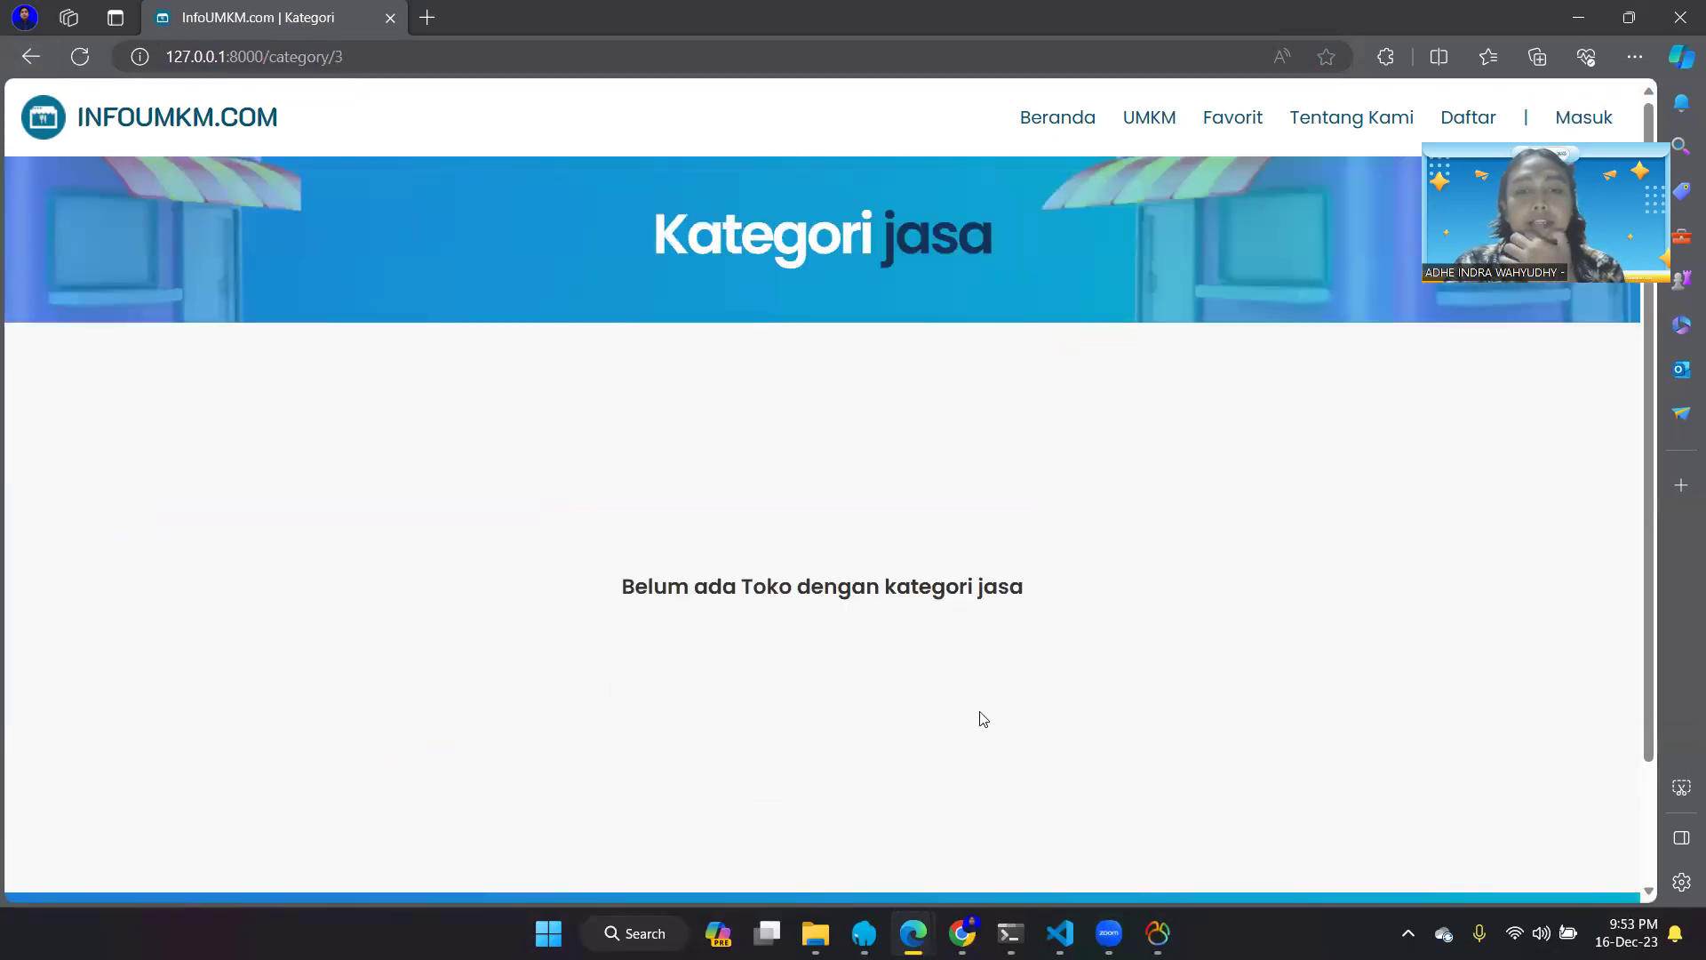
scroll(980, 717, down, 1)
scroll(982, 716, up, 1)
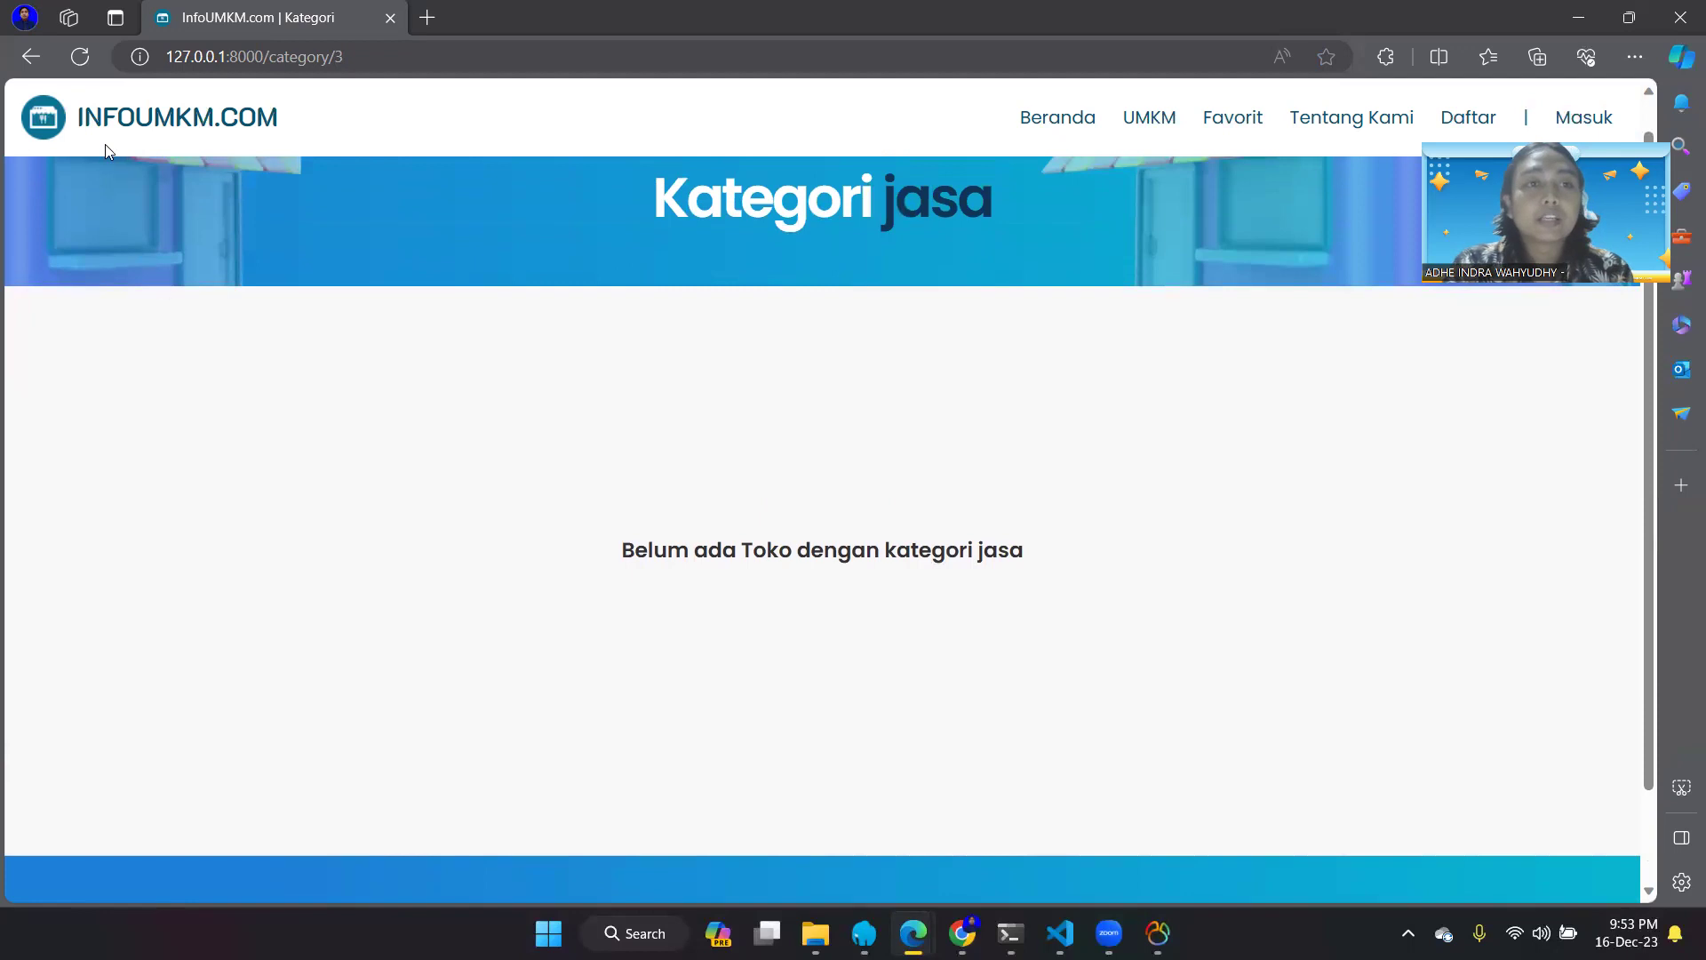
click(1059, 137)
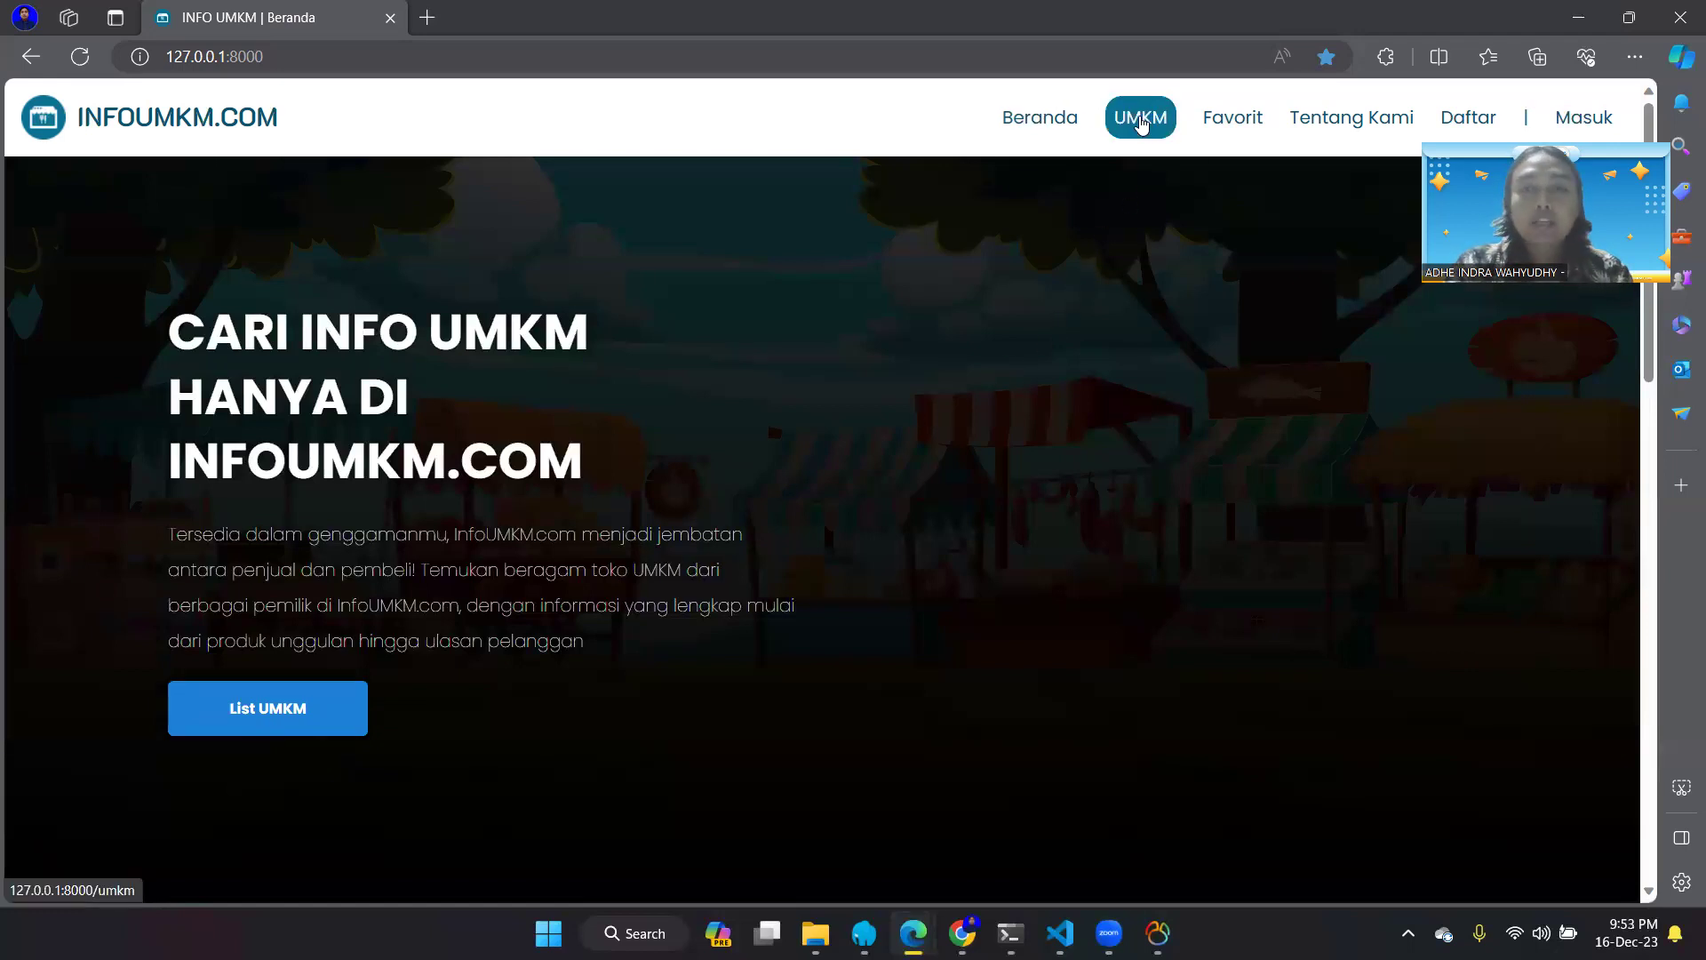
click(1141, 121)
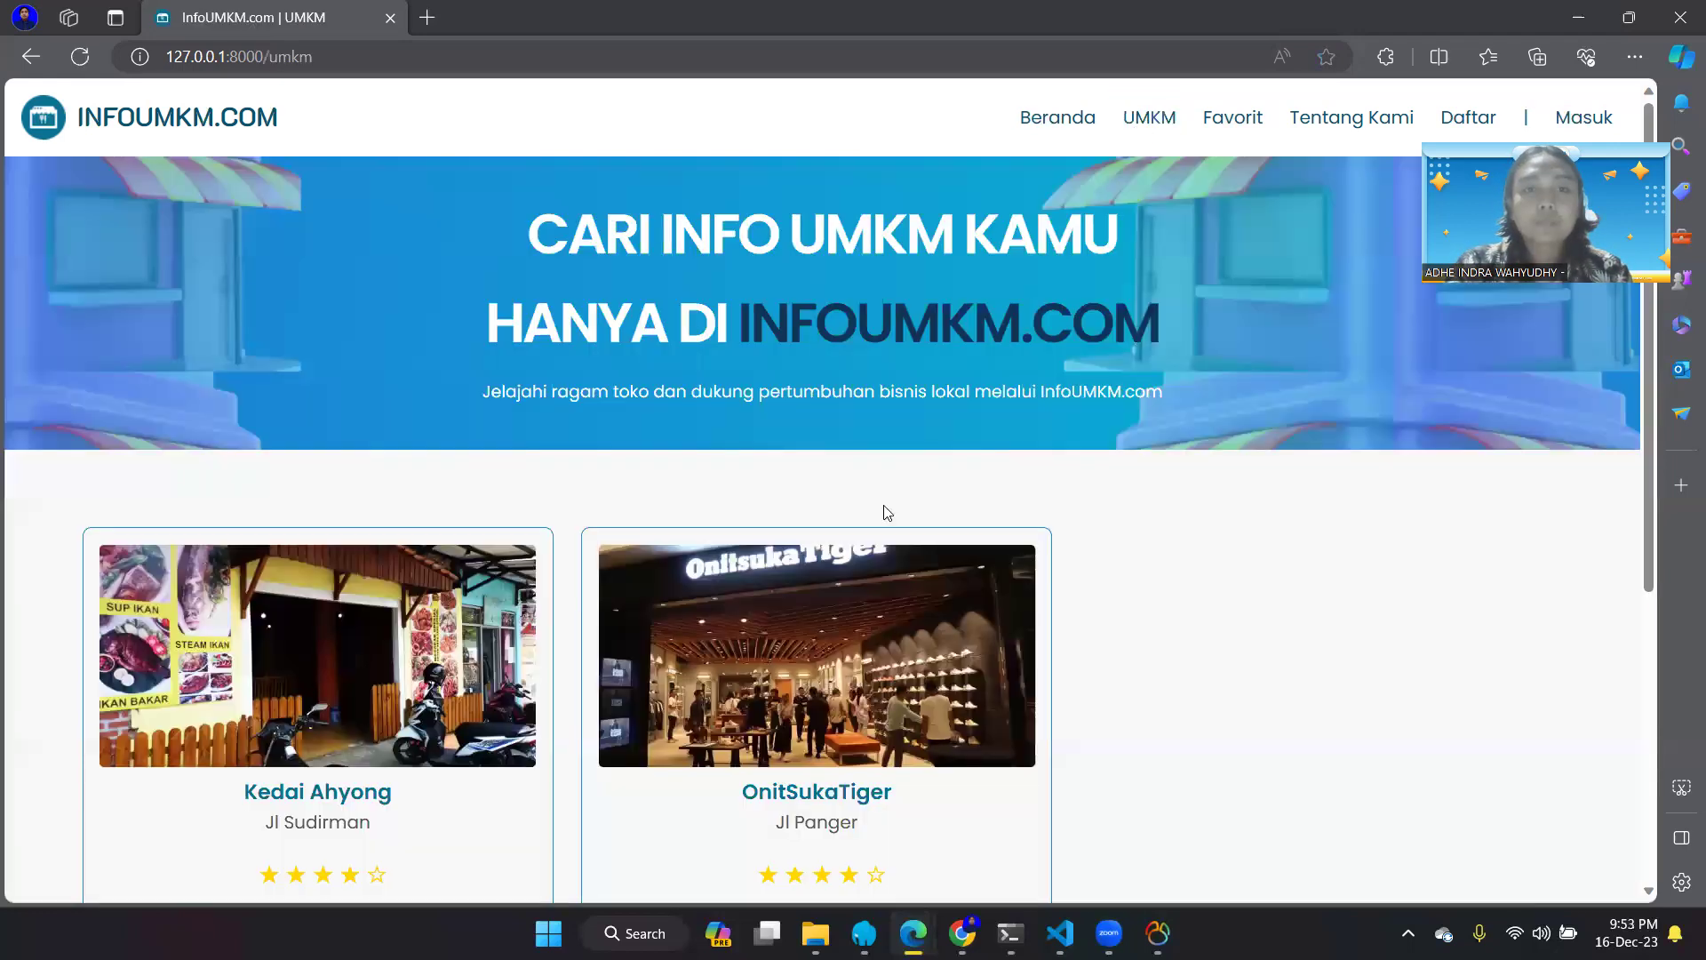
- Scroll the UMKM listing down to the Kedai Ahyong and OnitSukaTiger store cards
scroll(826, 410, down, 2)
scroll(825, 410, down, 3)
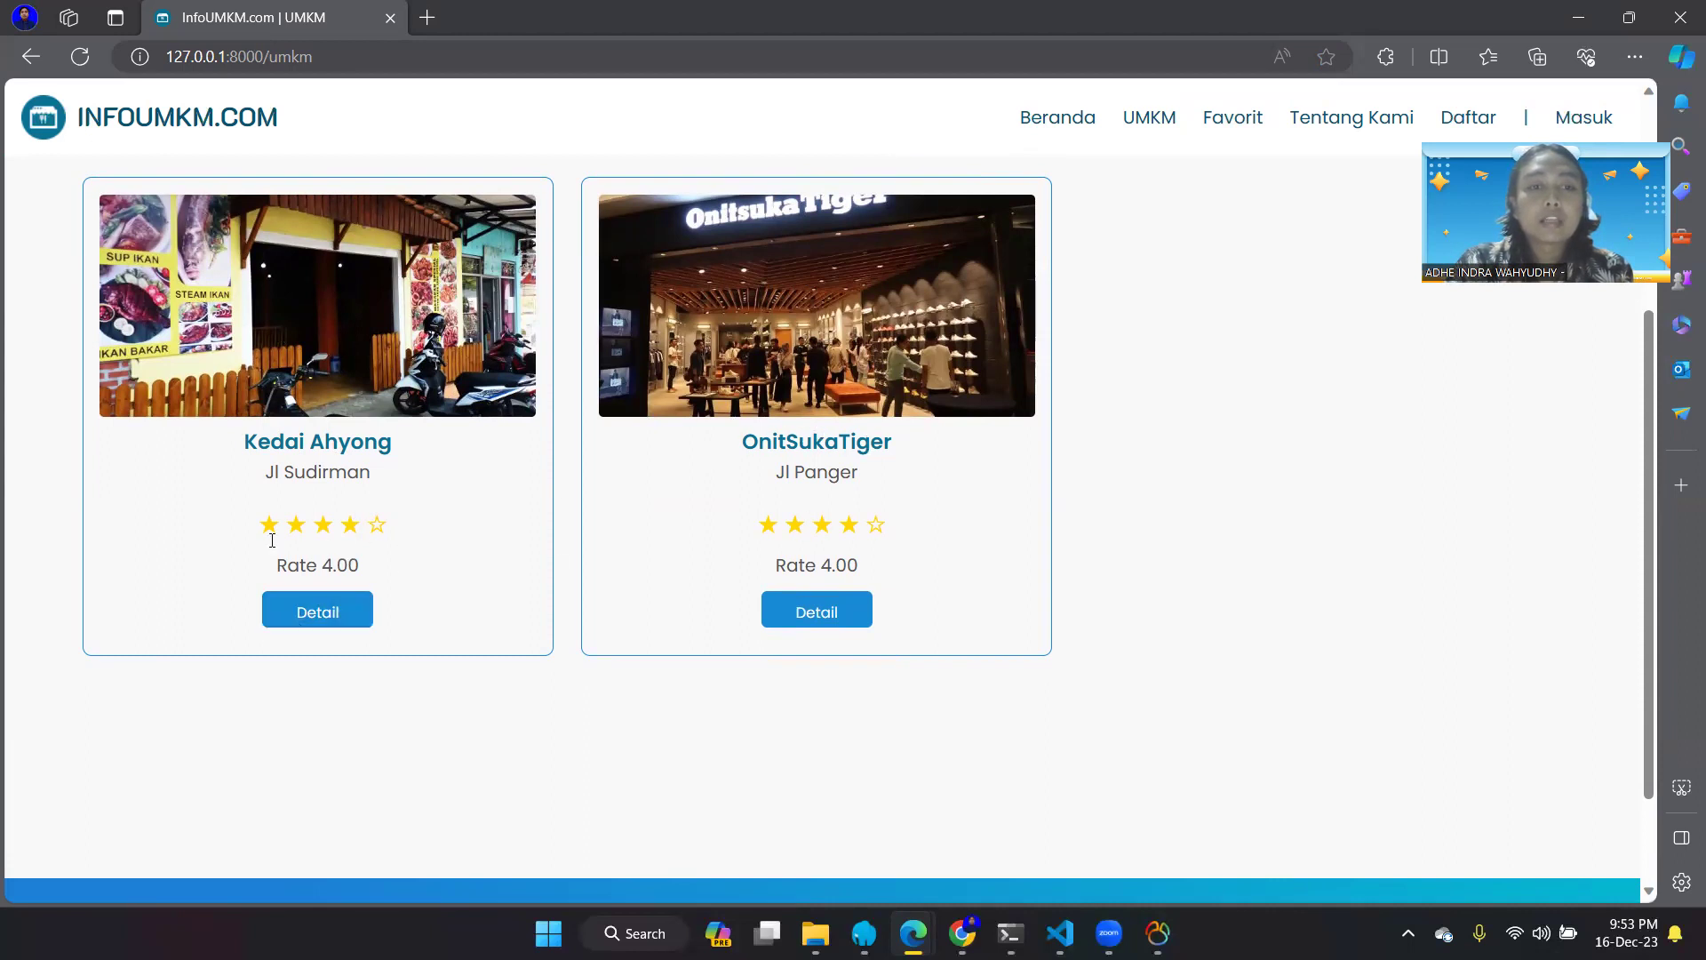
- Open Kedai Ahyong's details, browse its Udang Asam Manis product and reviews, then start a comment
click(360, 613)
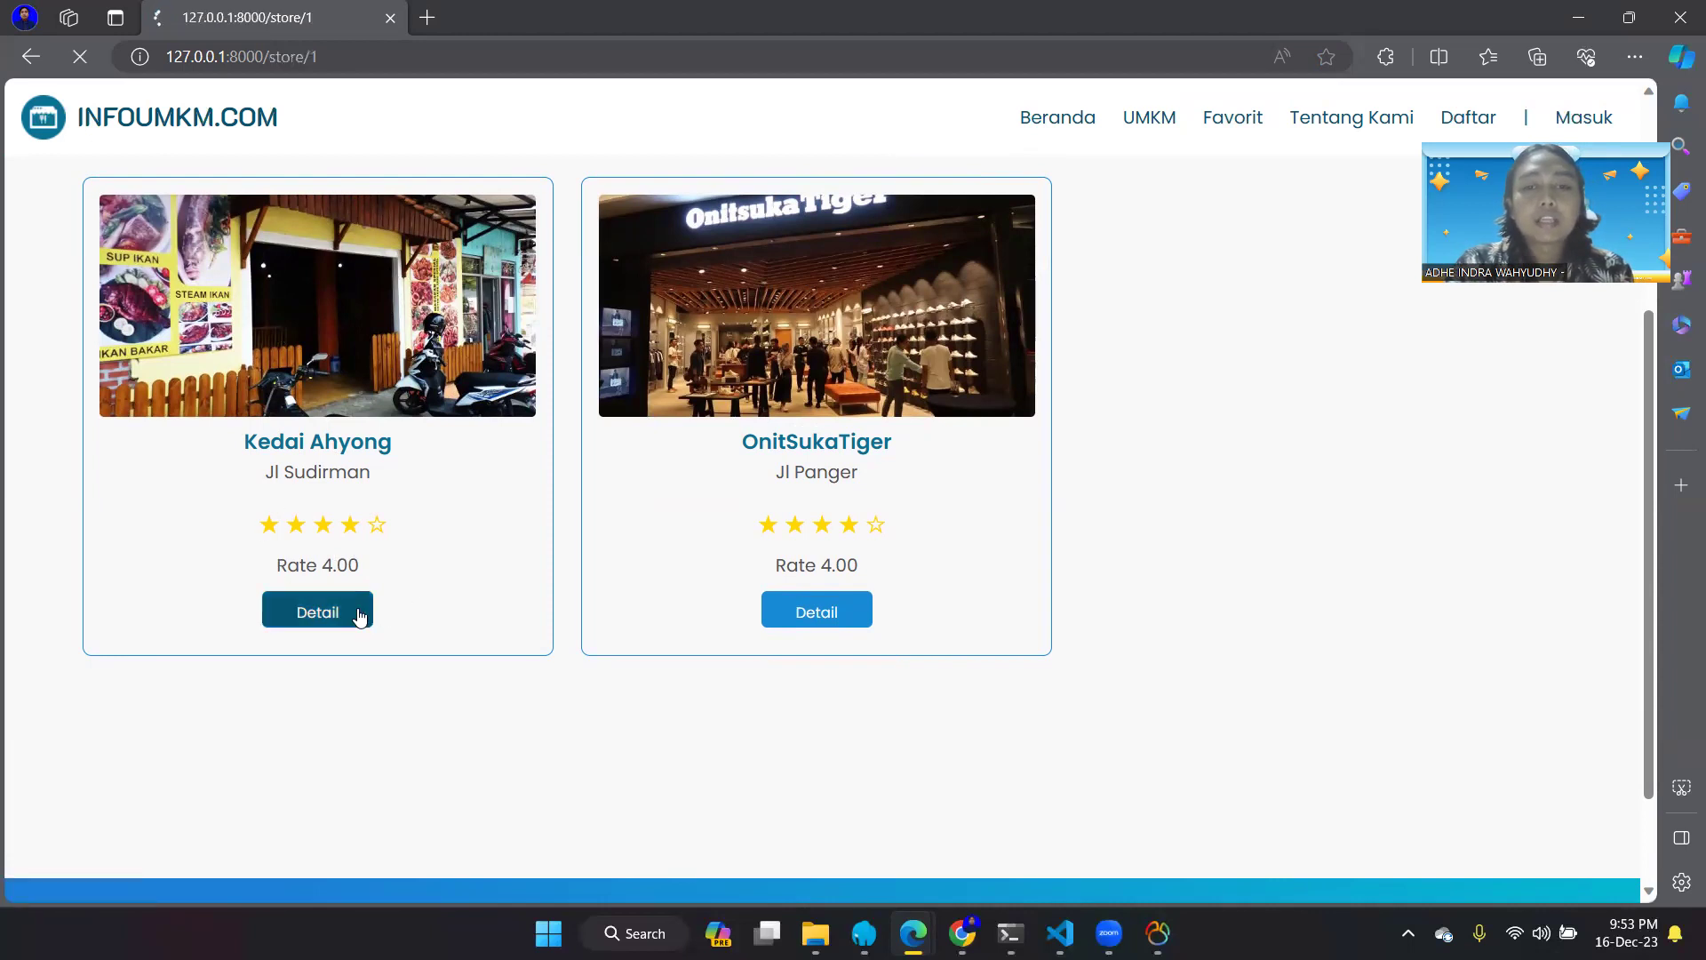
scroll(686, 718, down, 2)
scroll(686, 718, down, 12)
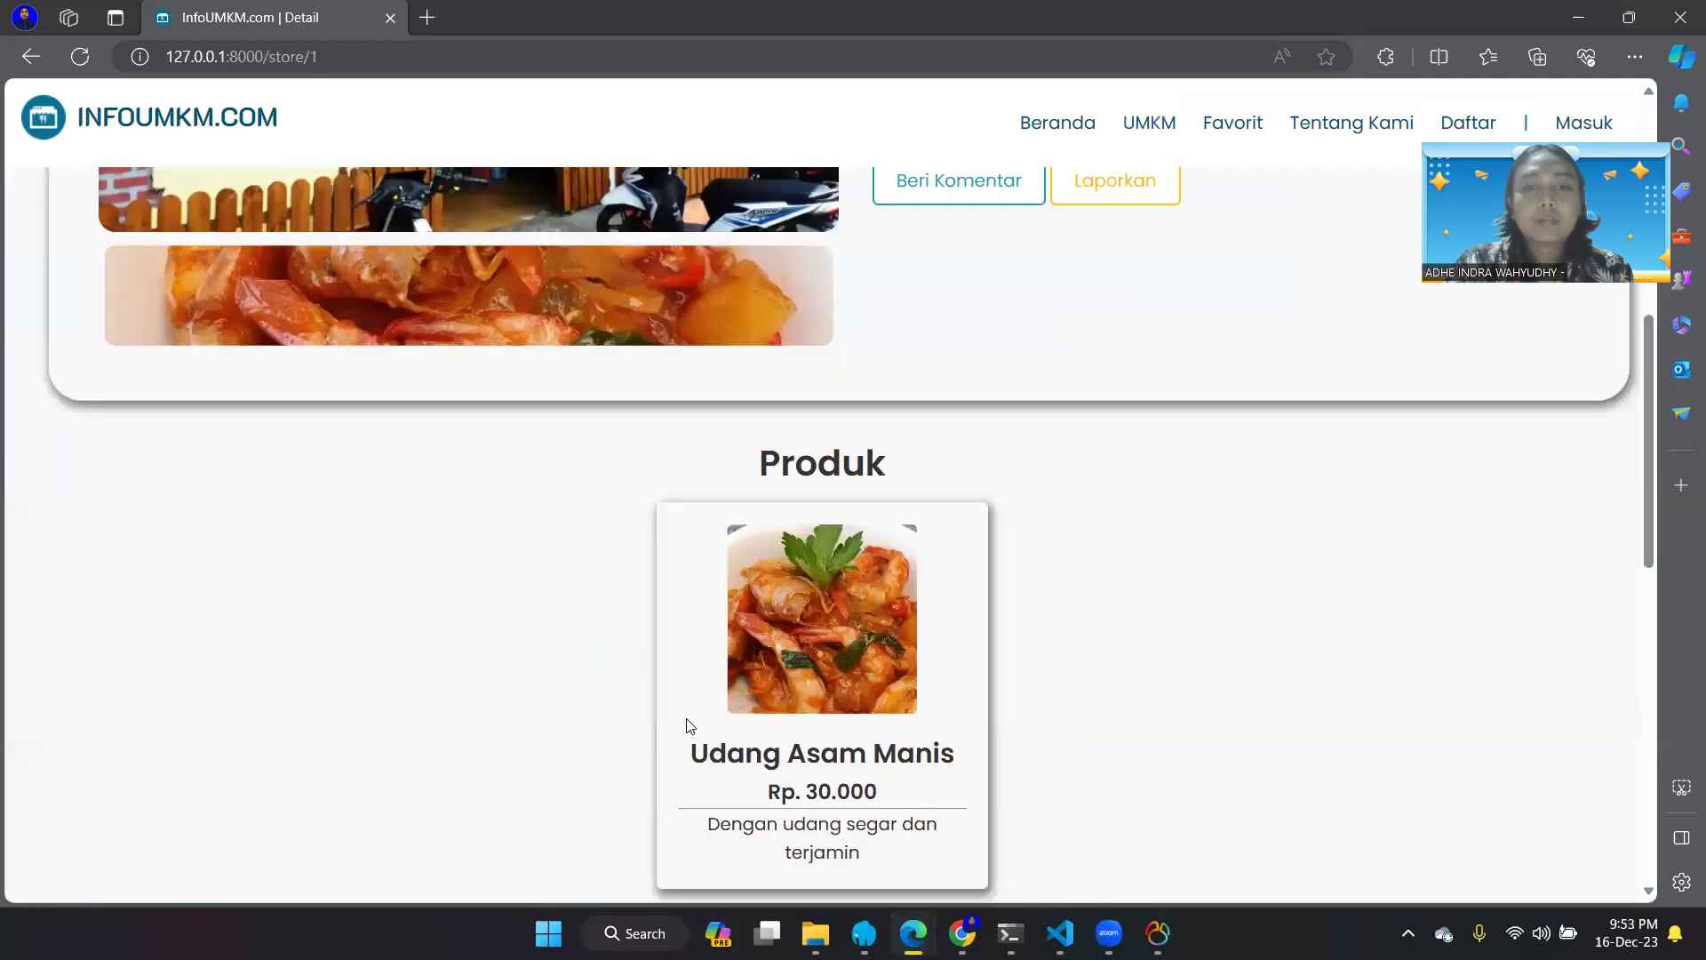
scroll(686, 727, down, 3)
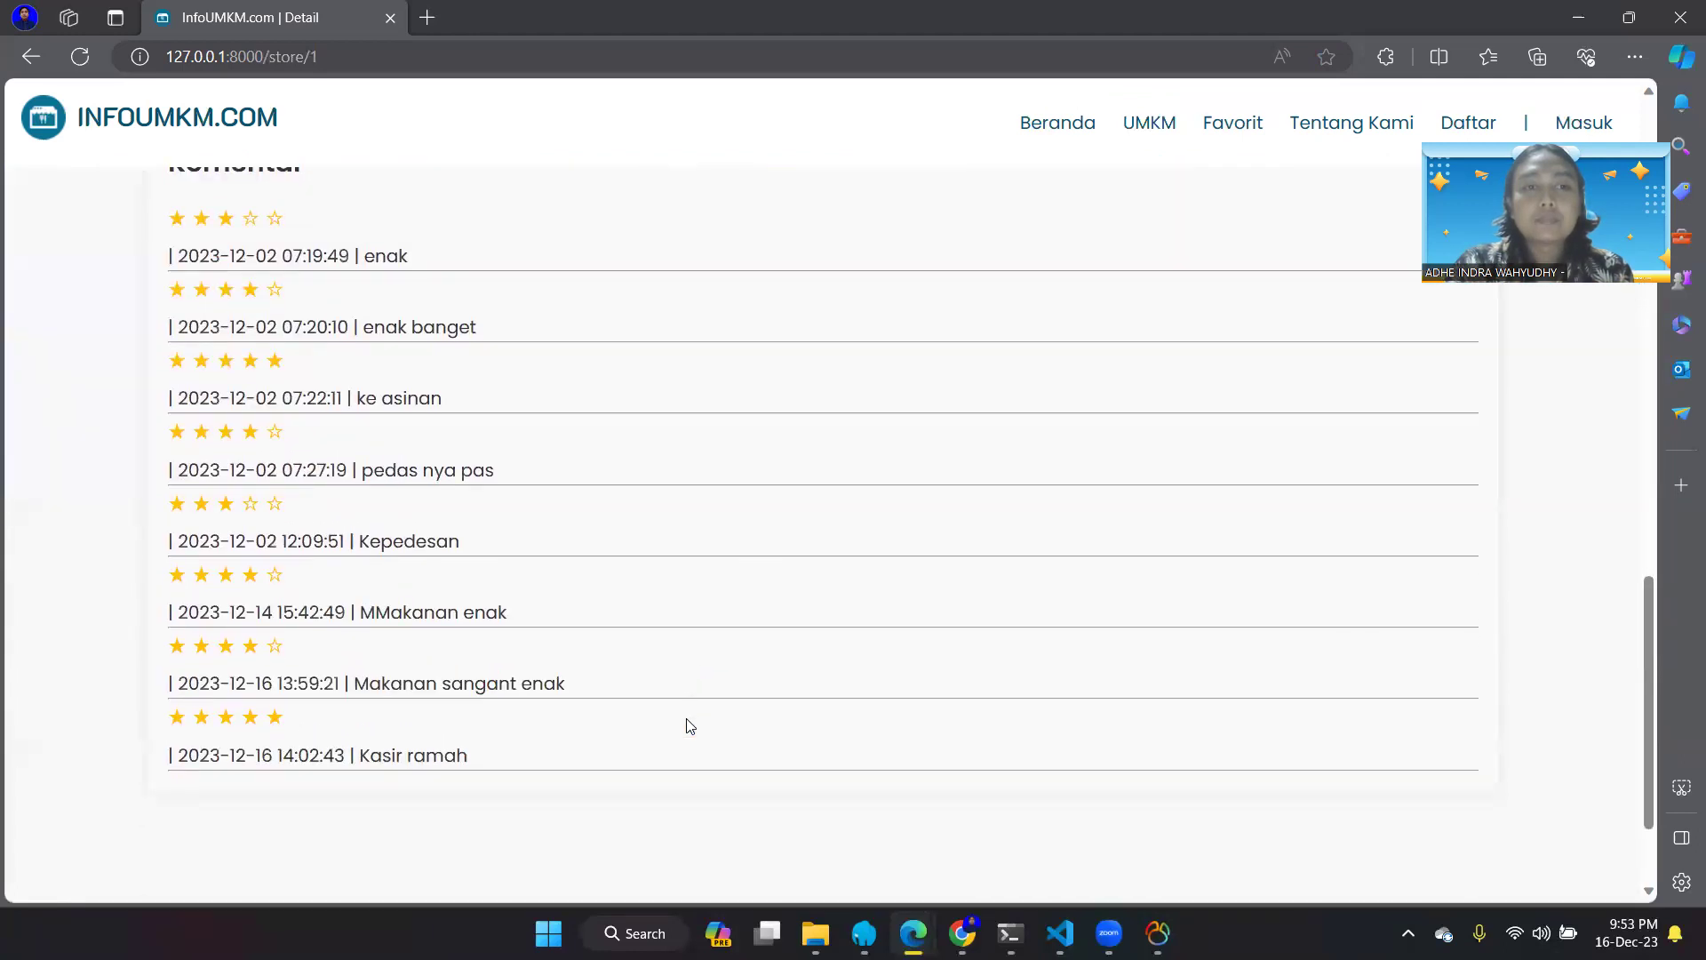
scroll(285, 394, up, 1)
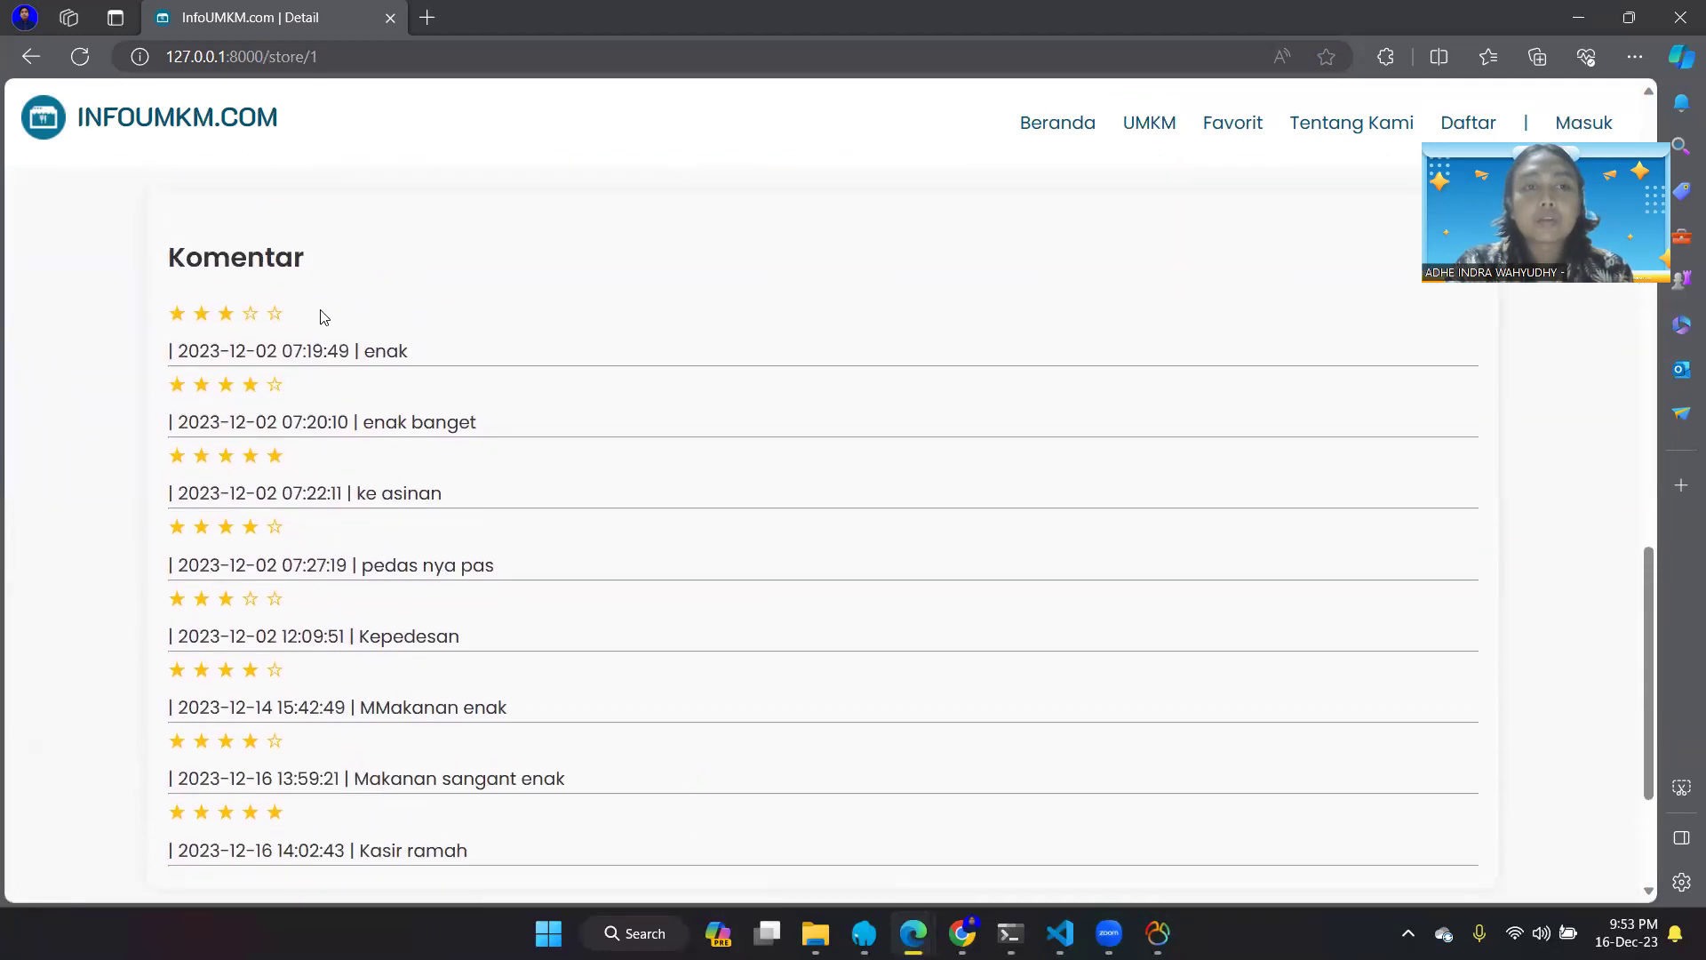
scroll(465, 575, down, 1)
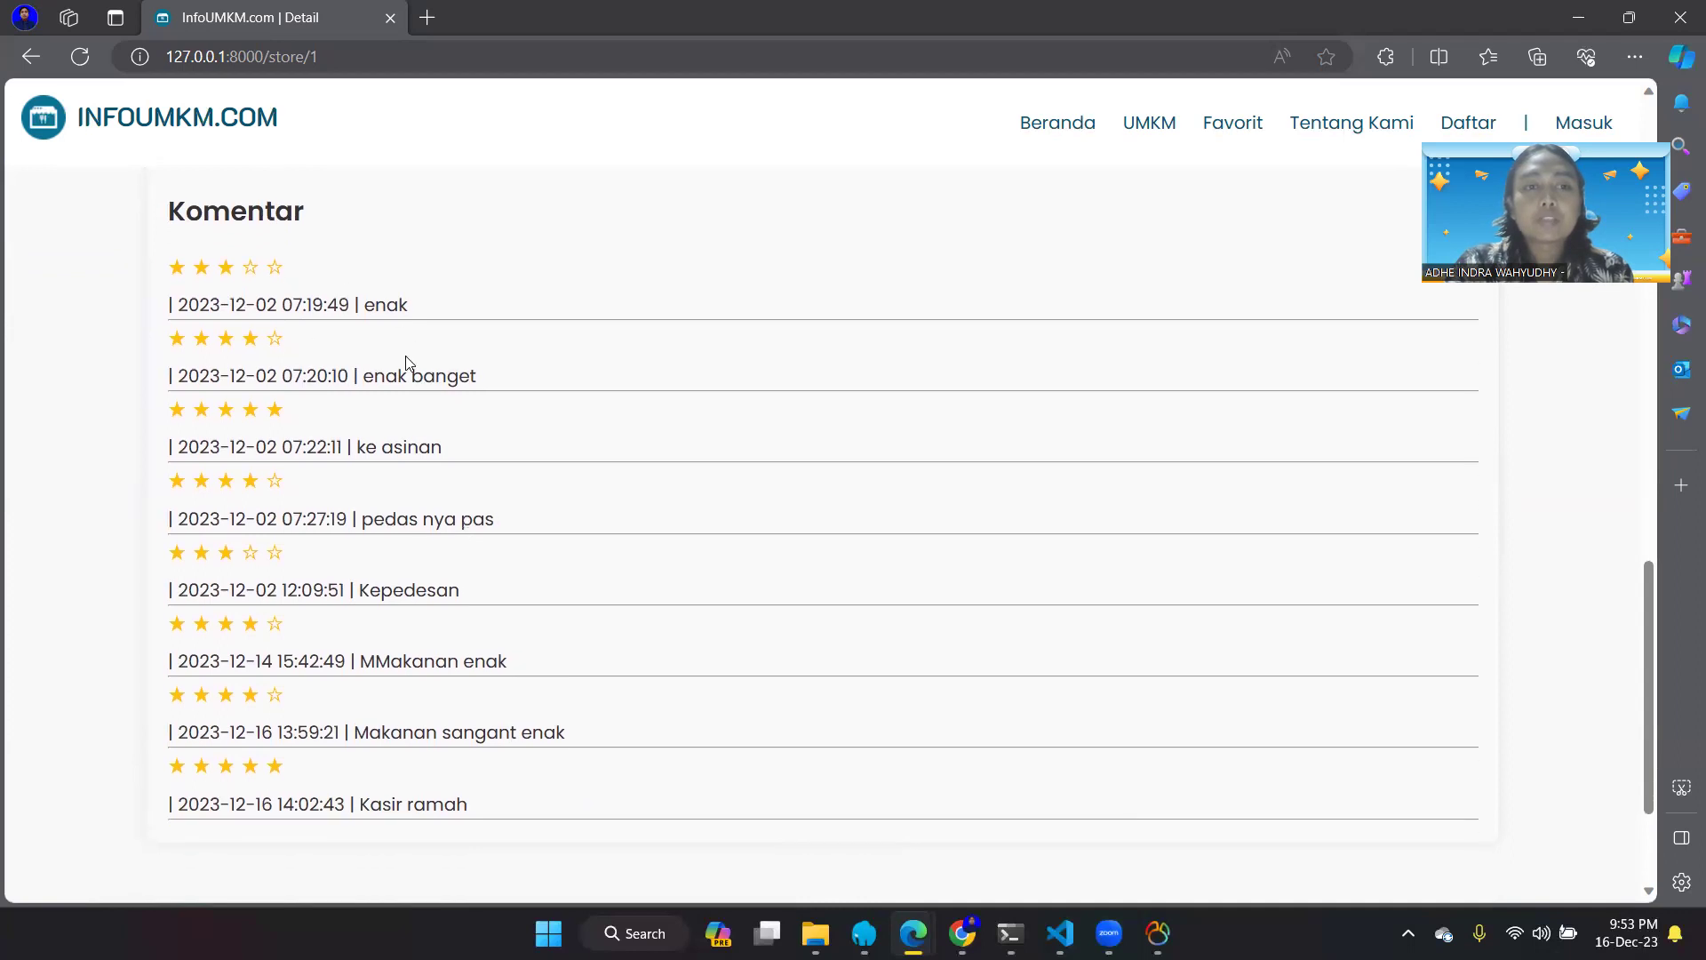
scroll(405, 363, up, 1)
scroll(405, 363, up, 3)
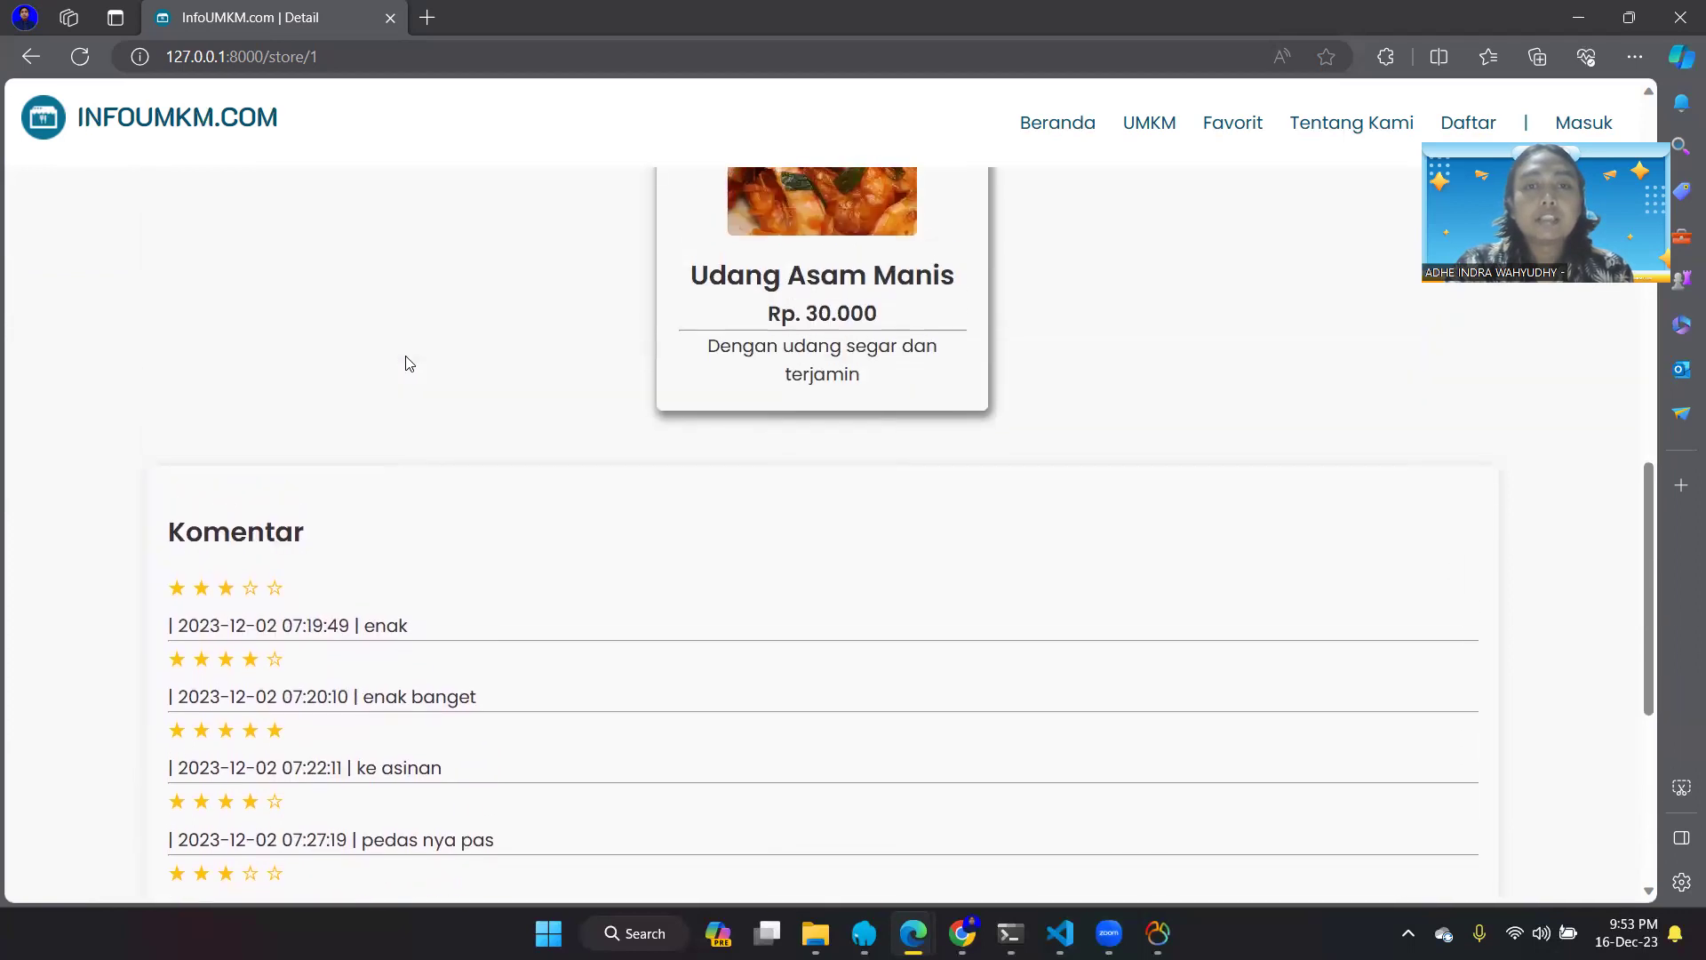
scroll(405, 363, up, 4)
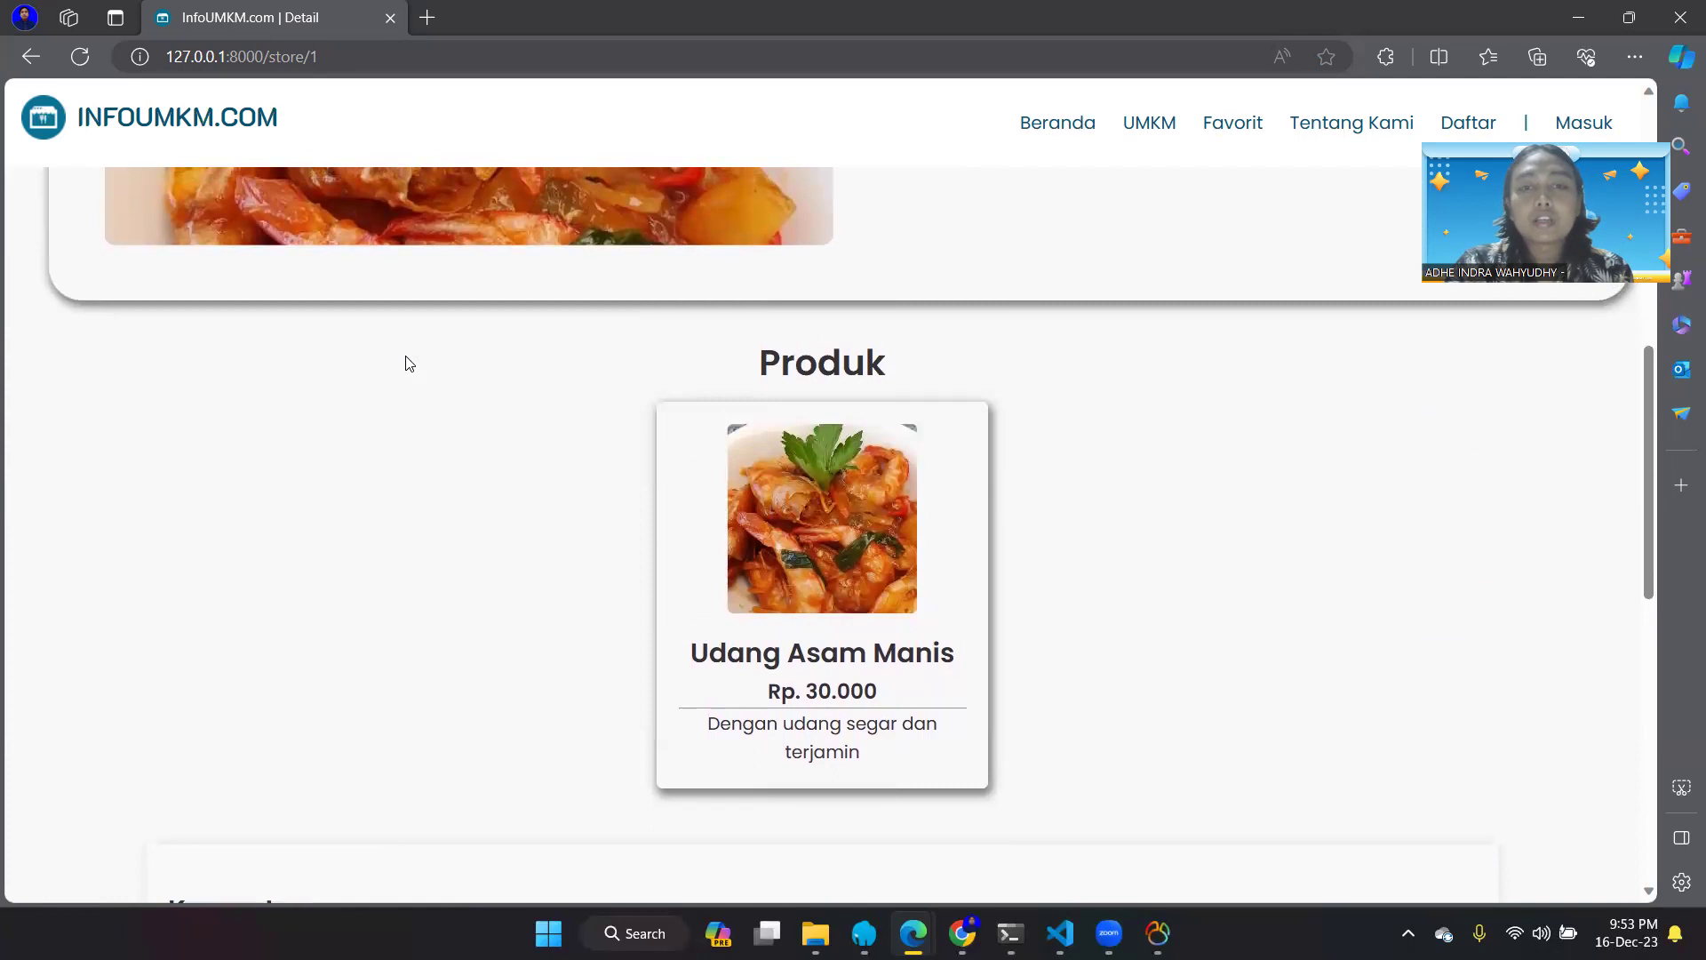
scroll(409, 362, up, 1)
scroll(409, 363, up, 4)
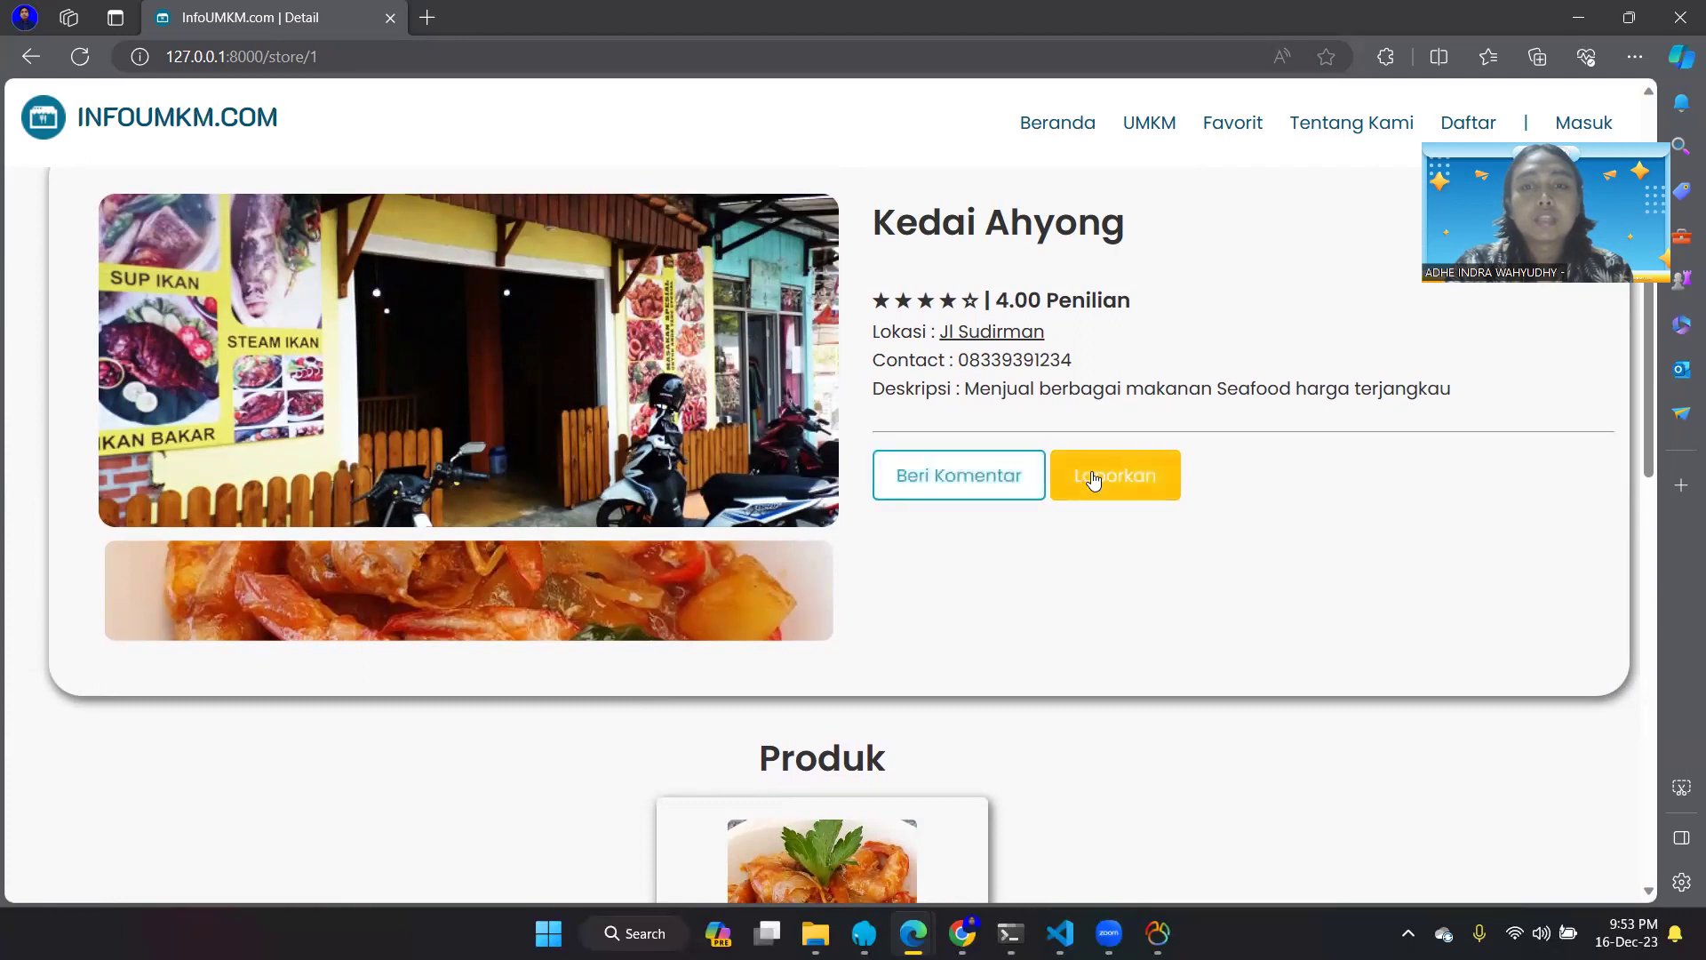
click(976, 478)
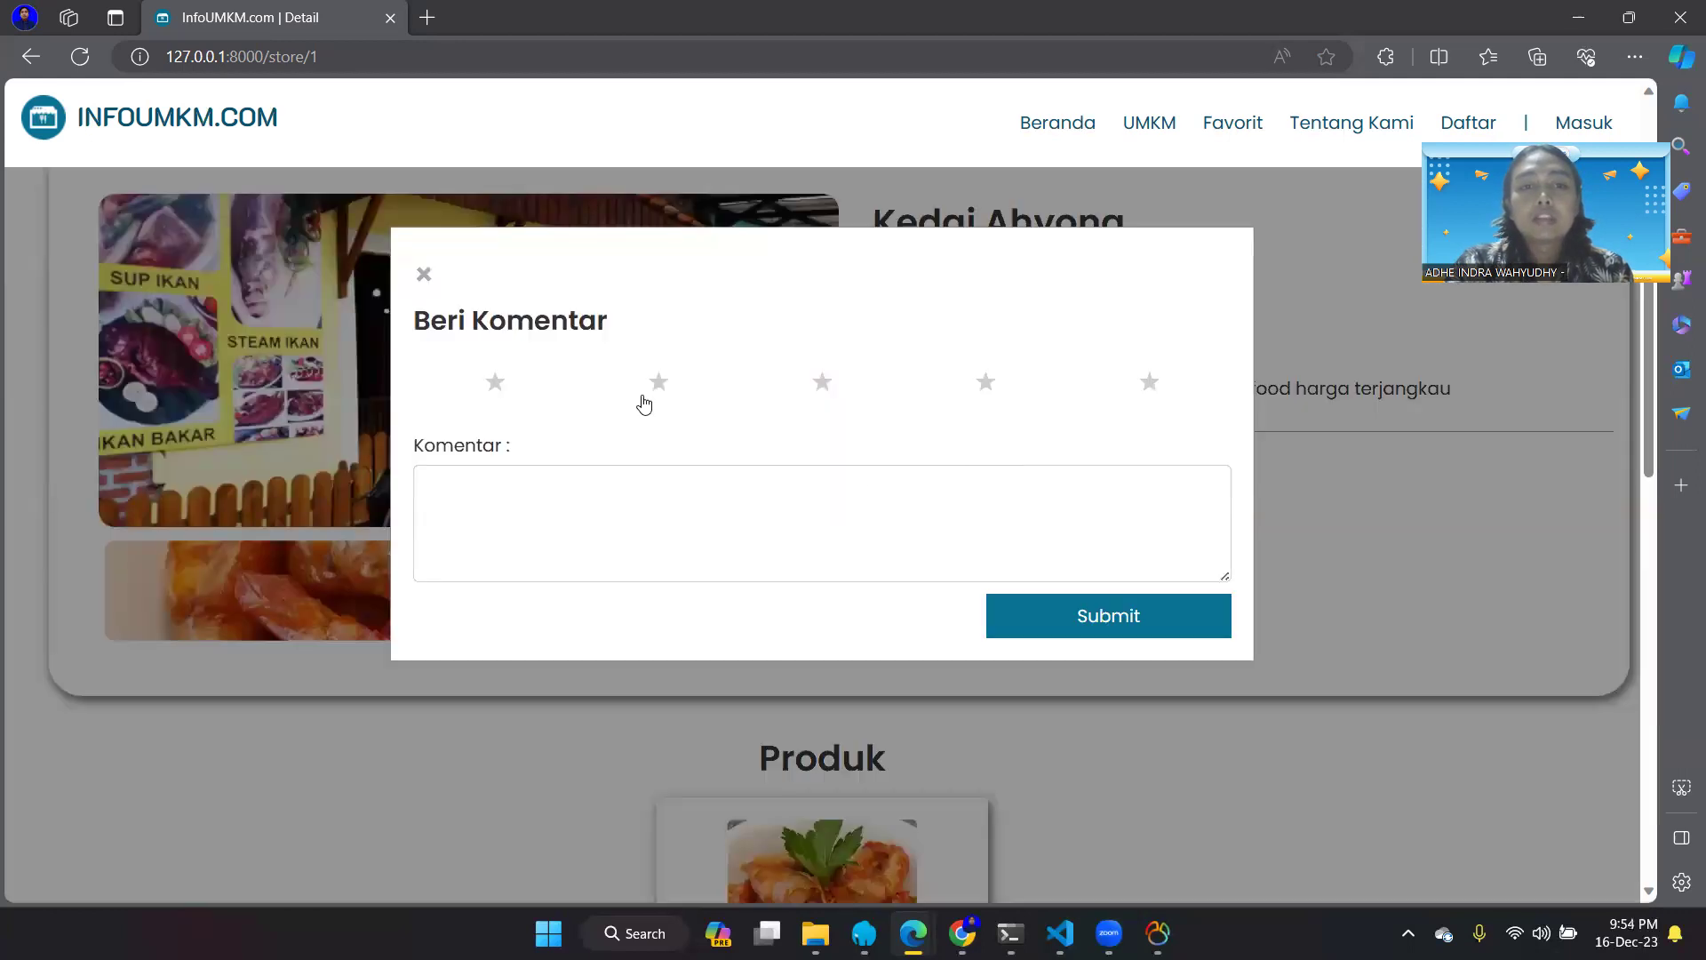
- Rate Kedai Ahyong five stars with the comment 'Sangat enak, rekomendet banget bos q' and submit
click(1092, 385)
click(1015, 490)
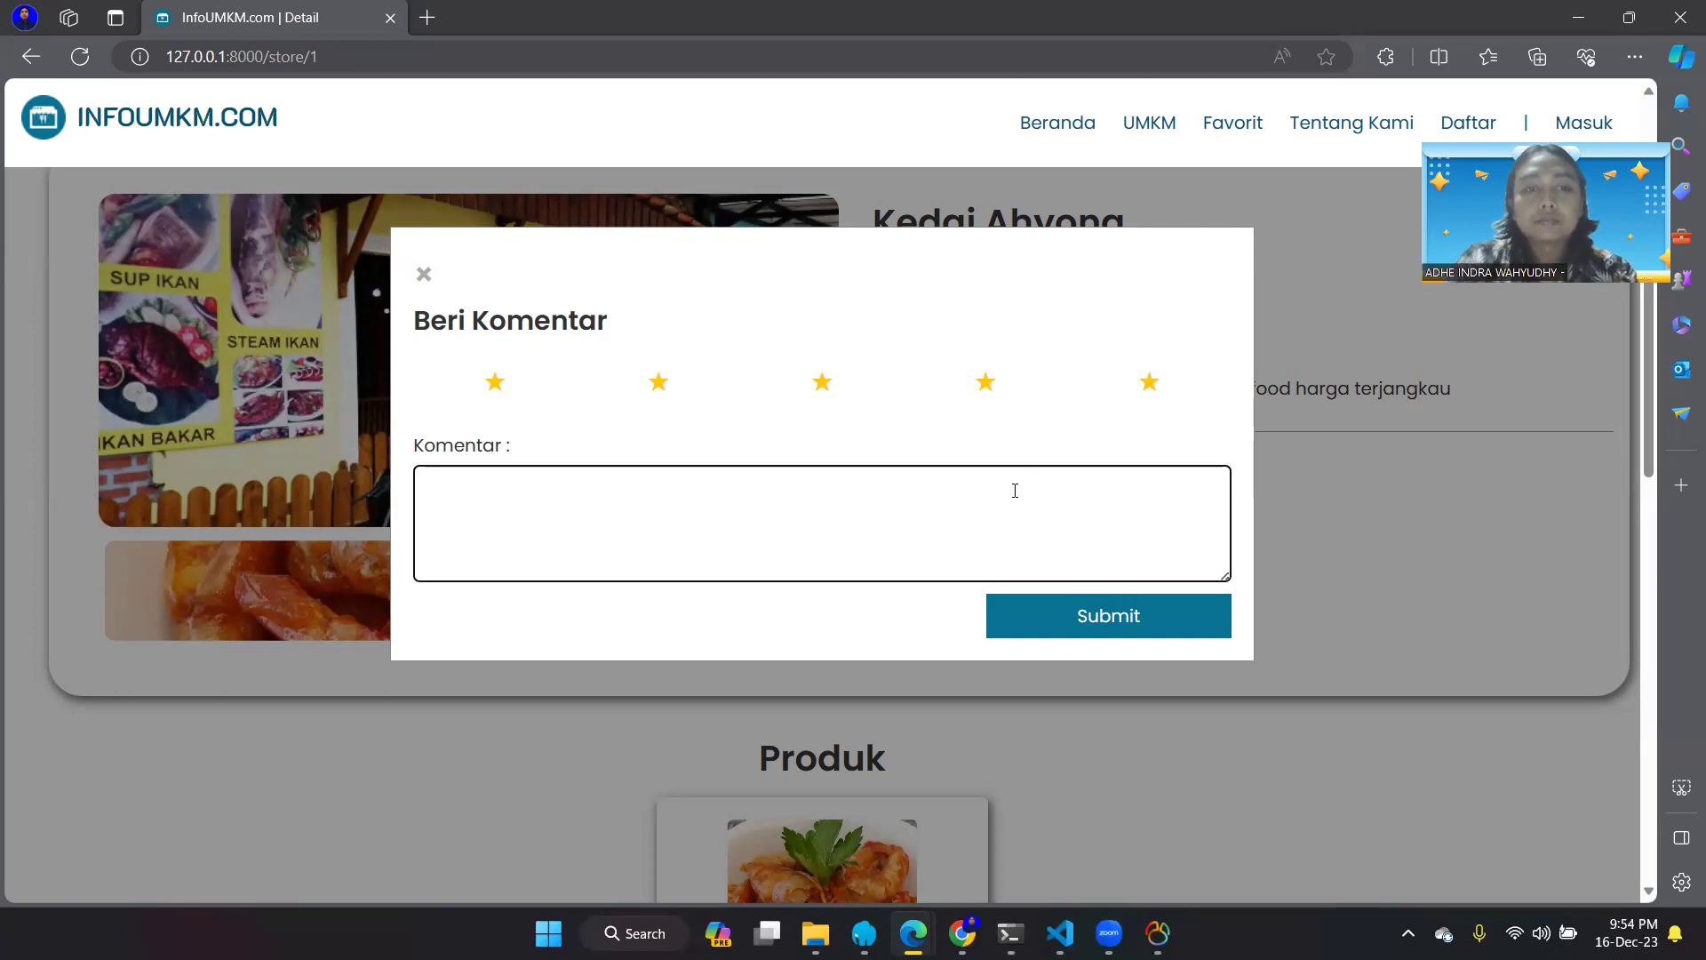
text(Sangat)
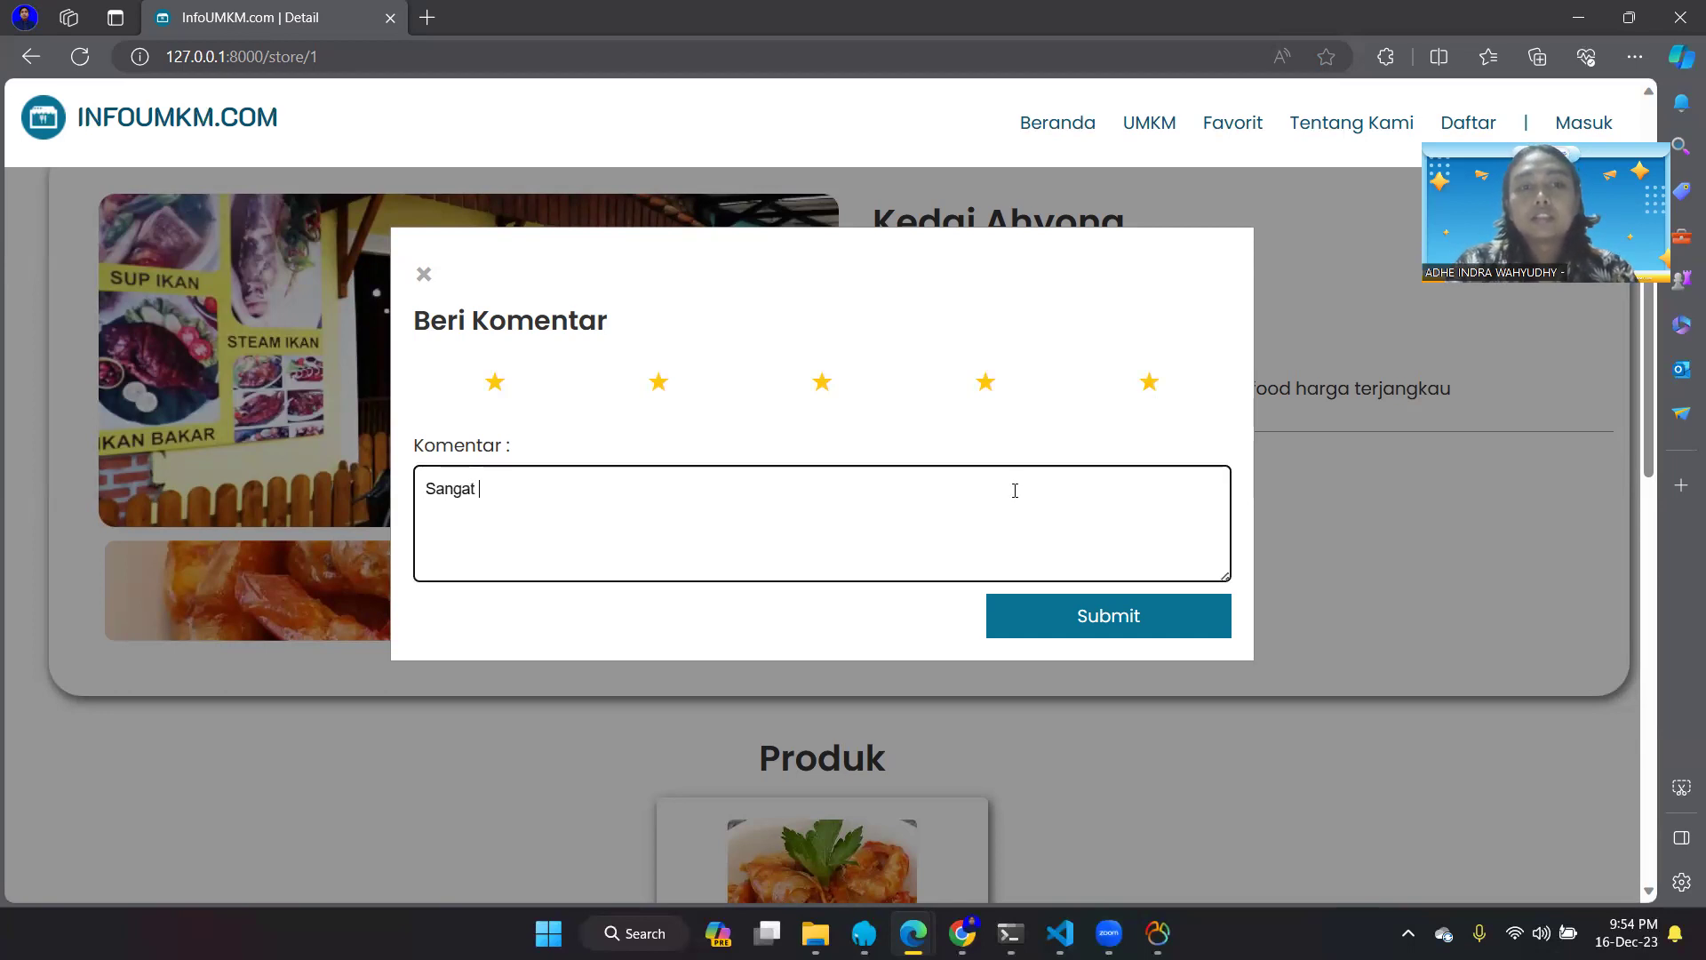
text( enak, er)
text(komendet)
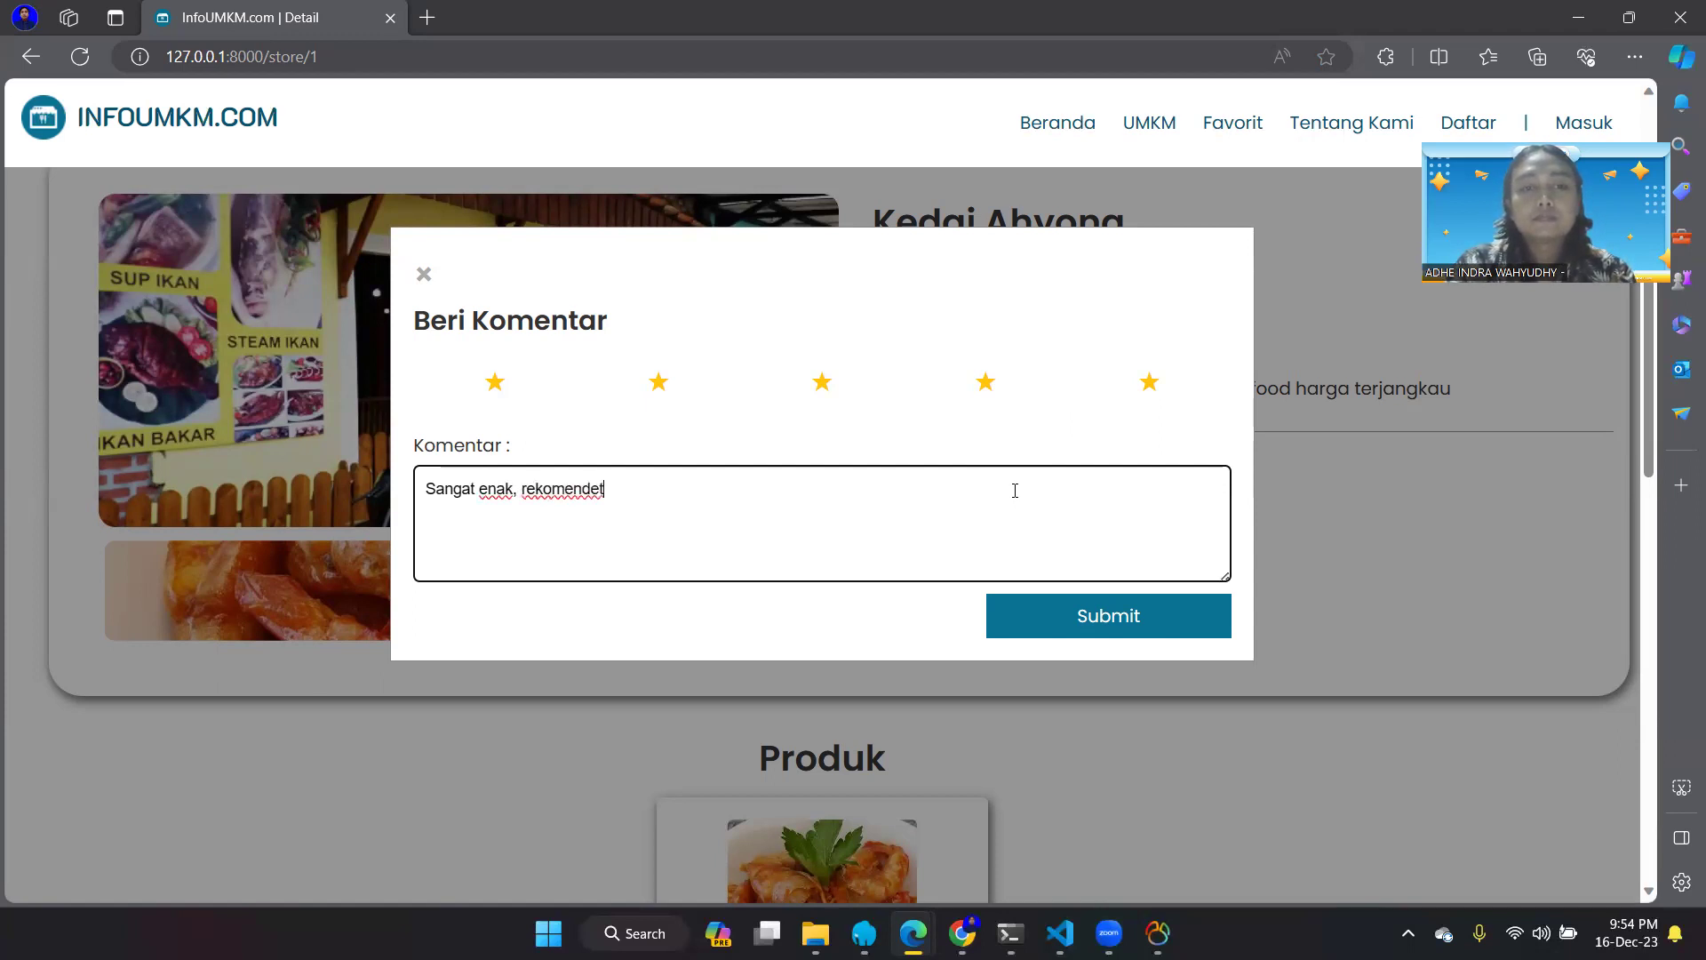
text( banget bos q)
click(1121, 613)
scroll(1124, 622, down, 5)
scroll(1124, 622, down, 2)
scroll(1124, 622, up, 4)
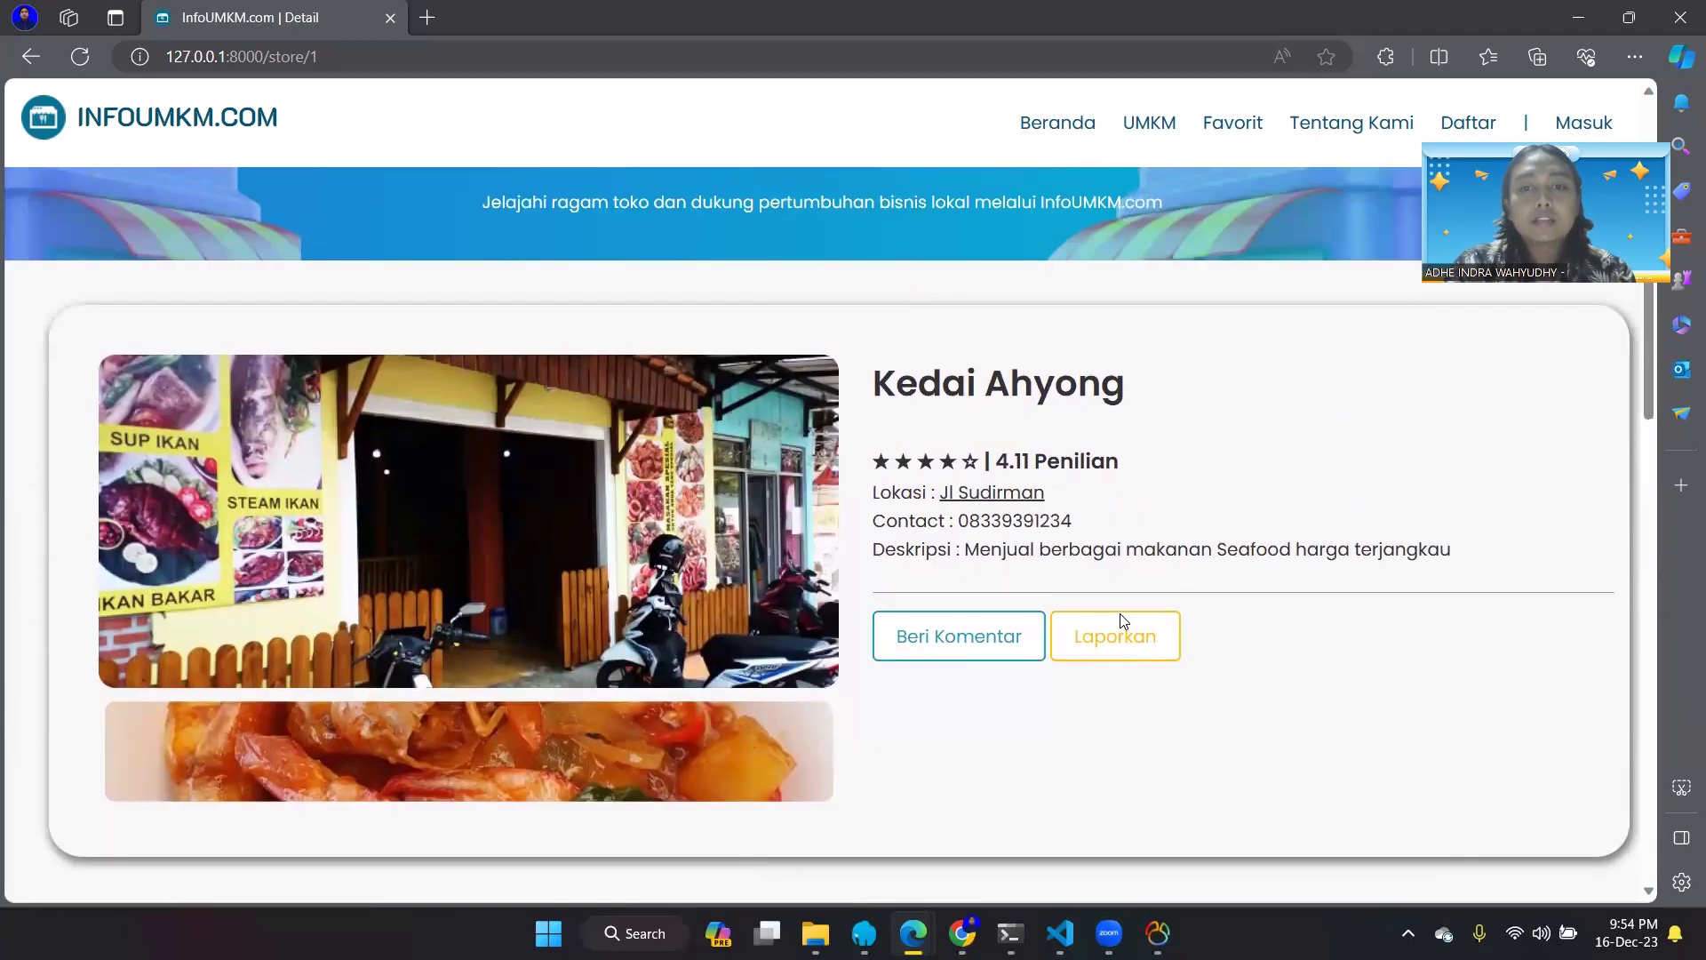
drag(1119, 615, 891, 627)
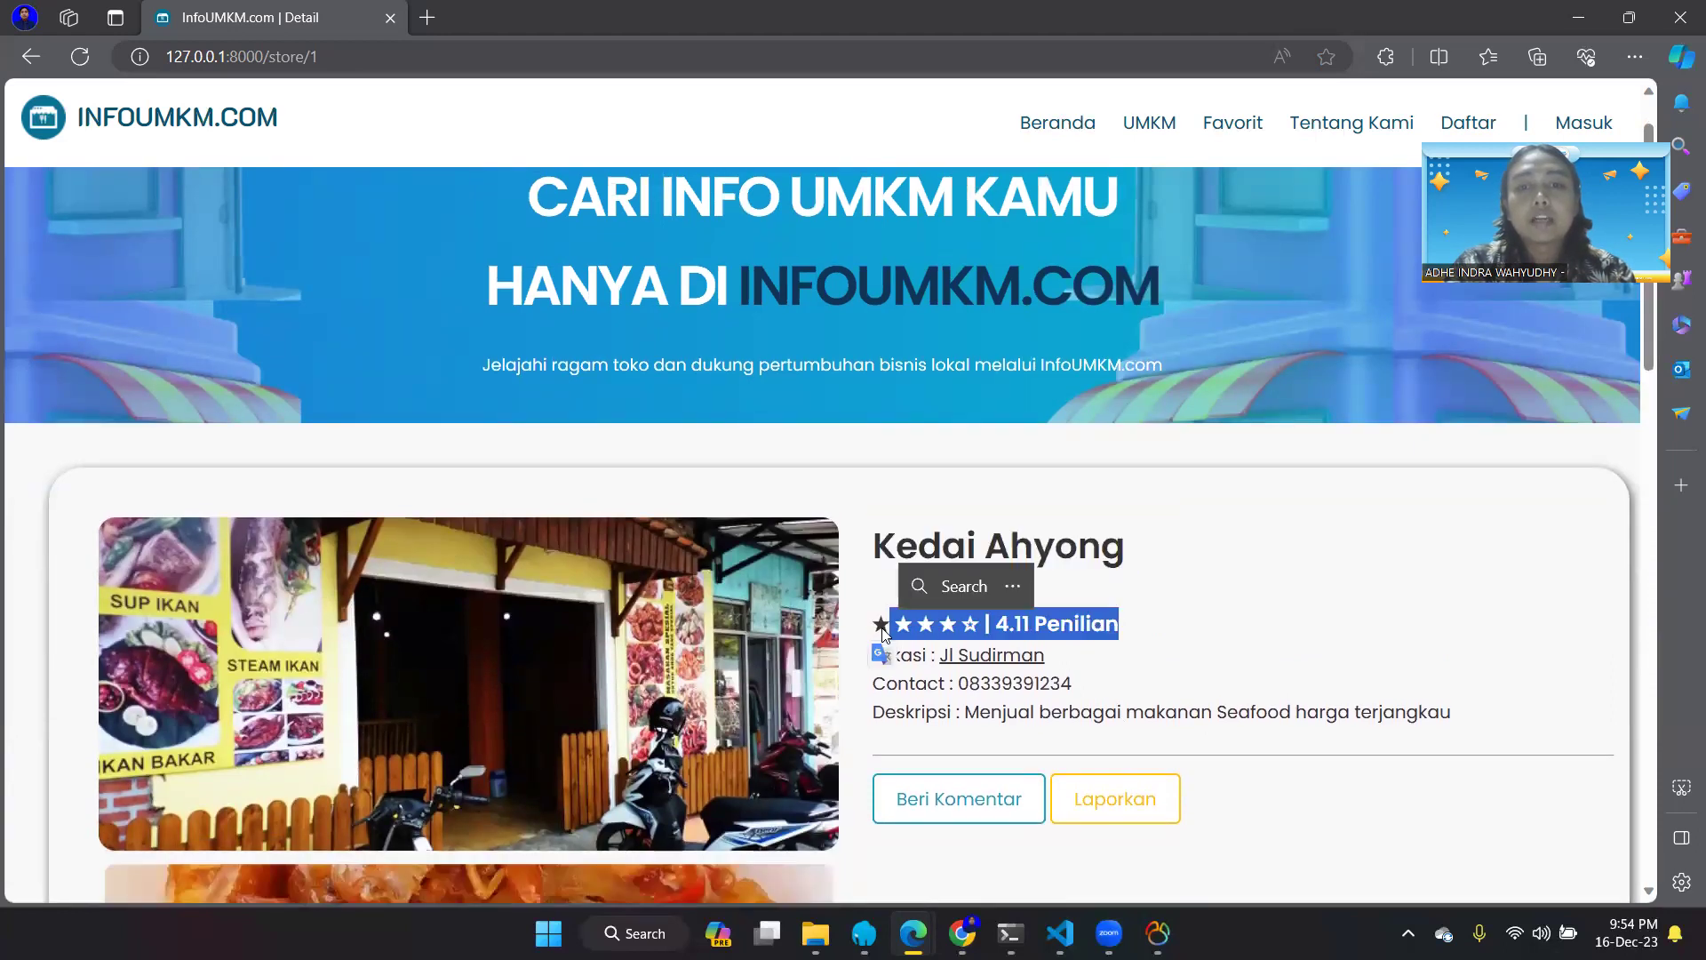
scroll(882, 632, down, 2)
scroll(882, 633, down, 3)
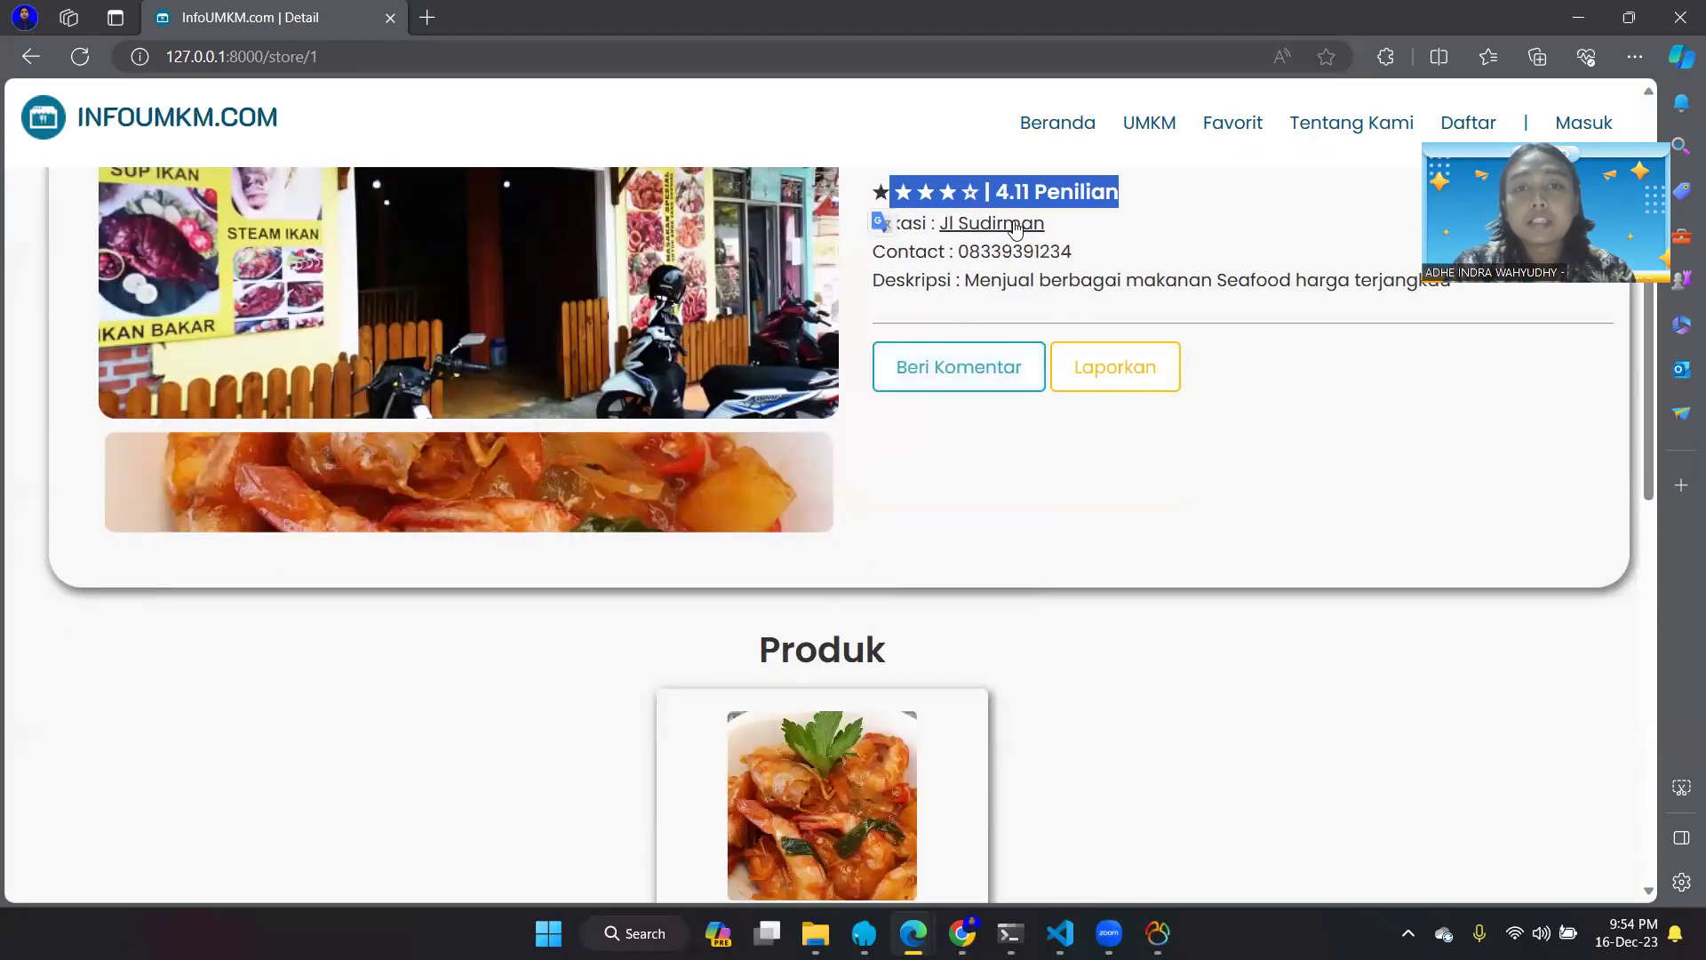
scroll(825, 745, down, 2)
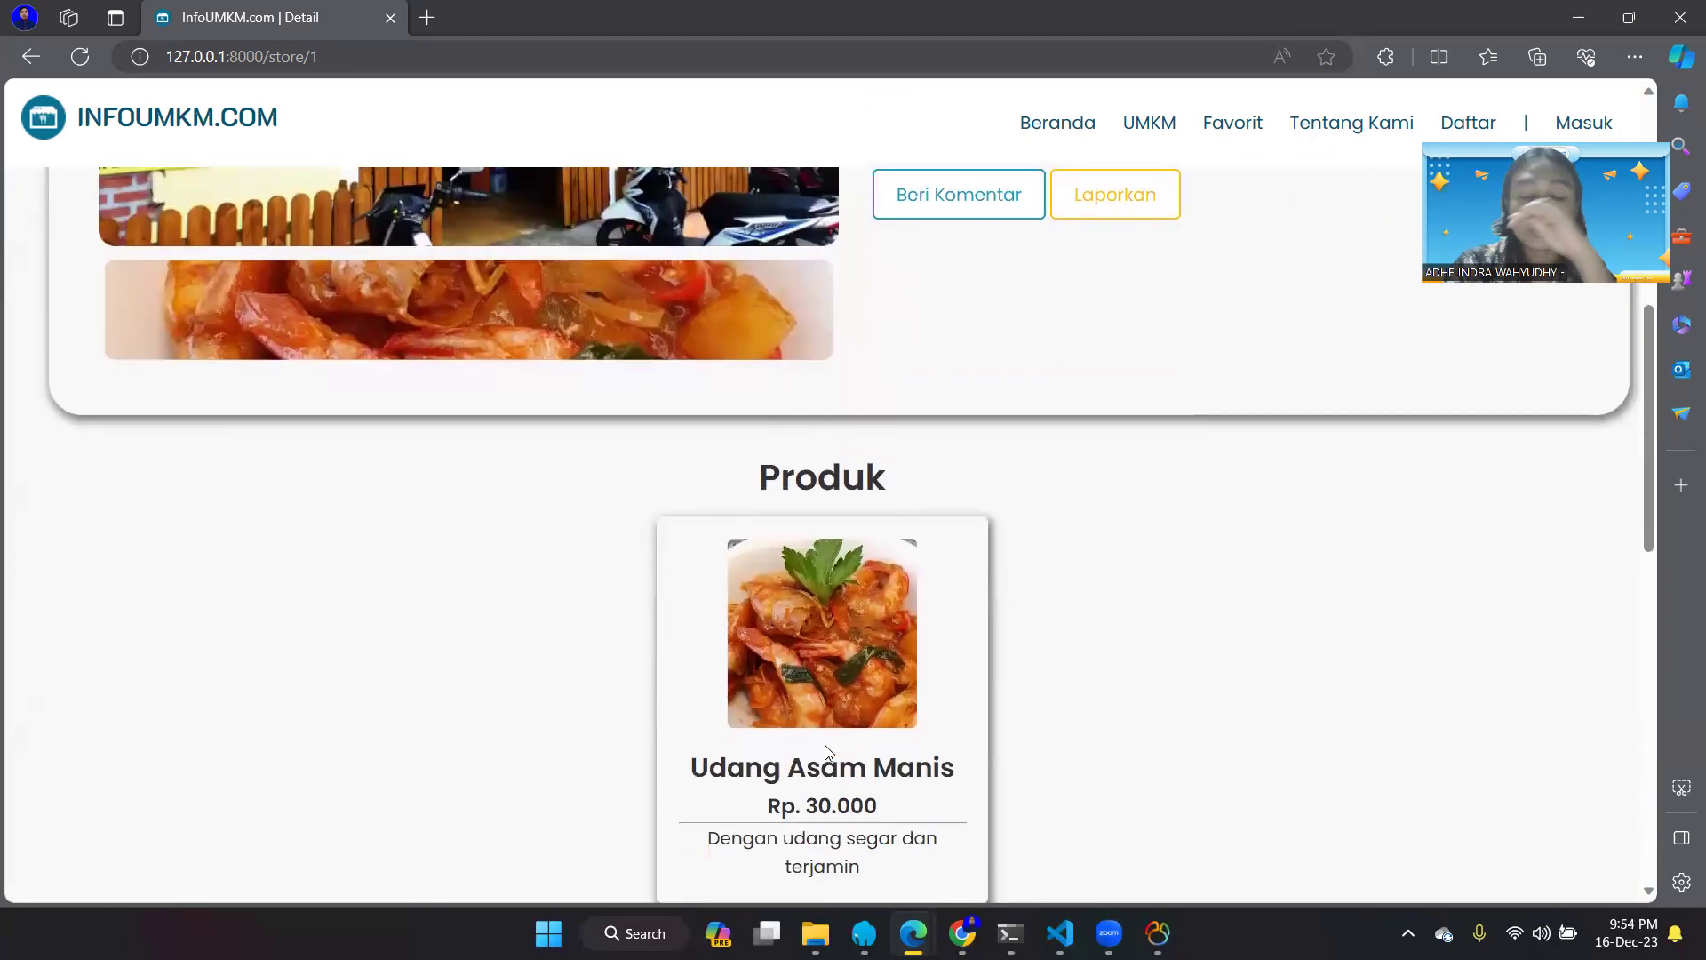
scroll(824, 745, down, 8)
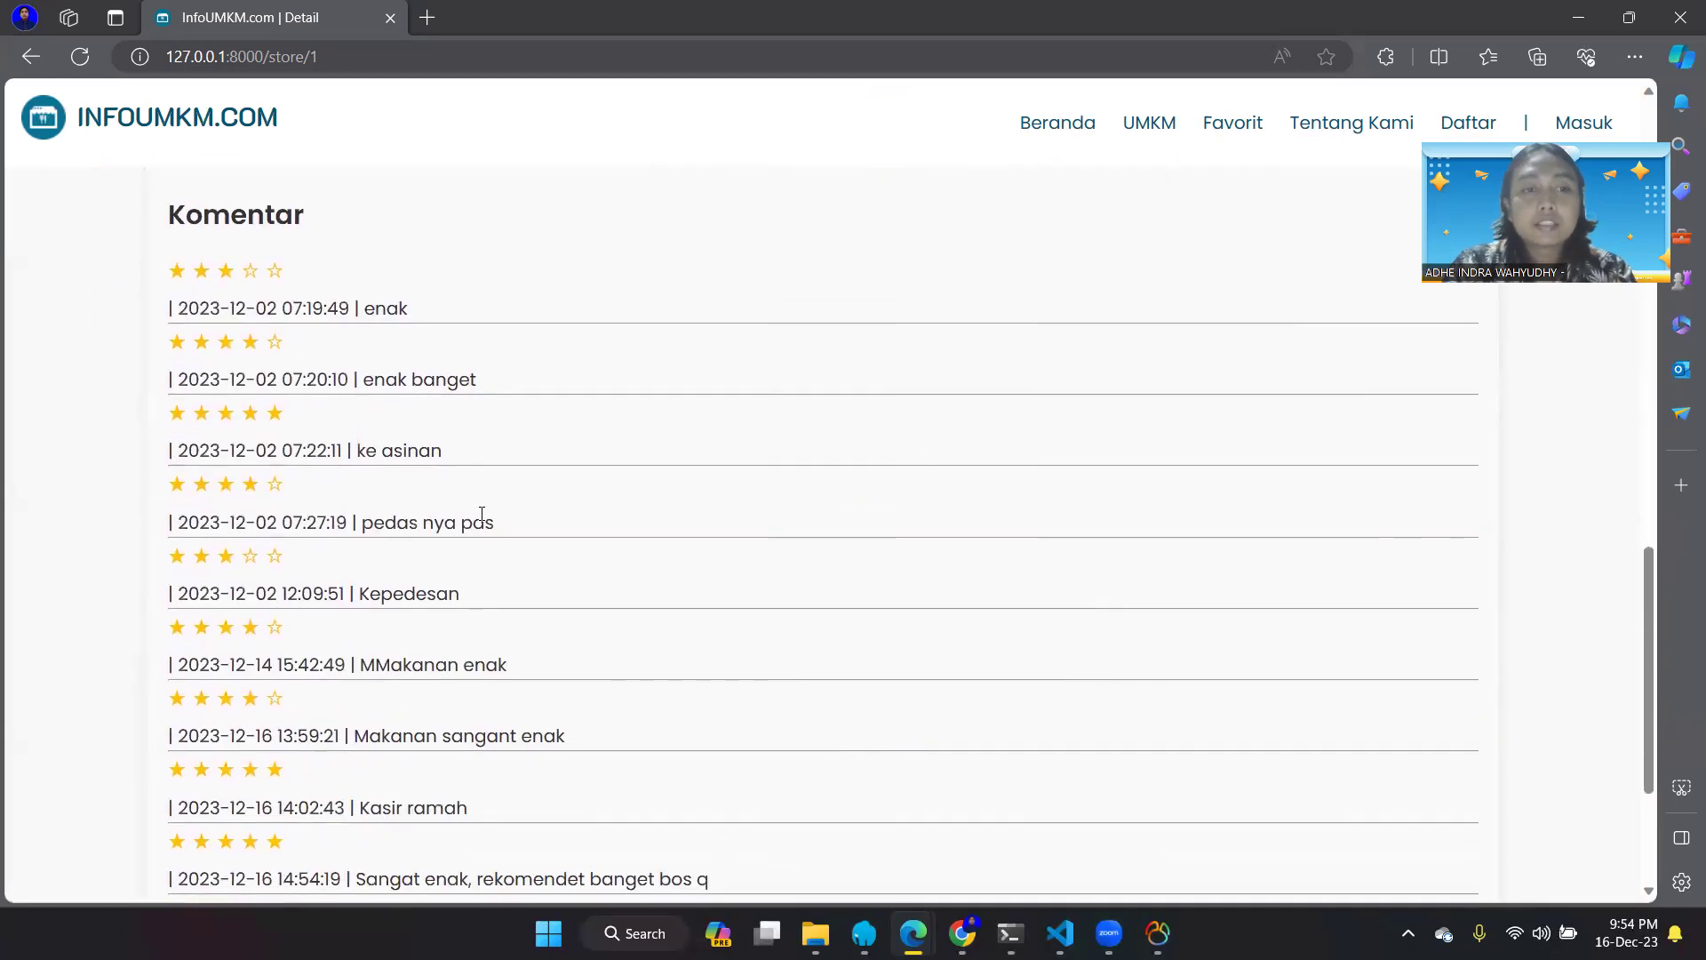
scroll(524, 629, down, 3)
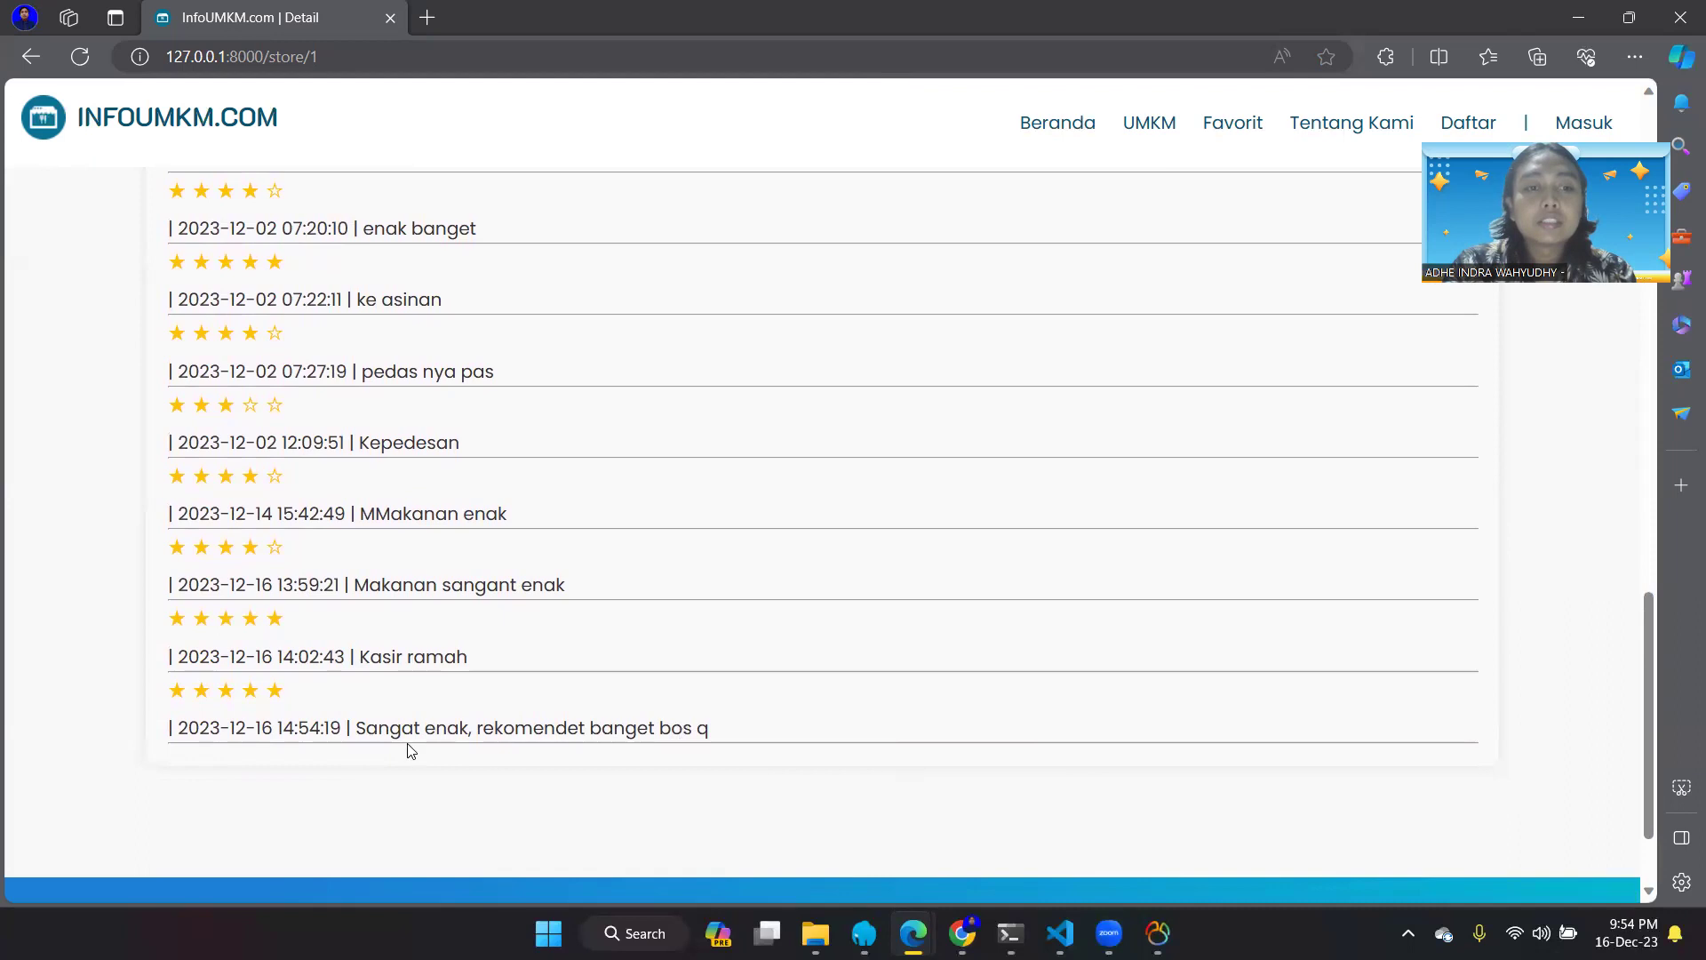
scroll(602, 578, up, 6)
scroll(602, 579, up, 10)
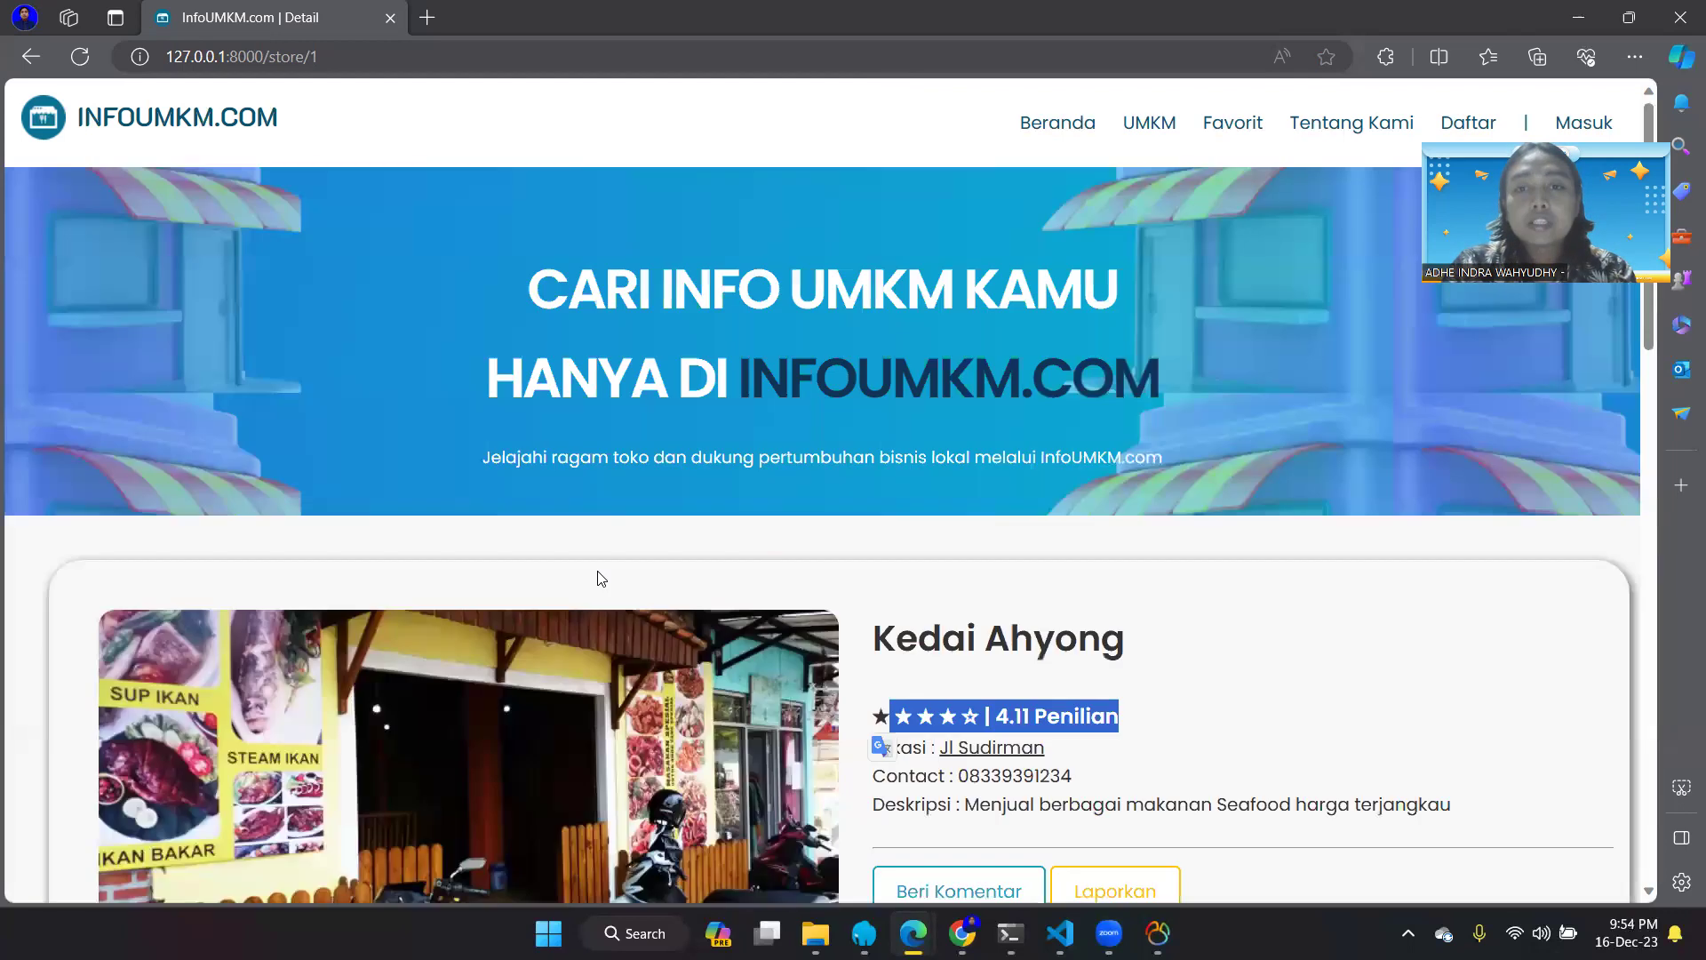
scroll(924, 642, down, 2)
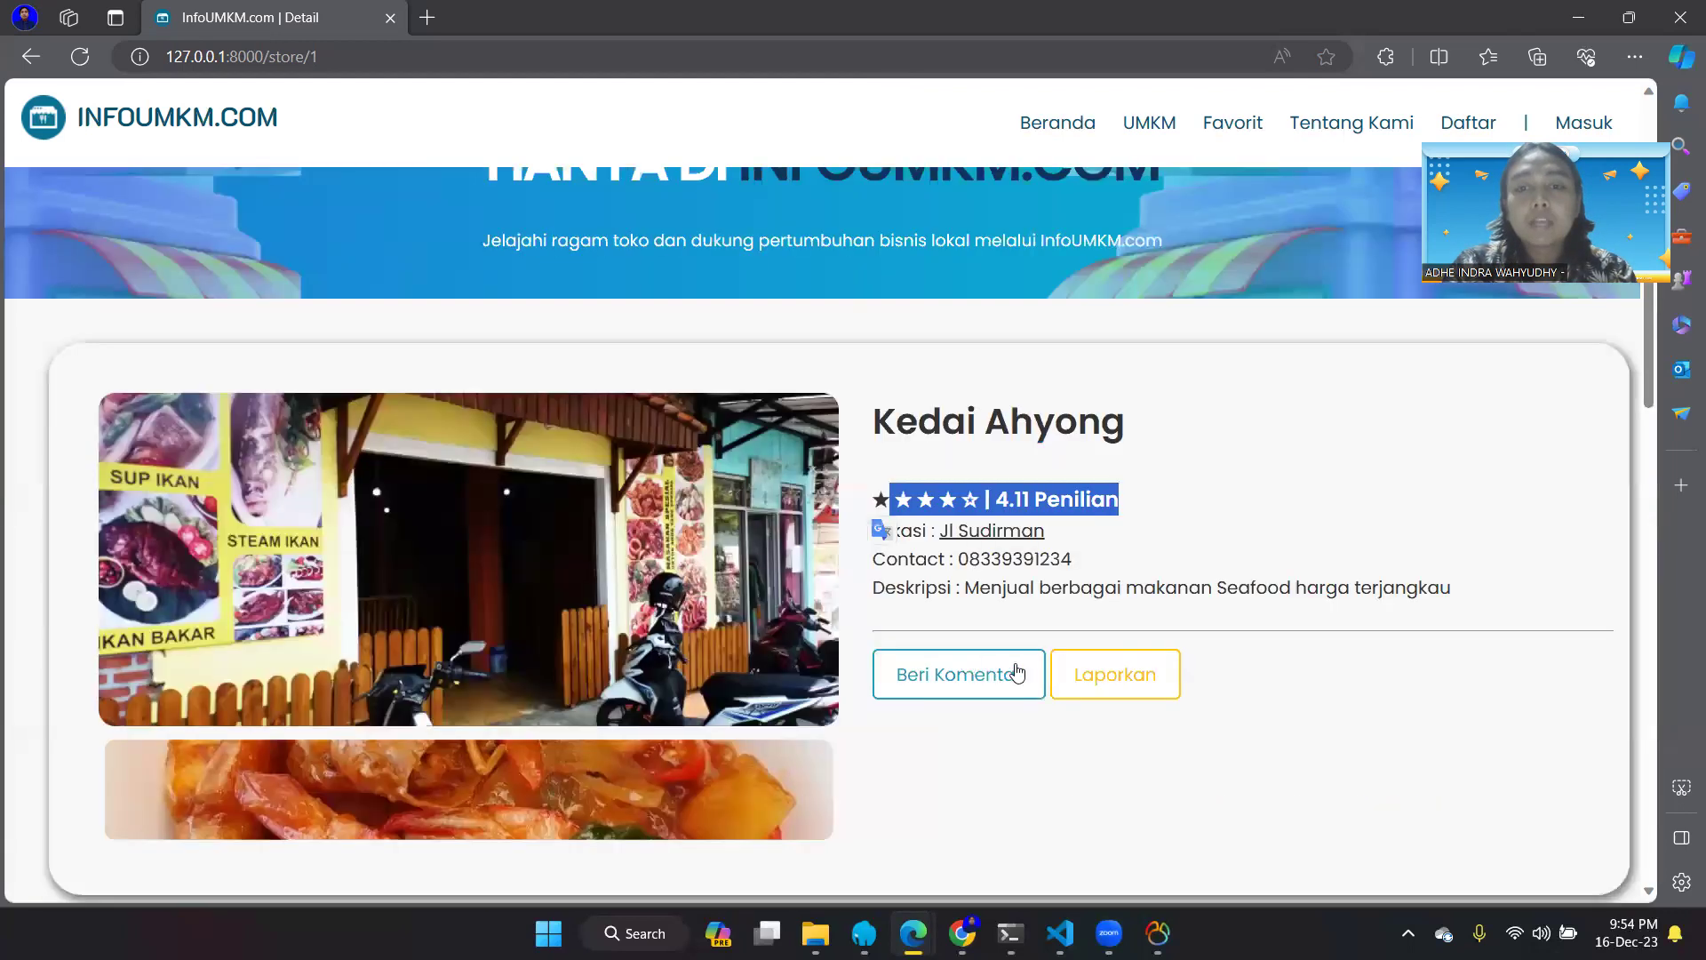
- Report Kedai Ahyong with the reason 'Toko Tidak dapat di temukan(Fake)'
click(1107, 674)
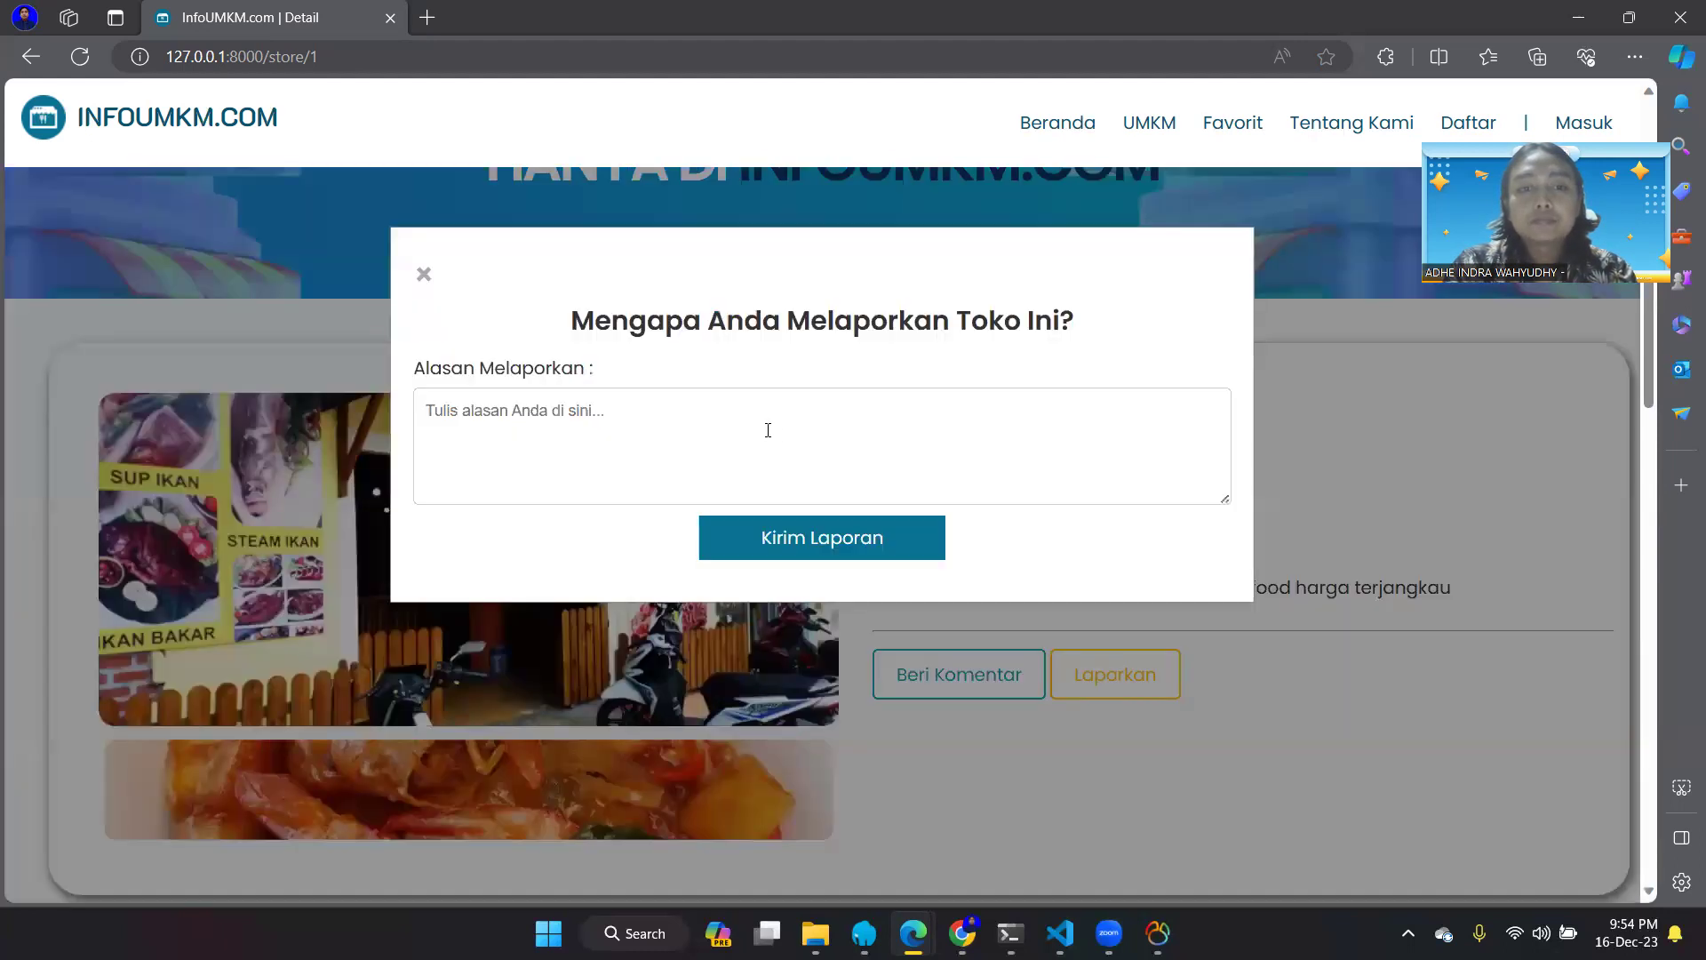
click(805, 412)
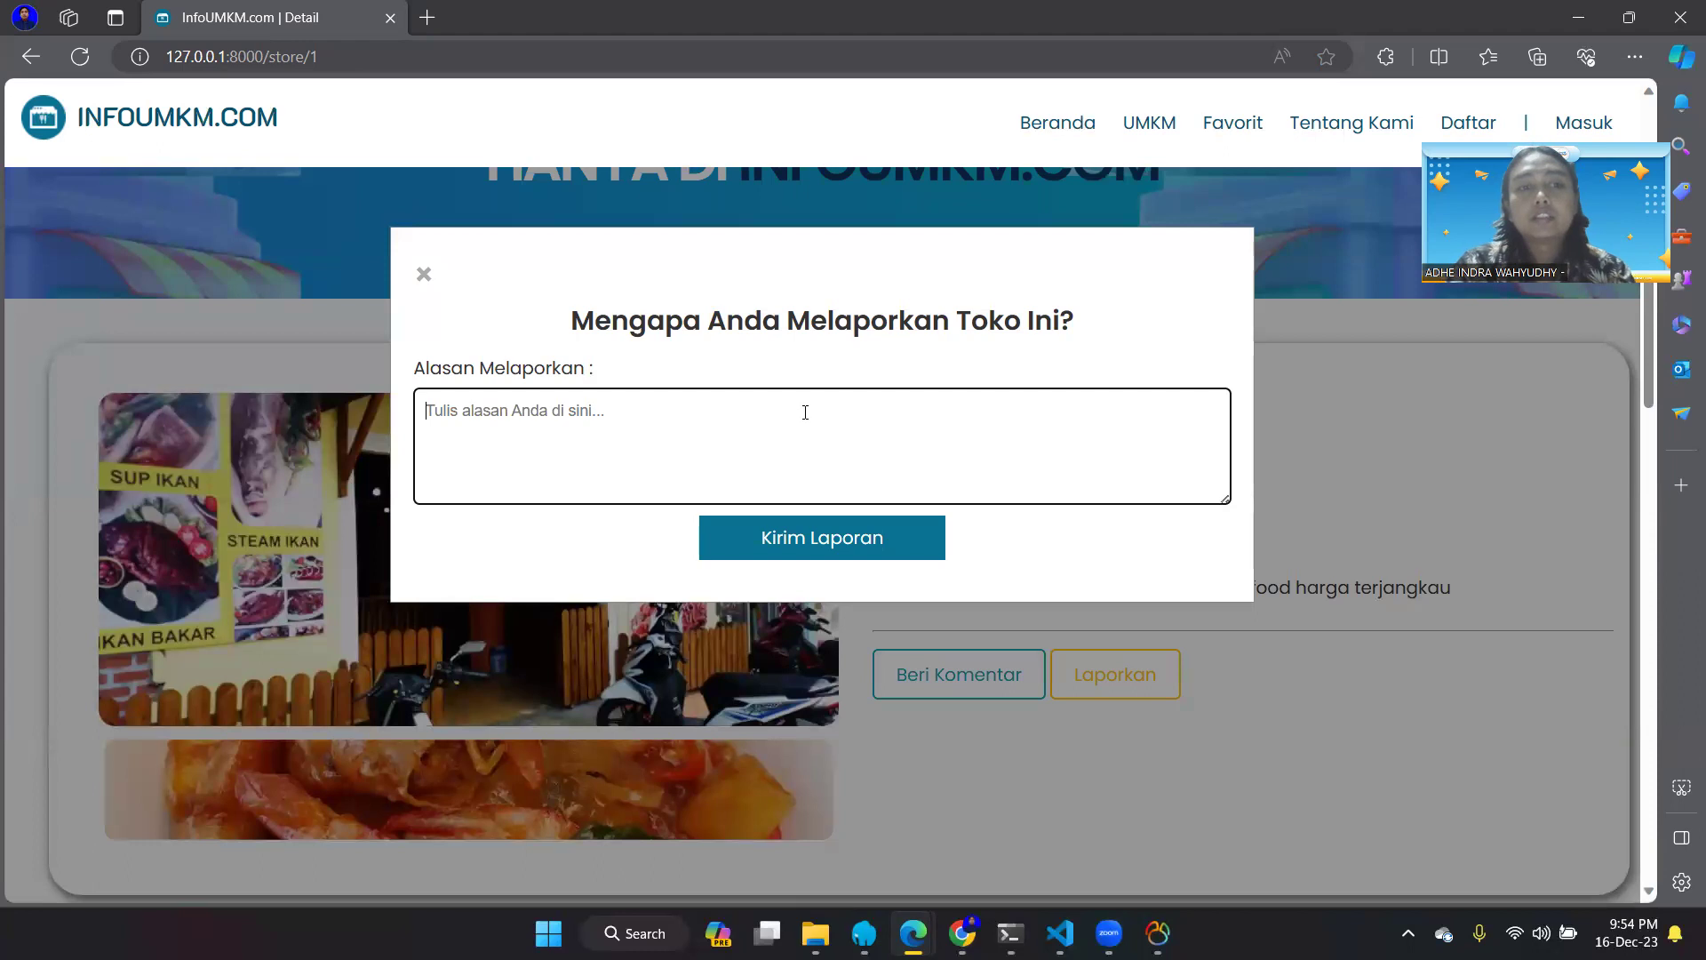
text(Toko)
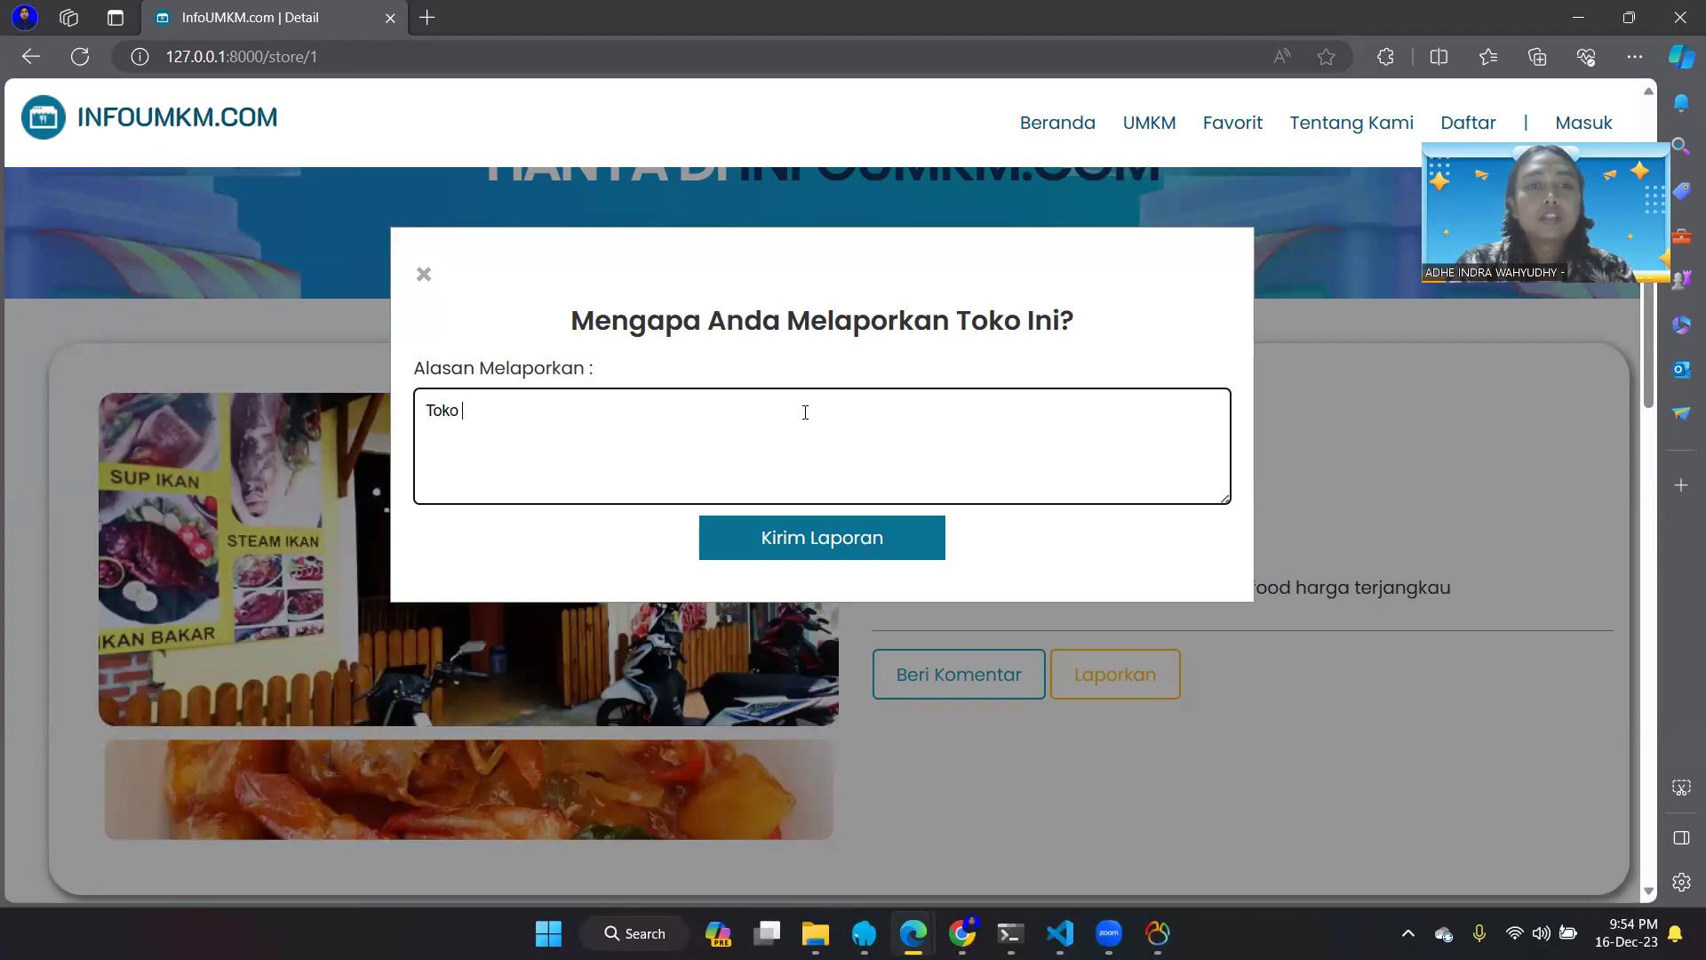
text( Tida)
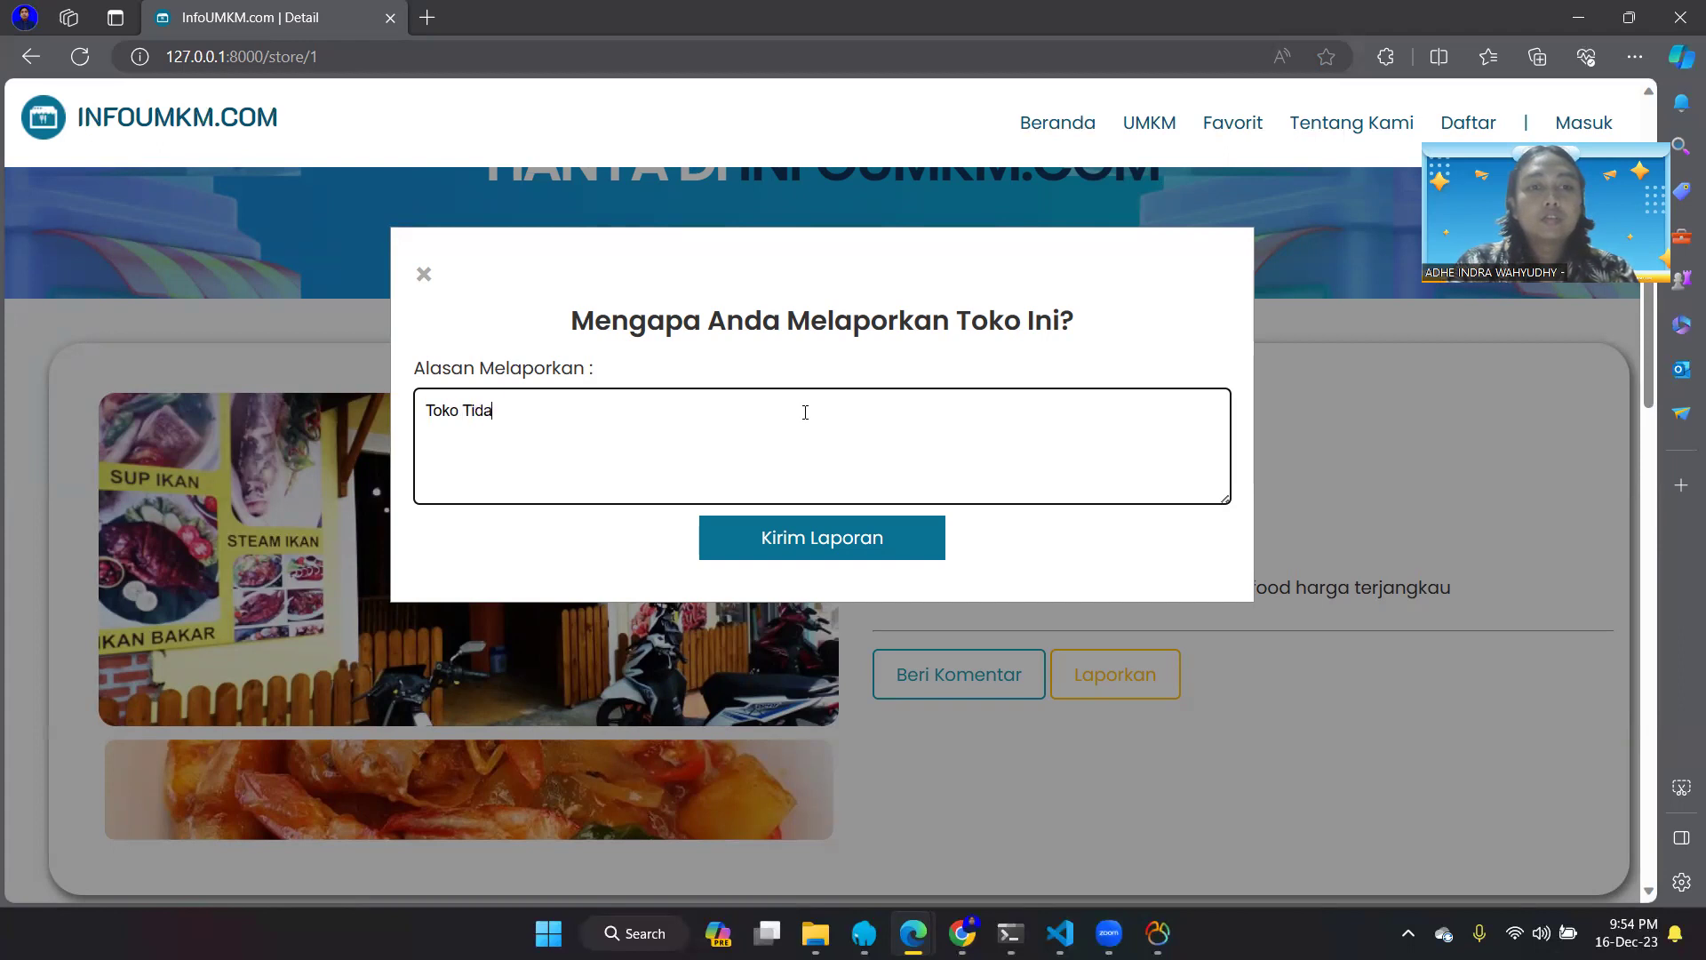
text(k dapat di temukan(Fake)
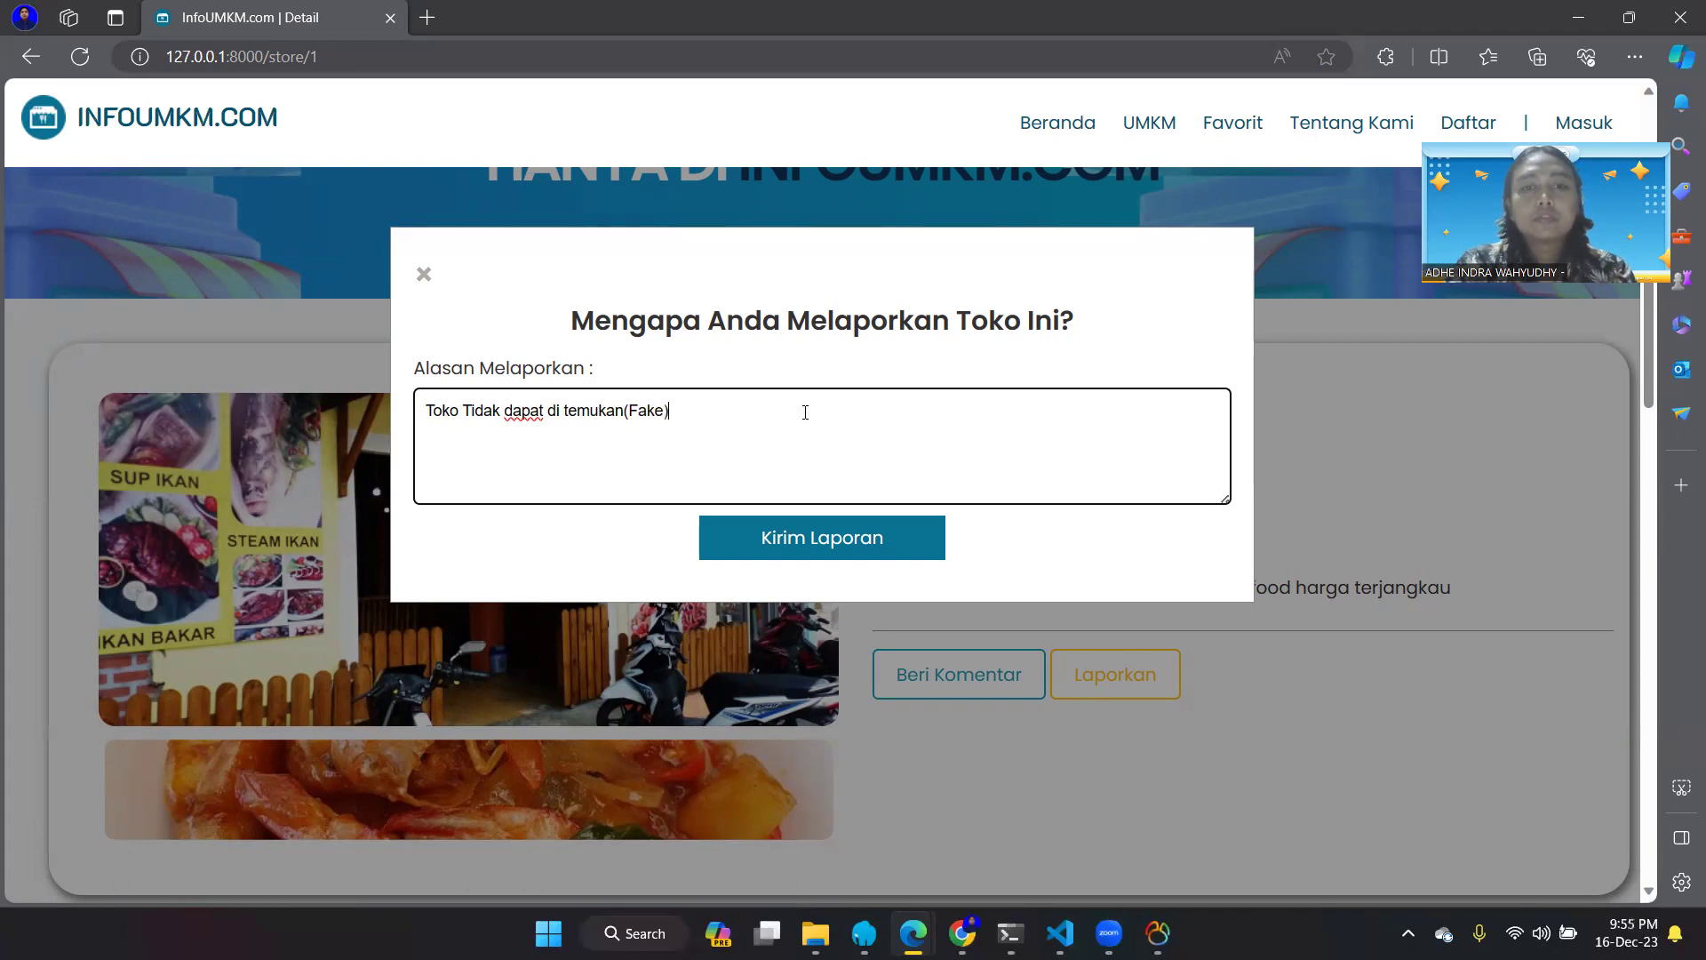
click(833, 540)
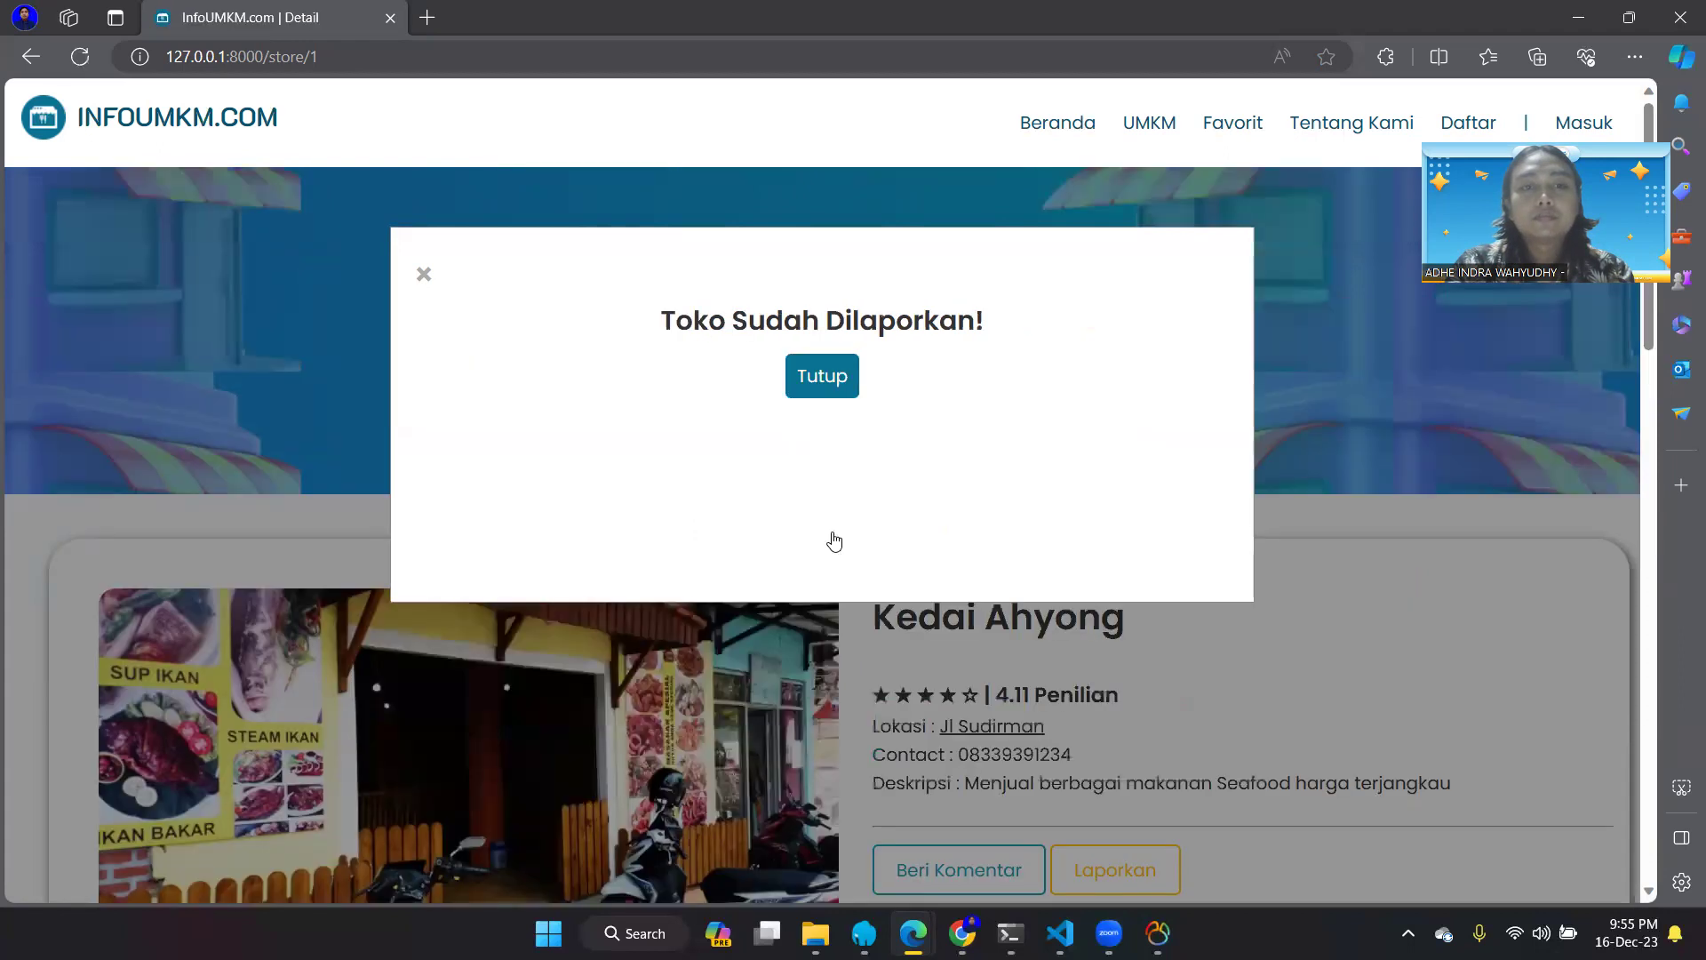
- Close the report confirmation, then scroll through the Favorit page's saved stores
click(818, 385)
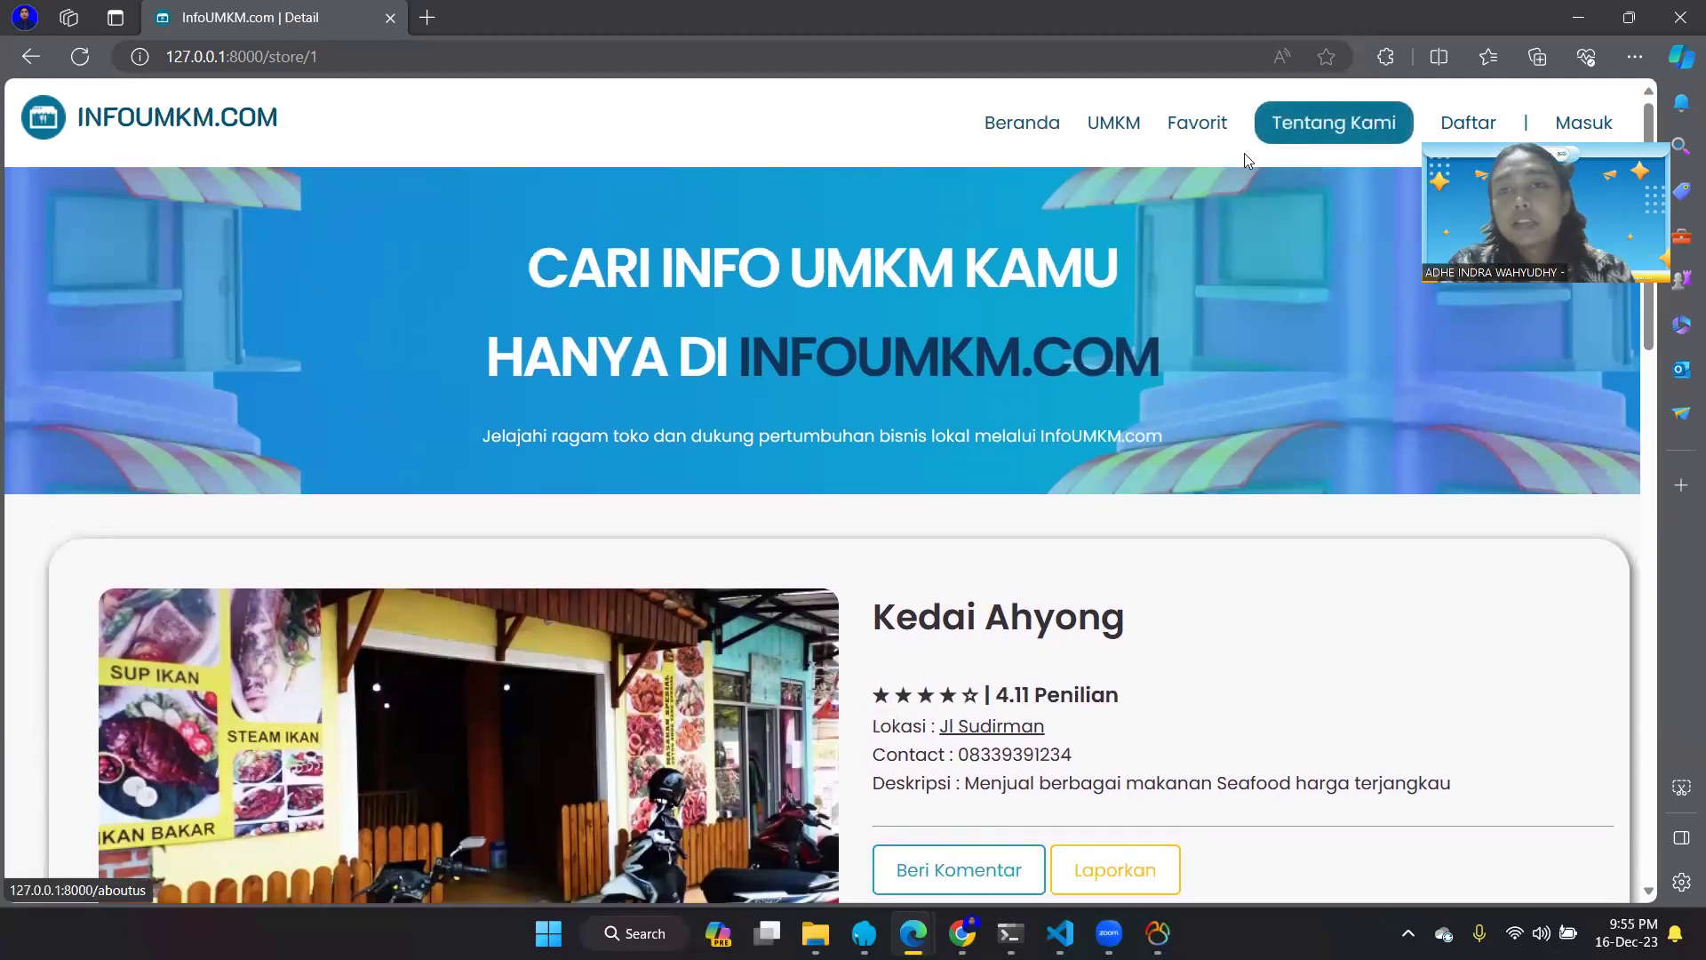
click(1212, 134)
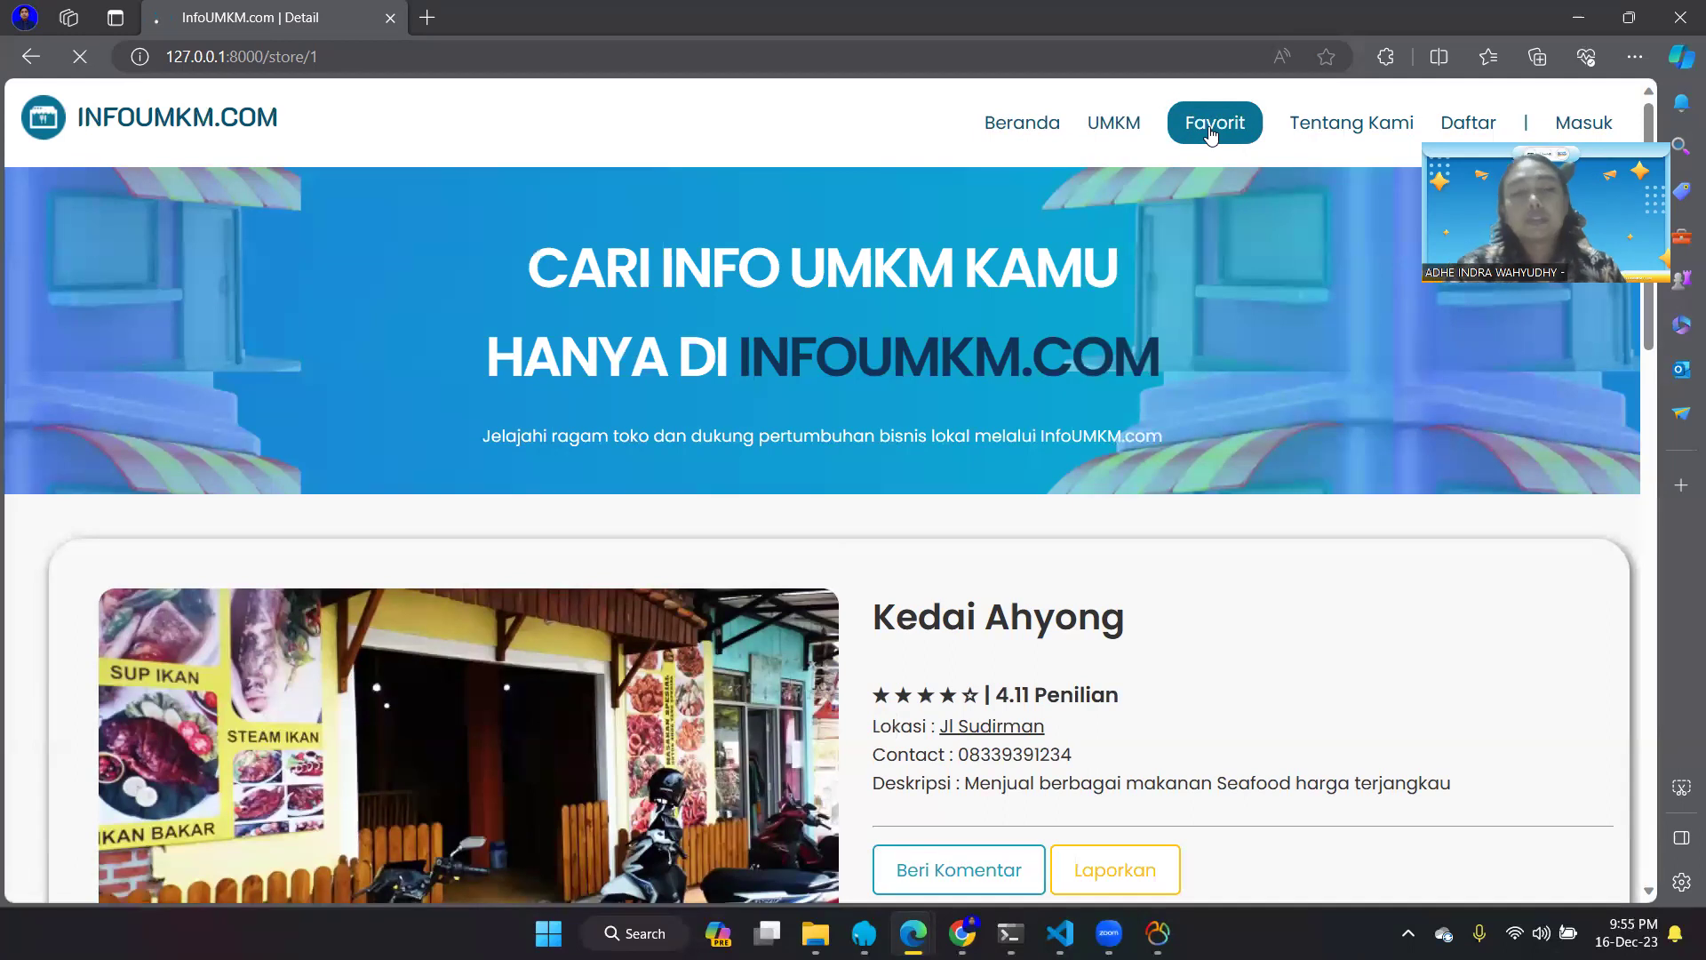
scroll(825, 366, down, 2)
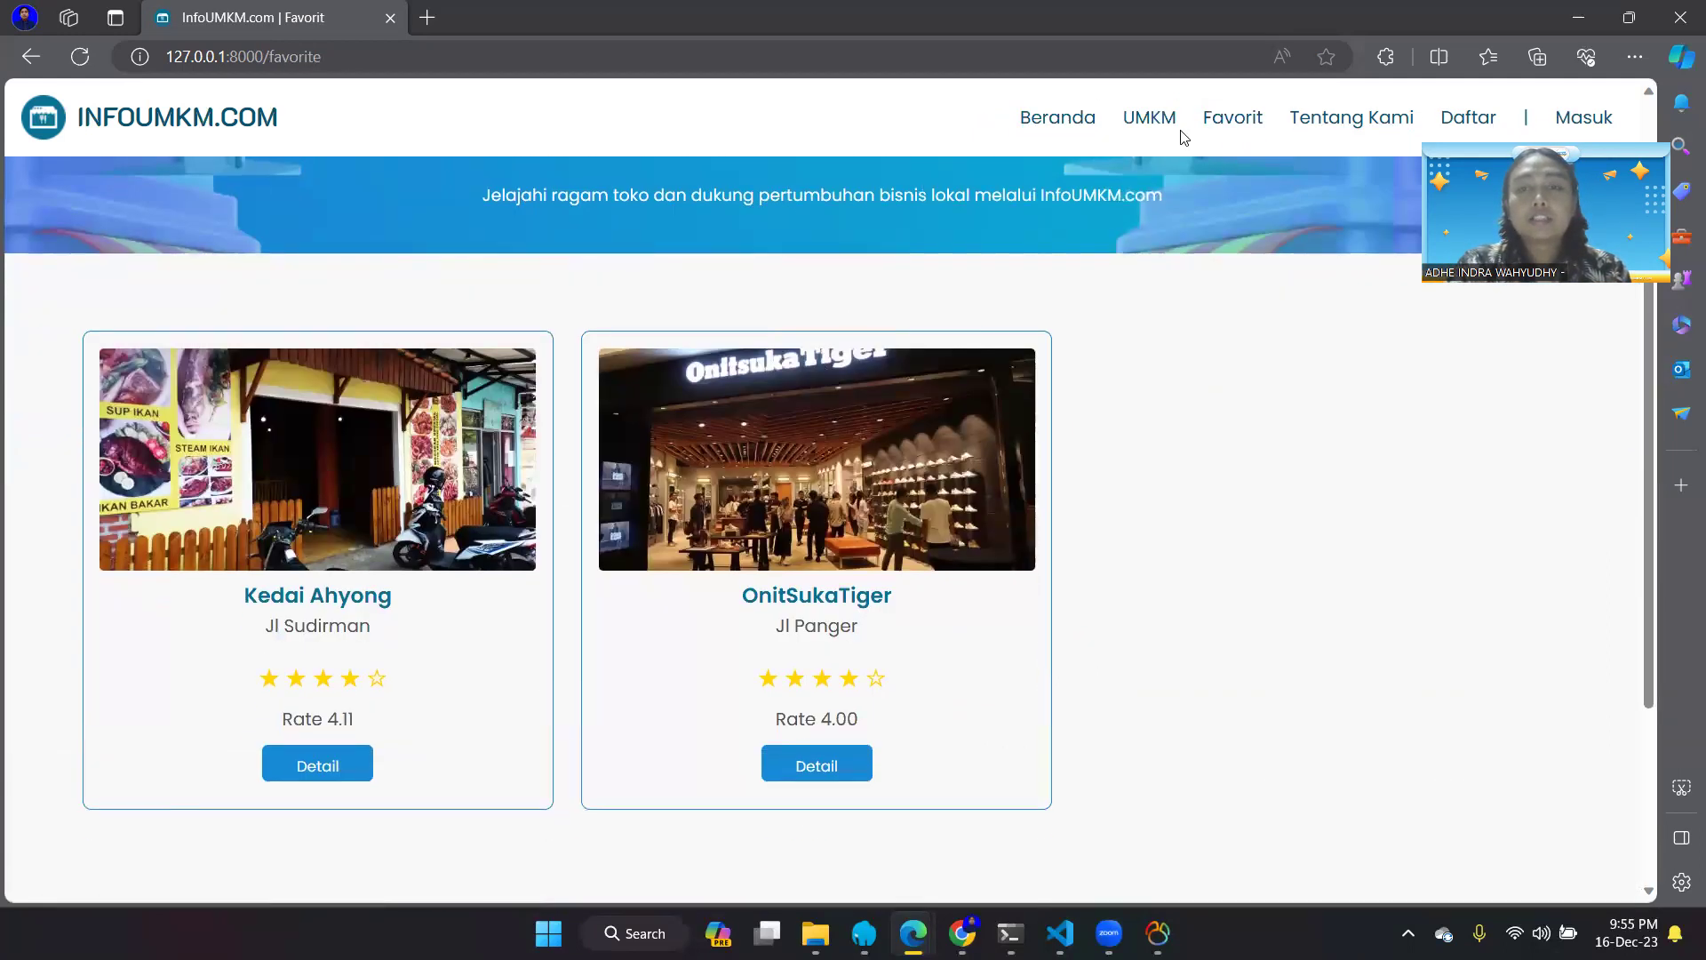
scroll(741, 517, down, 1)
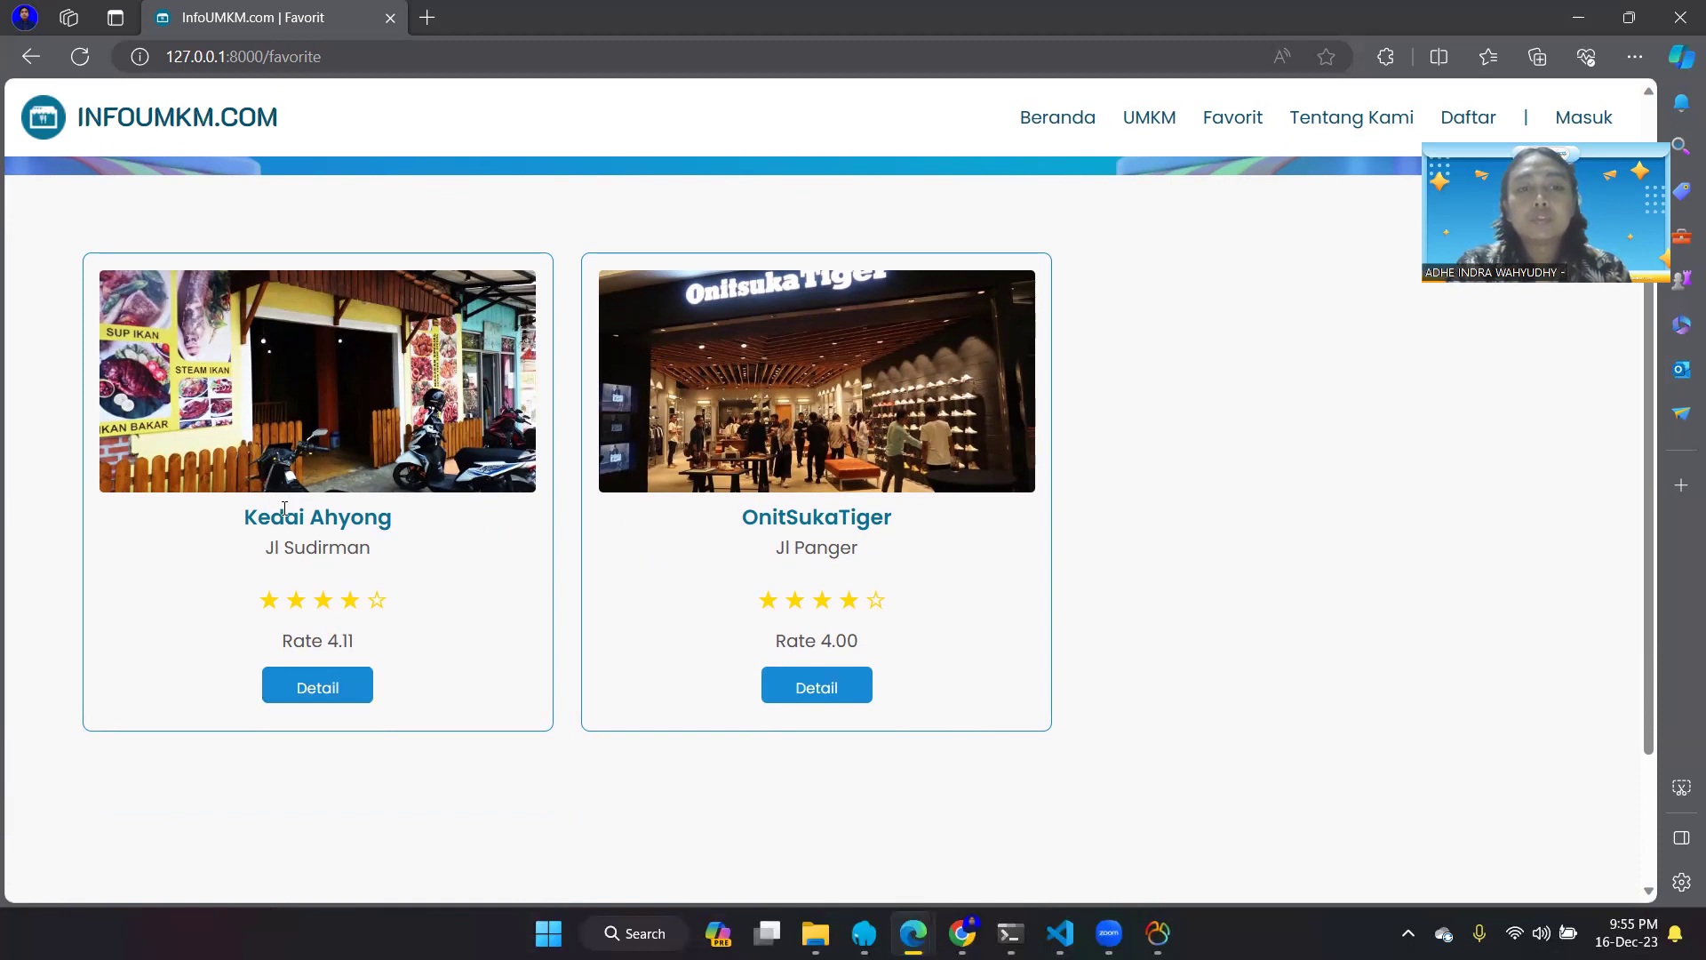
scroll(396, 668, down, 1)
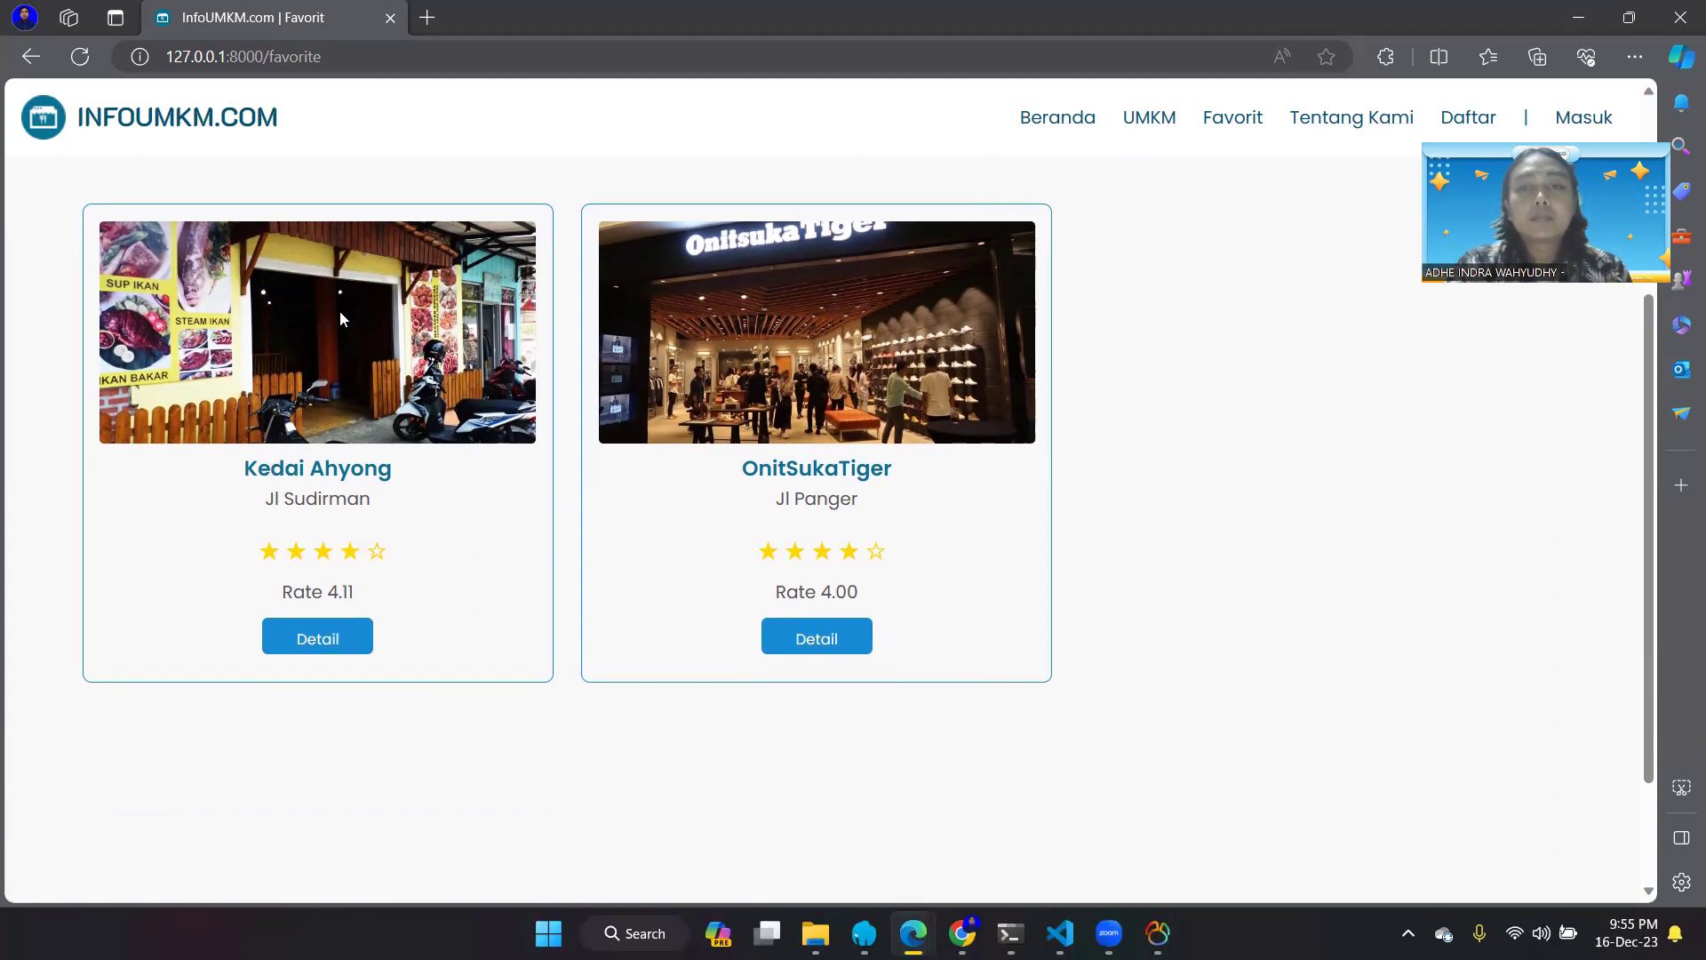
- Open Tentang Kami and scroll through the site description and OUR TEAM profiles to the footer
click(1324, 124)
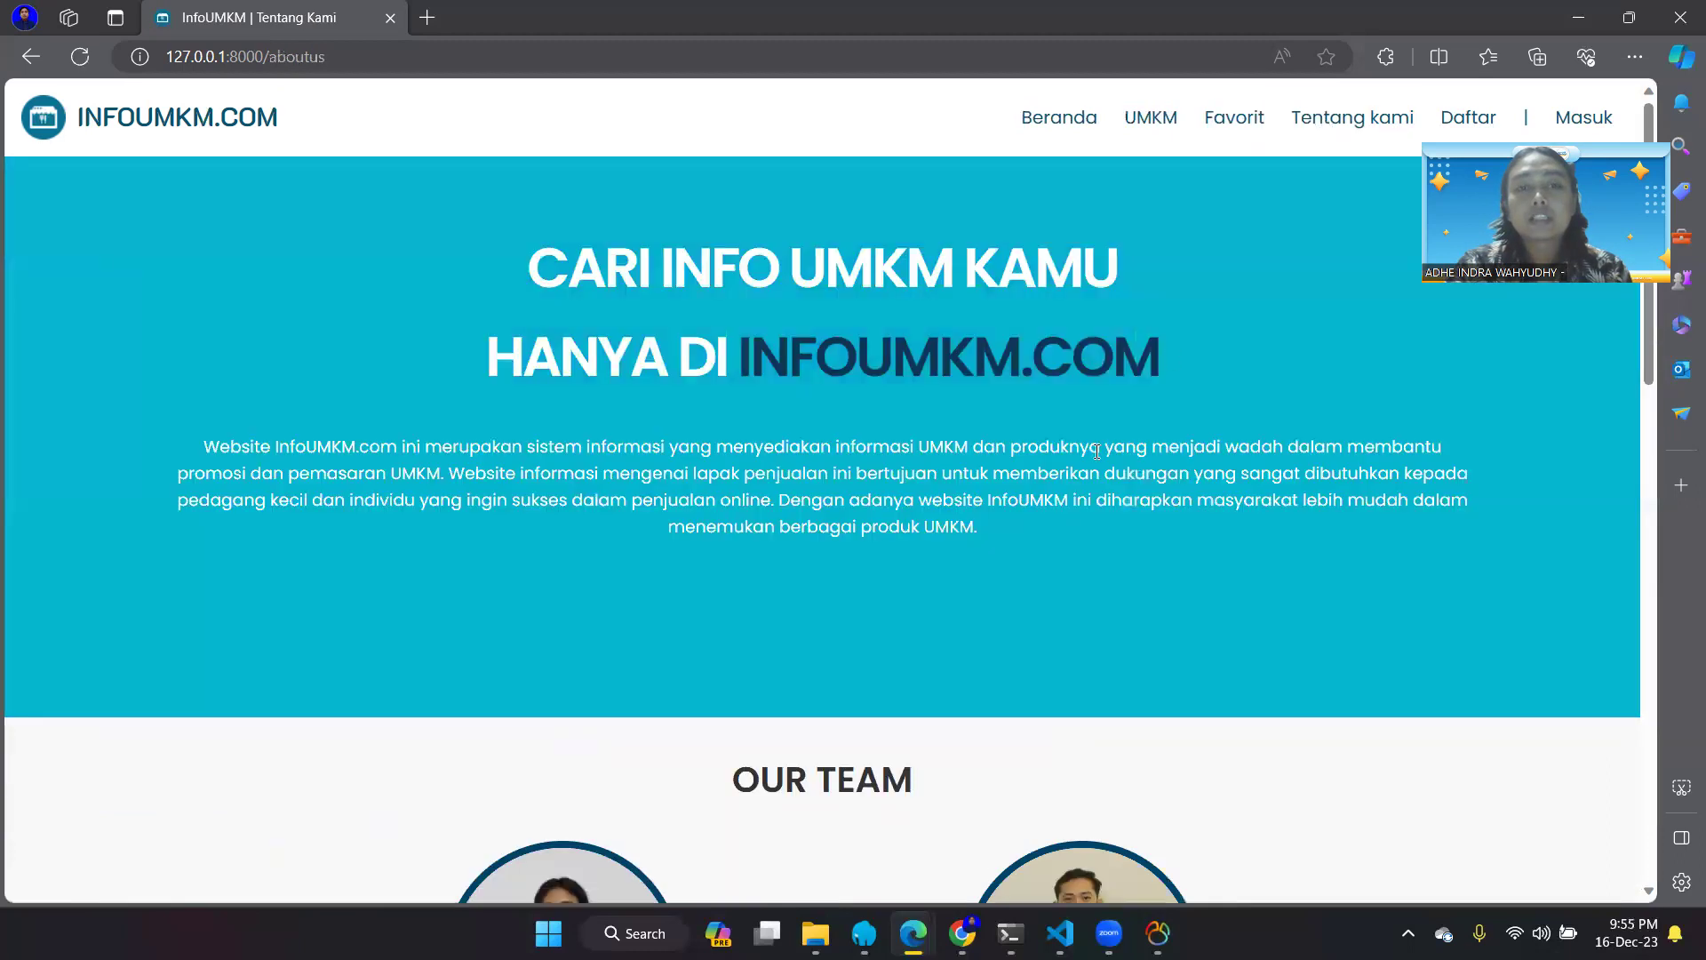
scroll(995, 487, down, 1)
scroll(647, 506, down, 3)
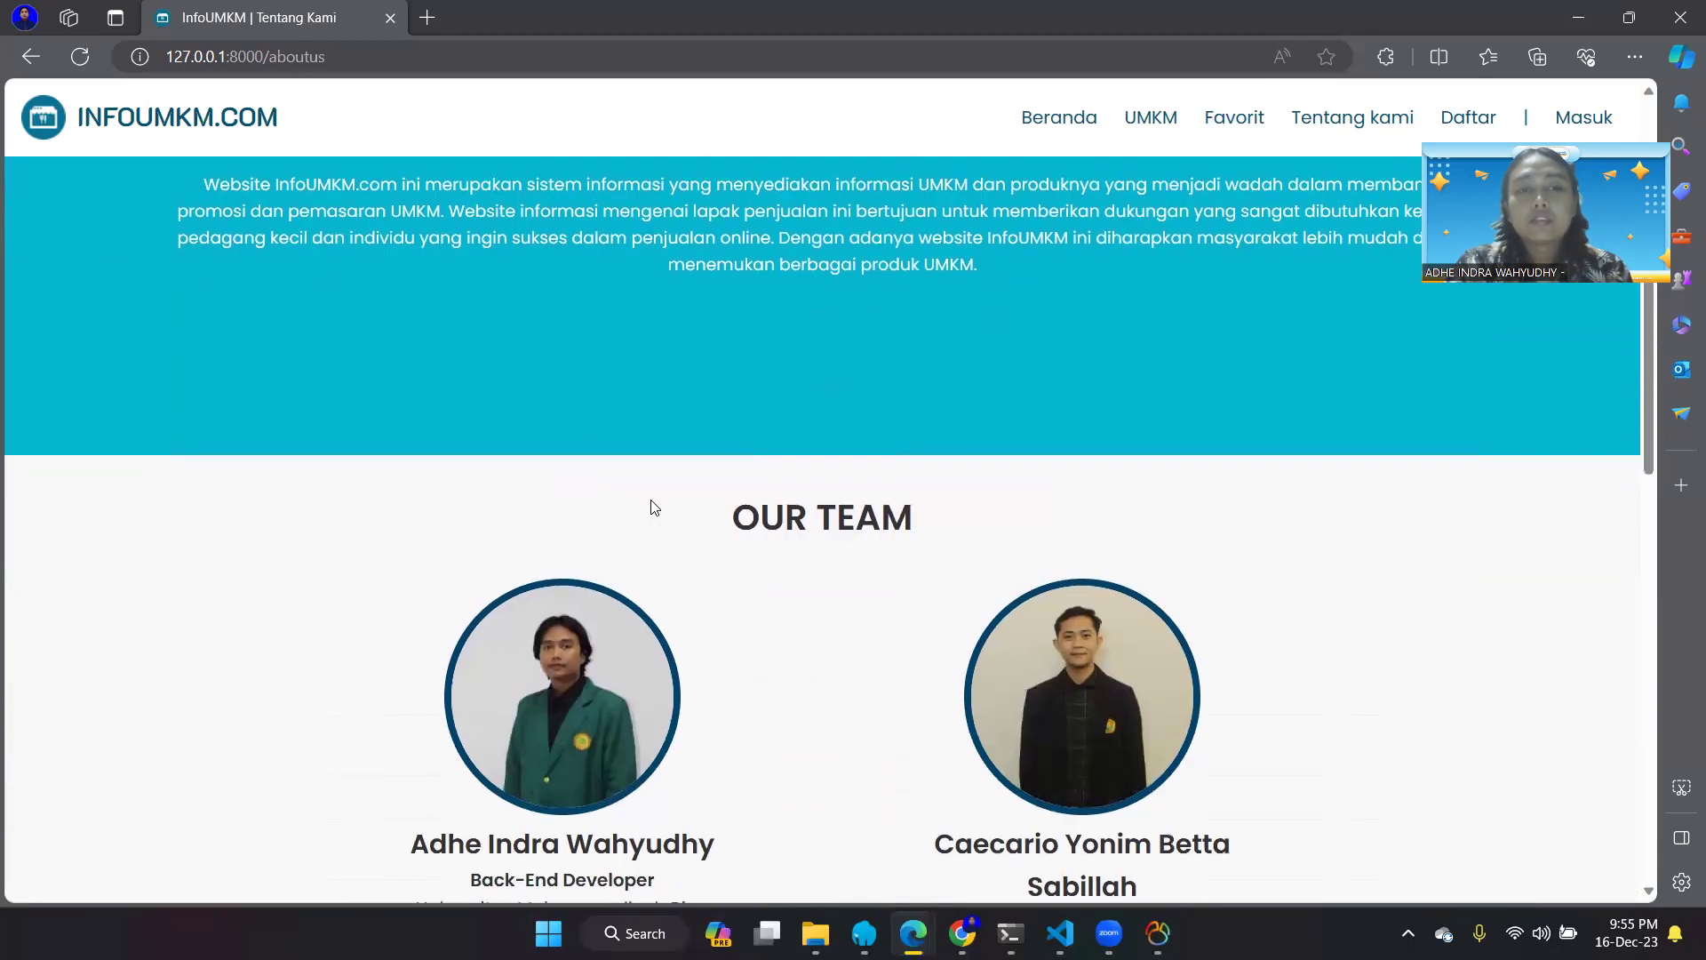
scroll(660, 503, up, 4)
scroll(688, 441, down, 1)
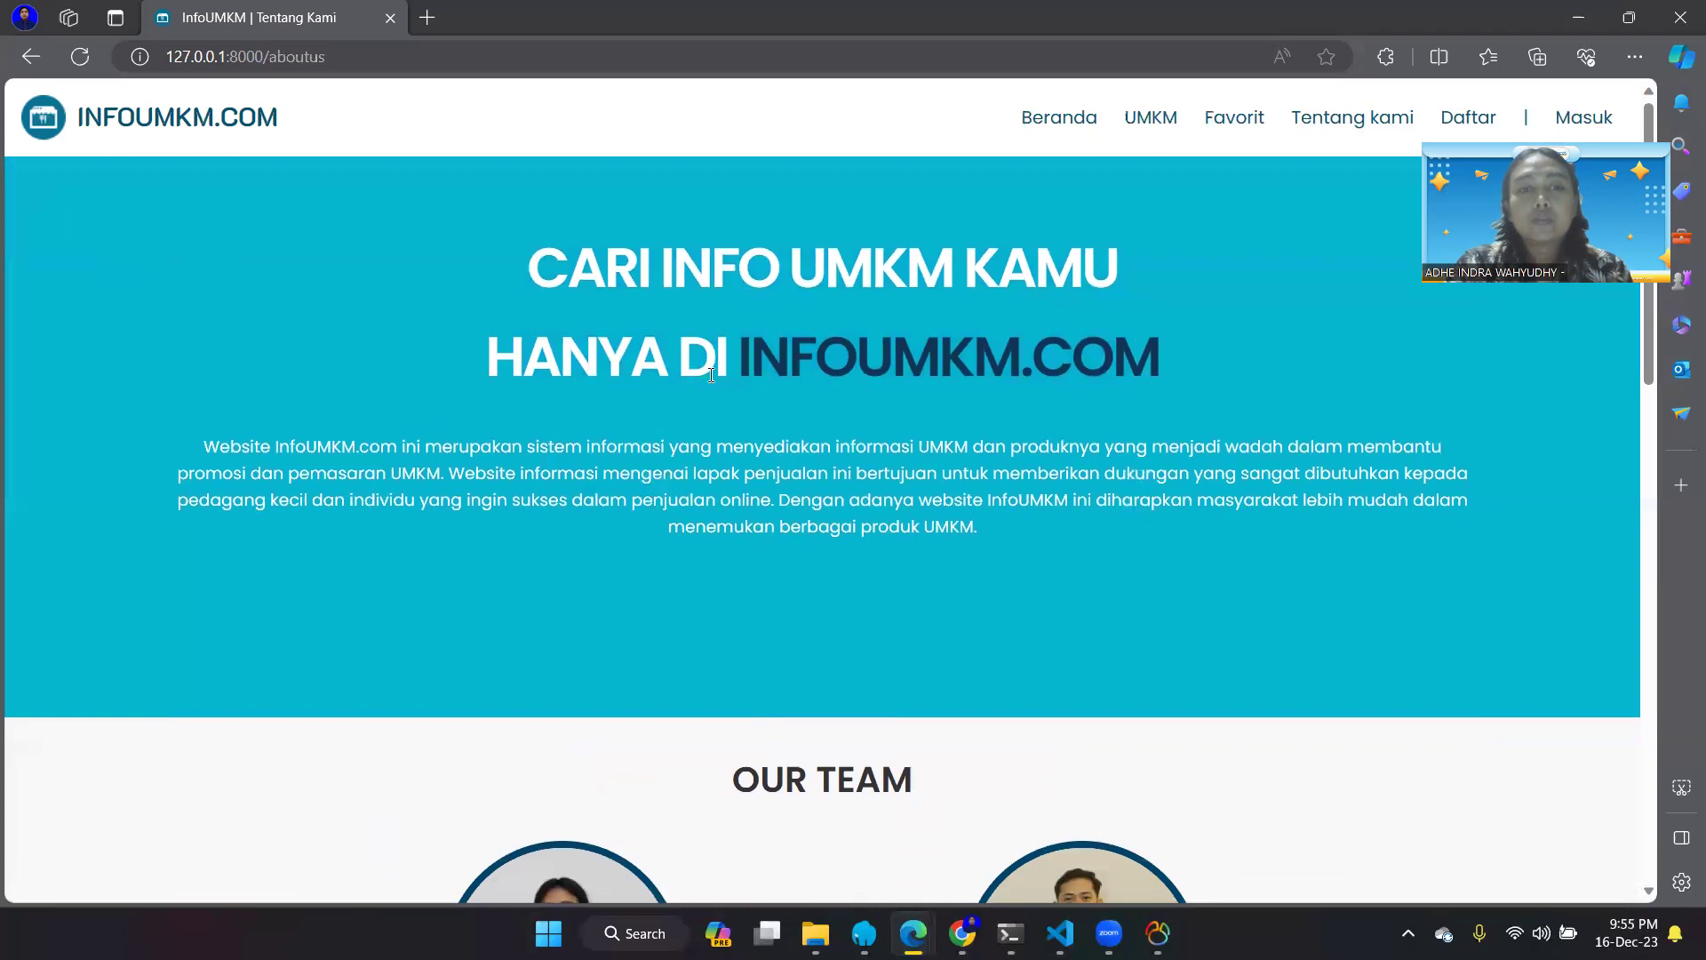
scroll(711, 382, down, 5)
scroll(711, 382, down, 1)
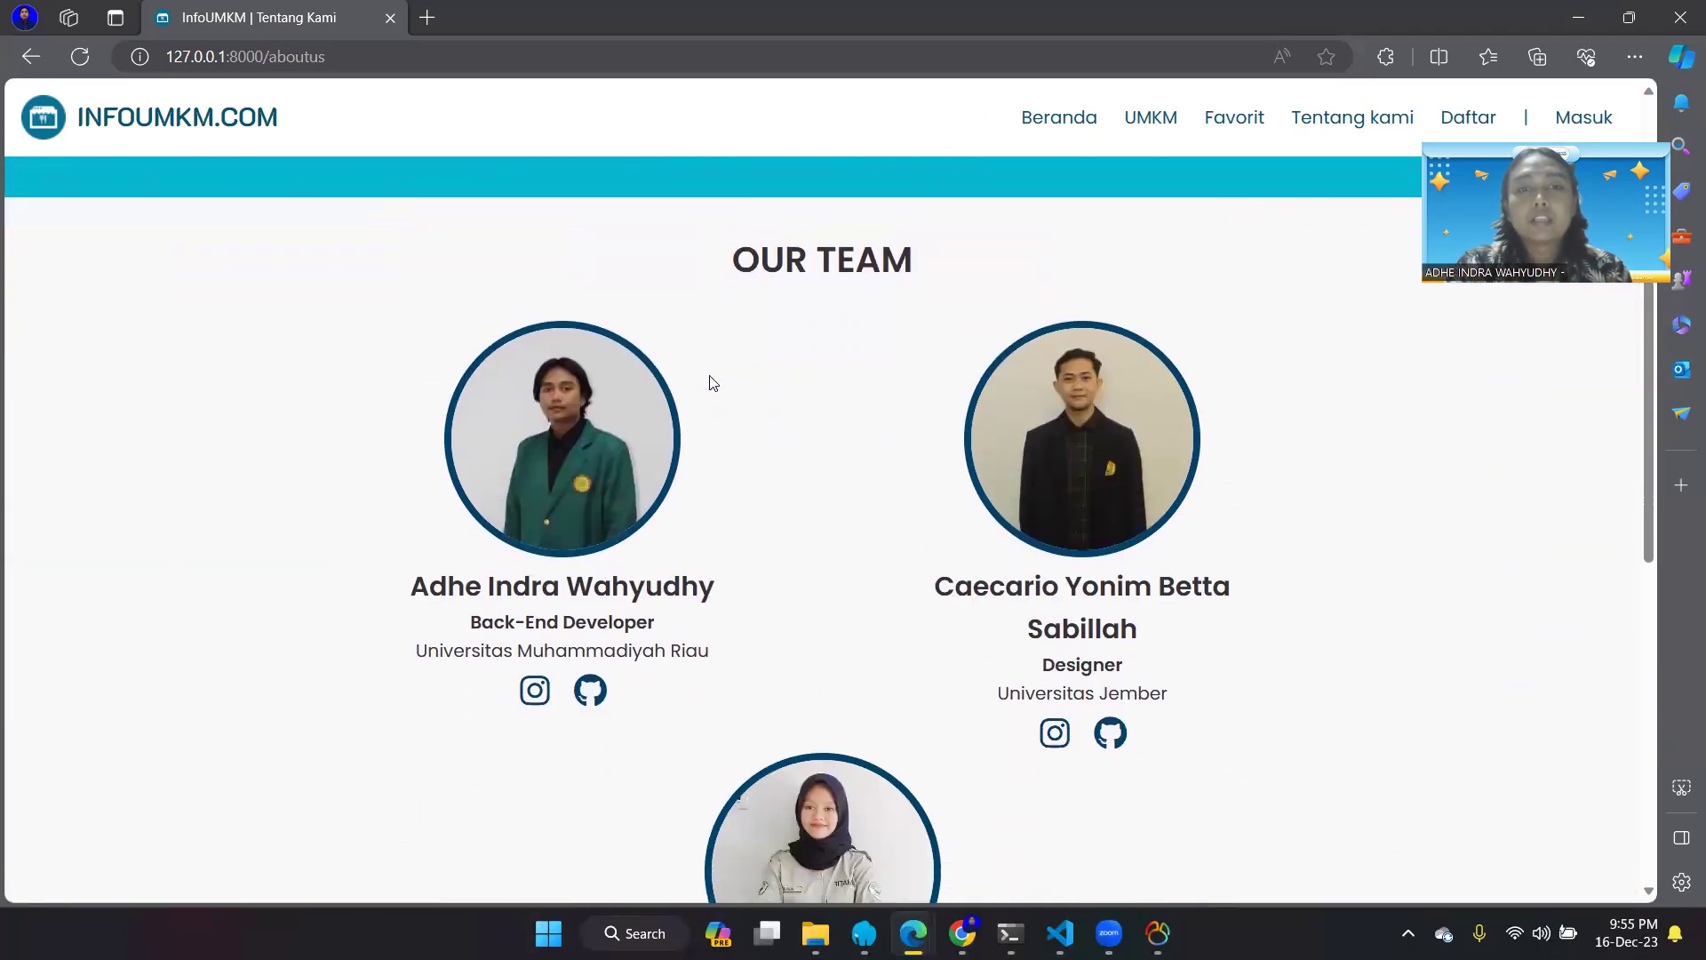
scroll(711, 382, down, 1)
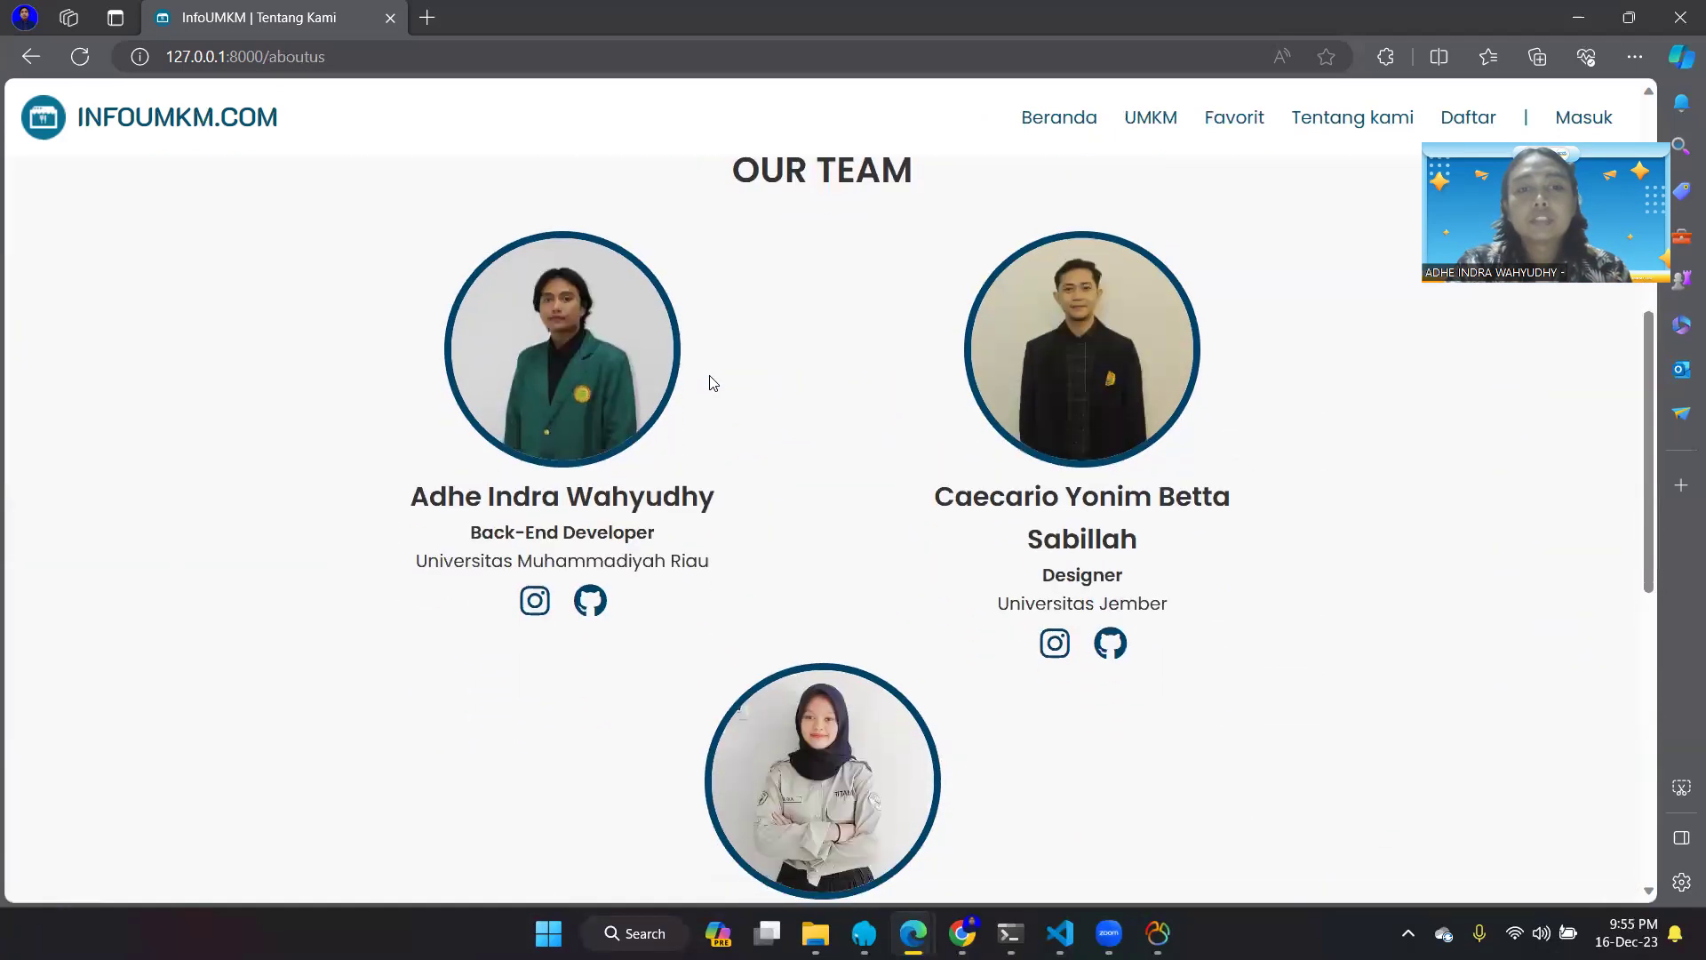
scroll(608, 489, down, 1)
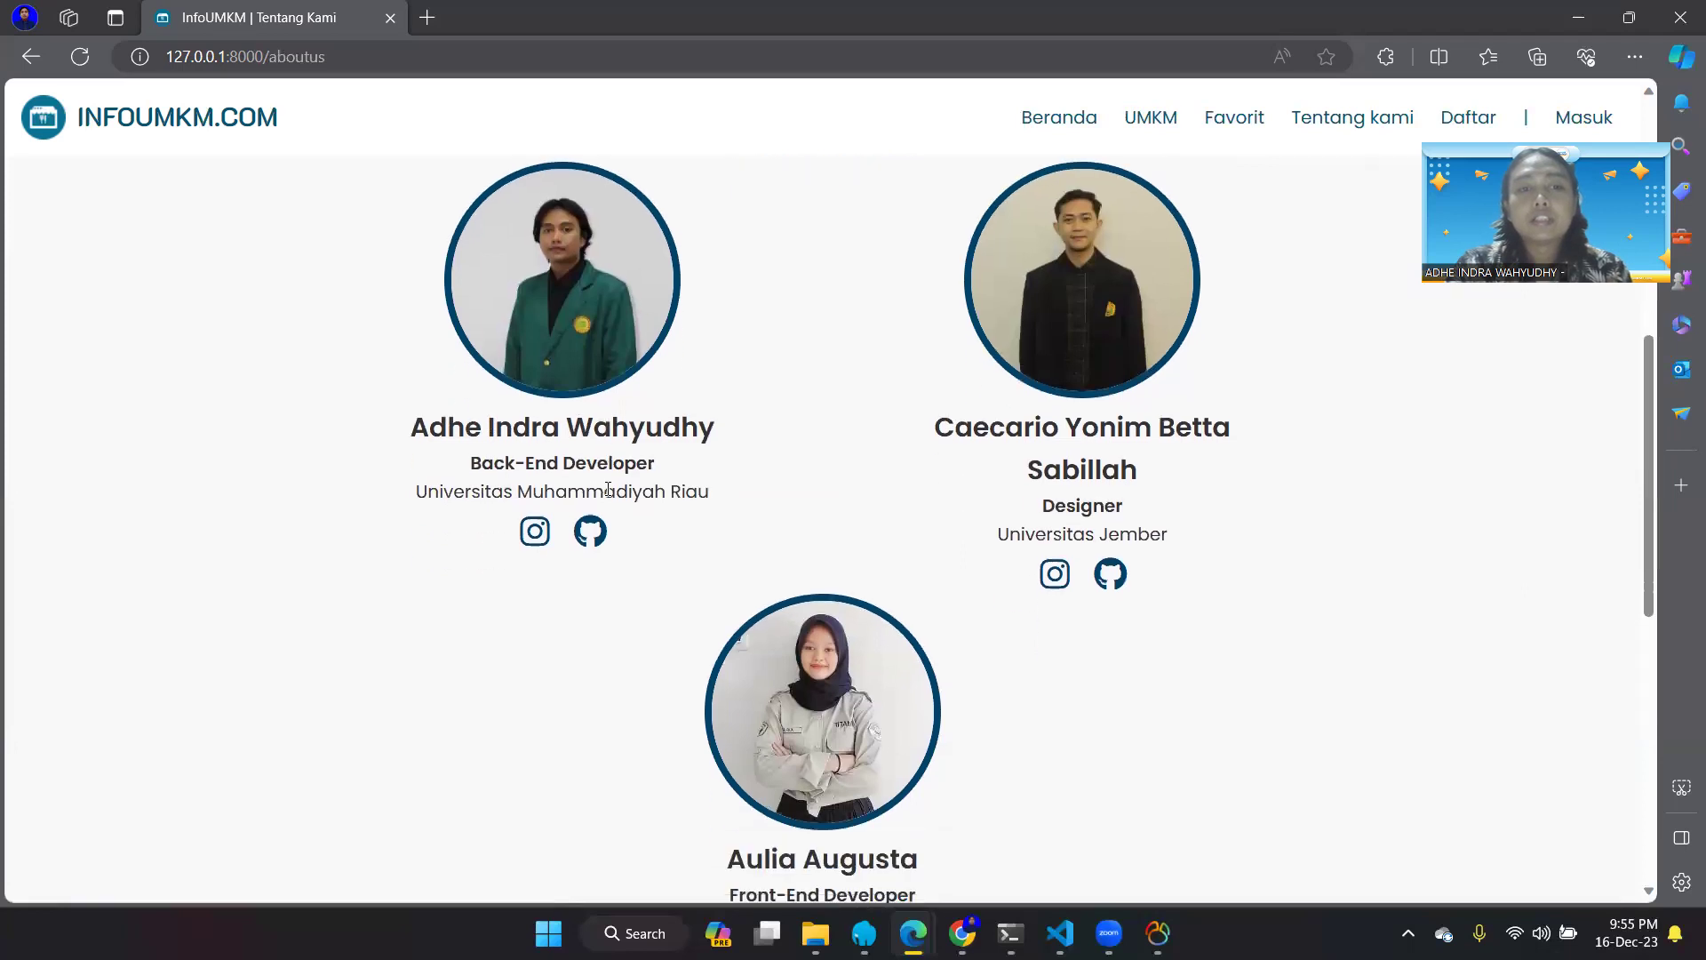
scroll(608, 489, down, 1)
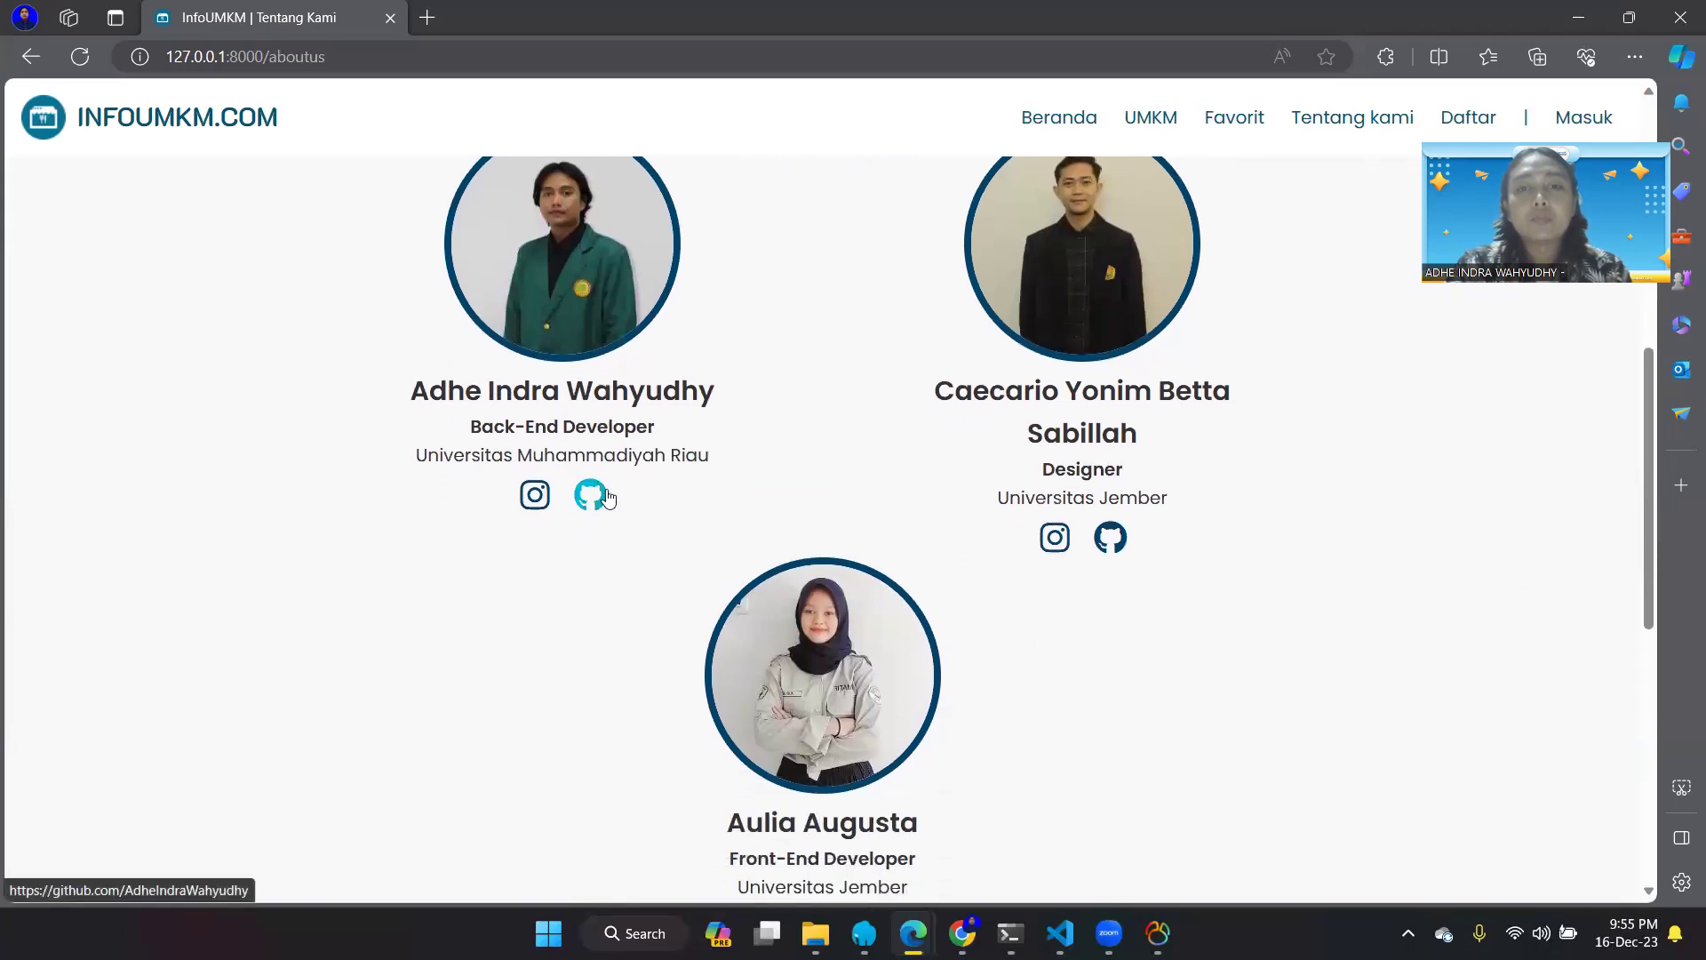
scroll(607, 497, down, 1)
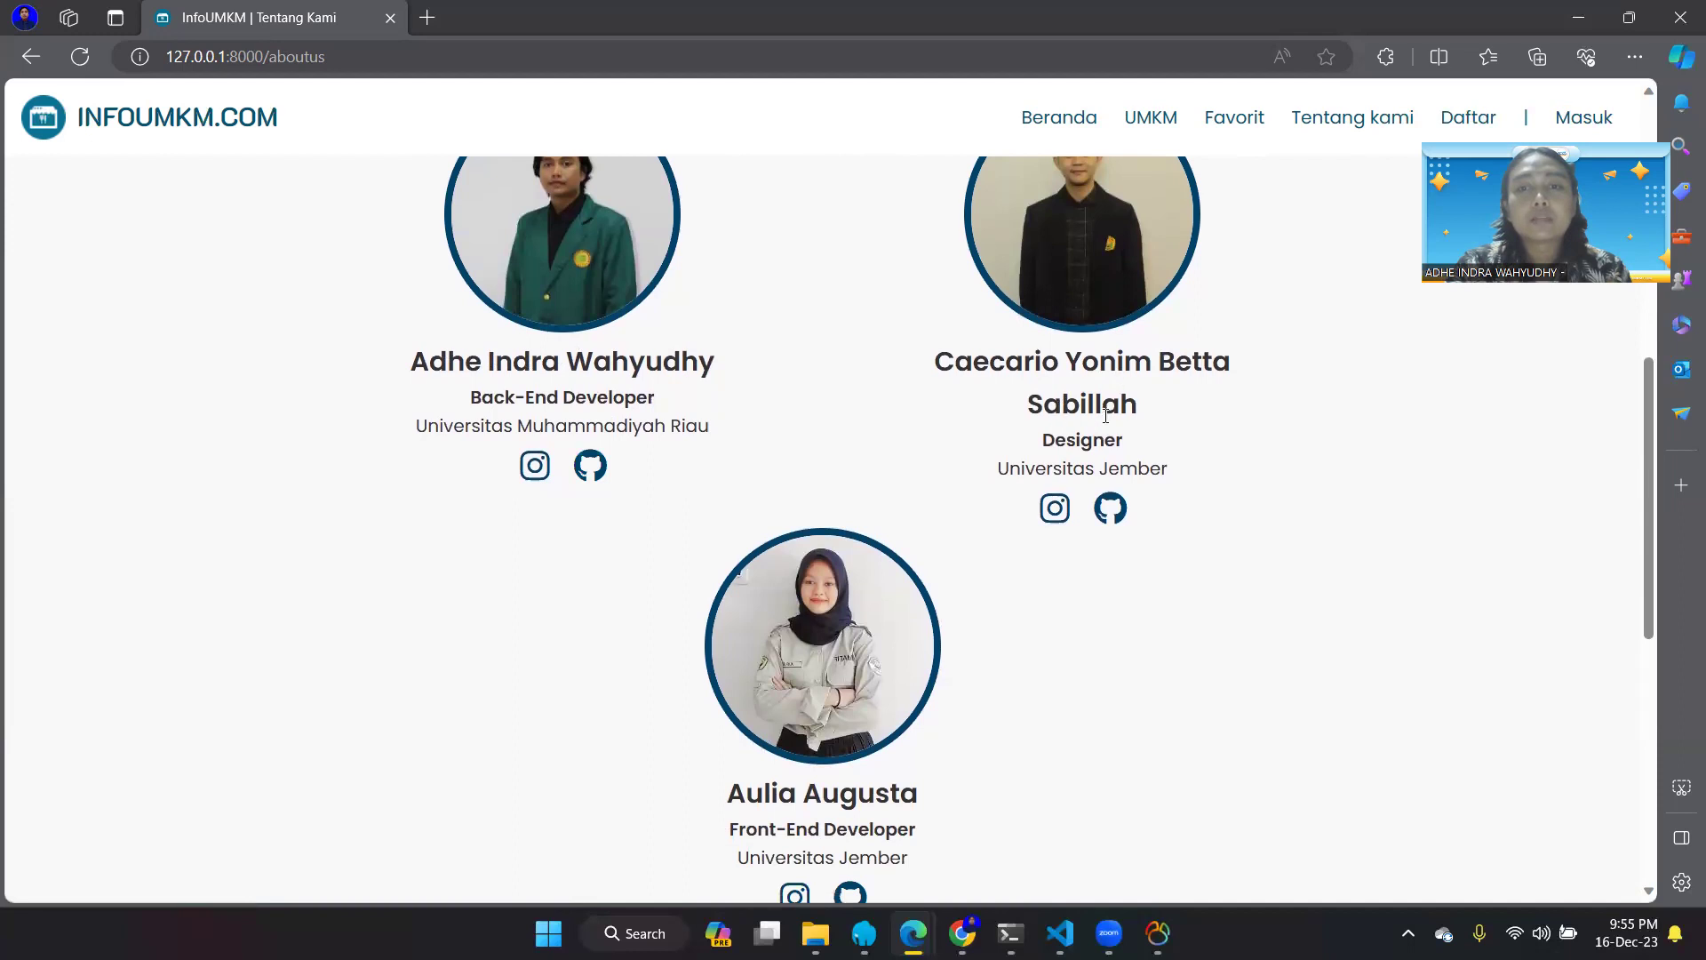
scroll(1097, 464, down, 2)
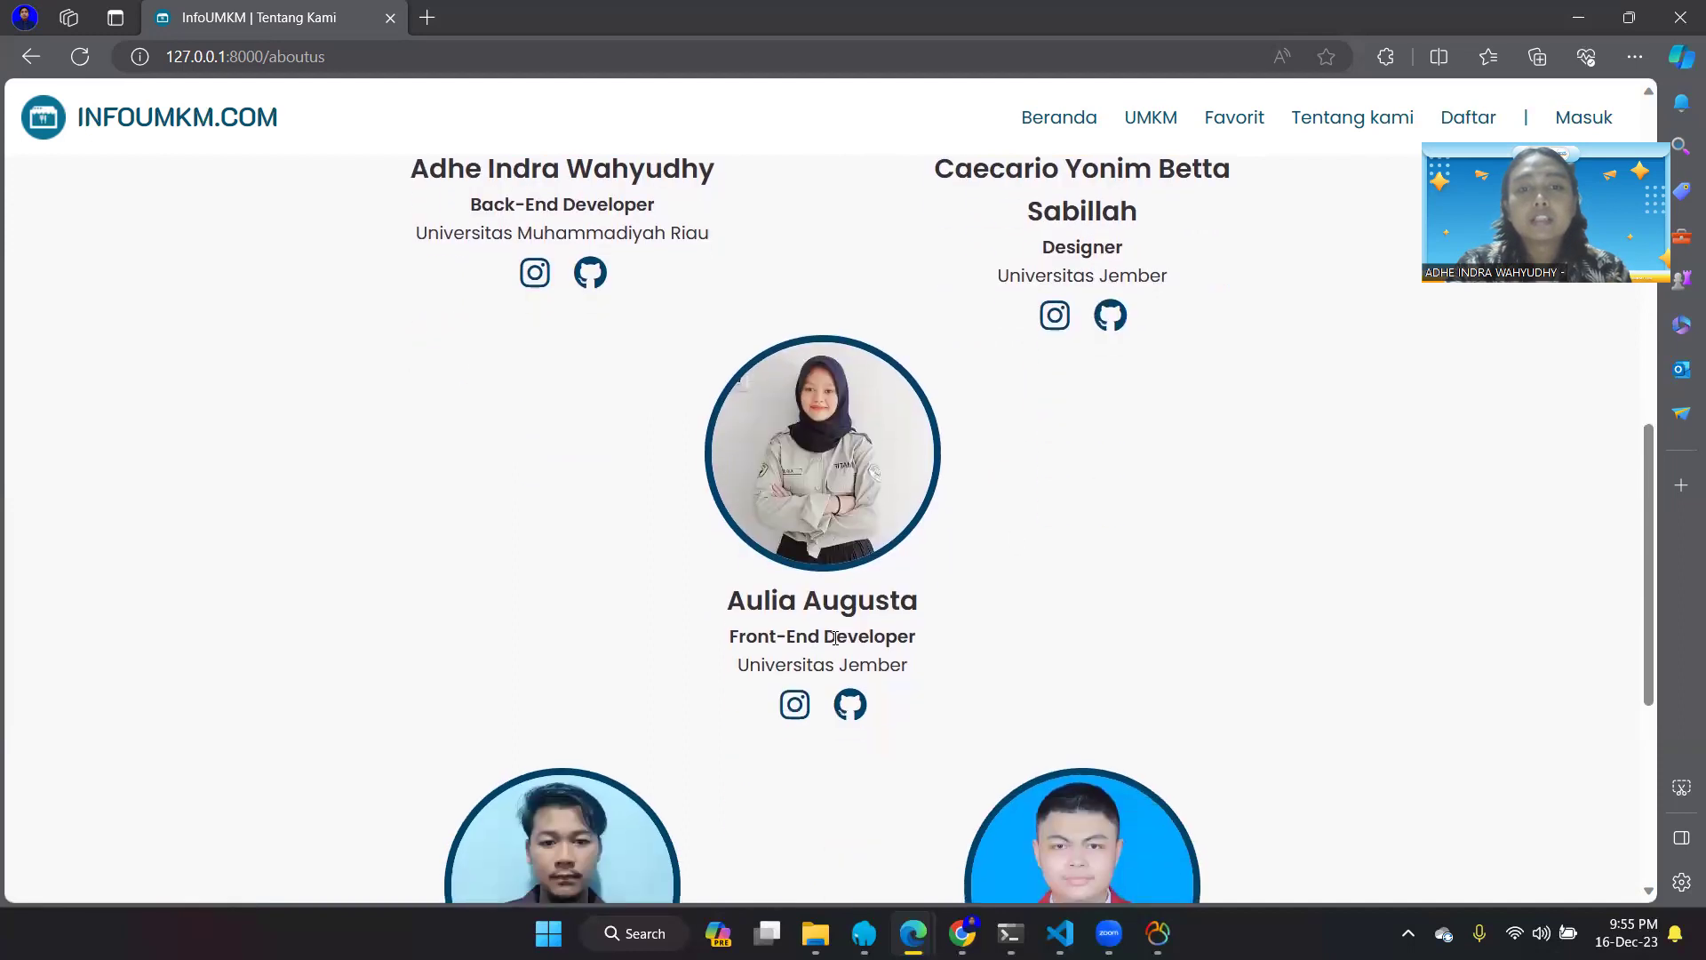
scroll(836, 638, down, 1)
scroll(835, 638, down, 1)
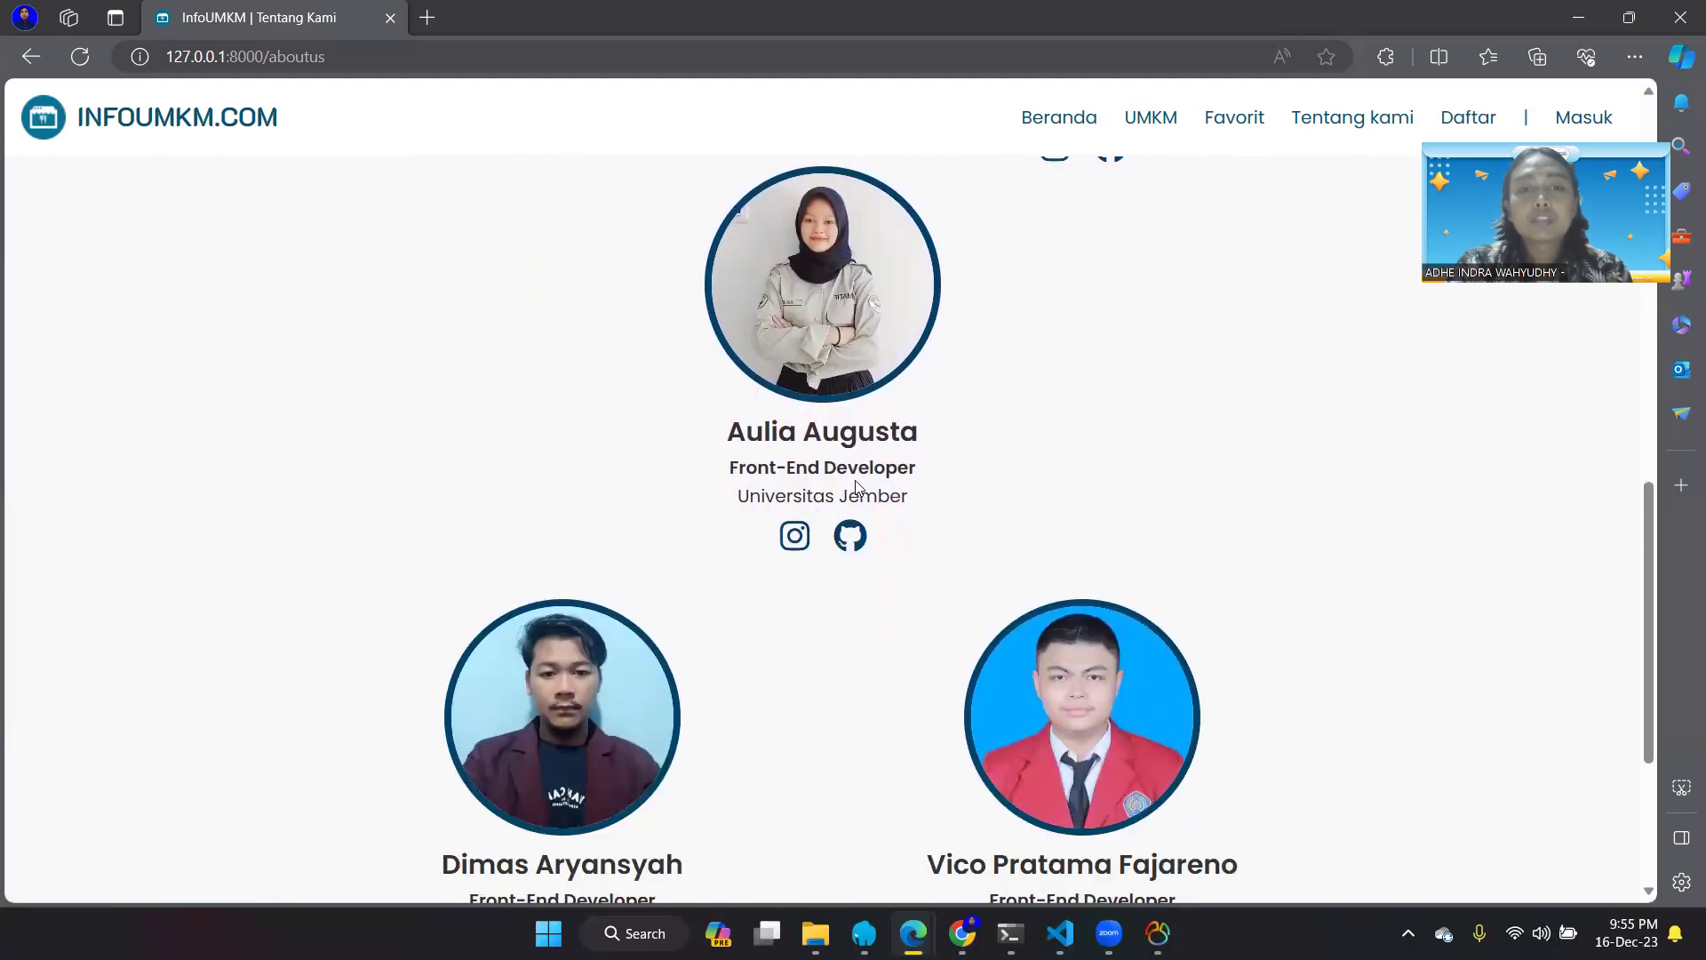
scroll(855, 484, down, 1)
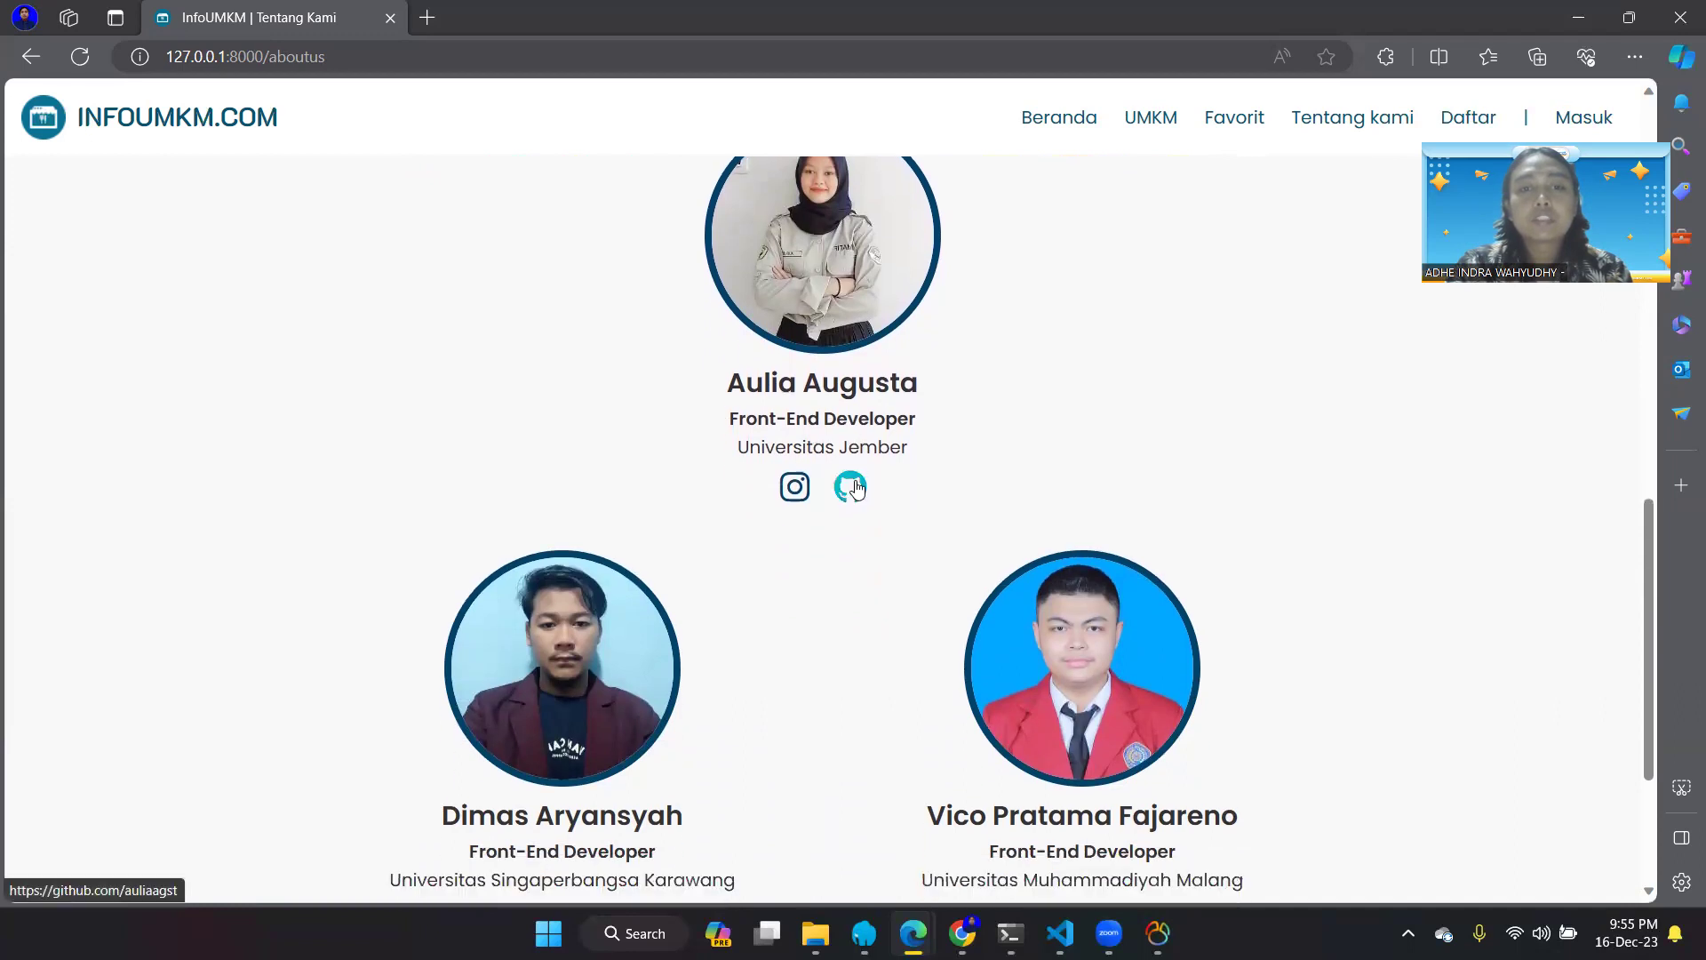
scroll(855, 487, down, 1)
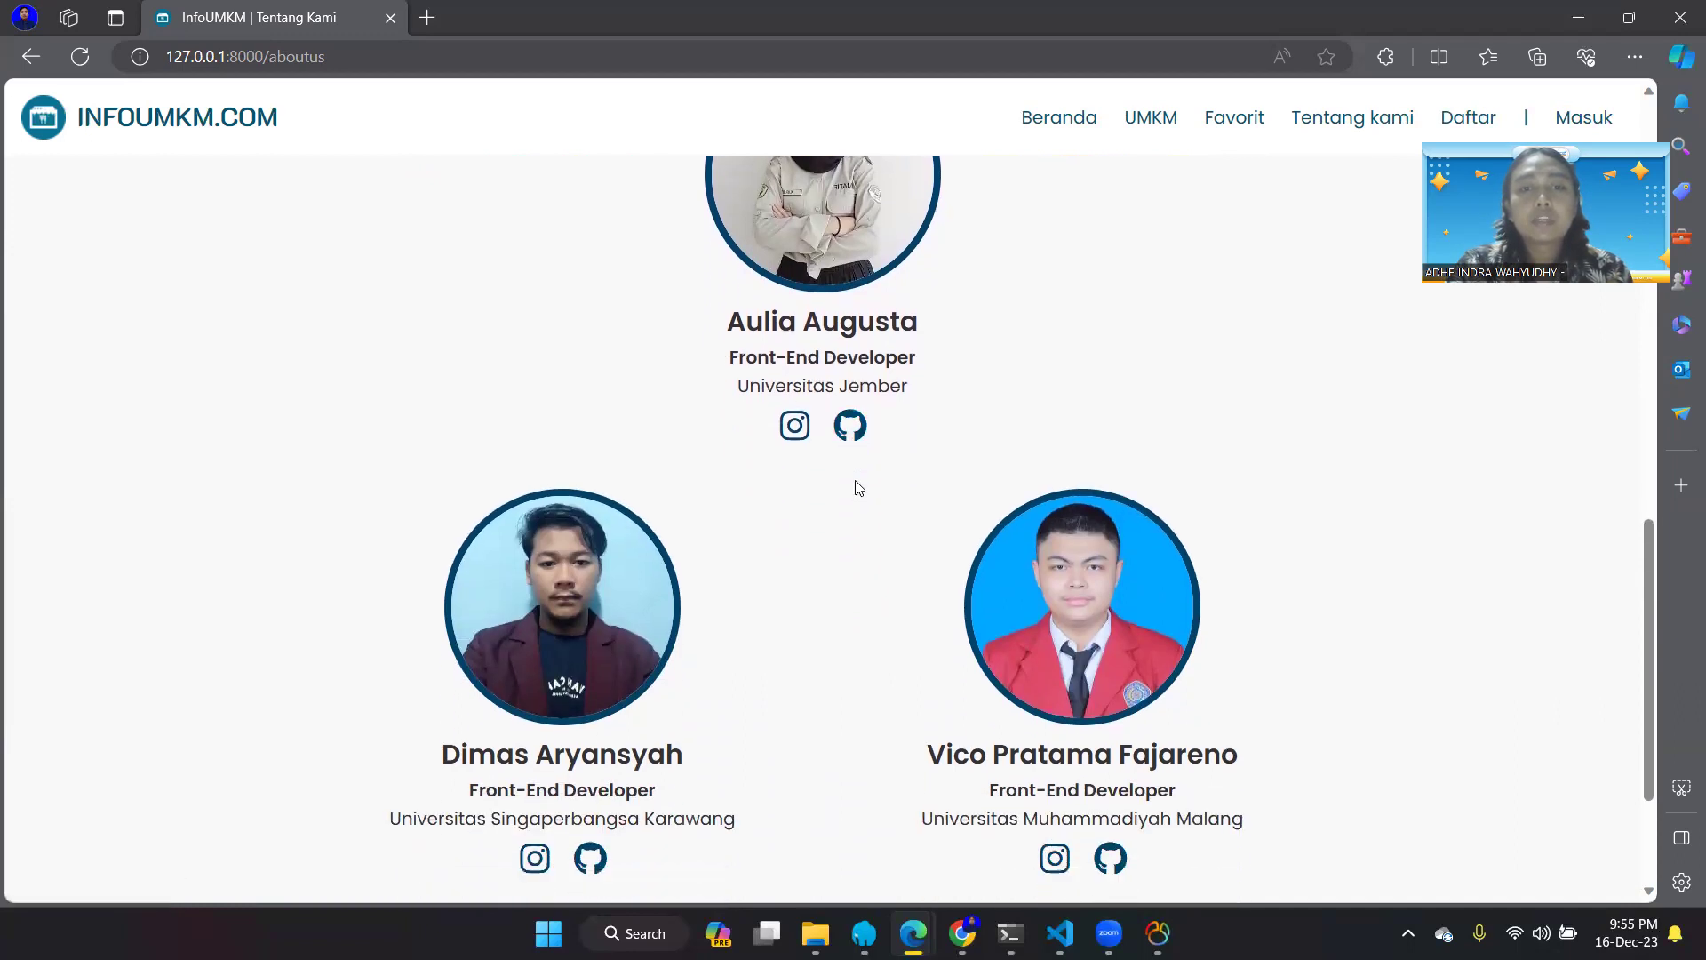
scroll(782, 504, down, 3)
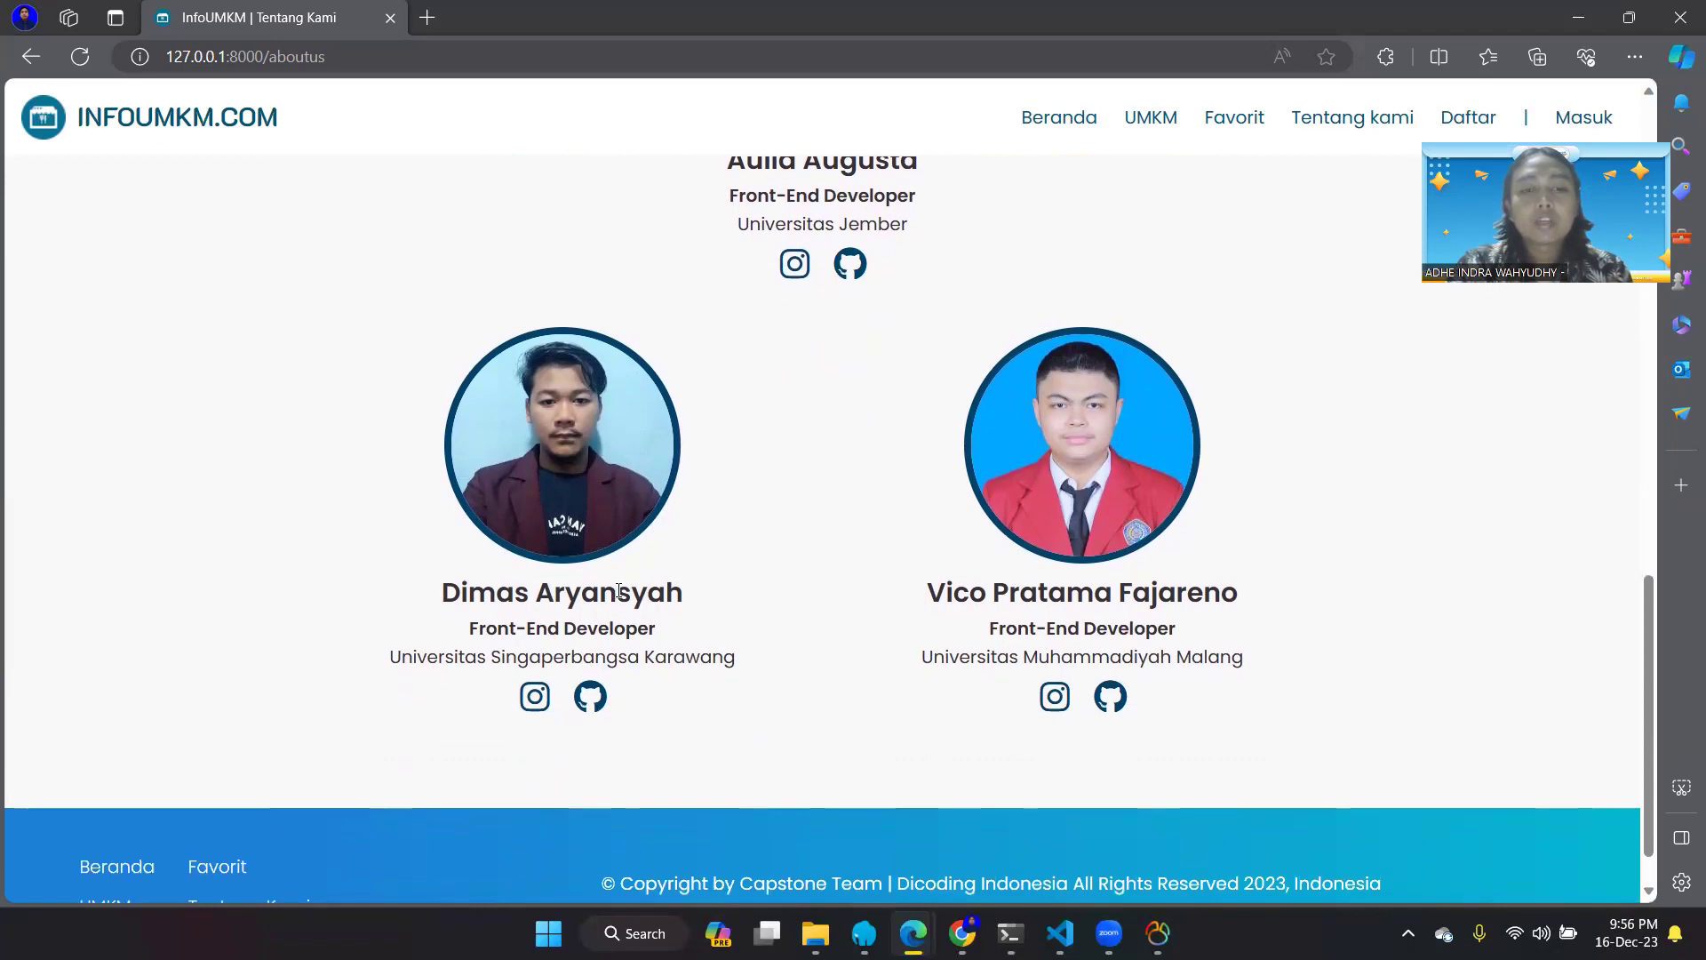
scroll(619, 591, down, 1)
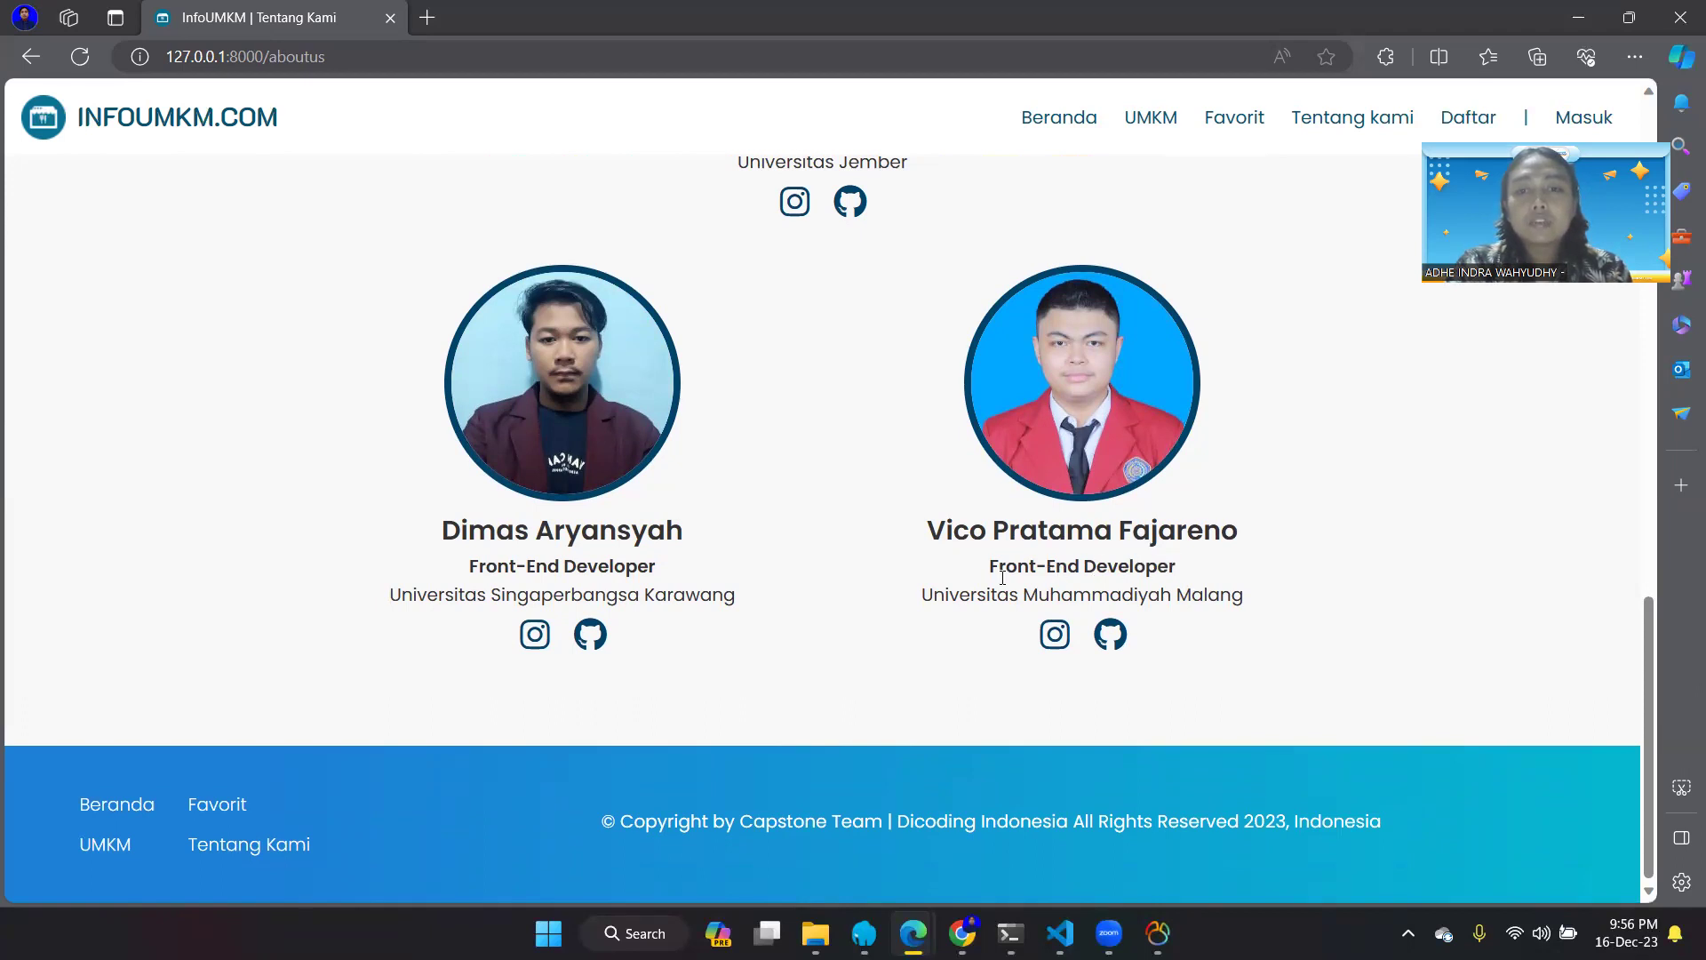
scroll(1003, 577, up, 15)
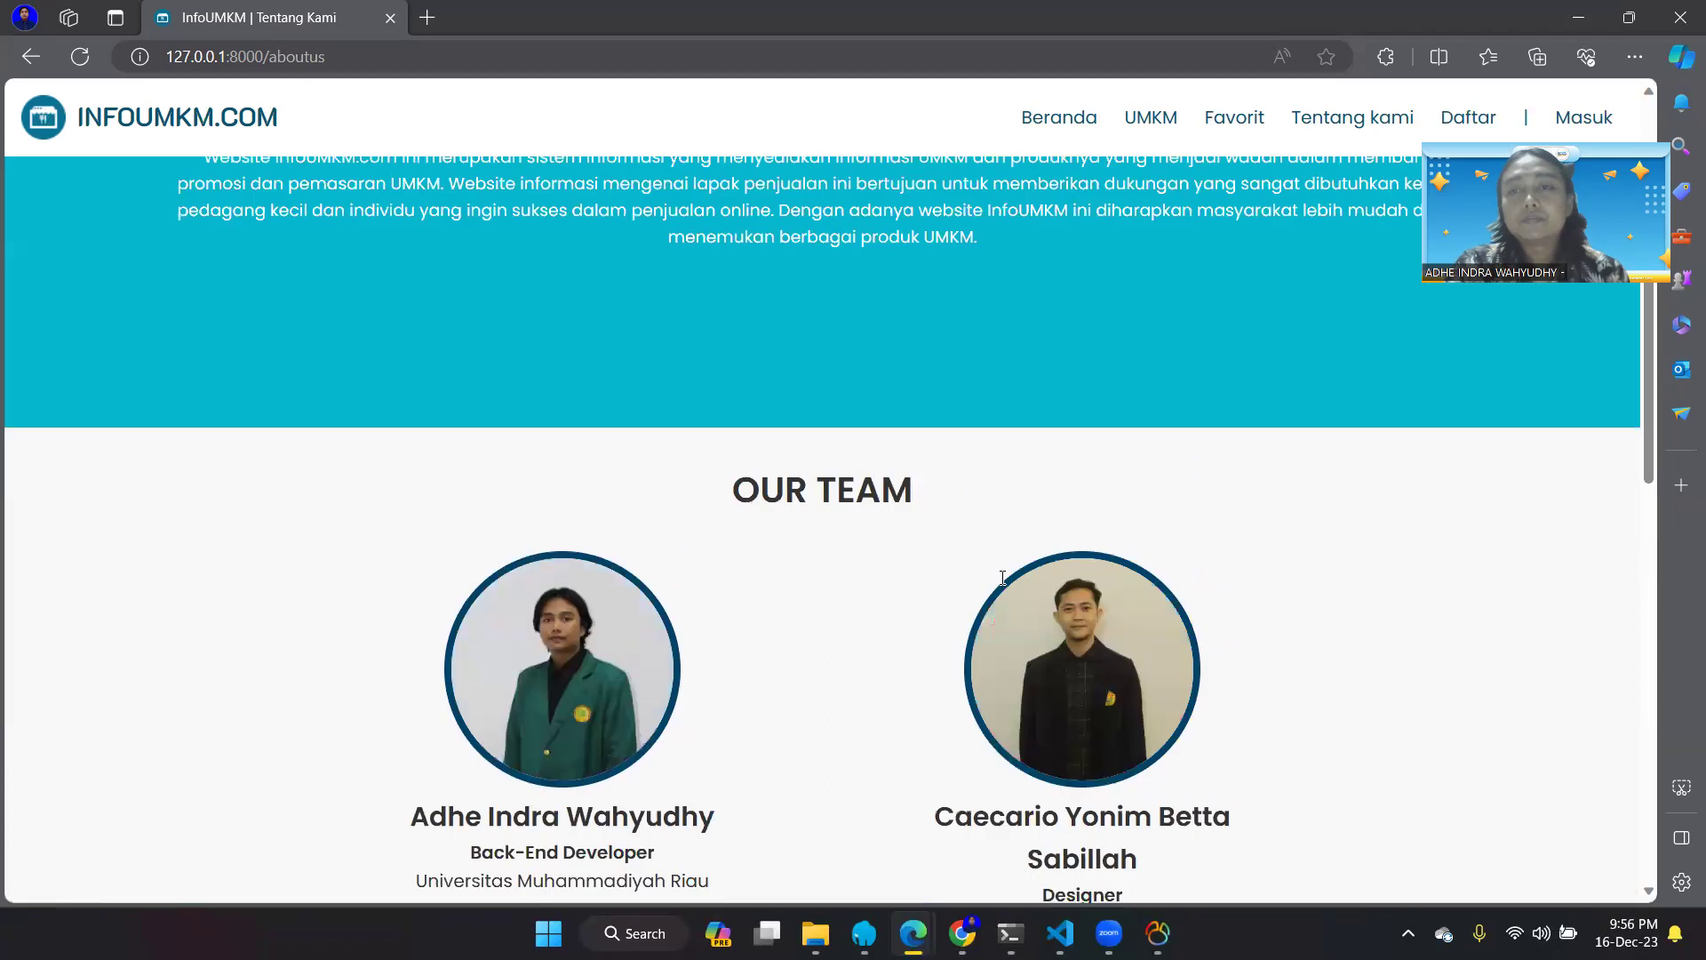
- Open the Register page and autofill username, email and phone from saved entries
click(1464, 118)
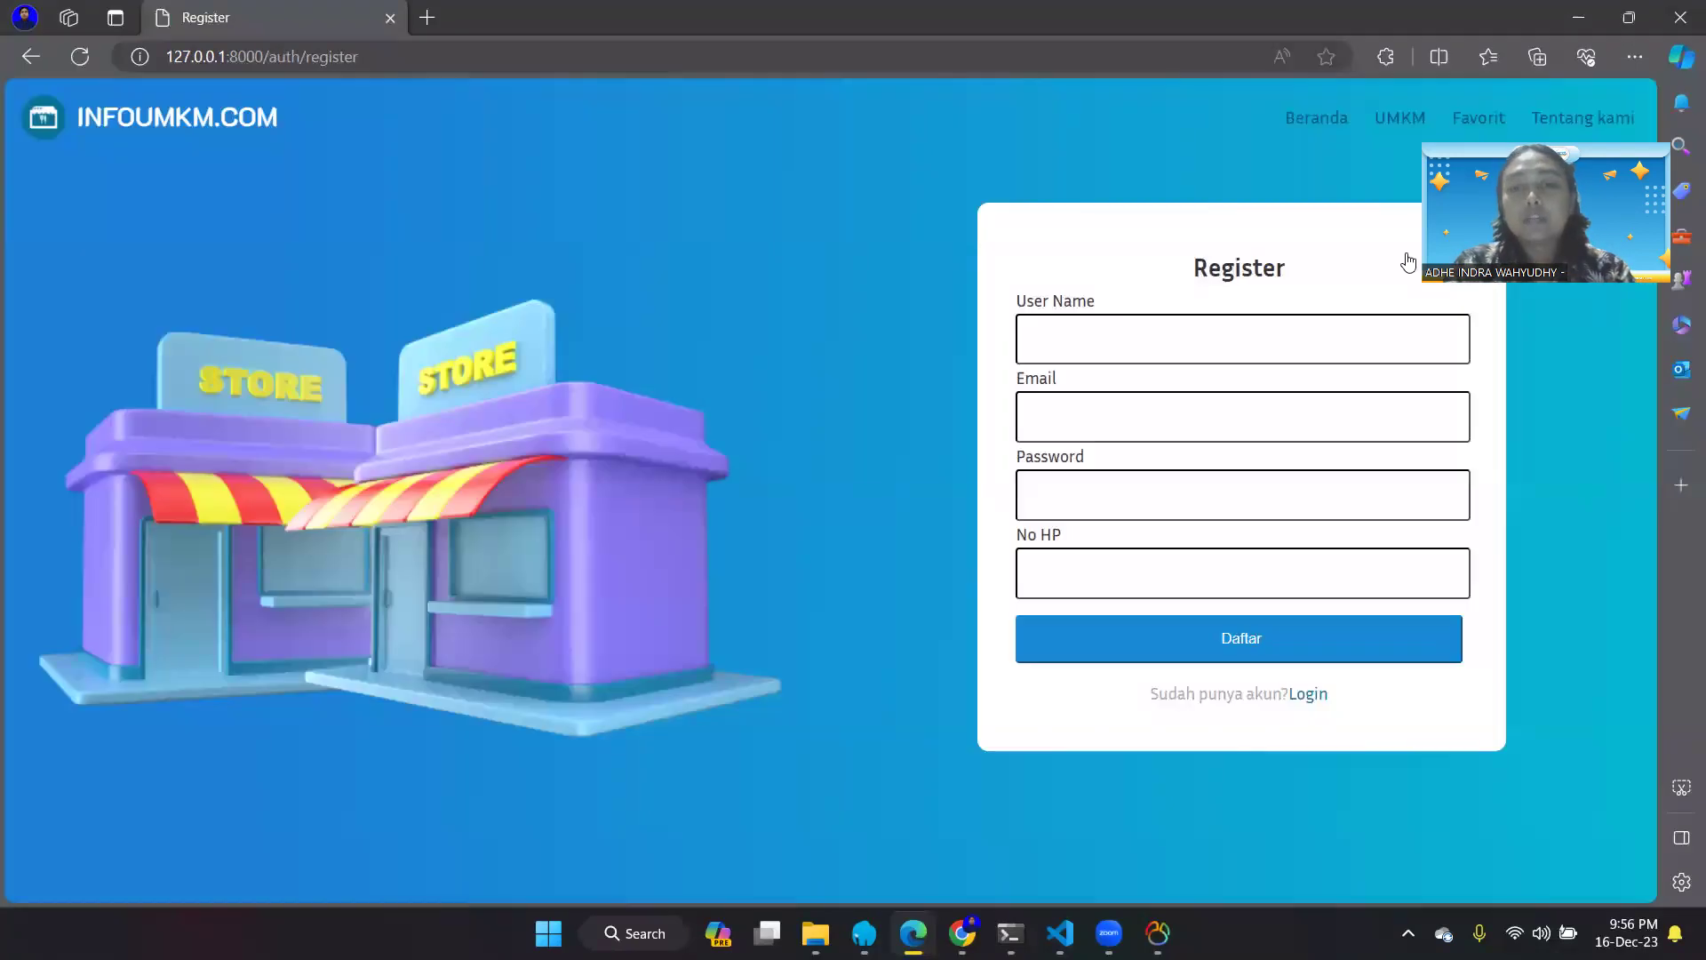
click(1256, 343)
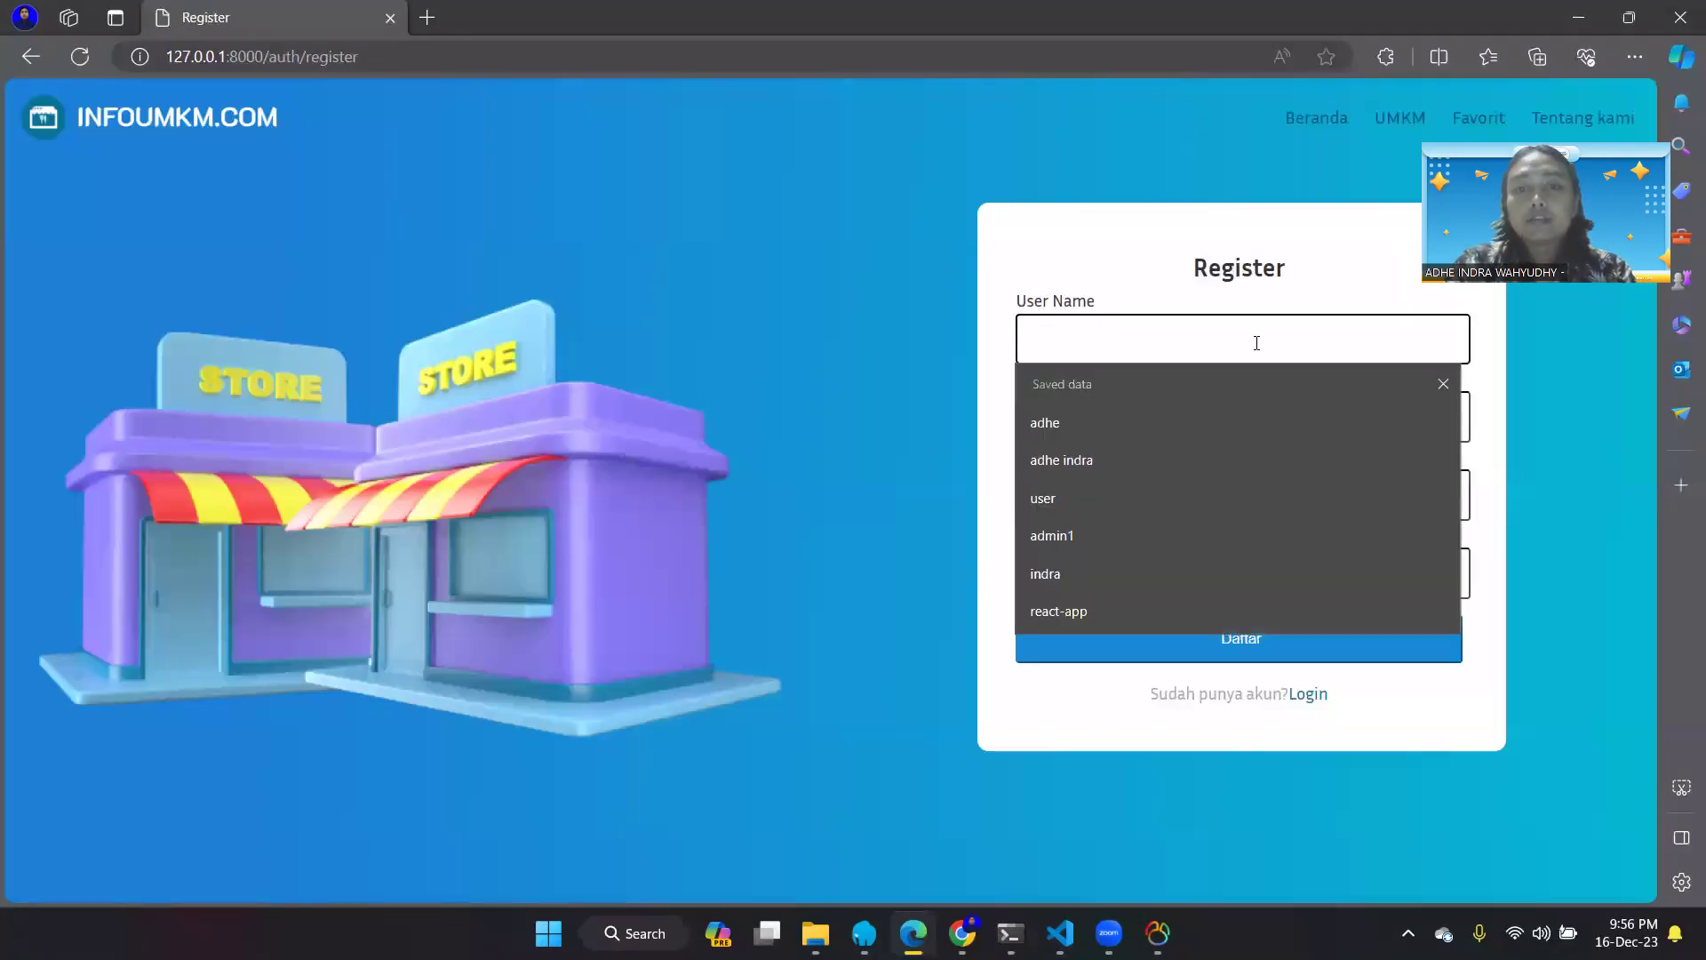
click(1256, 455)
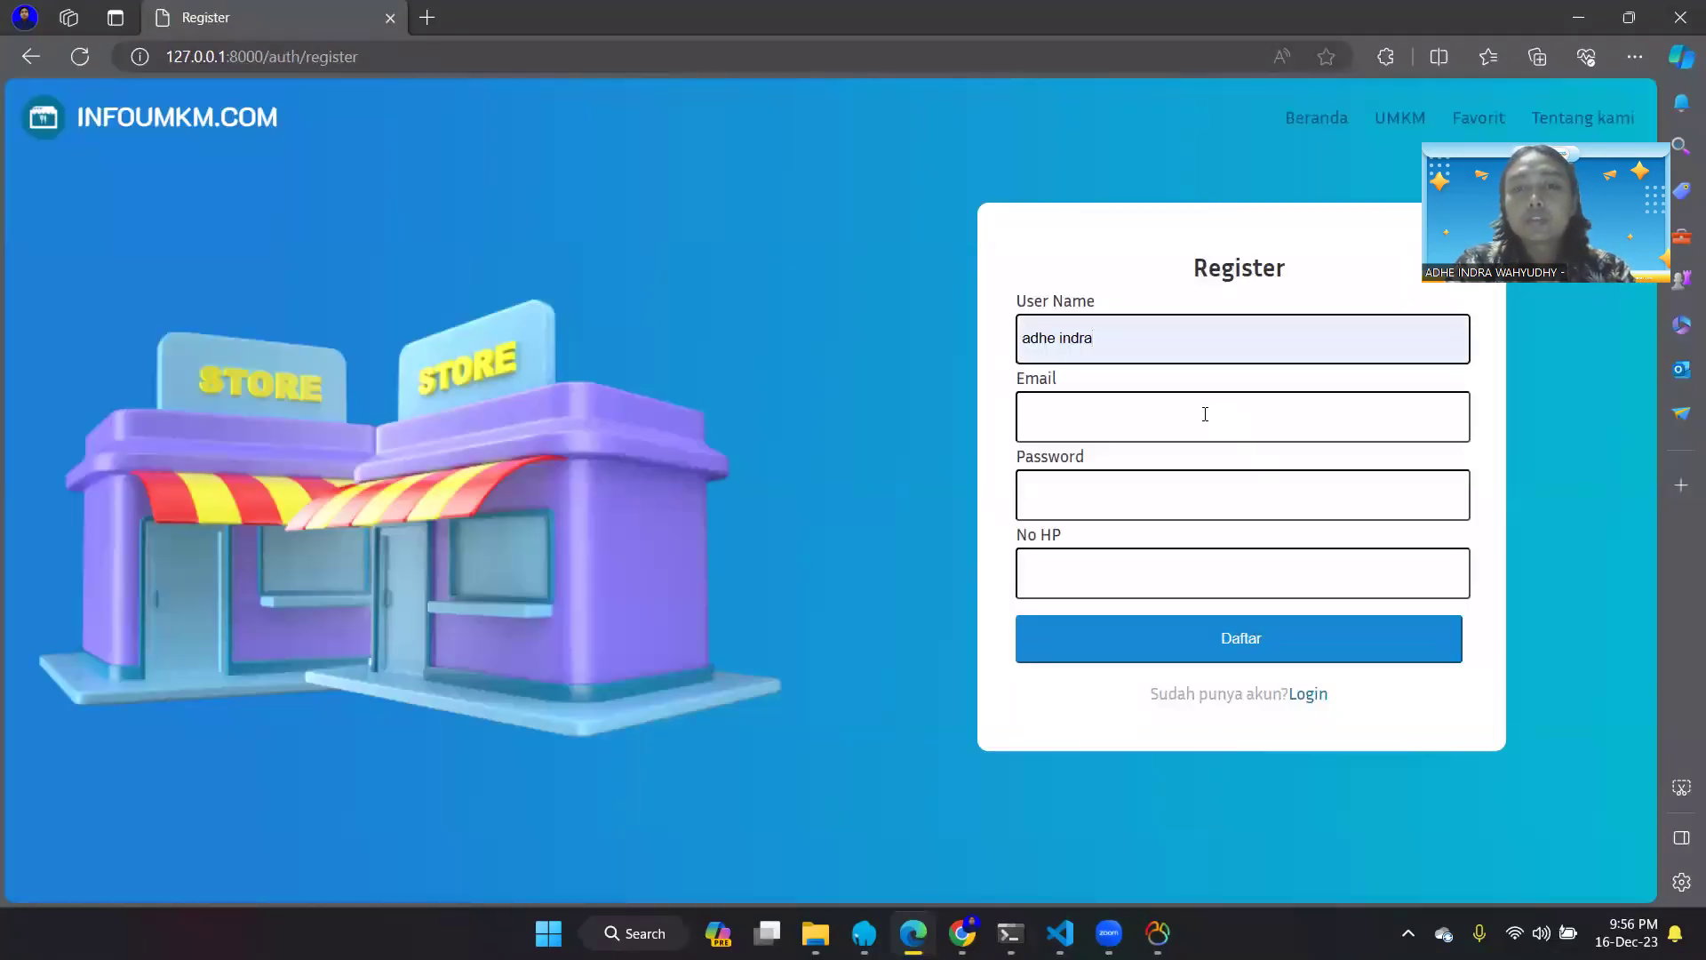
click(1204, 414)
click(1207, 498)
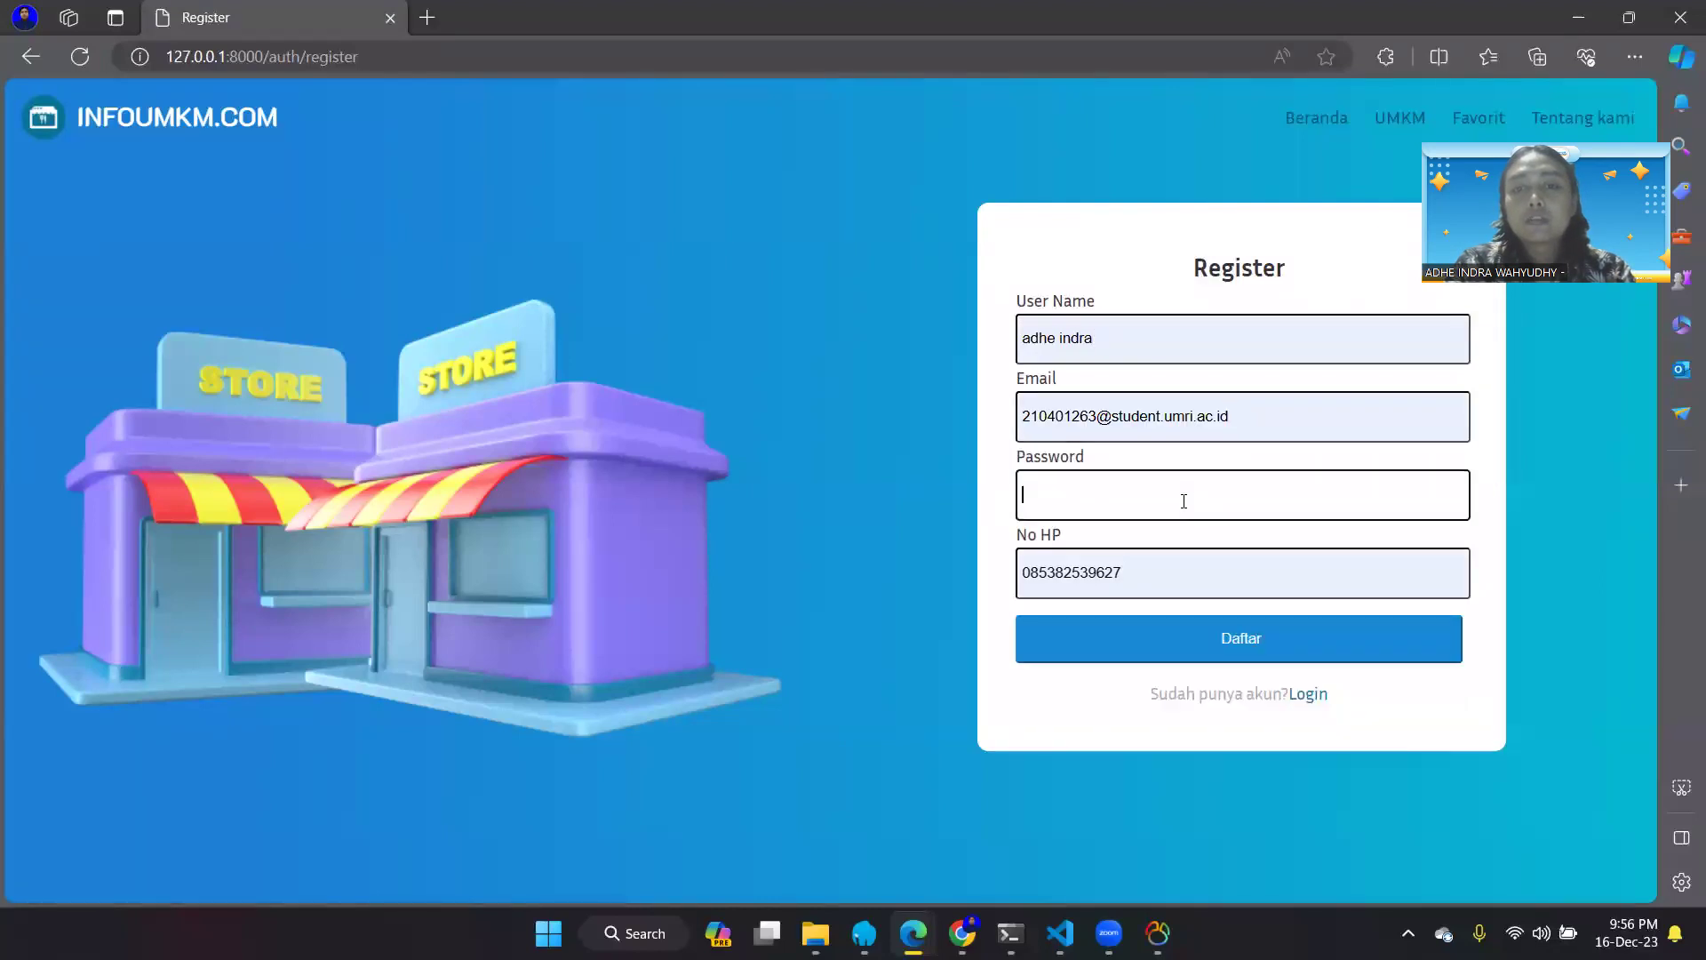
- Enter a five-character password and submit the registration form
text(*****)
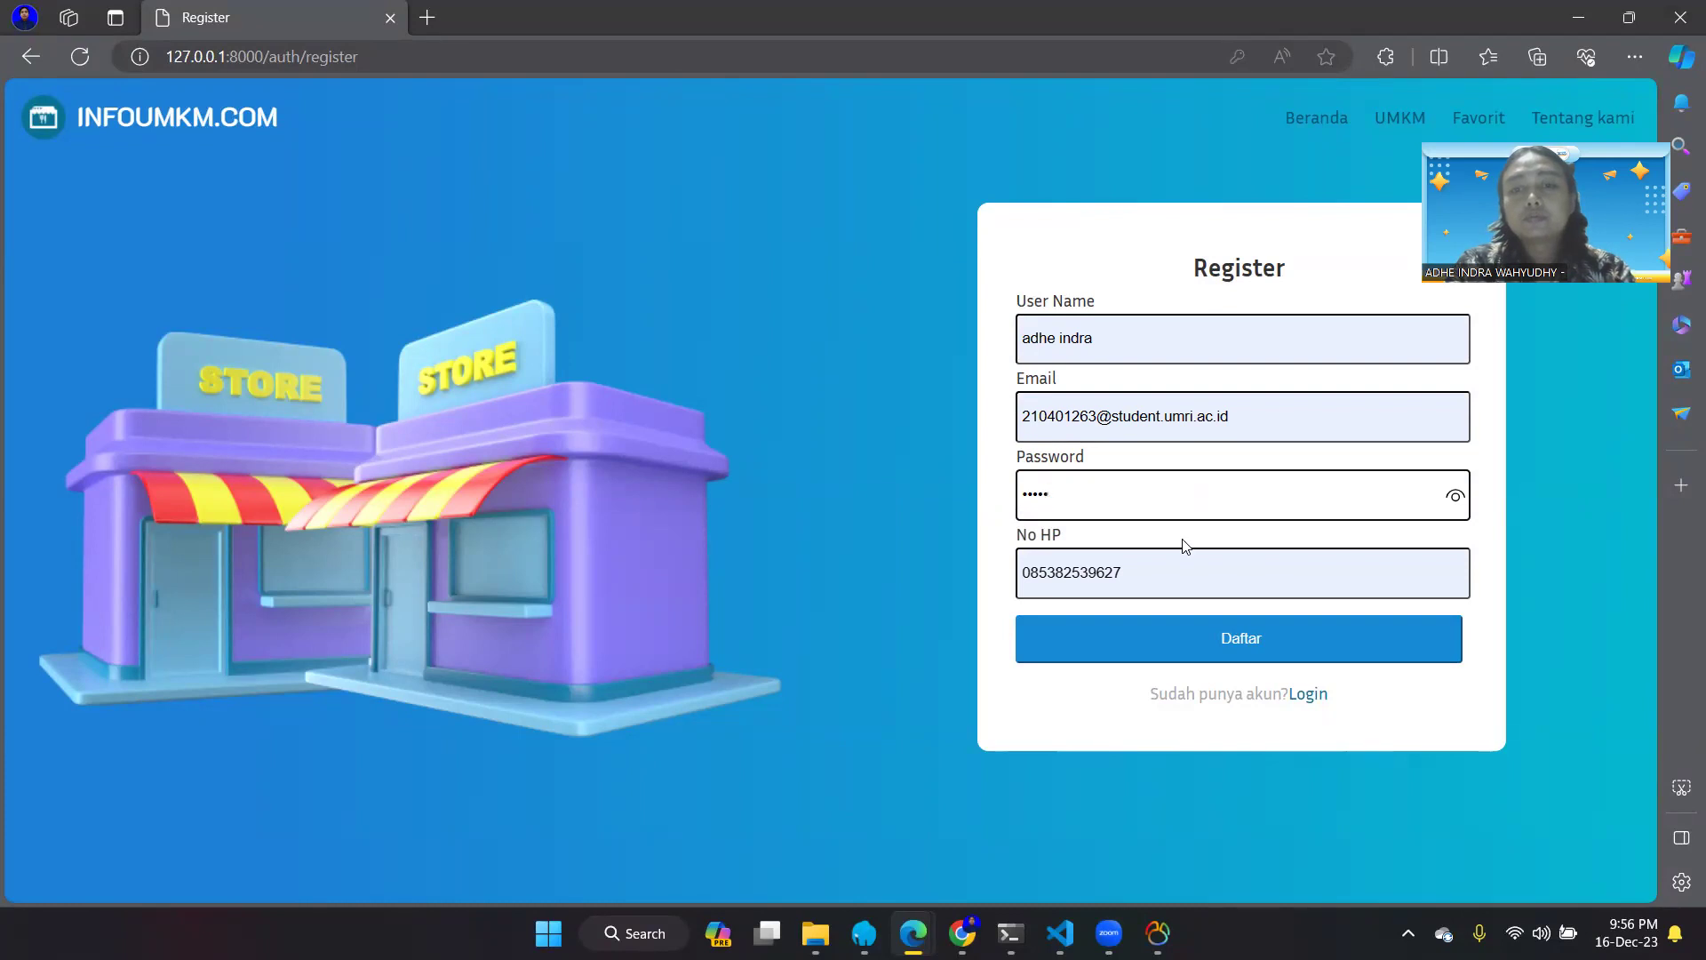
key(BackSpace)
key(BackSpace)
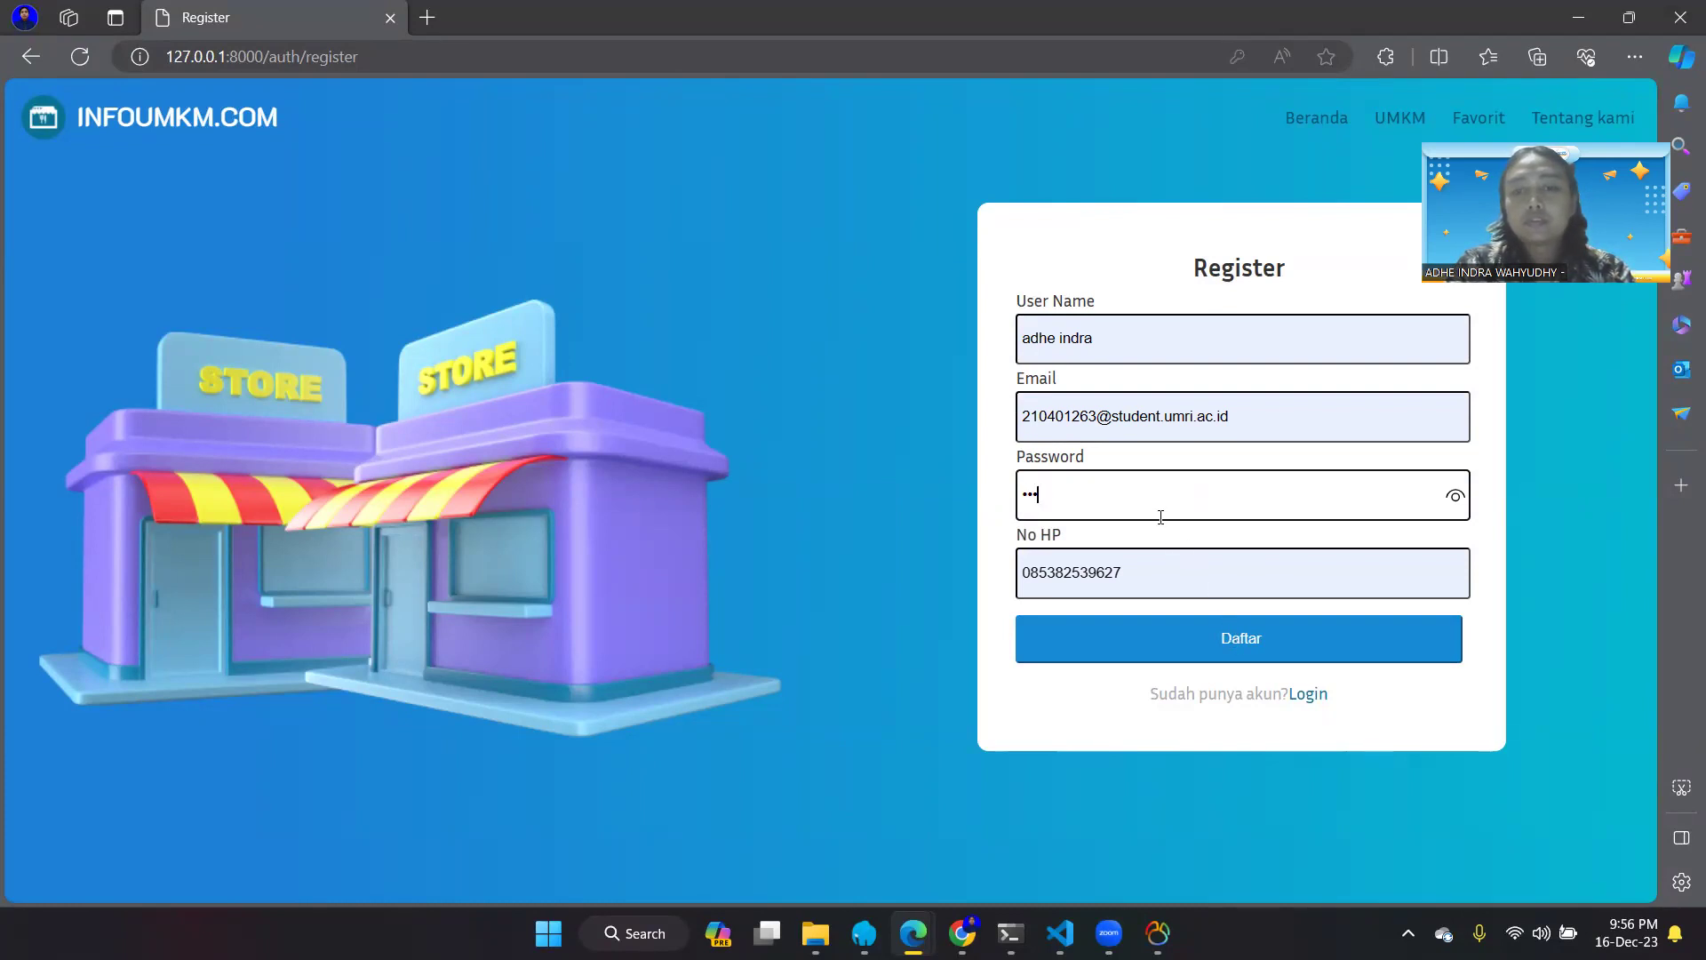
key(BackSpace)
key(BackSpace)
key(BackSpace)
text(•••)
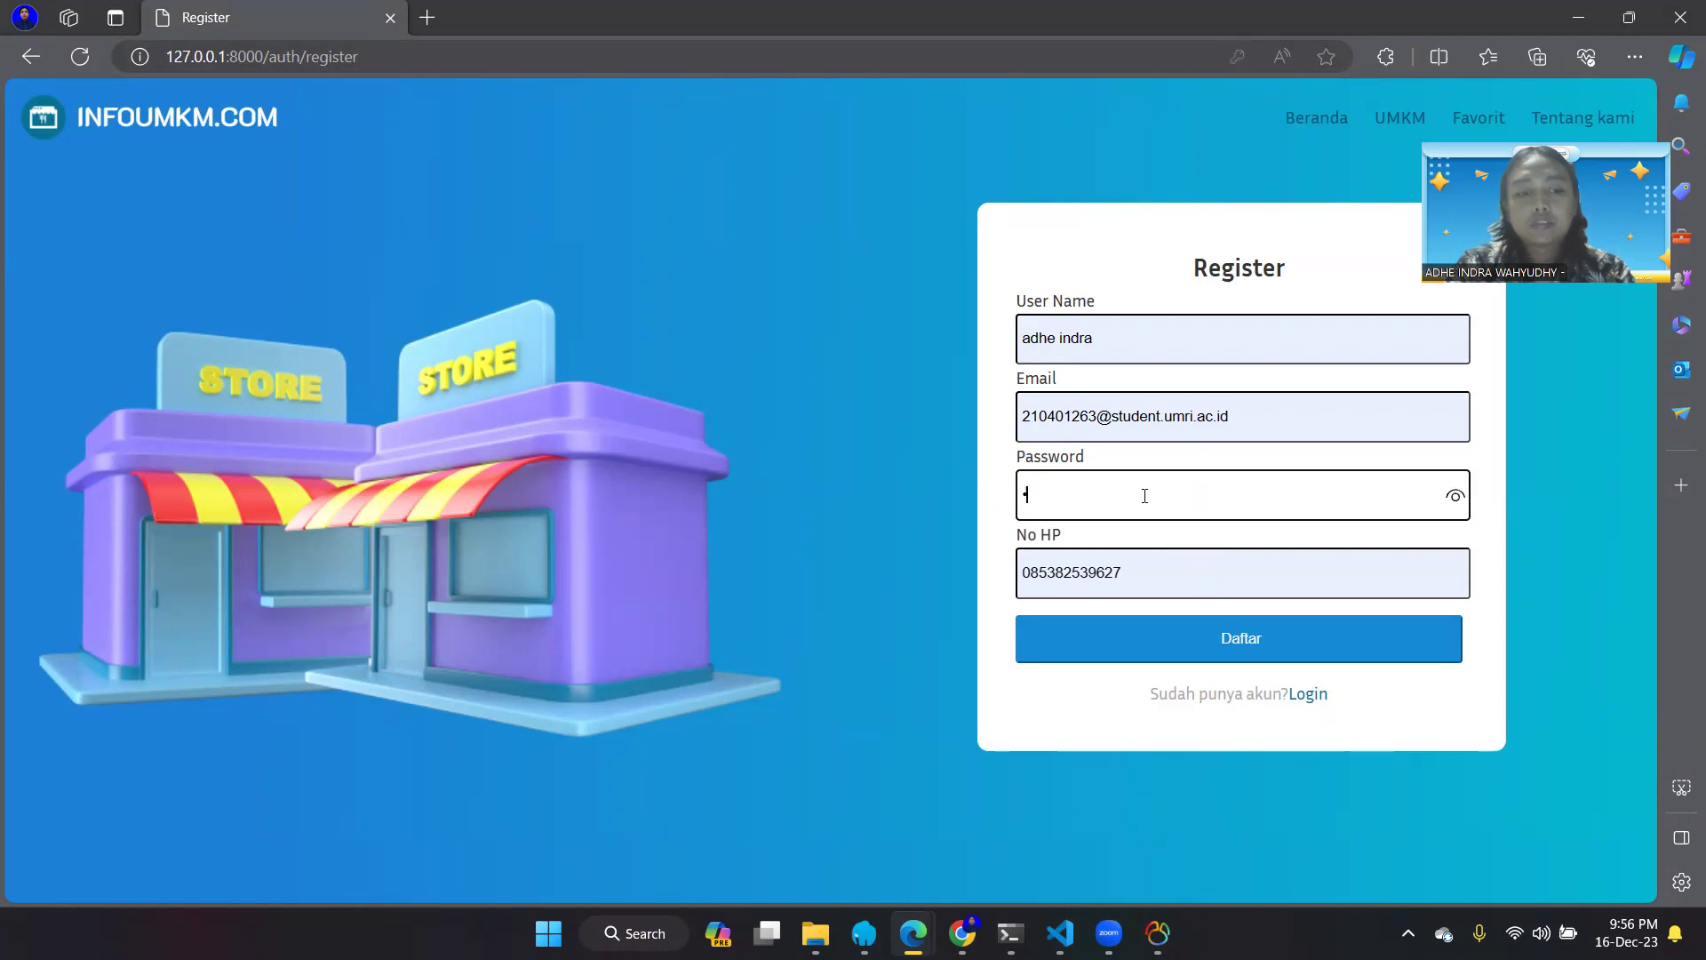
text(••)
click(1223, 633)
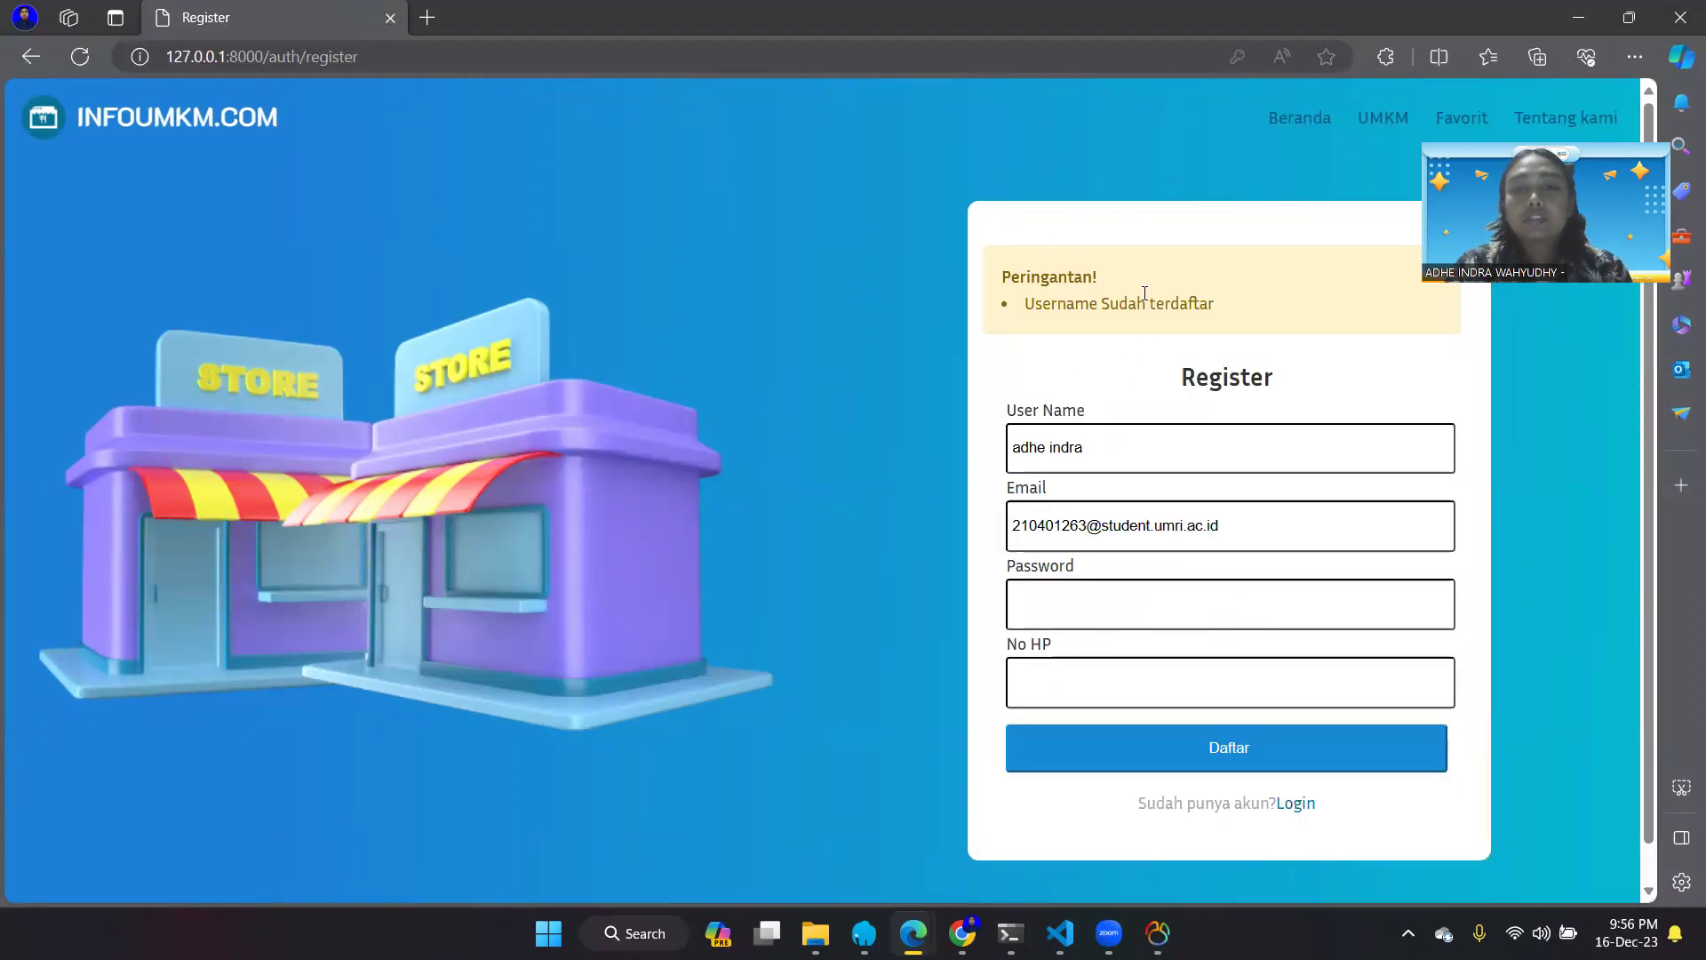
triple_click(1104, 444)
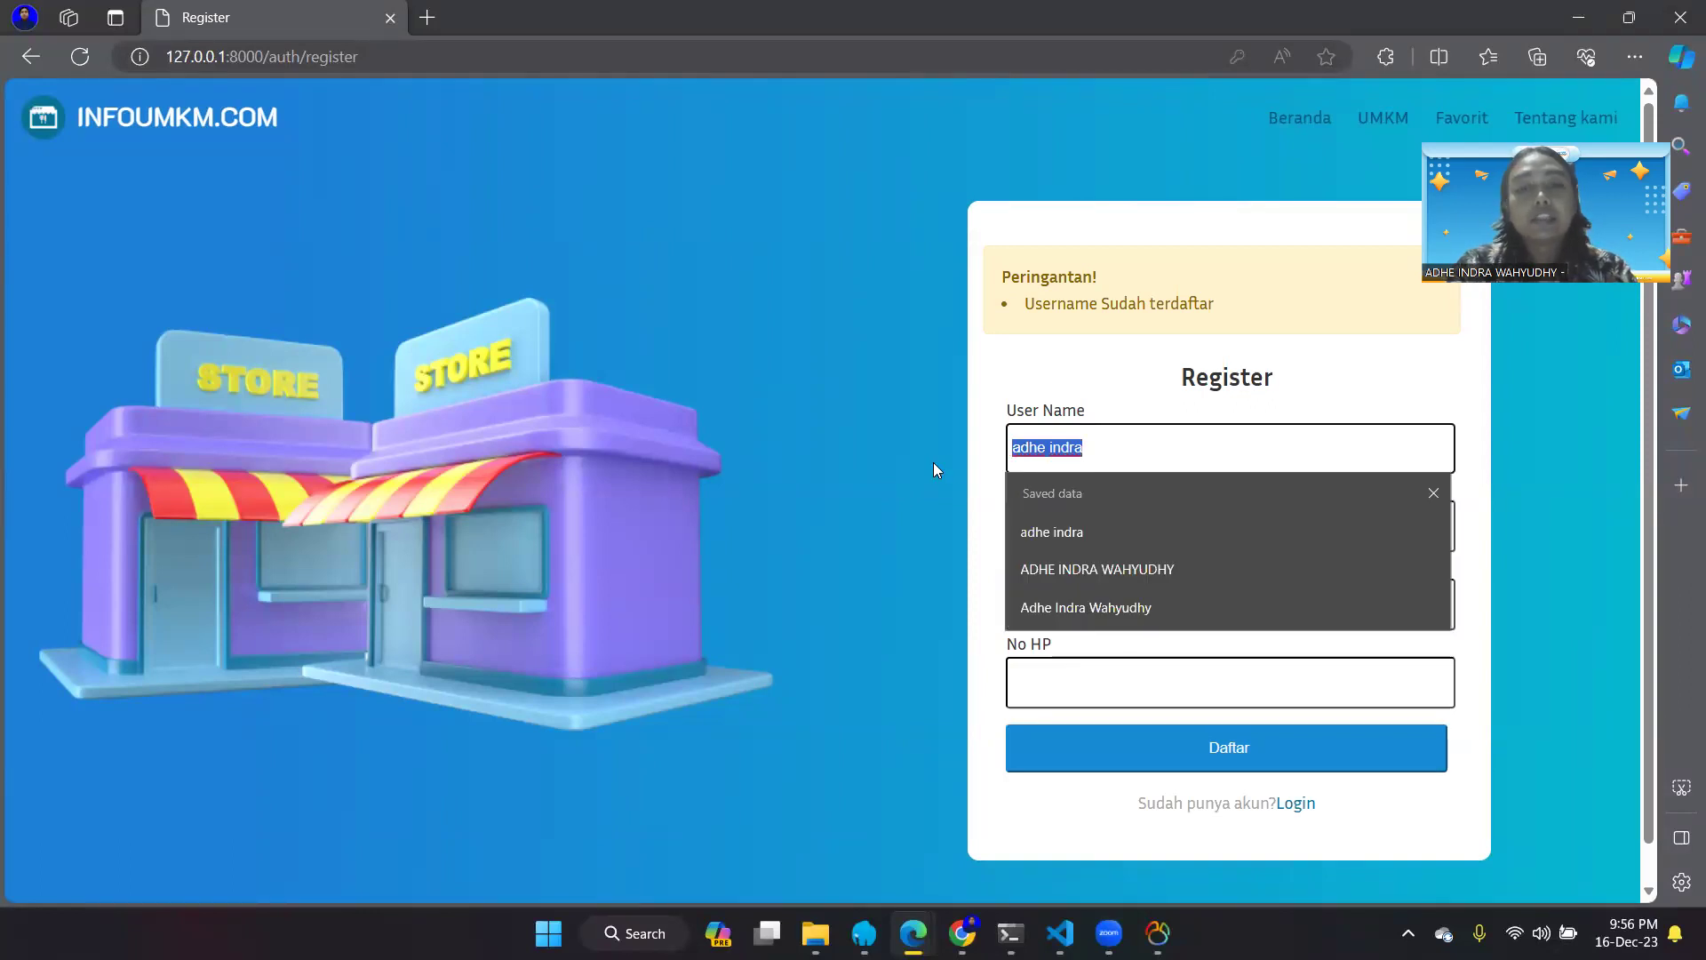
key(BackSpace)
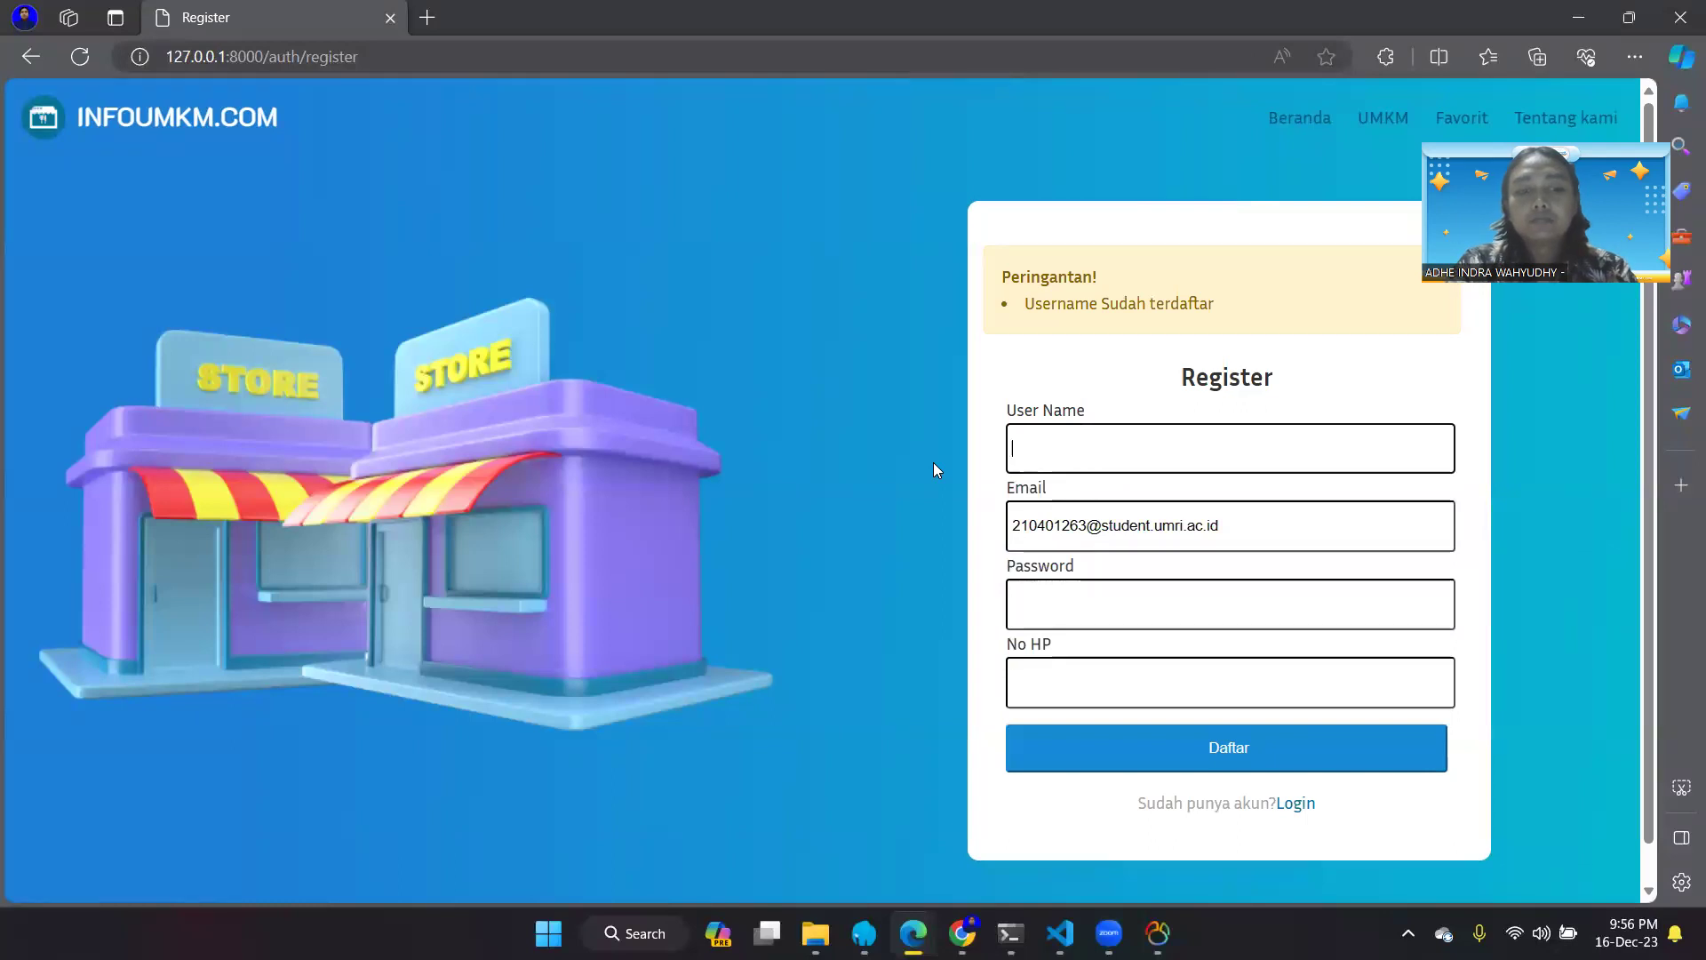
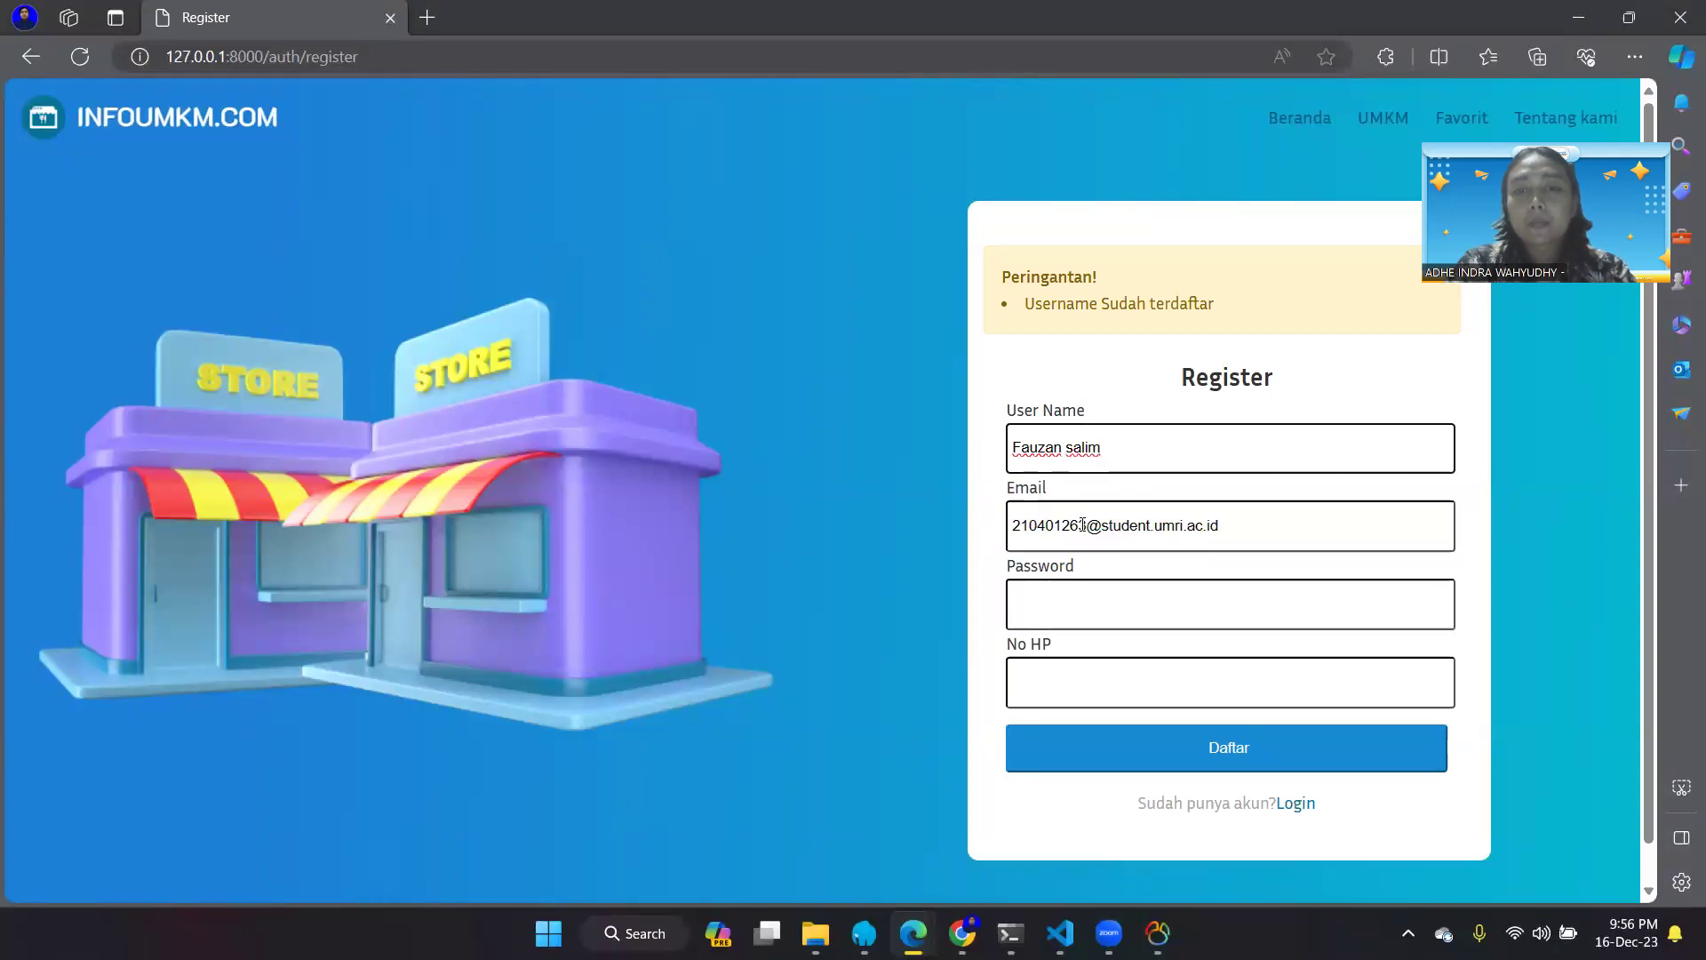
drag(1078, 525, 995, 533)
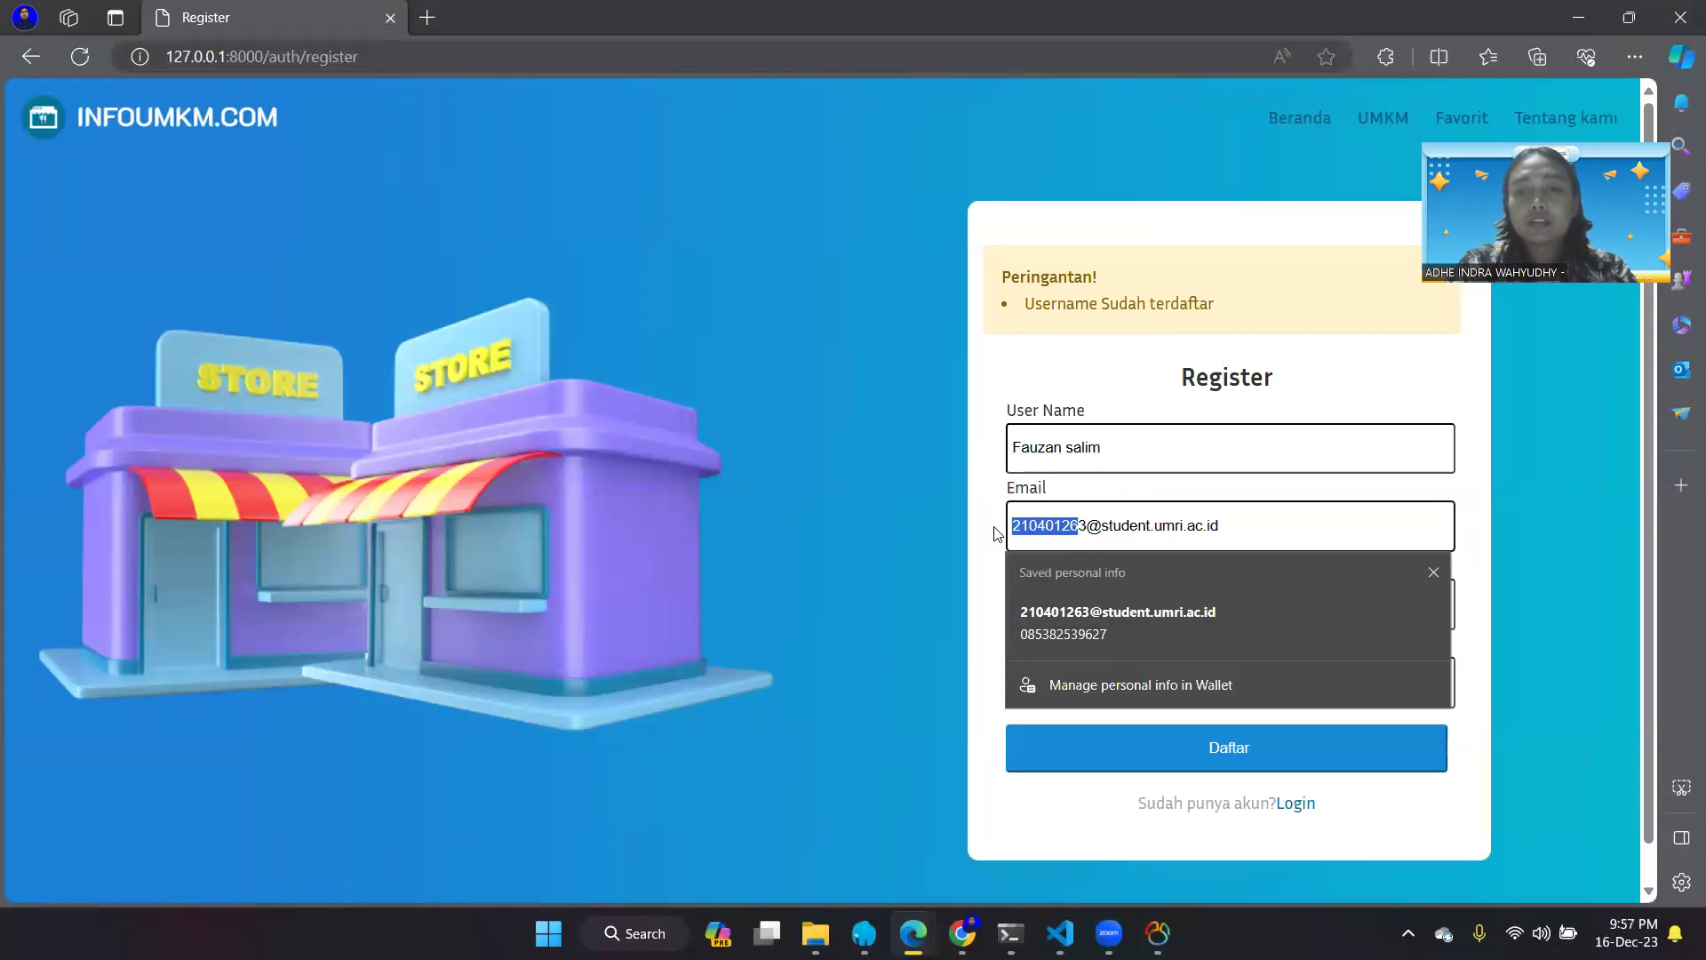
key(Right)
key(Delete)
text(2)
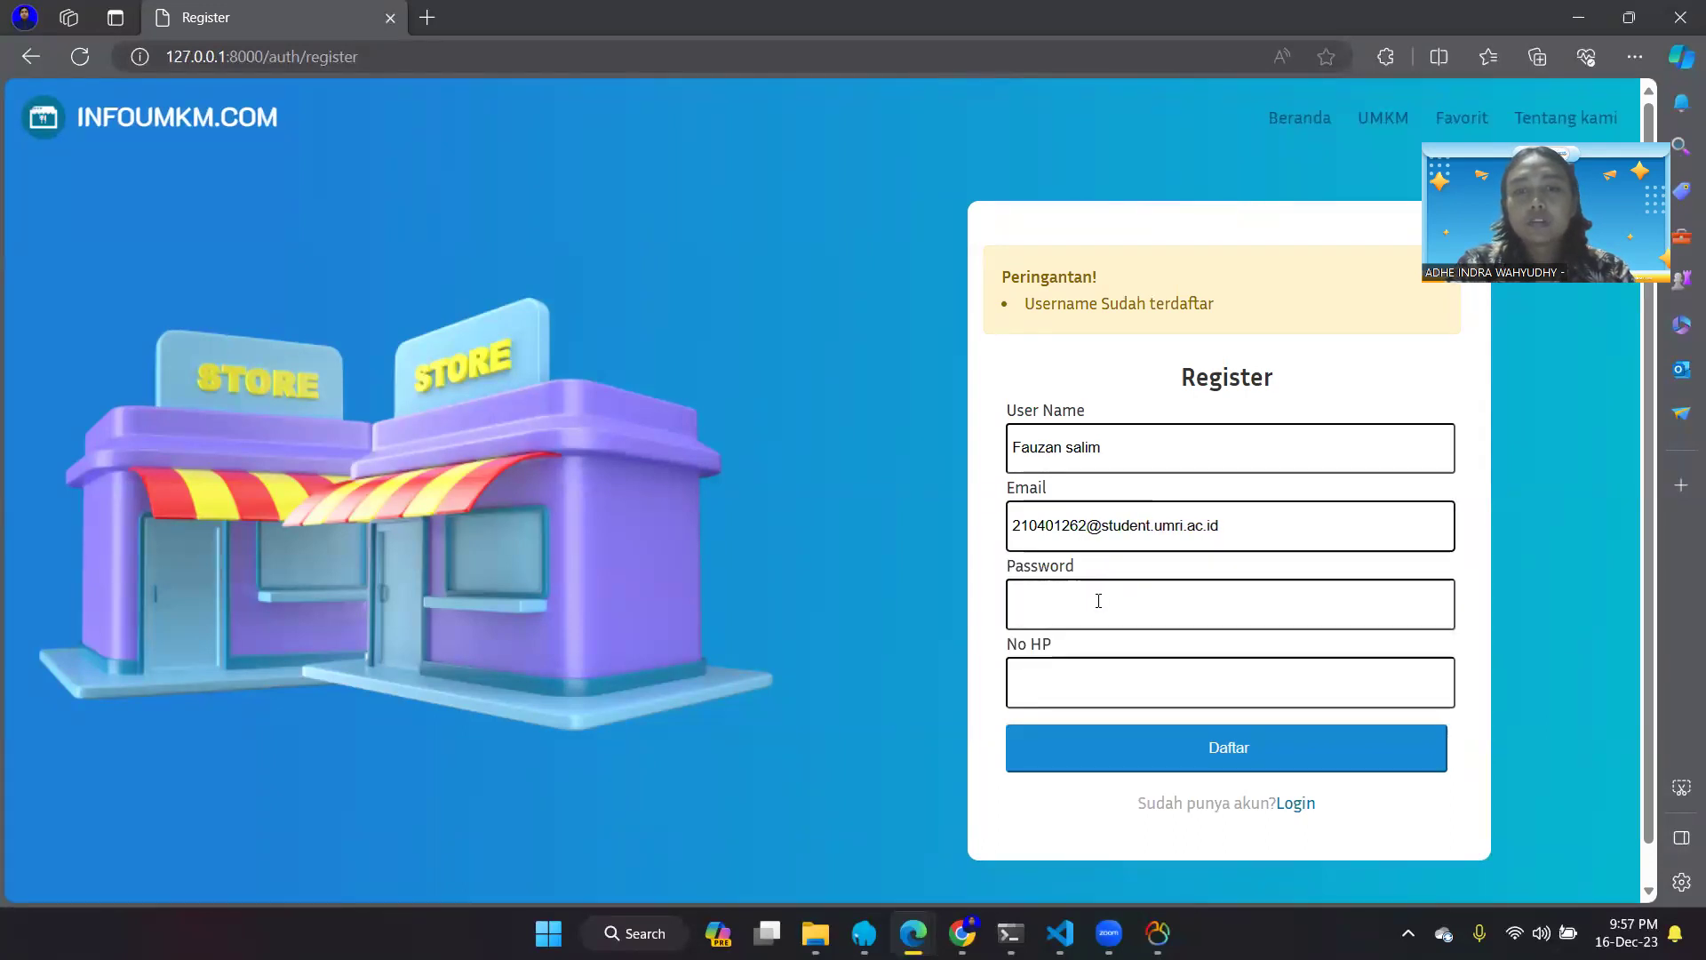
- Pick a different saved phone number, enter a new password, and resubmit the registration
scroll(1098, 601, down, 1)
click(1100, 637)
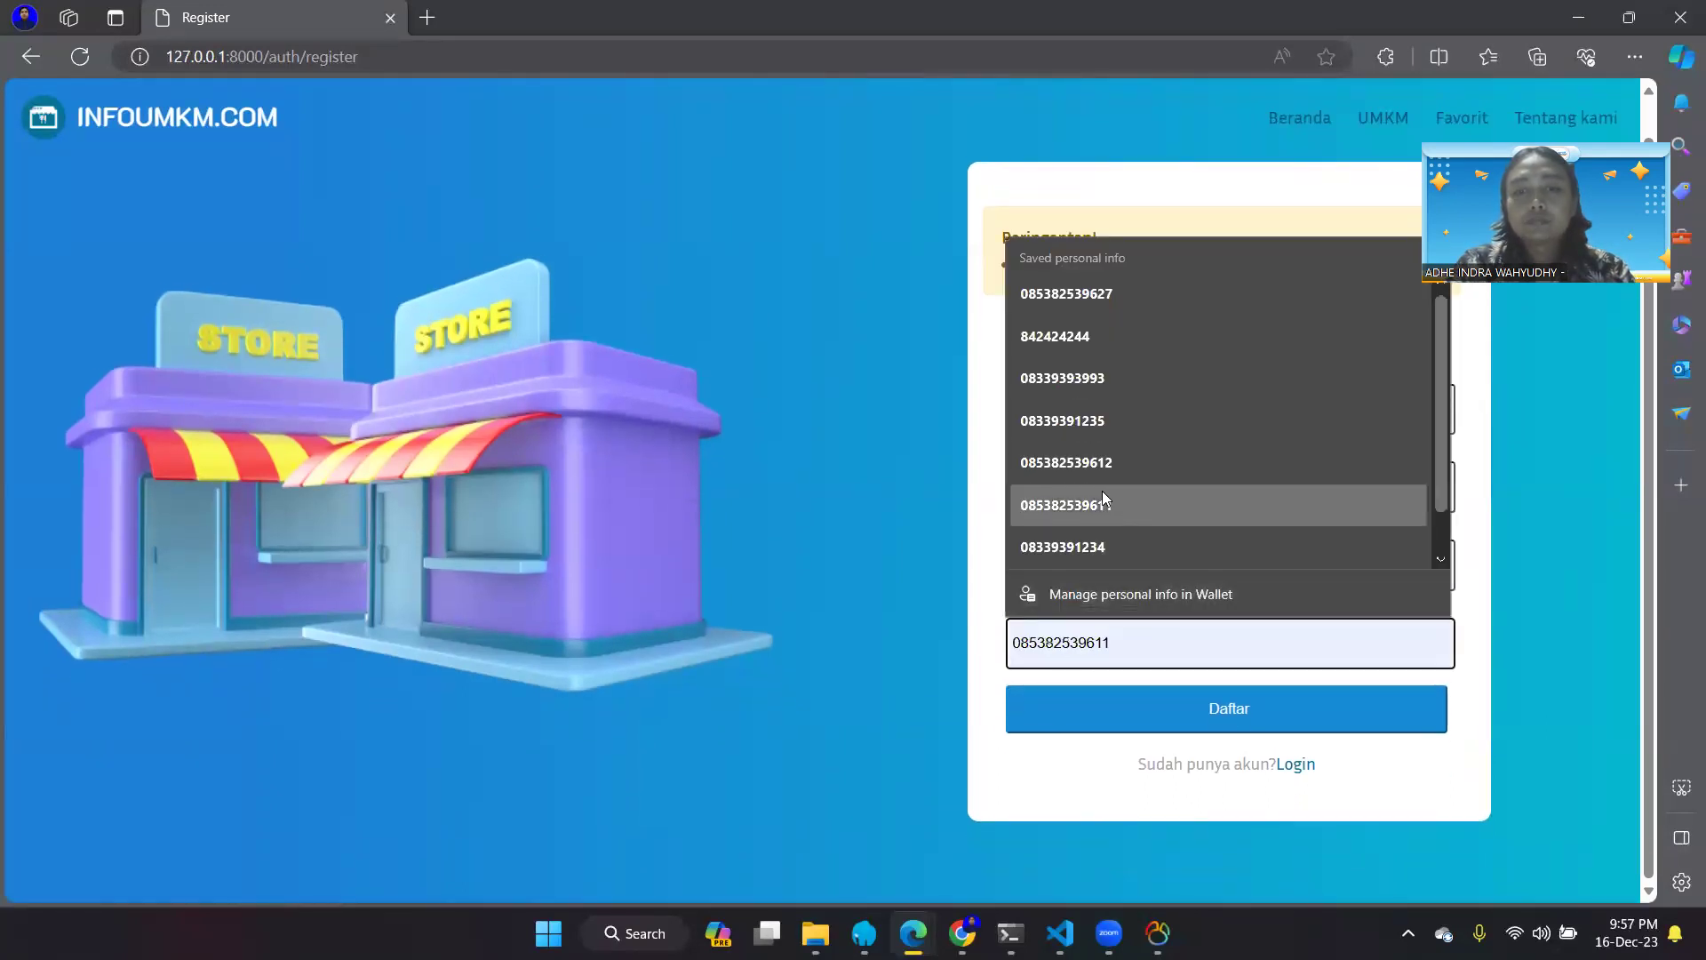
click(1101, 491)
click(1123, 582)
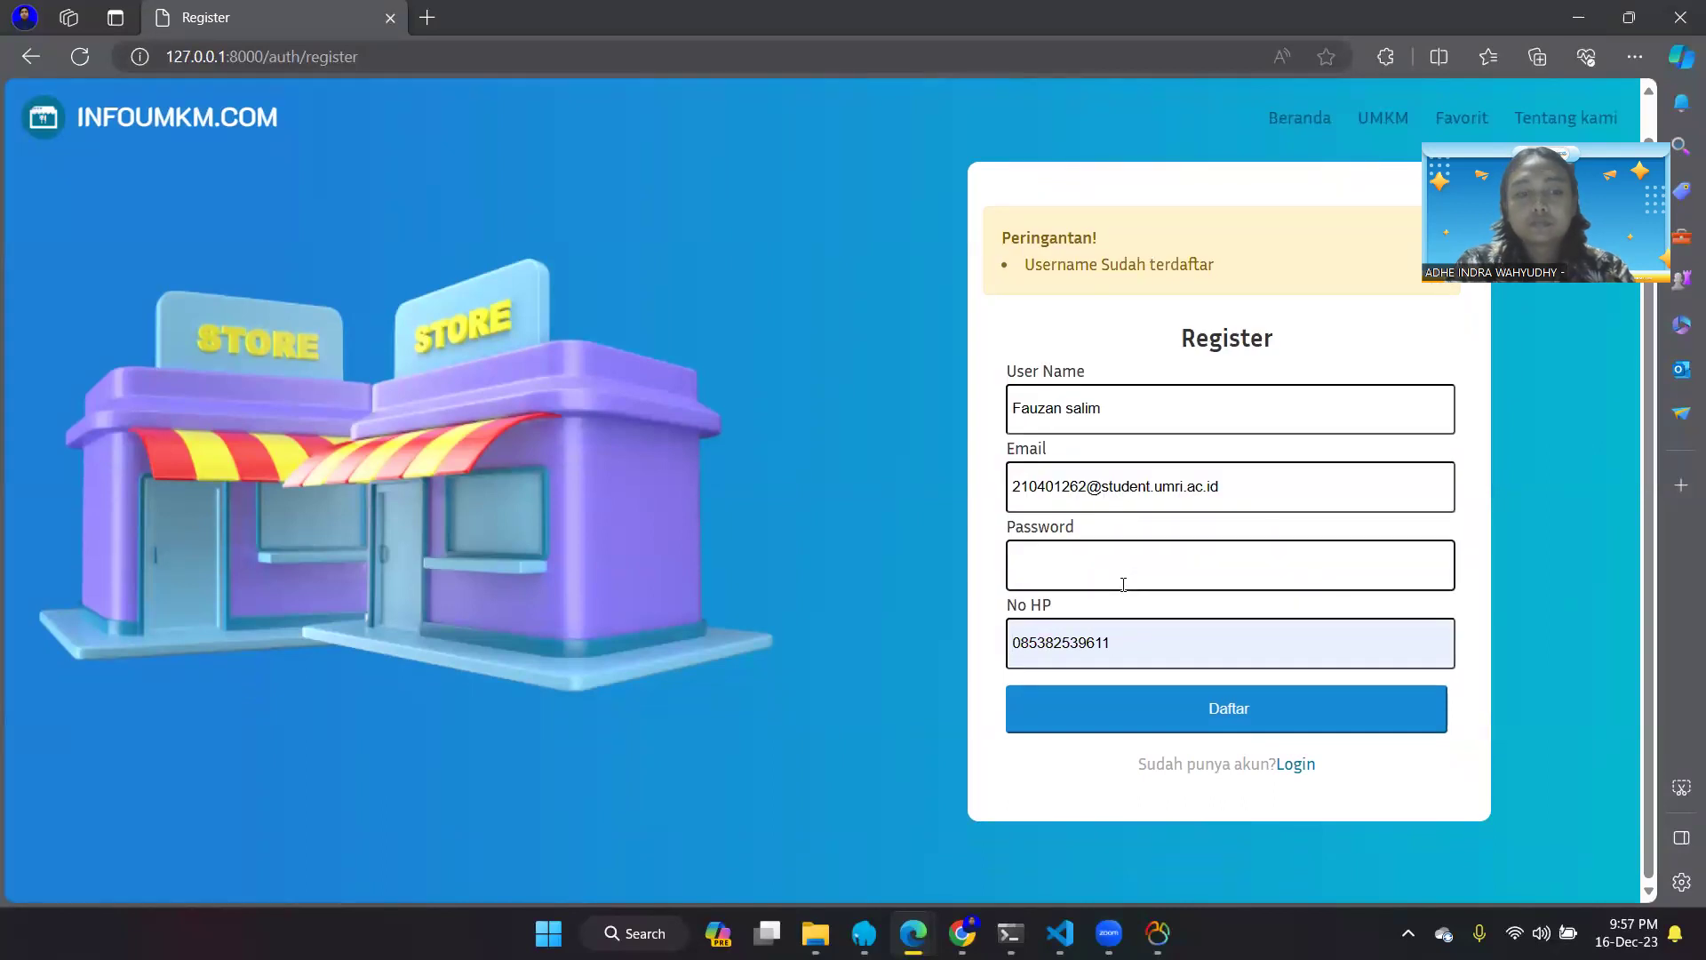
text(12345)
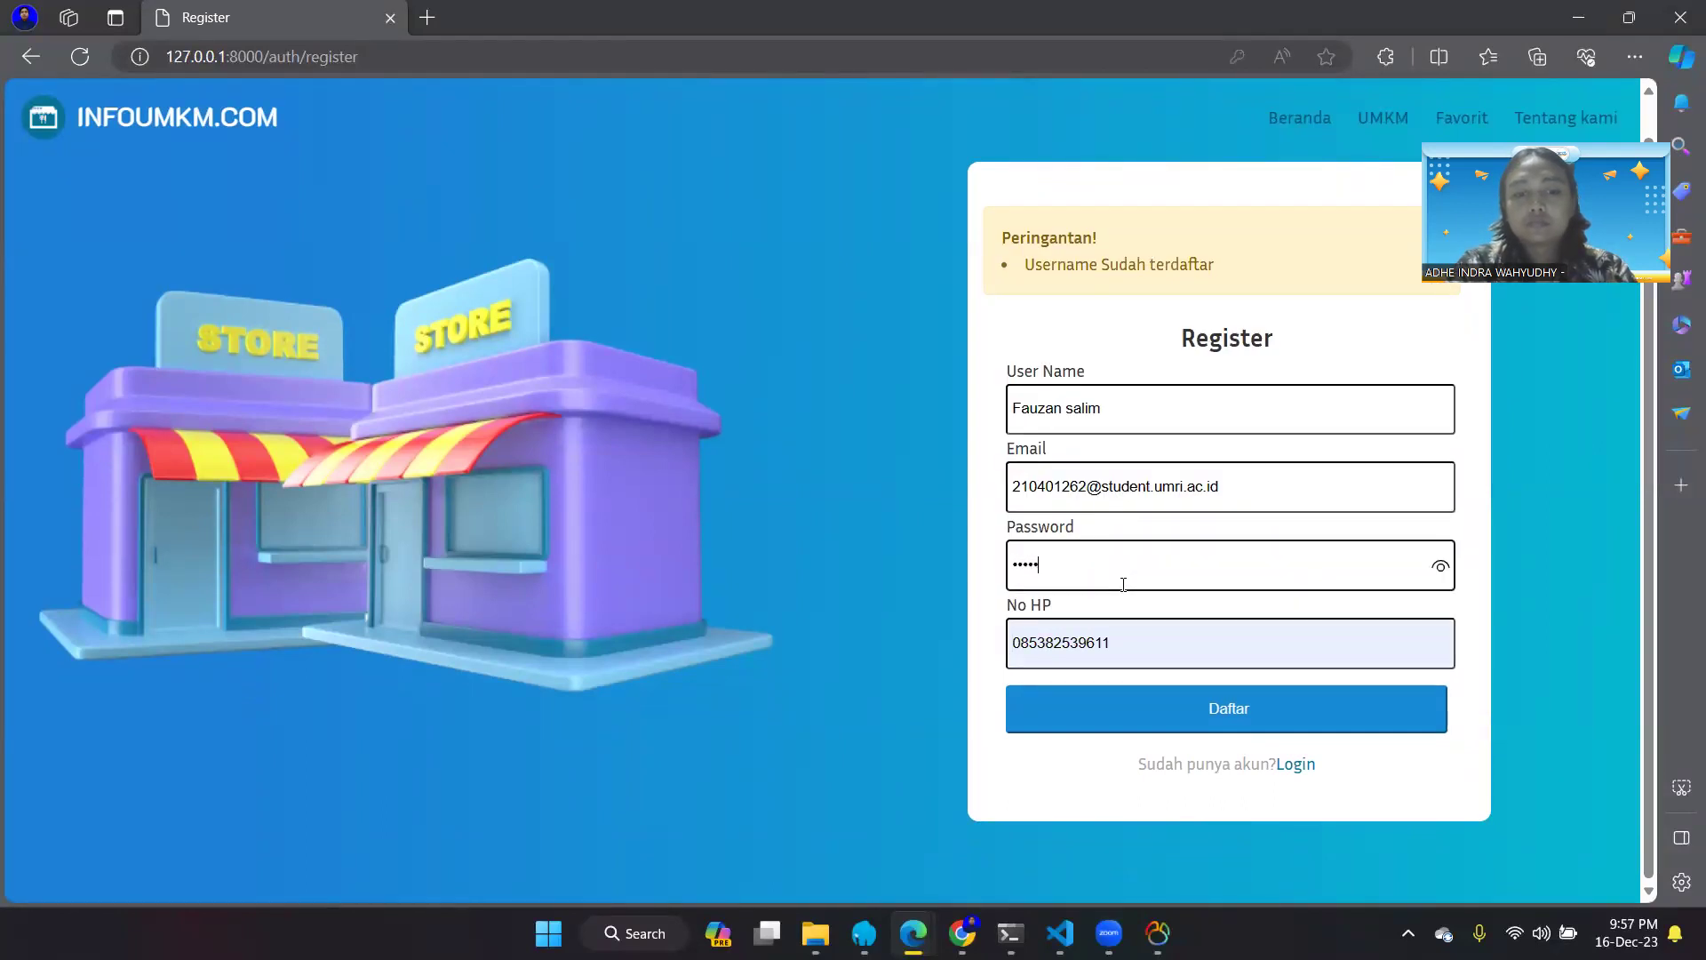
key(BackSpace)
key(BackSpace)
key(BackSpace)
text(23456)
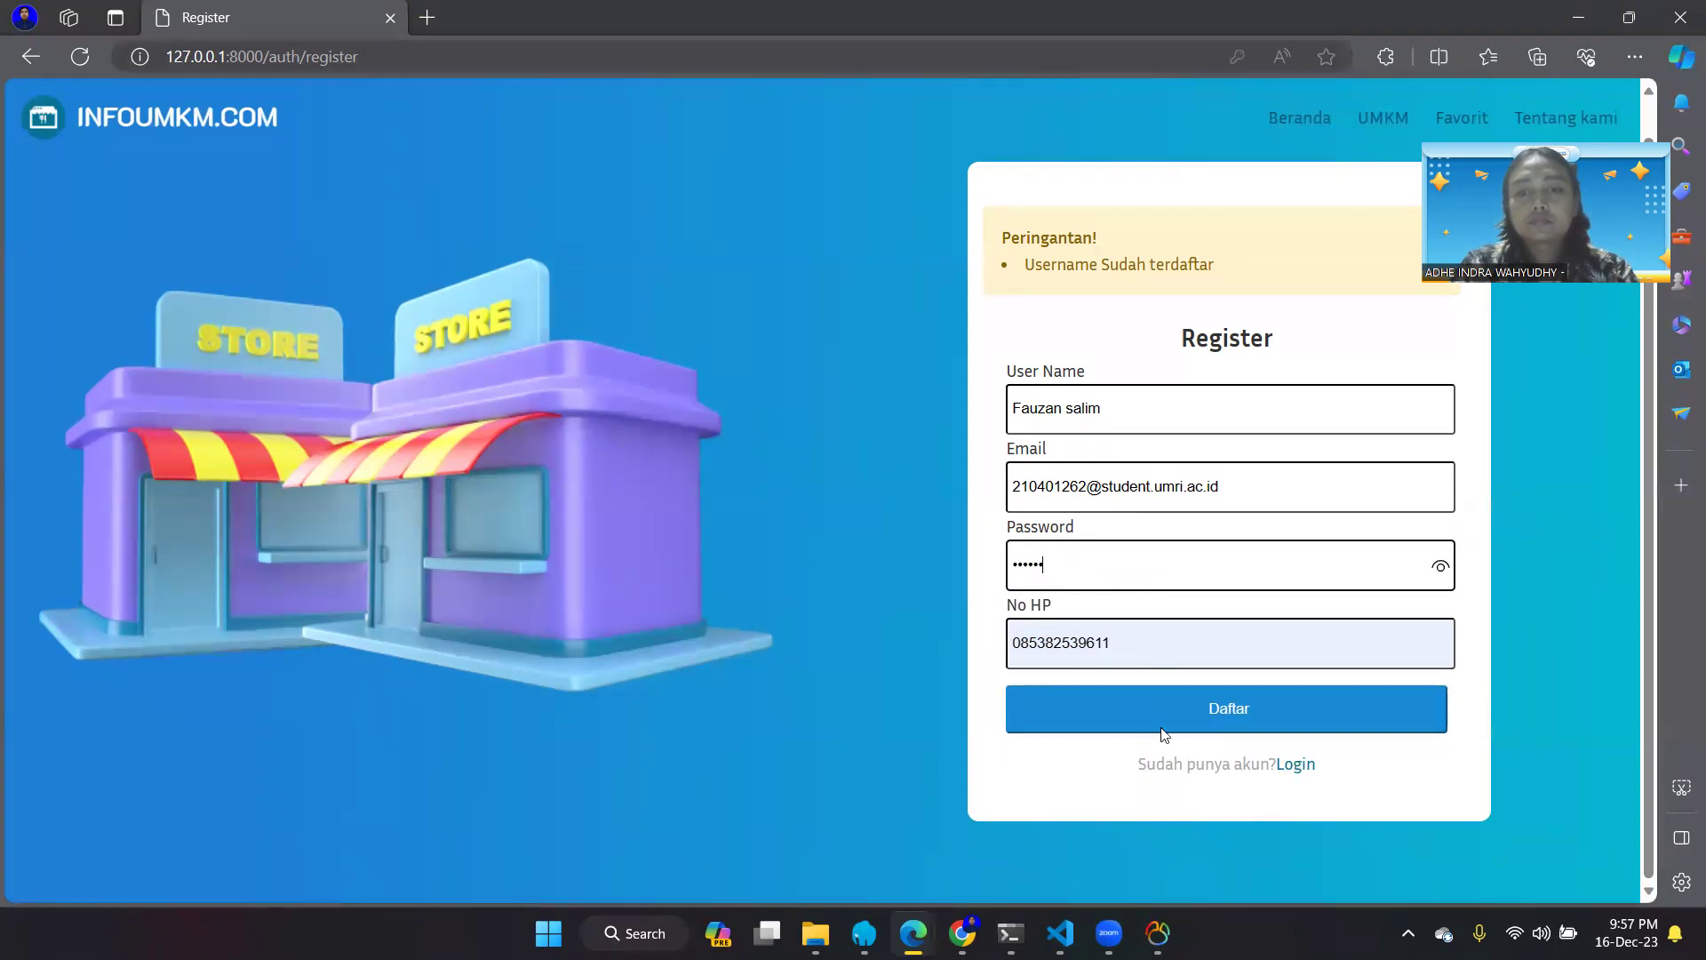
click(1209, 716)
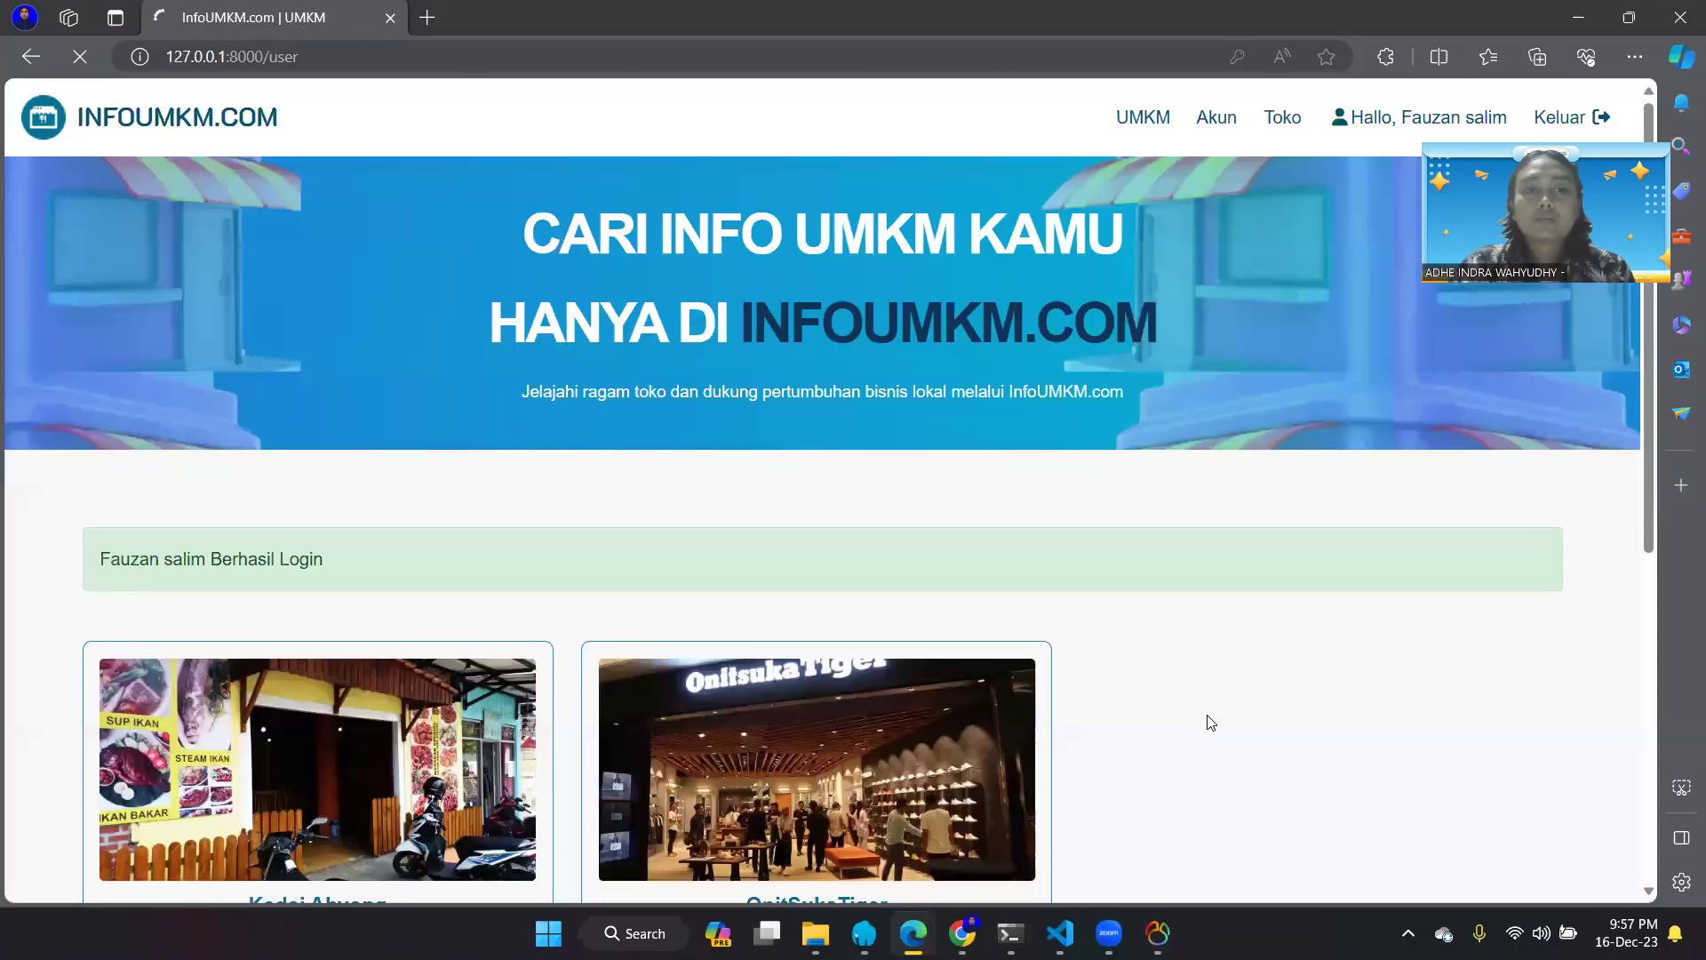
- Browse the home page's shop cards and open Kedai Ahyong's detail page
scroll(1210, 722, down, 7)
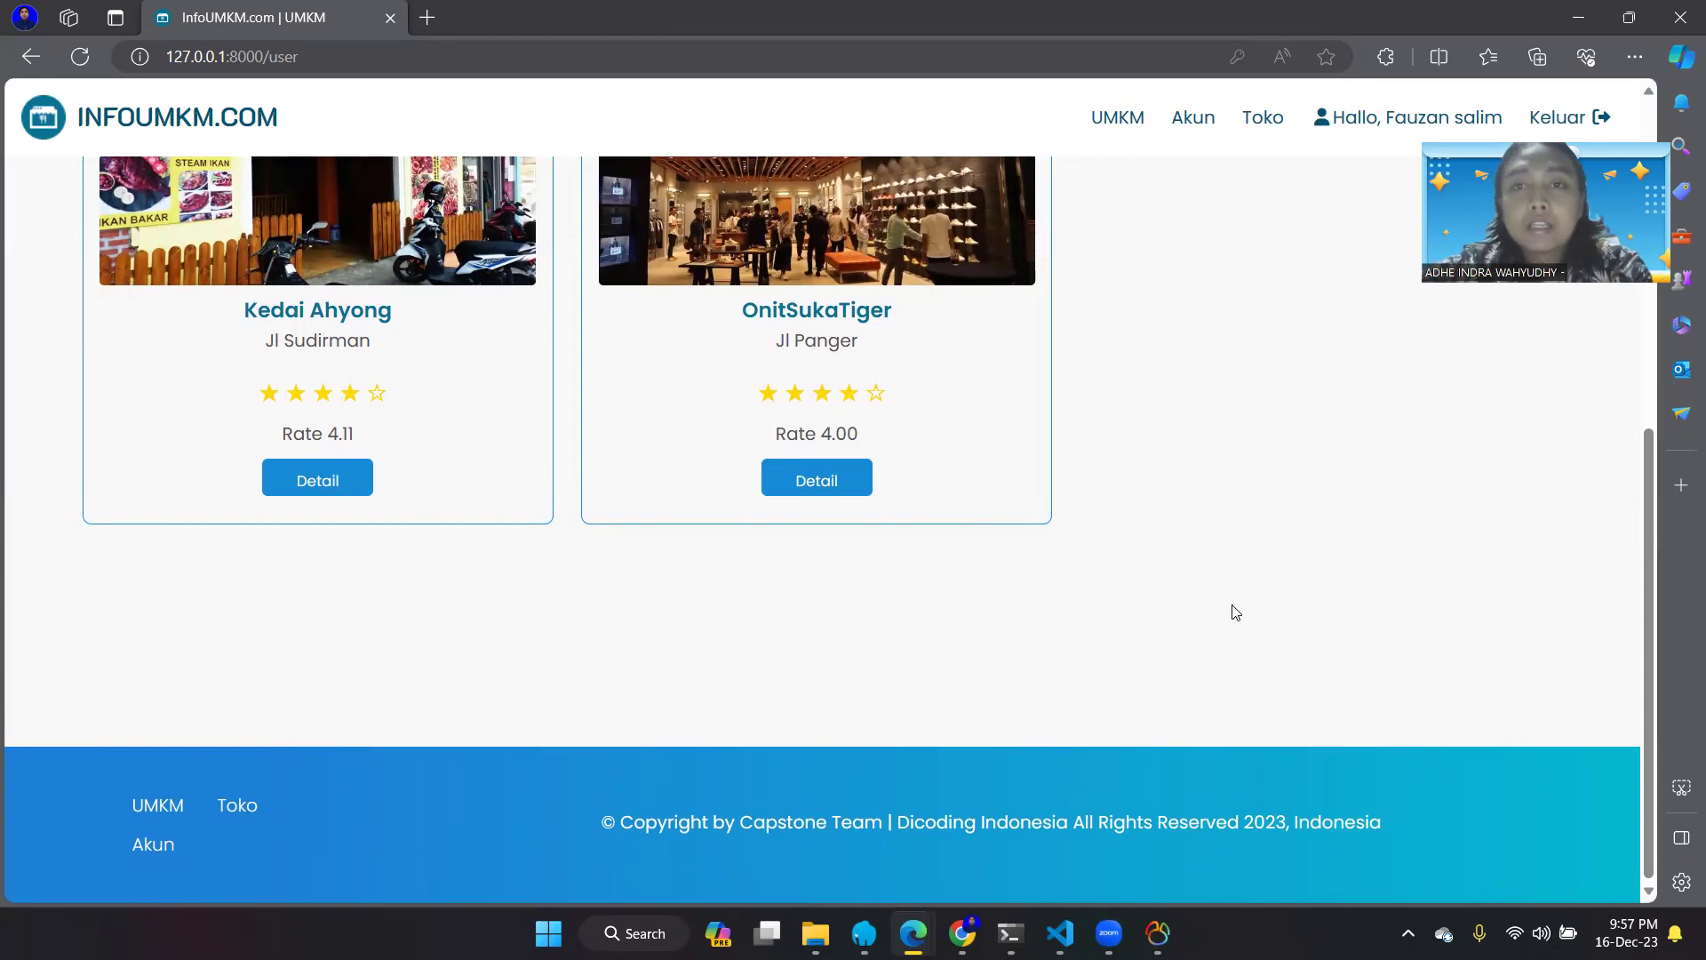
scroll(1179, 454, up, 5)
scroll(1178, 454, up, 3)
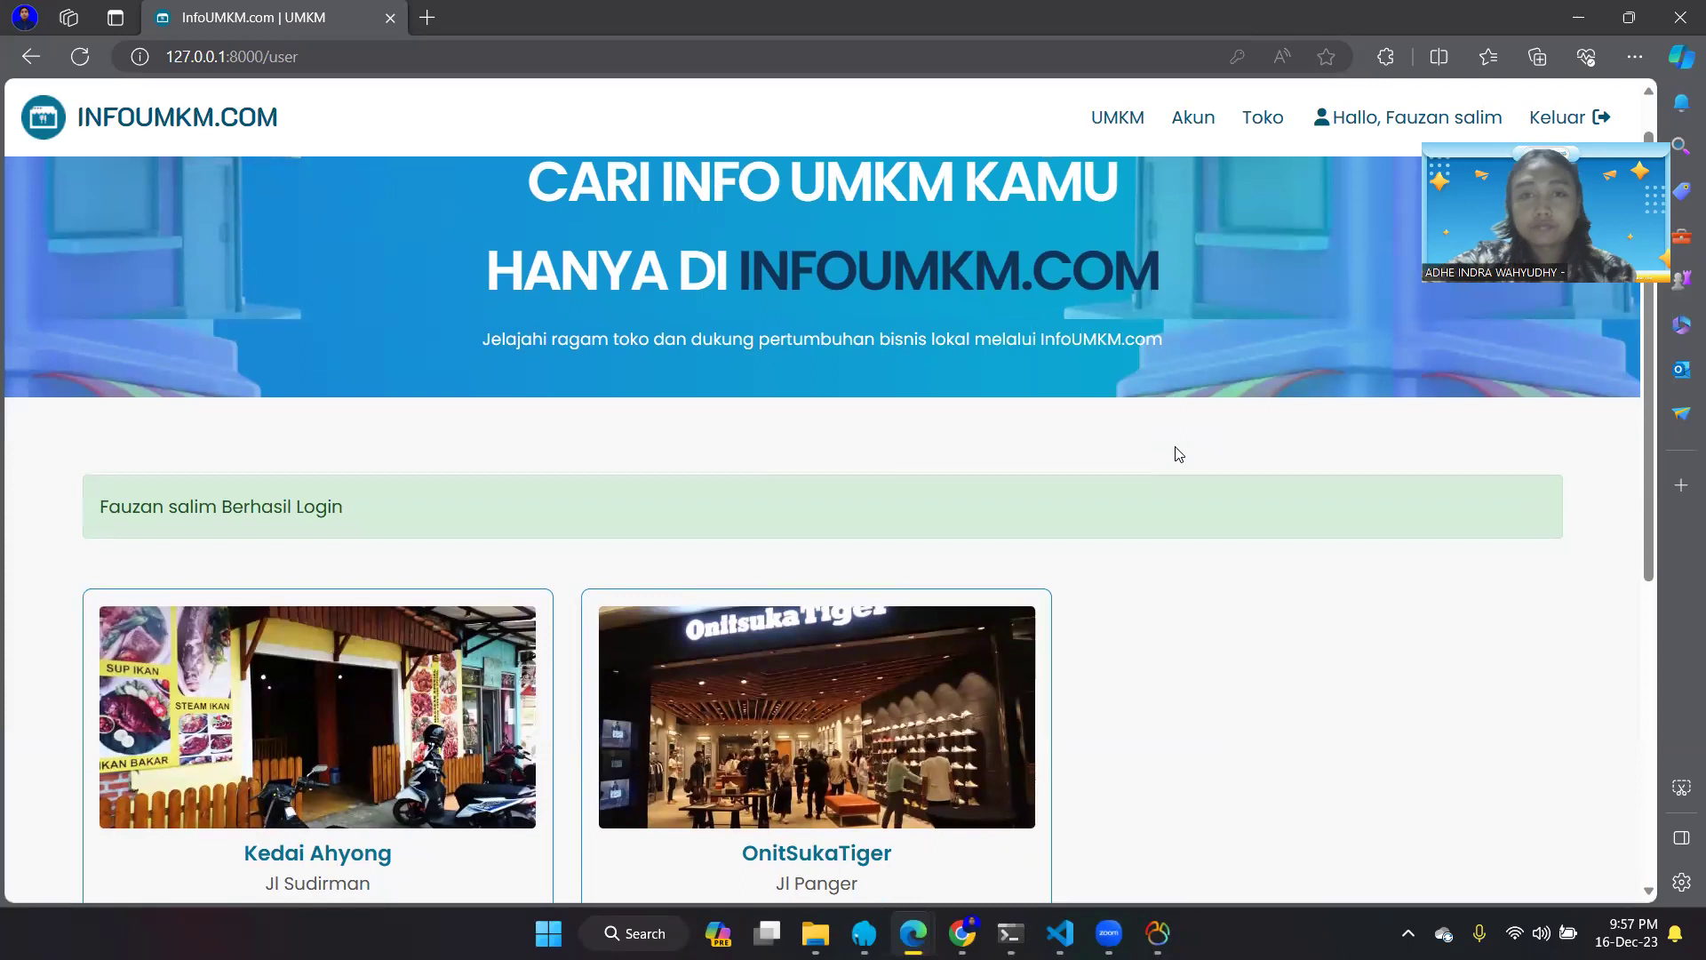
scroll(1179, 454, down, 3)
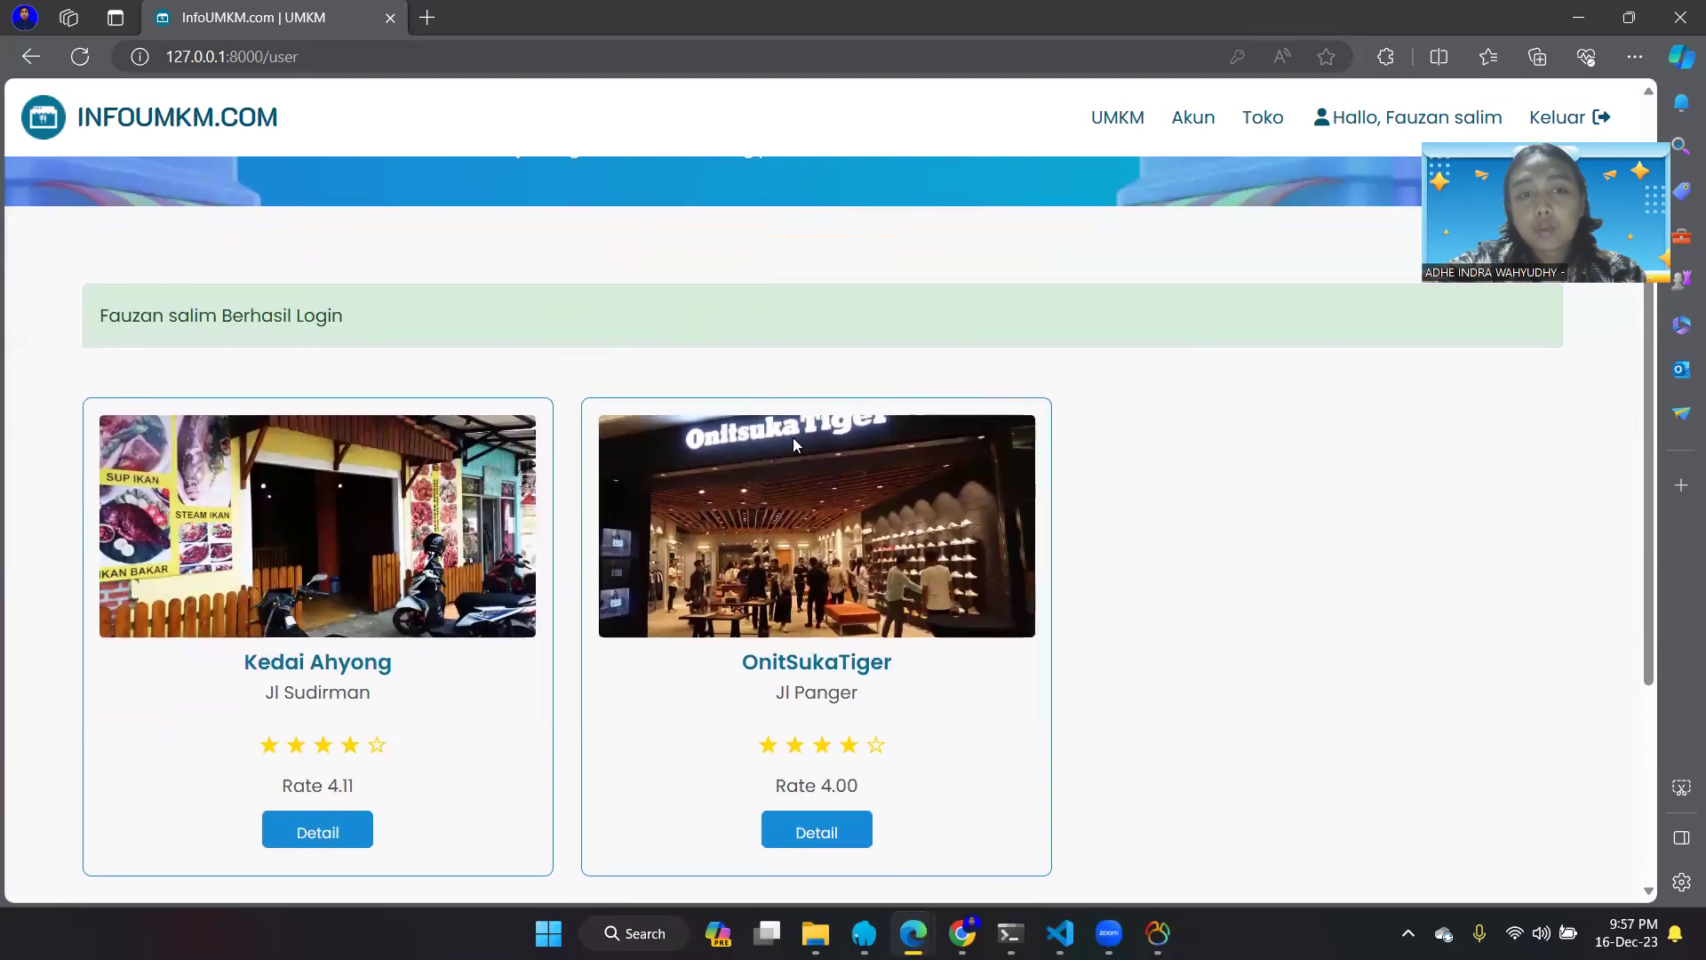
scroll(774, 385, down, 1)
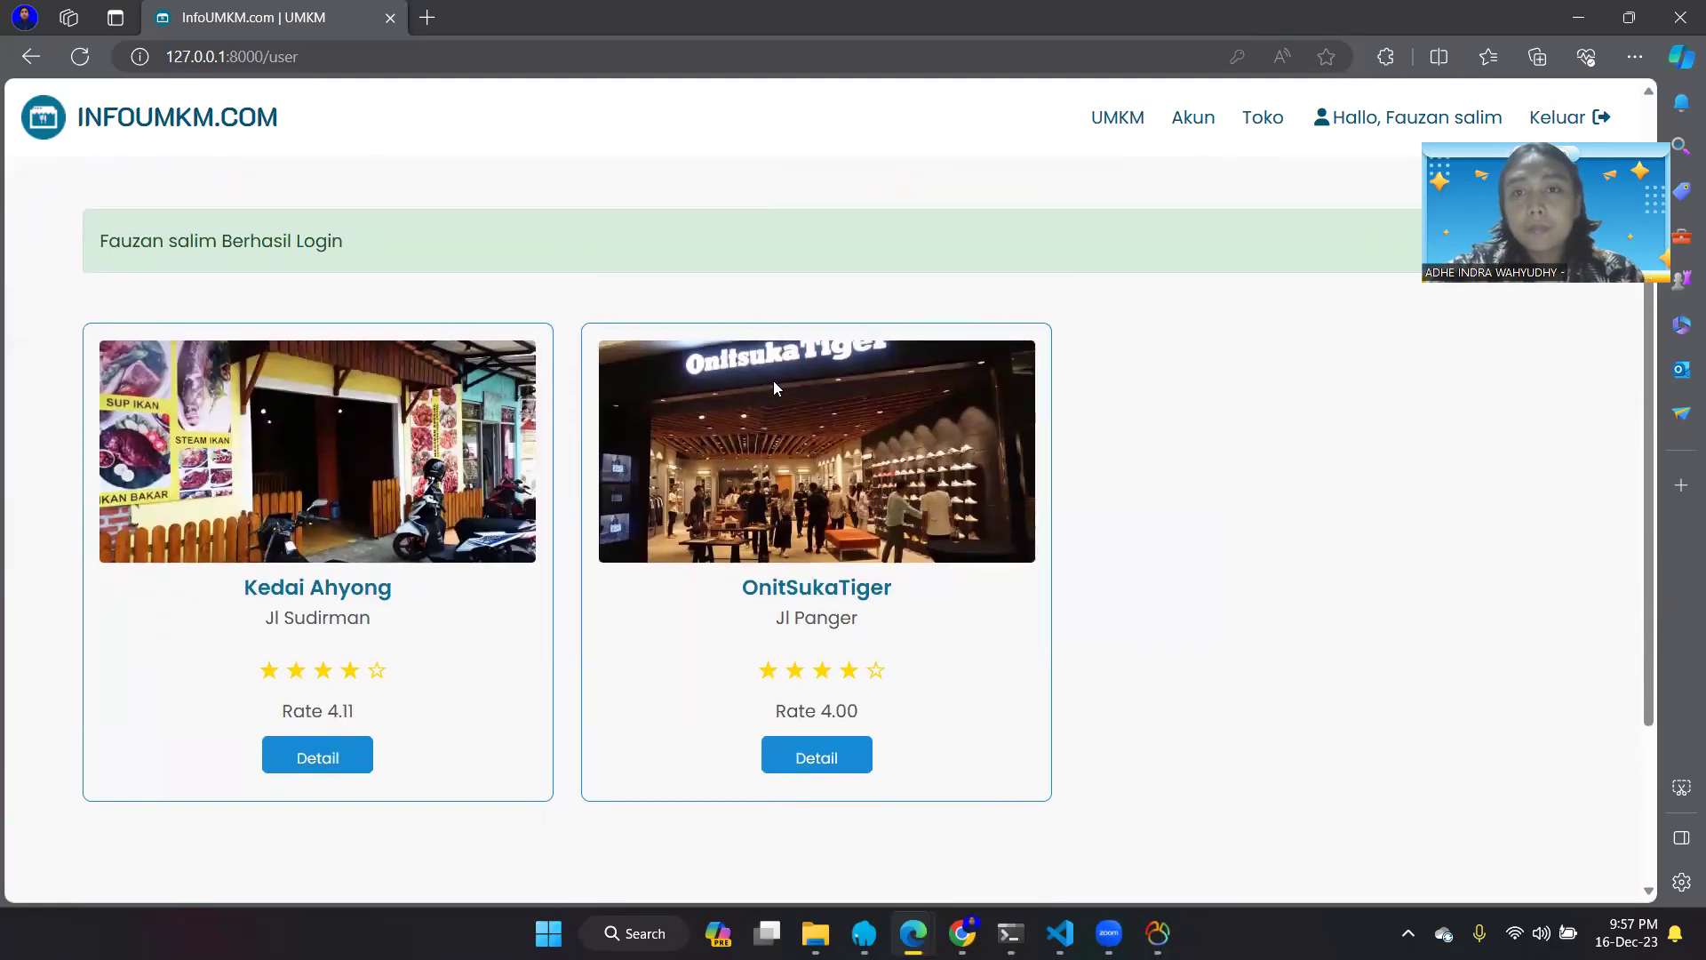
scroll(937, 410, down, 3)
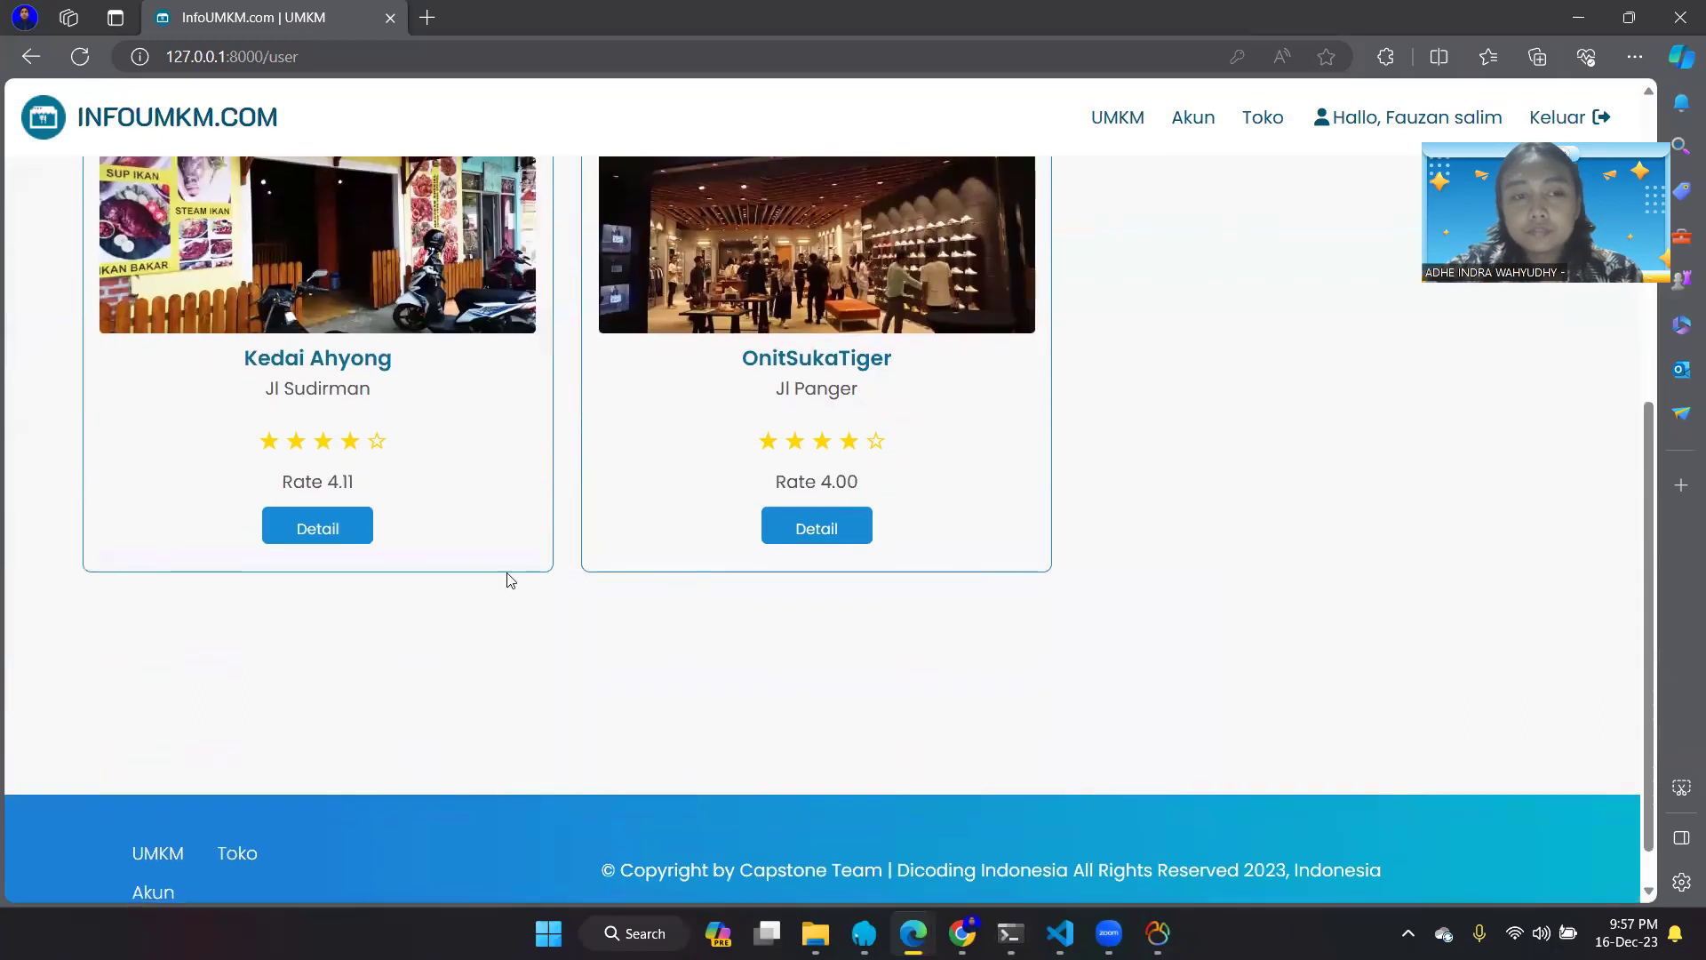
click(351, 544)
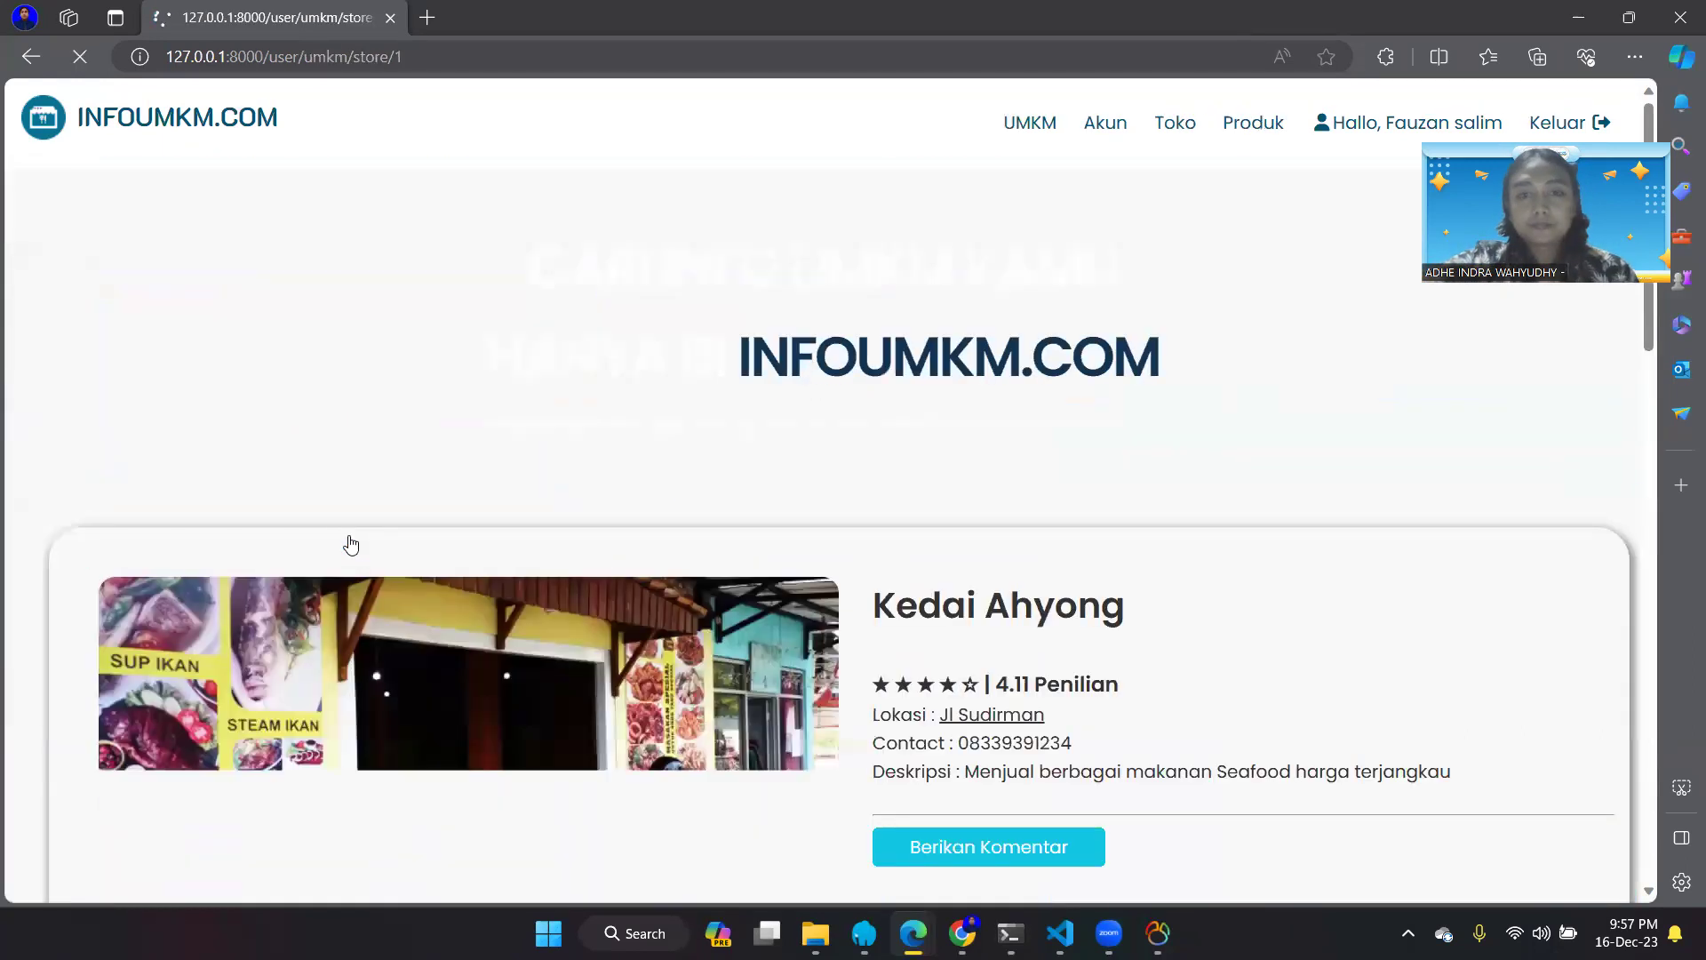
- Reveal the Berikan Komentar notice that only visitors may comment on Kedai Ahyong
scroll(565, 426, down, 5)
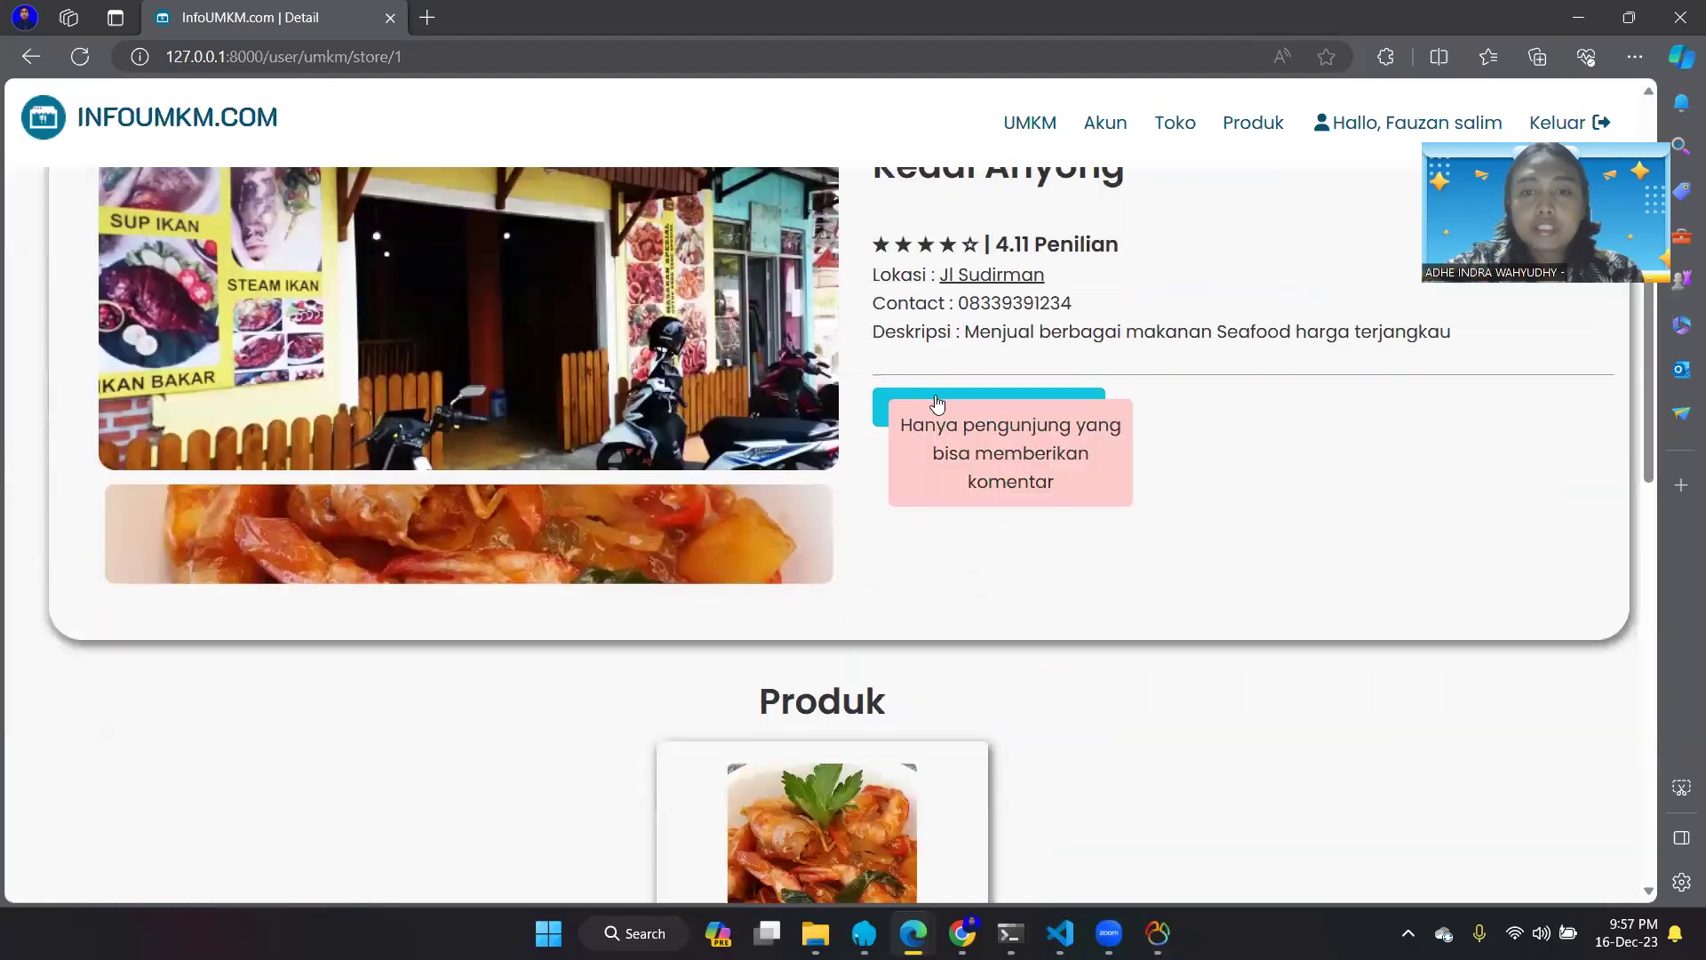
mouse_move(946, 414)
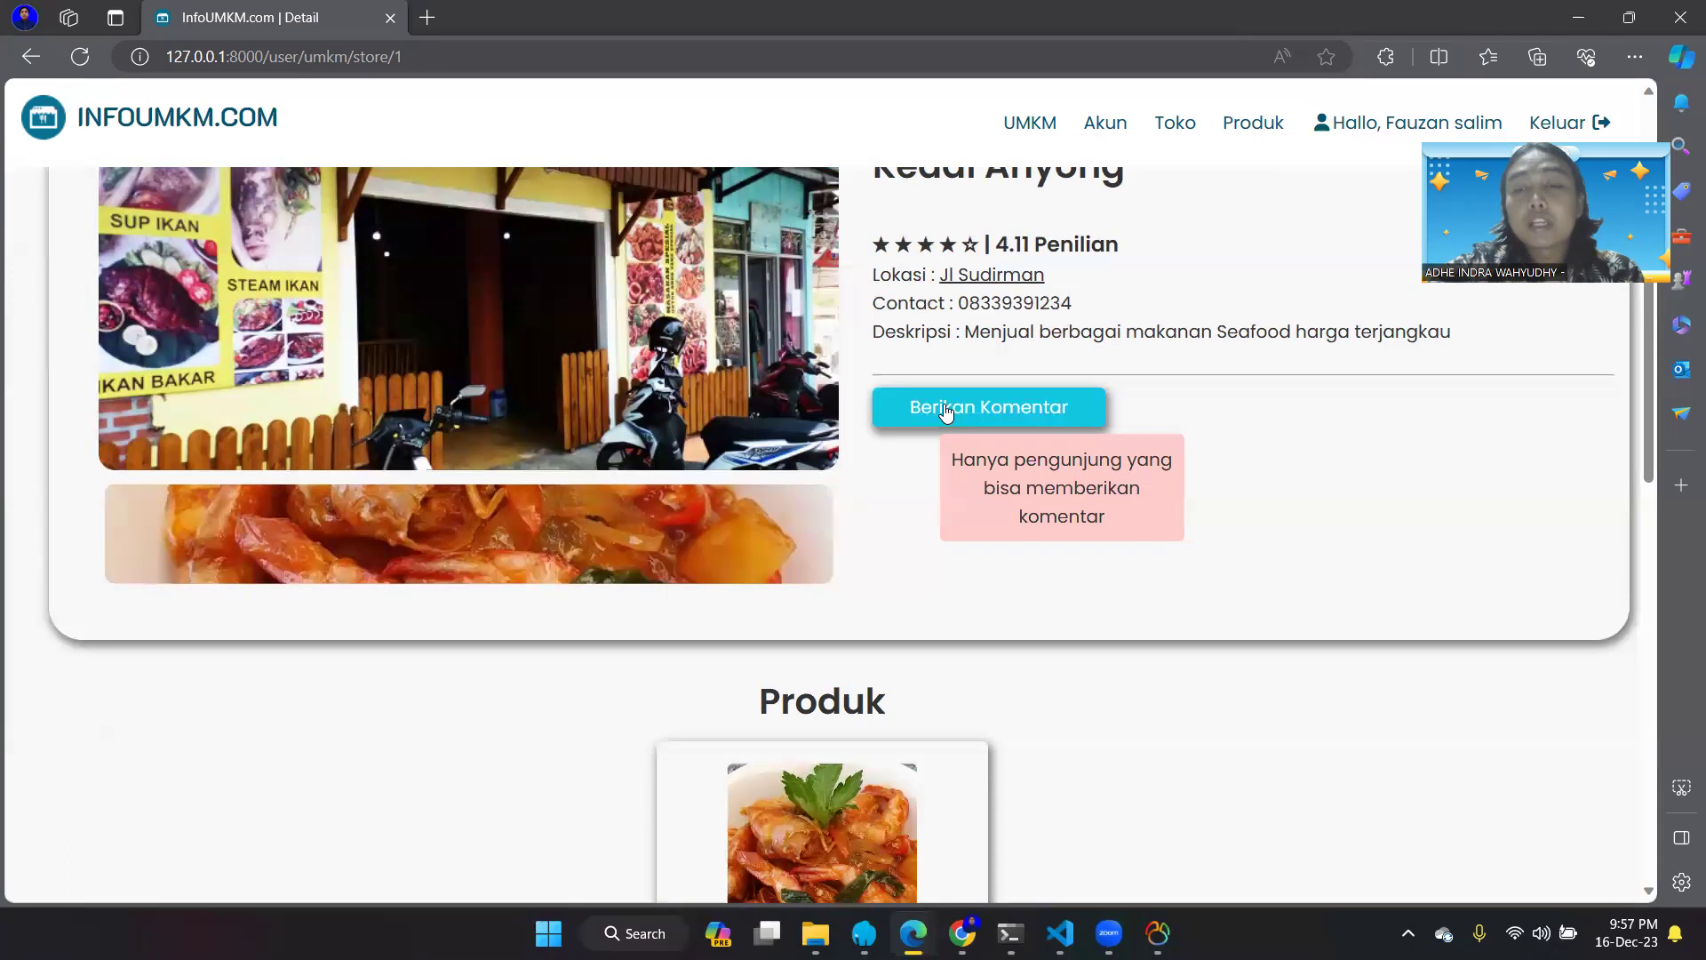
- Review the Akun profile's name, phone and email, then go to the Toko registration page
click(1098, 128)
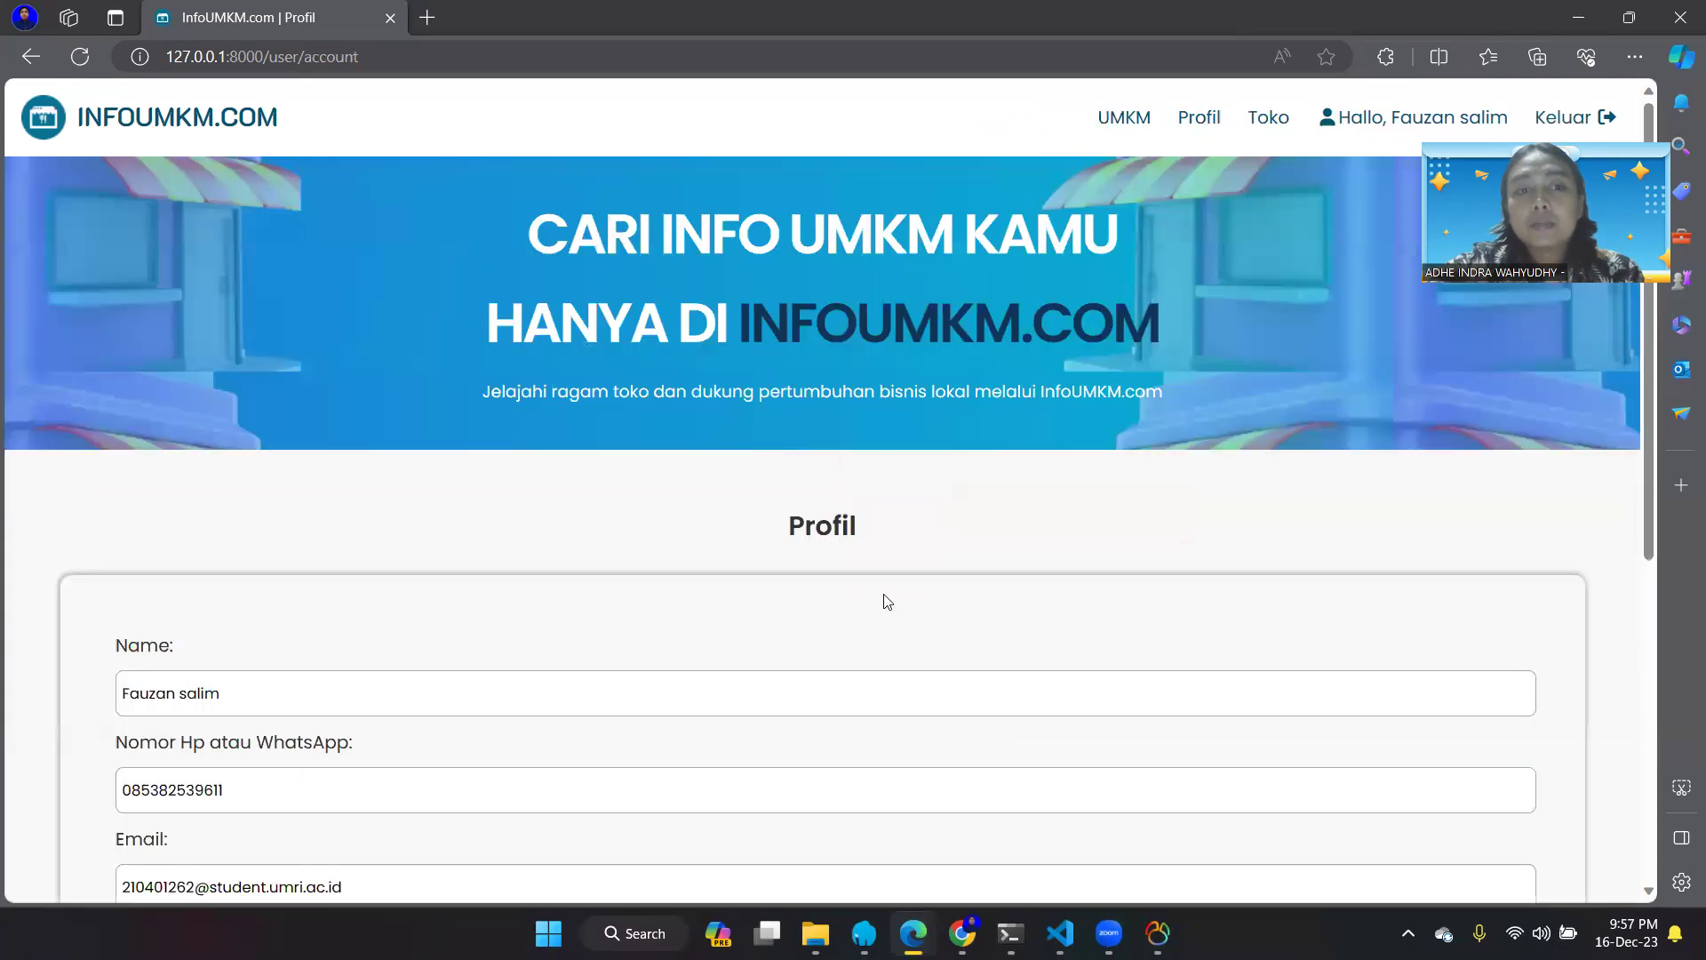
scroll(835, 470, down, 2)
scroll(835, 471, down, 3)
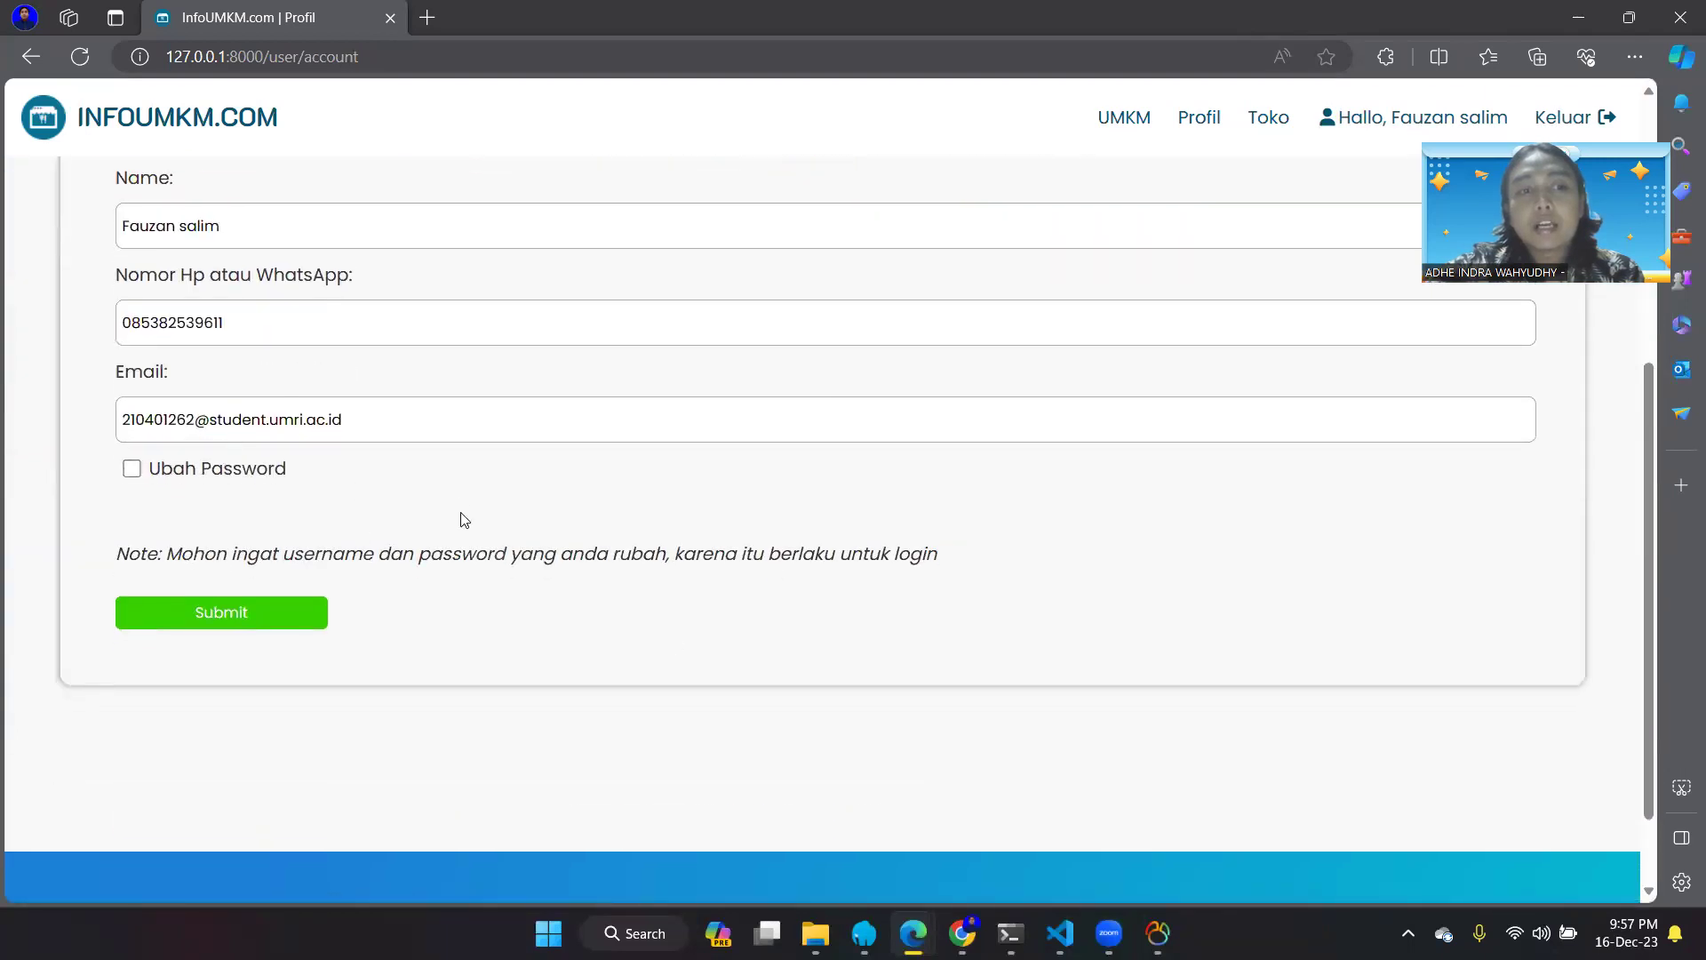
scroll(243, 420, up, 2)
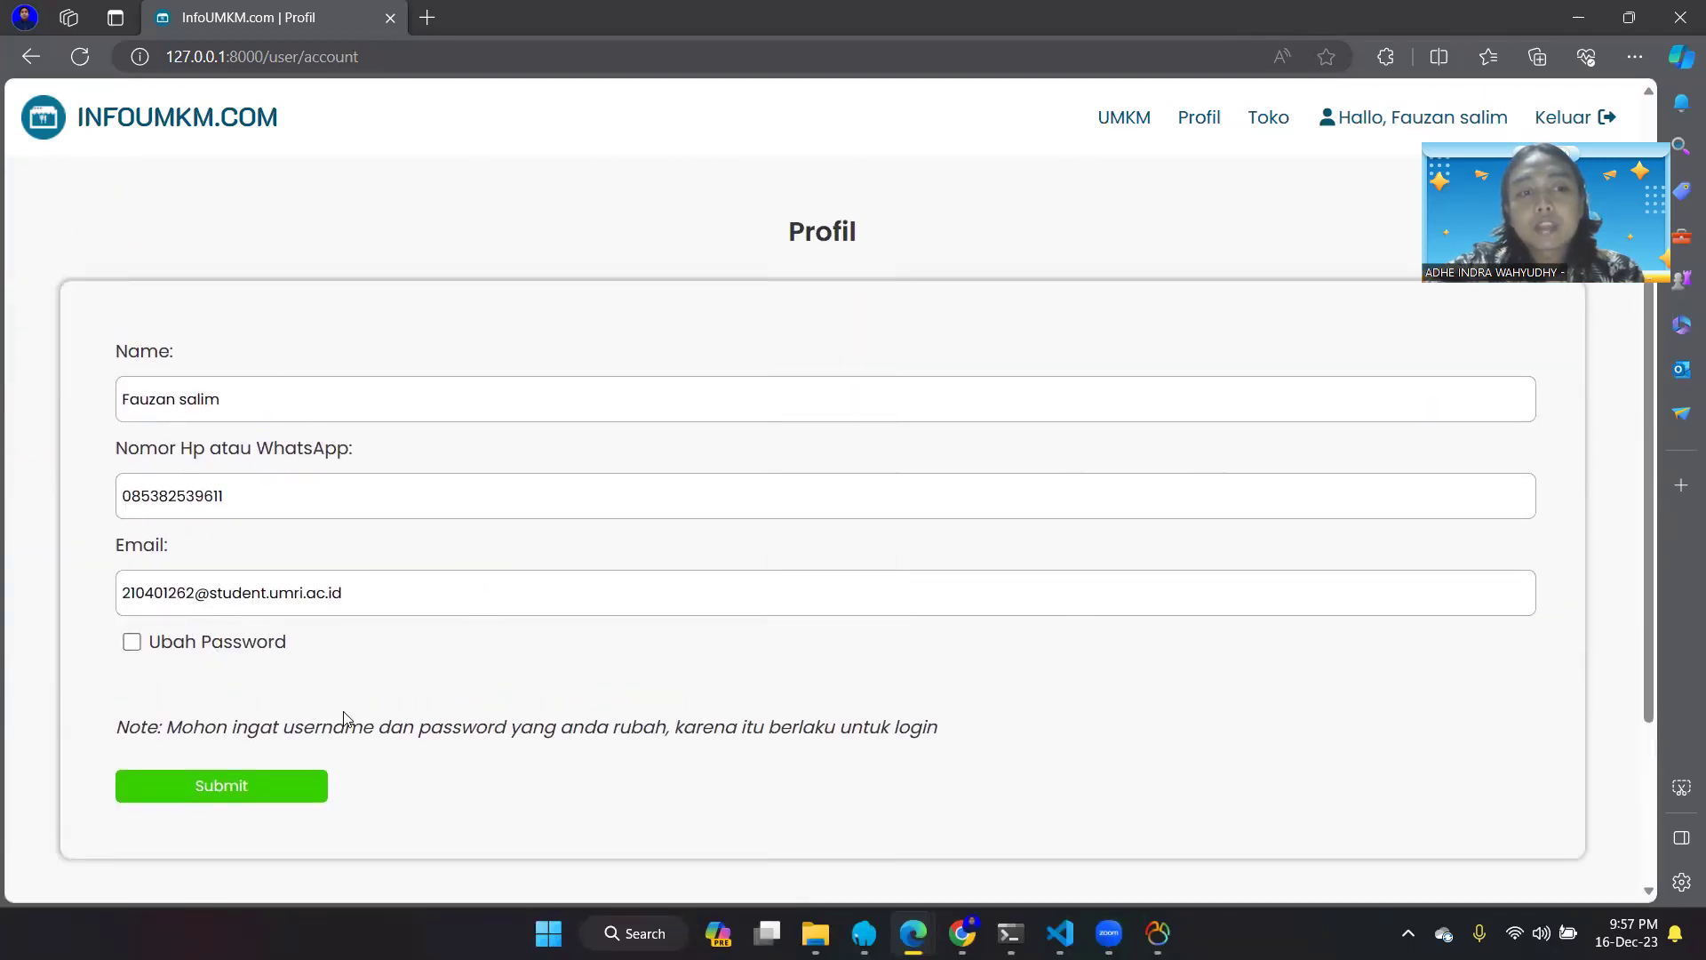
scroll(345, 718, down, 1)
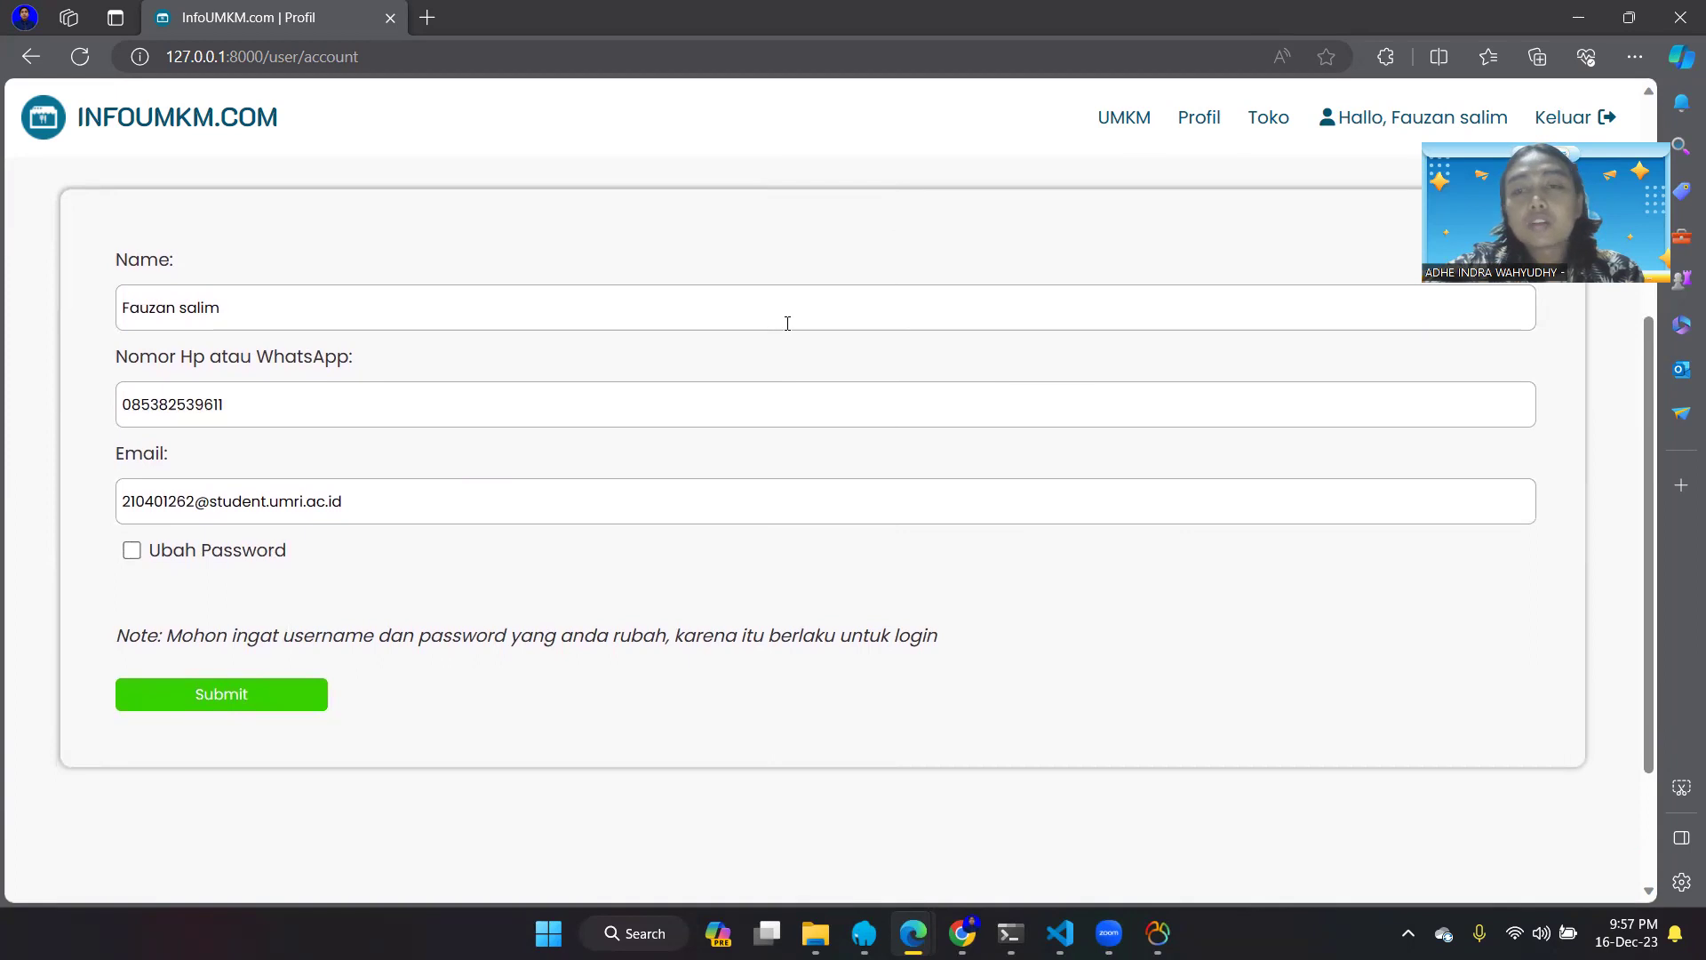
click(1249, 125)
- Set the new store's Kategori to Kuliner
scroll(834, 773, down, 3)
scroll(835, 773, down, 3)
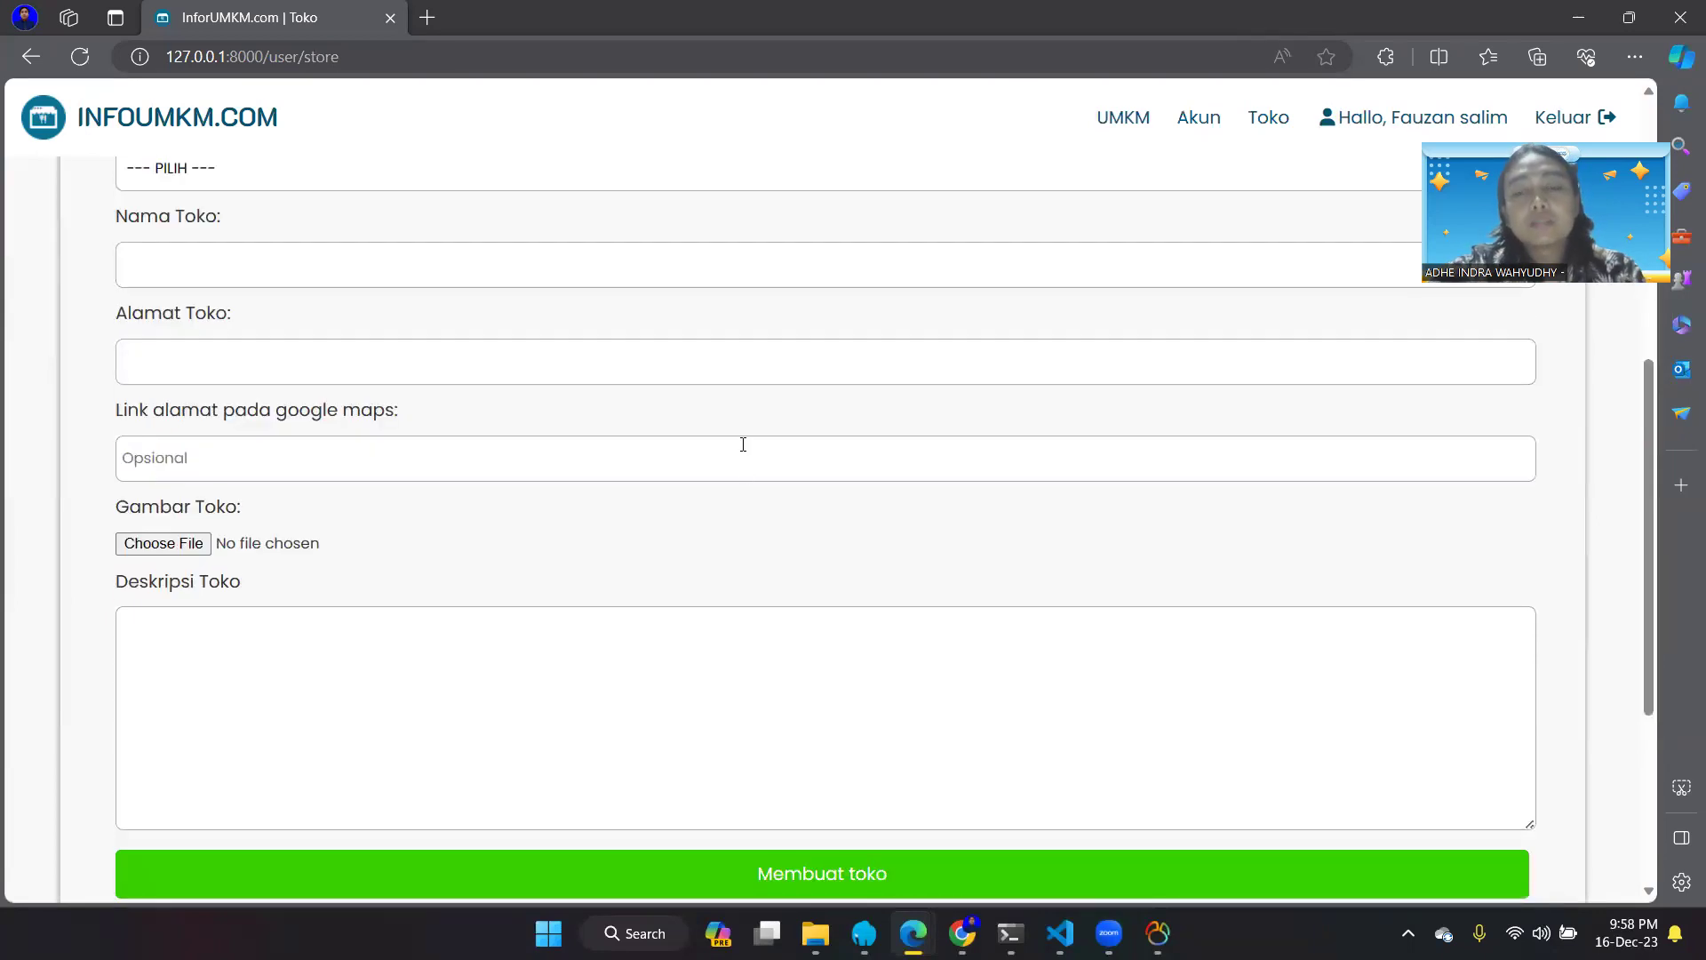
scroll(743, 444, up, 4)
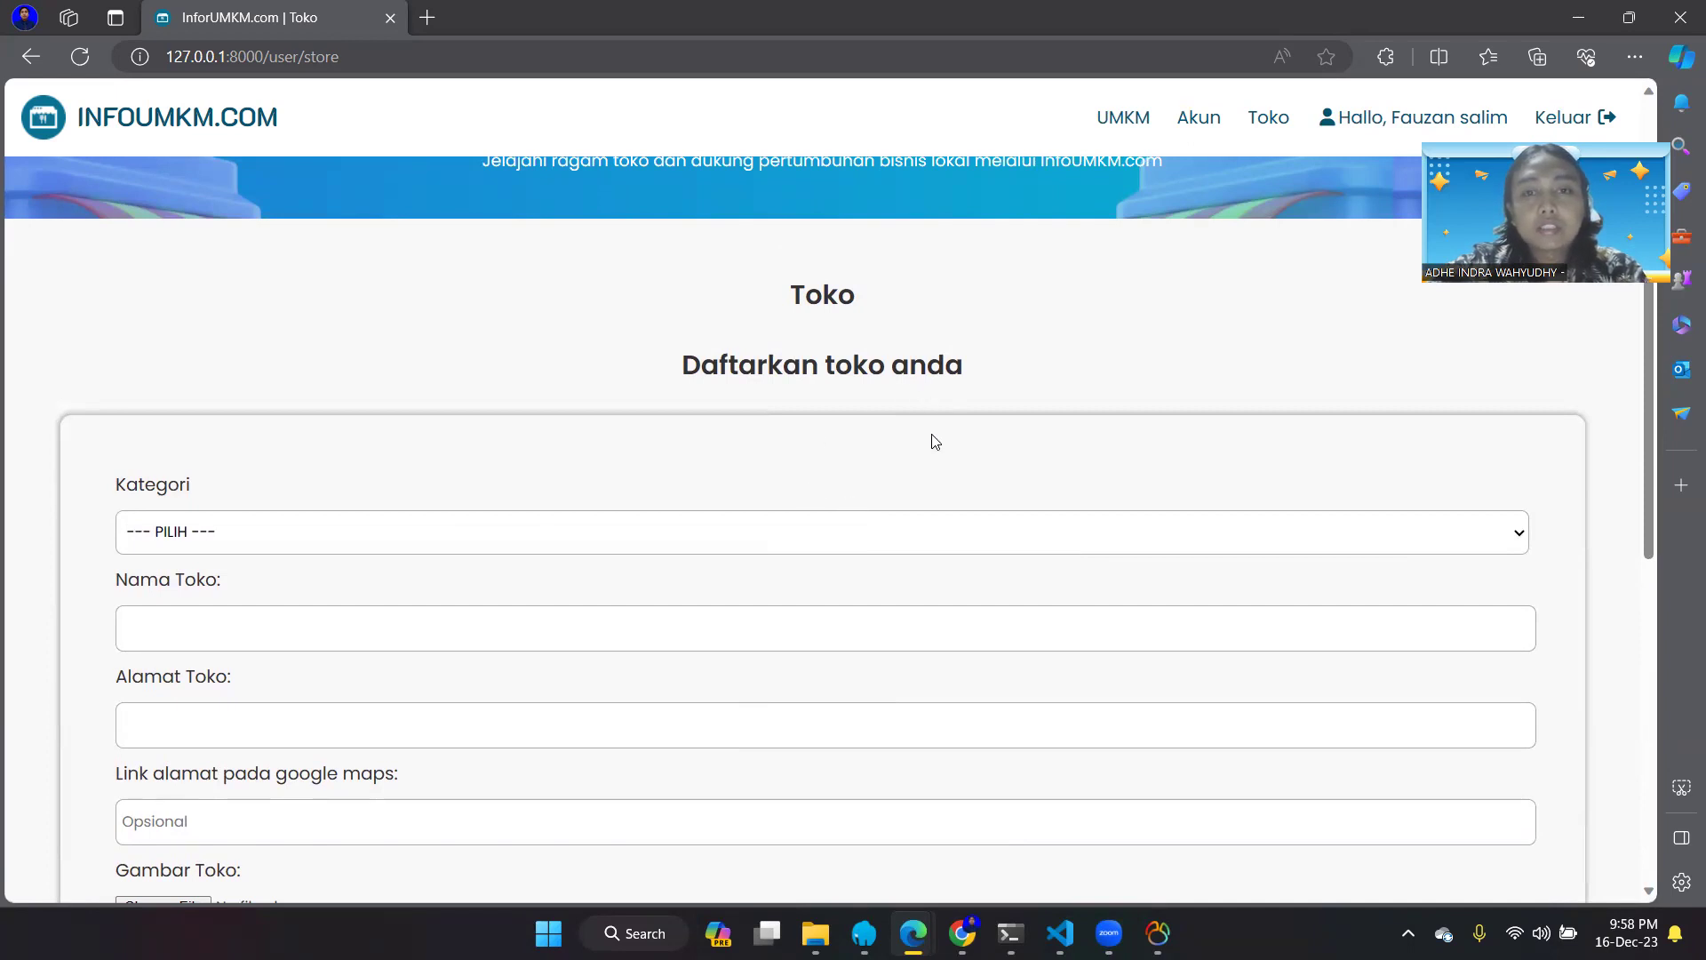
click(903, 522)
click(883, 591)
scroll(887, 595, down, 3)
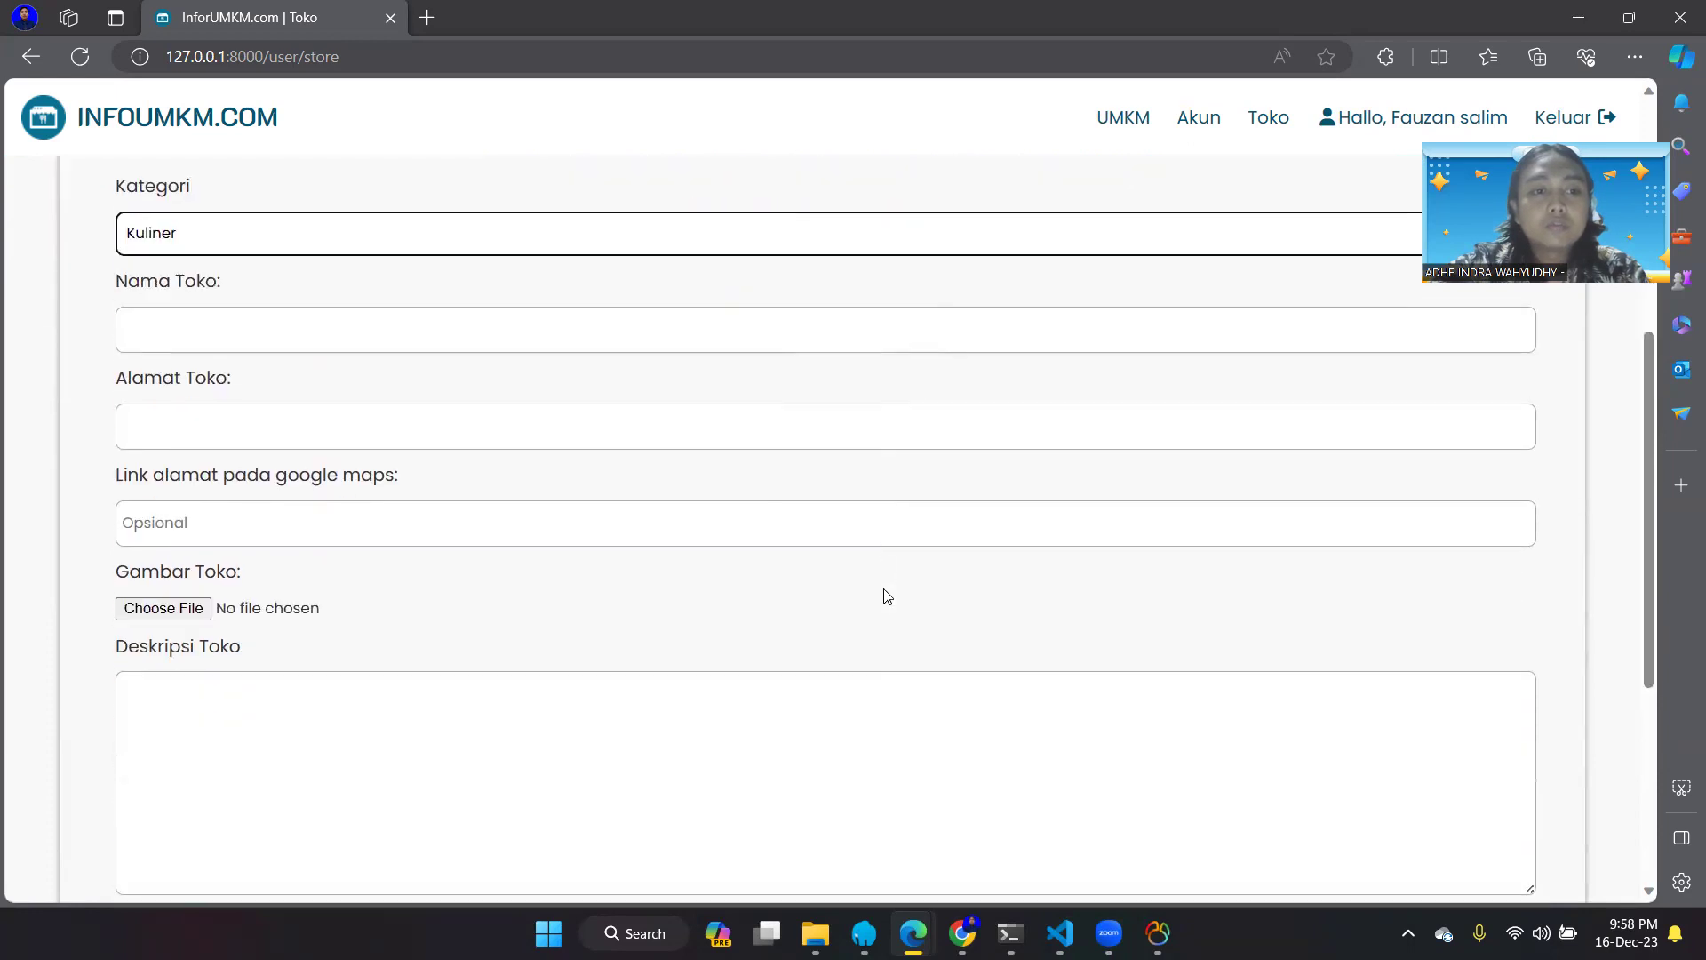
- Enter 'Kurma Abadi' as the Nama Toko
click(732, 334)
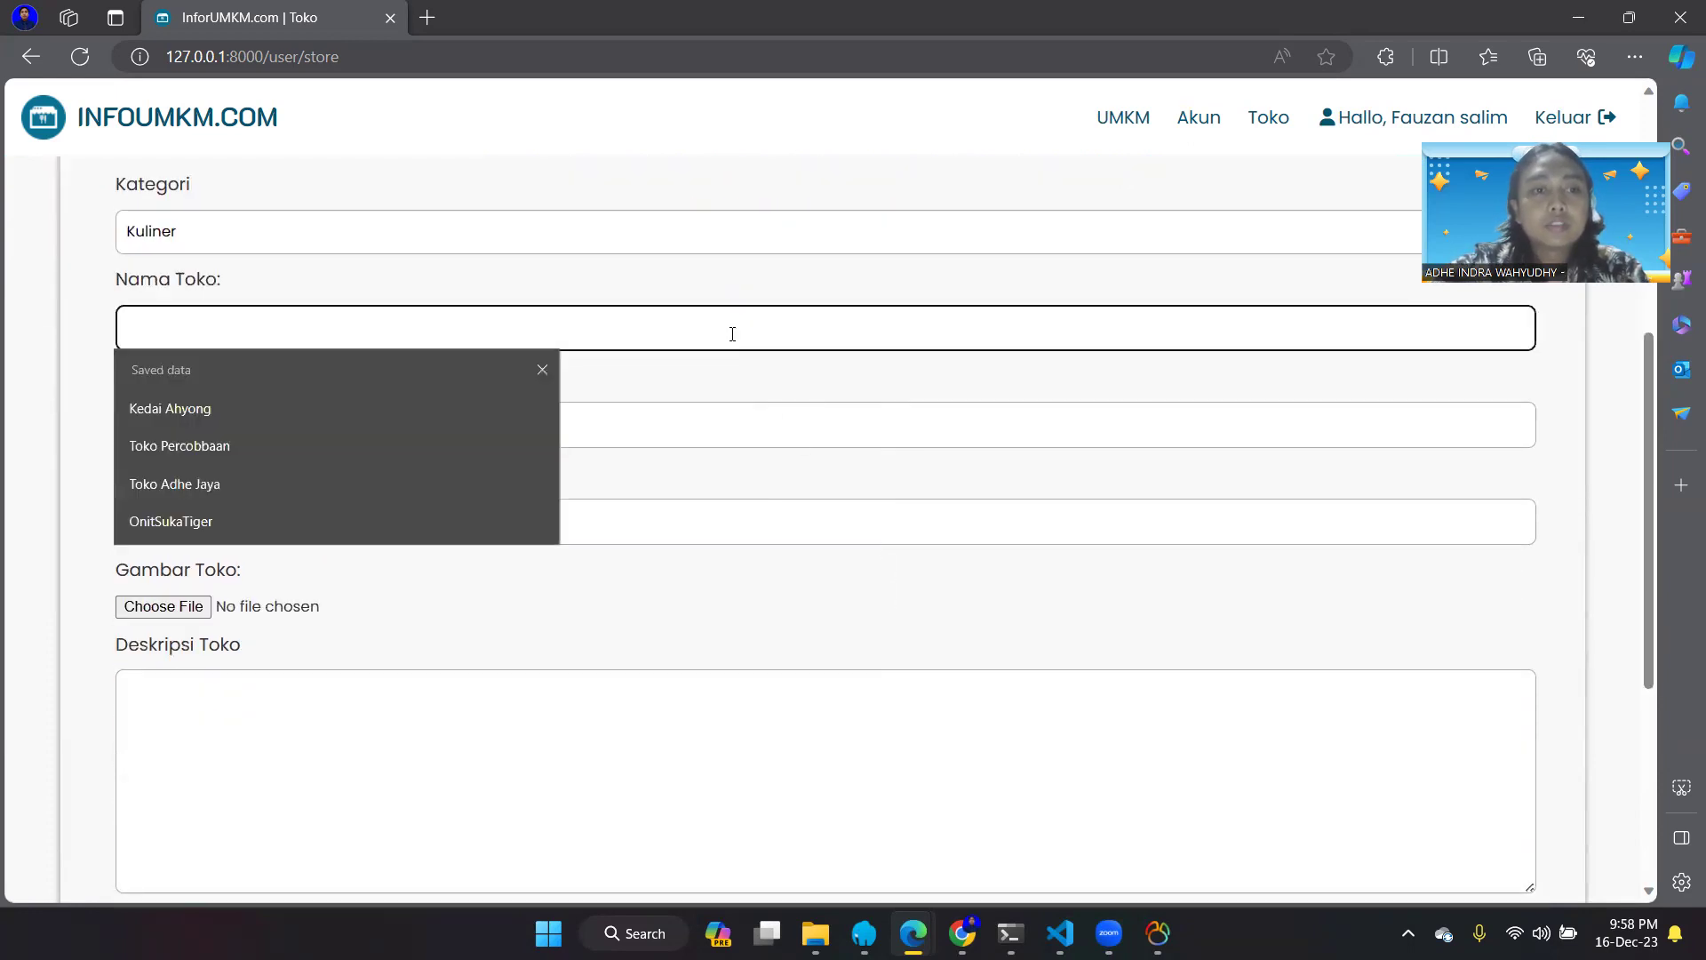
click(382, 500)
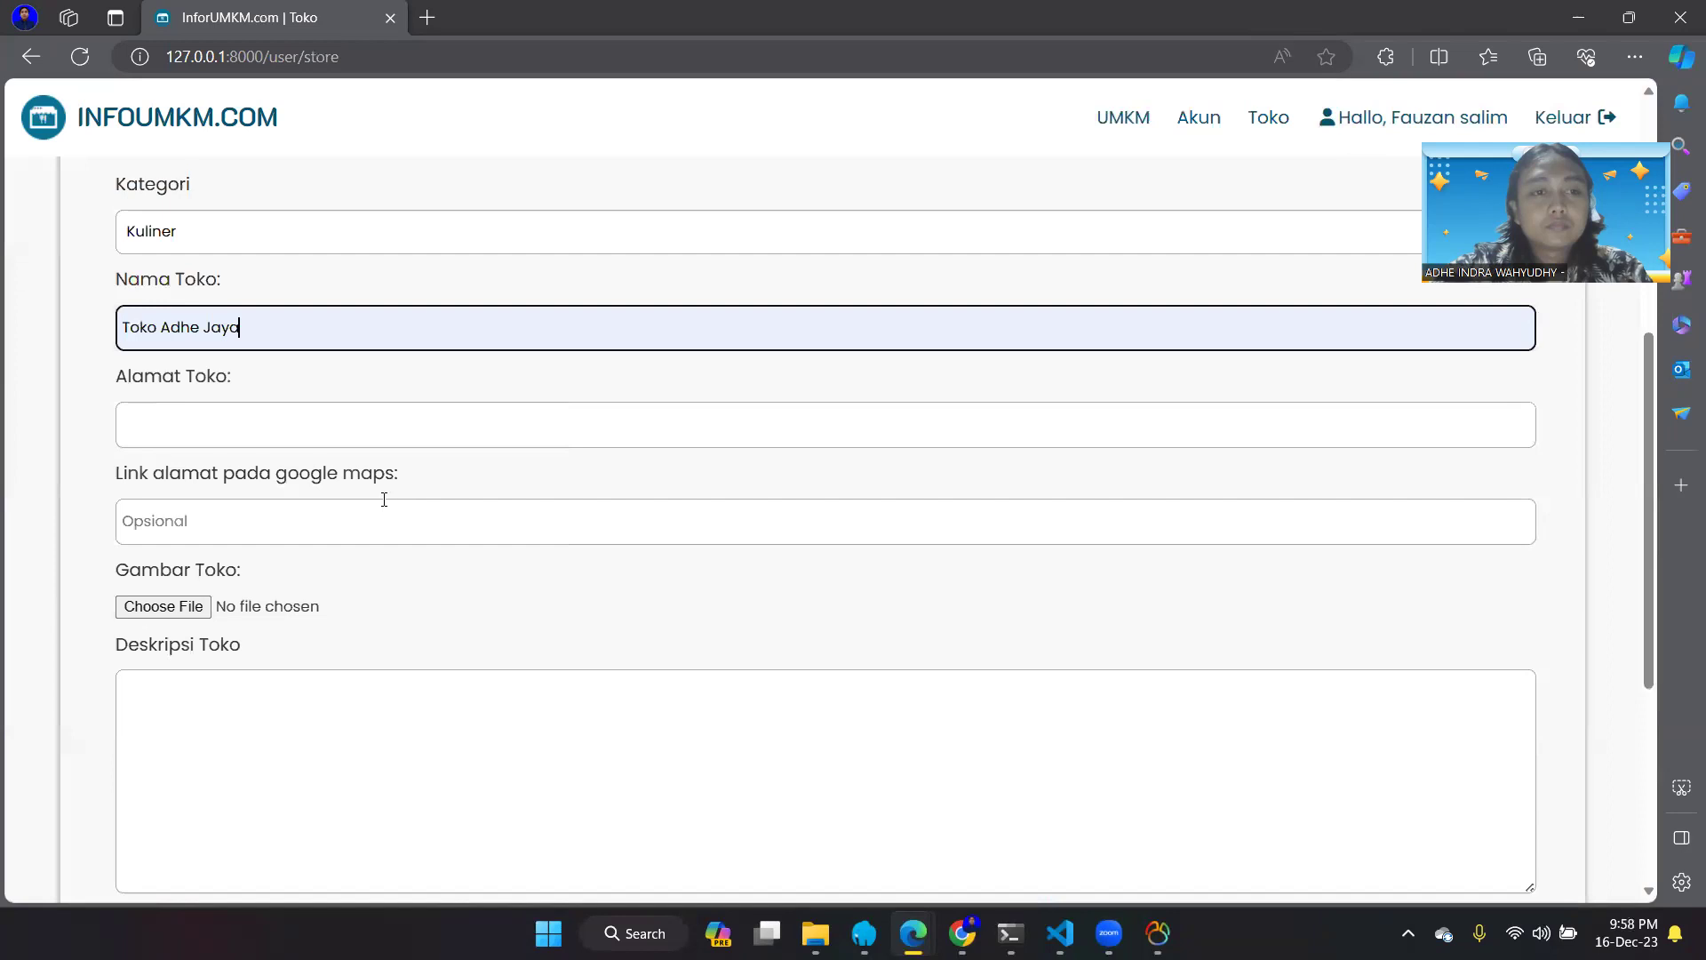
drag(260, 328, 125, 326)
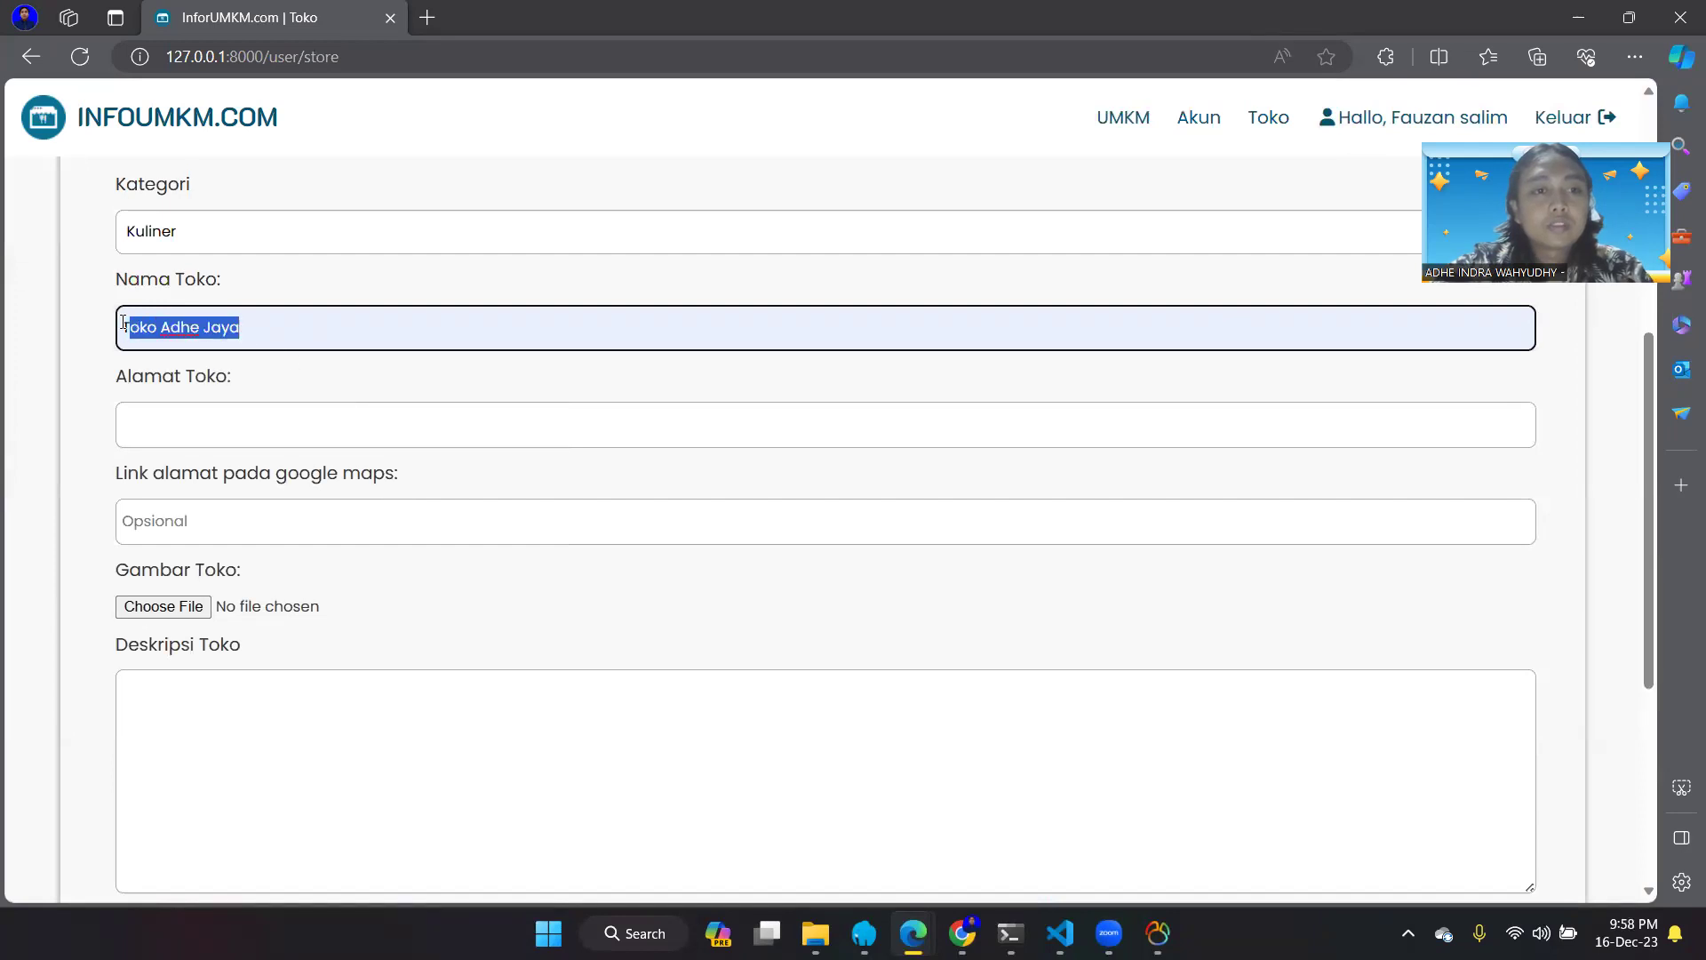
key(BackSpace)
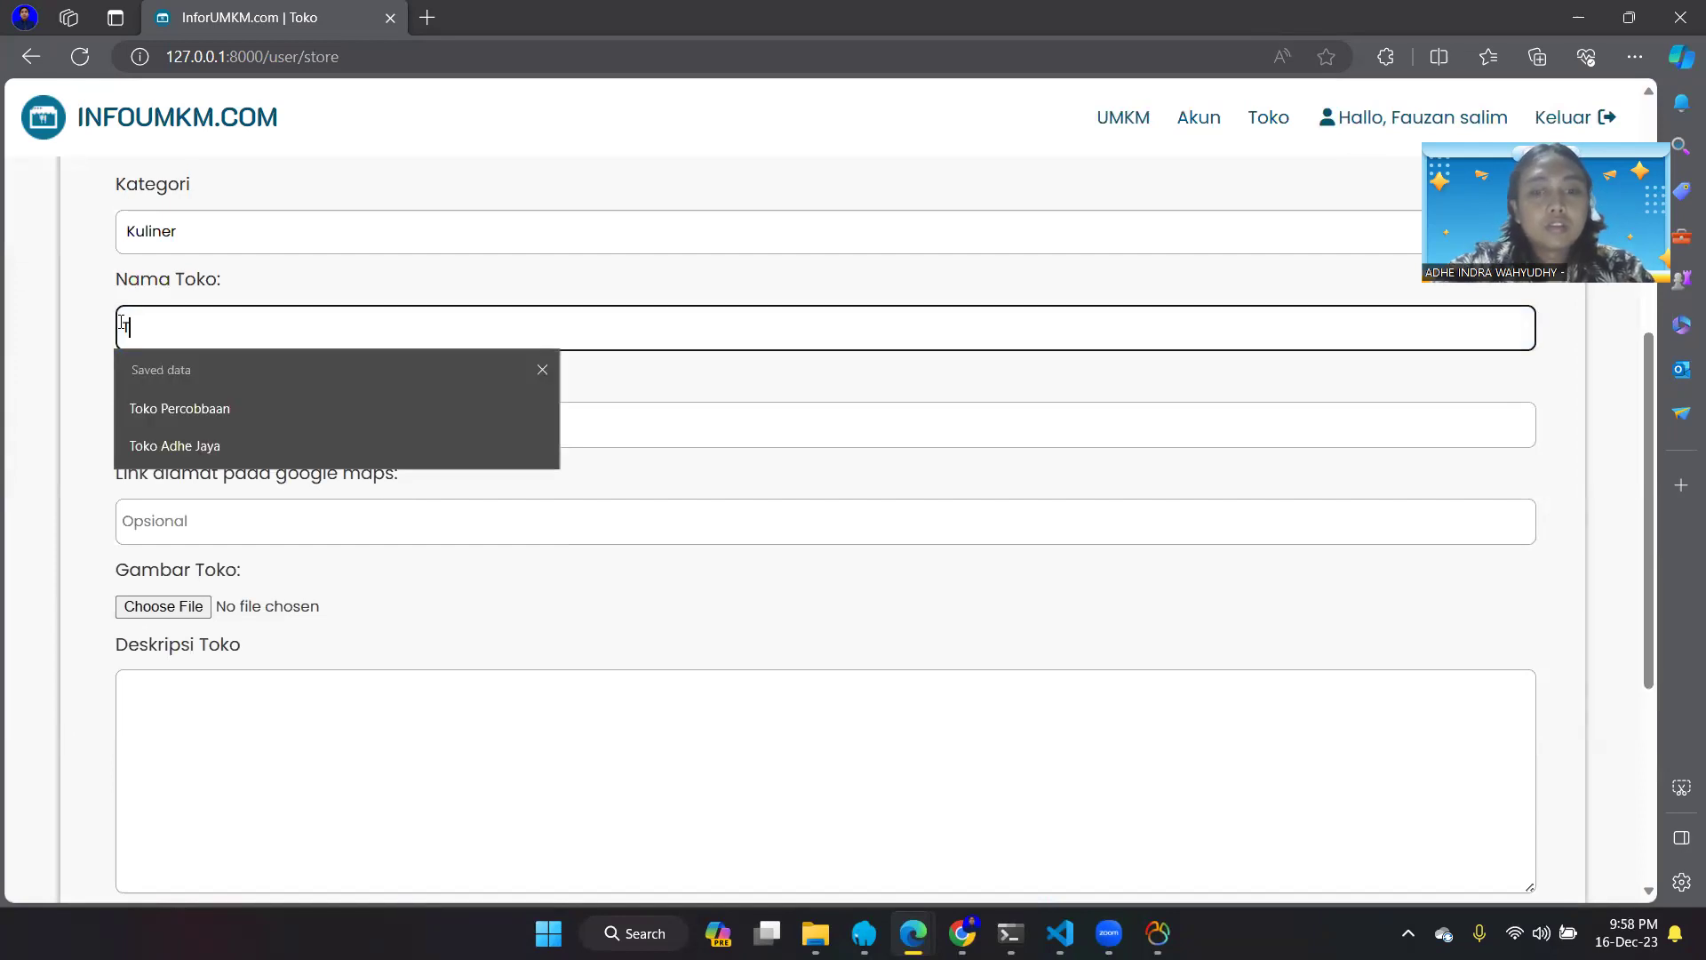
text(Toko Kur)
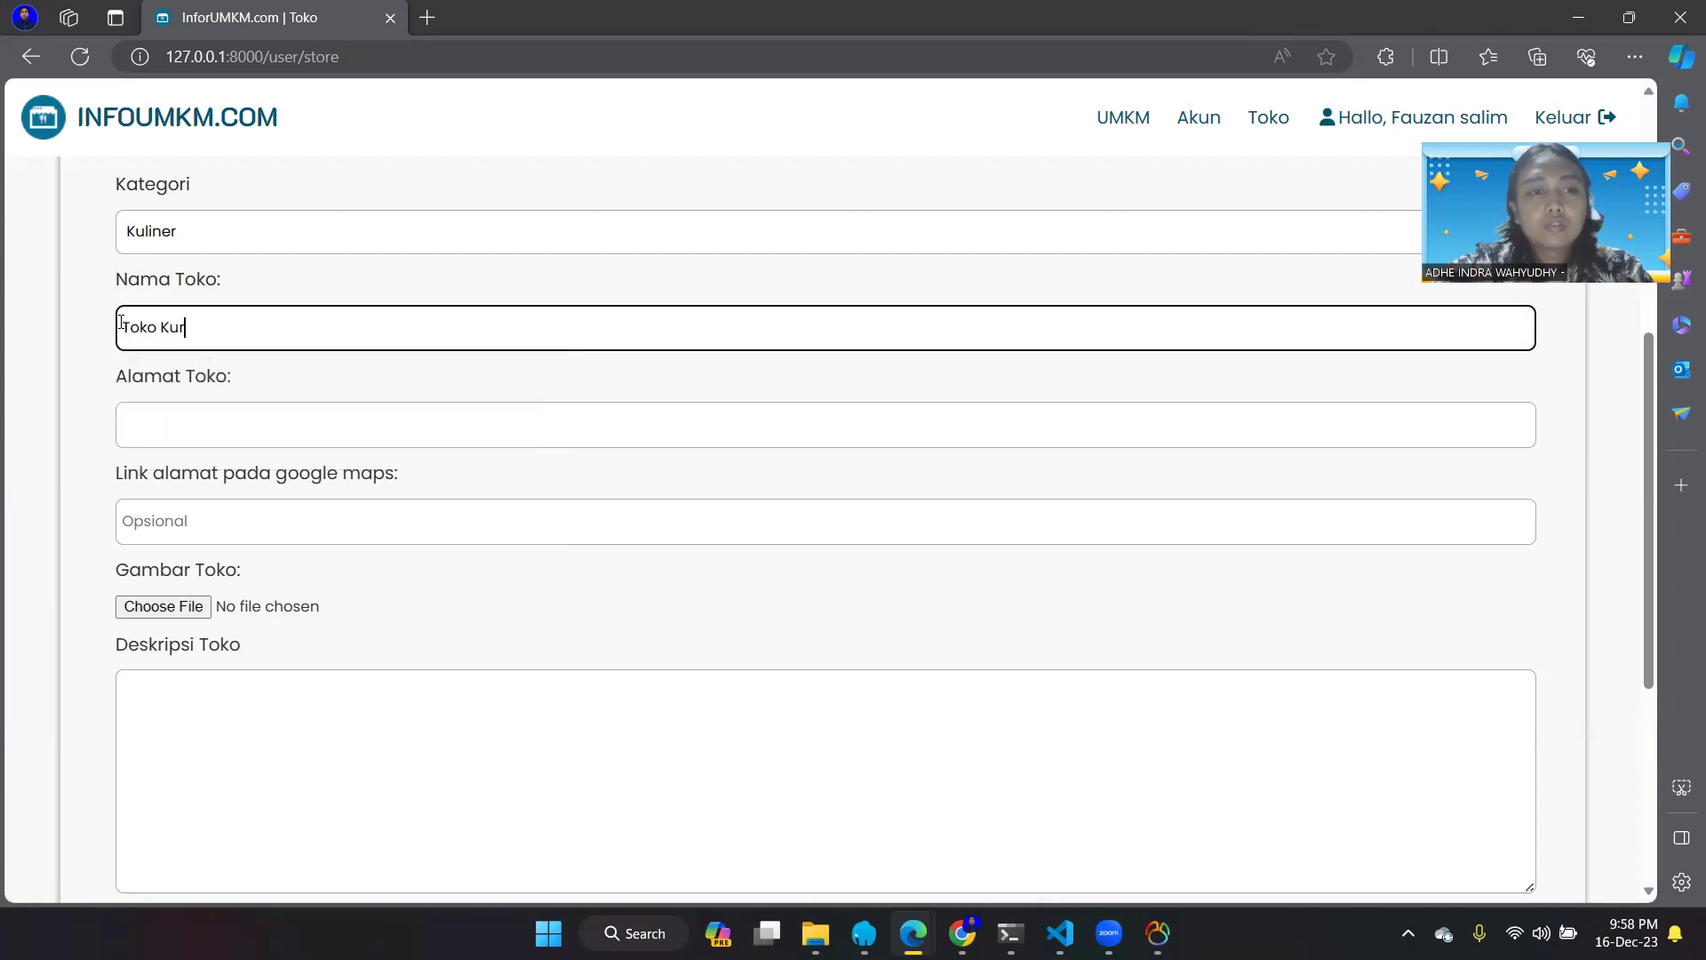
key(BackSpace)
key(BackSpace)
key(BackSpace)
key(BackSpace)
key(BackSpace)
key(BackSpace)
key(BackSpace)
text(Kurma Abadi)
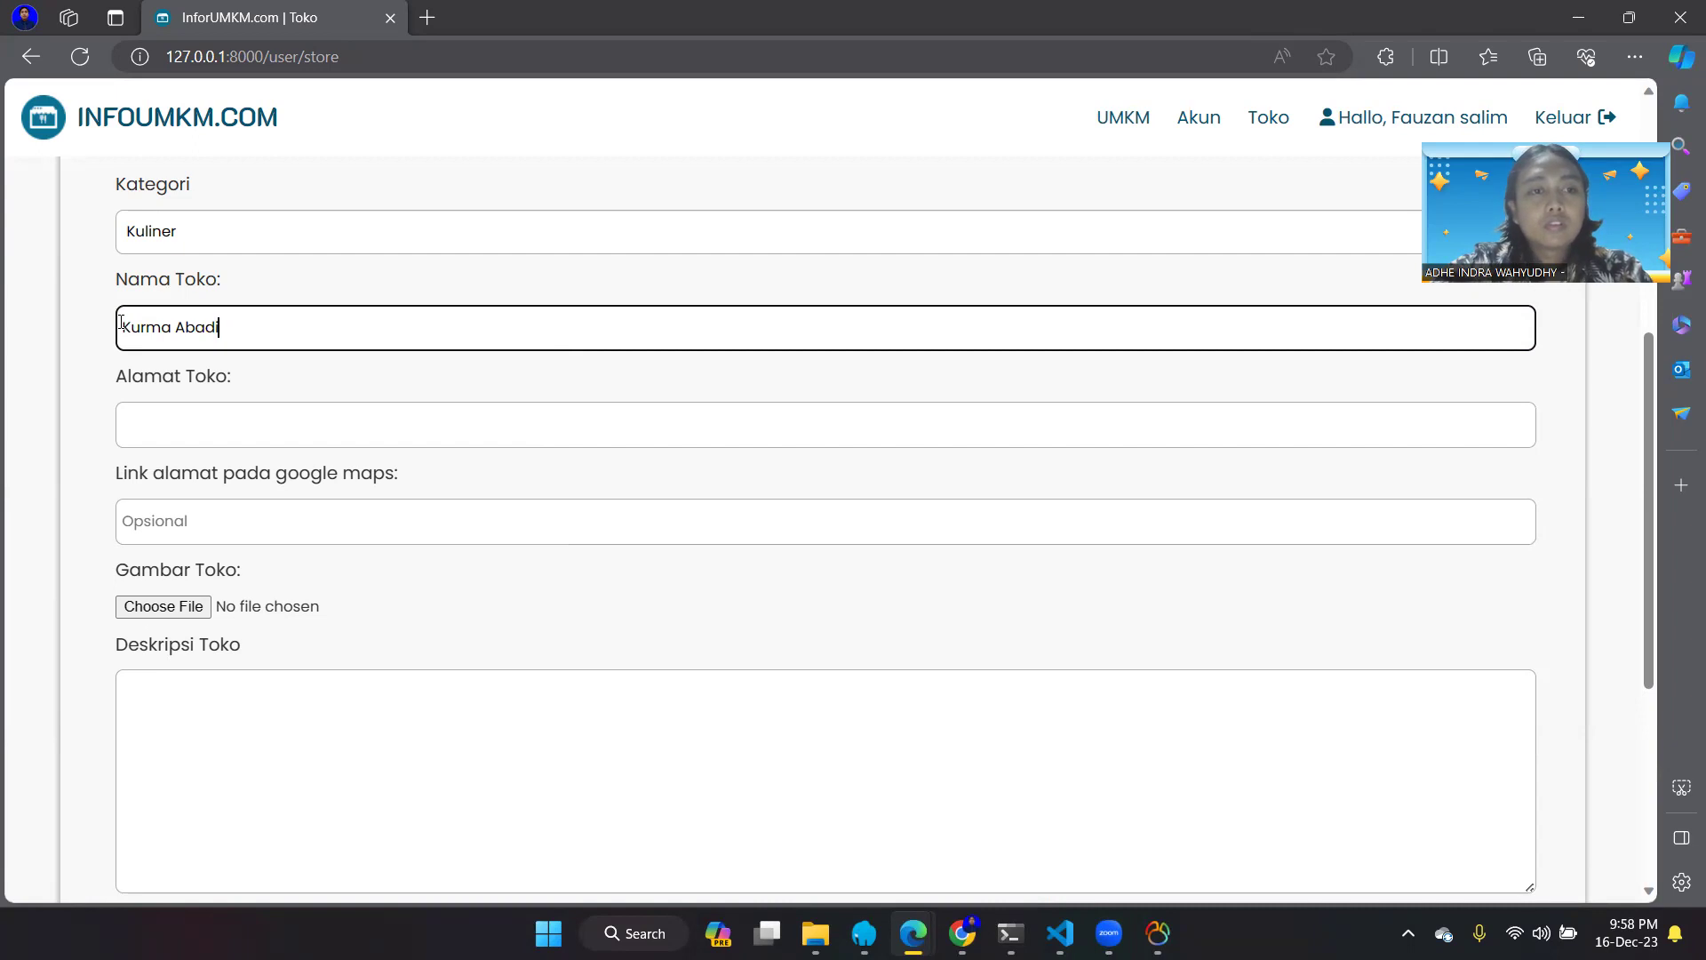
- Enter 'Jl Bangau' as the Alamat Toko
click(192, 414)
text(Jl)
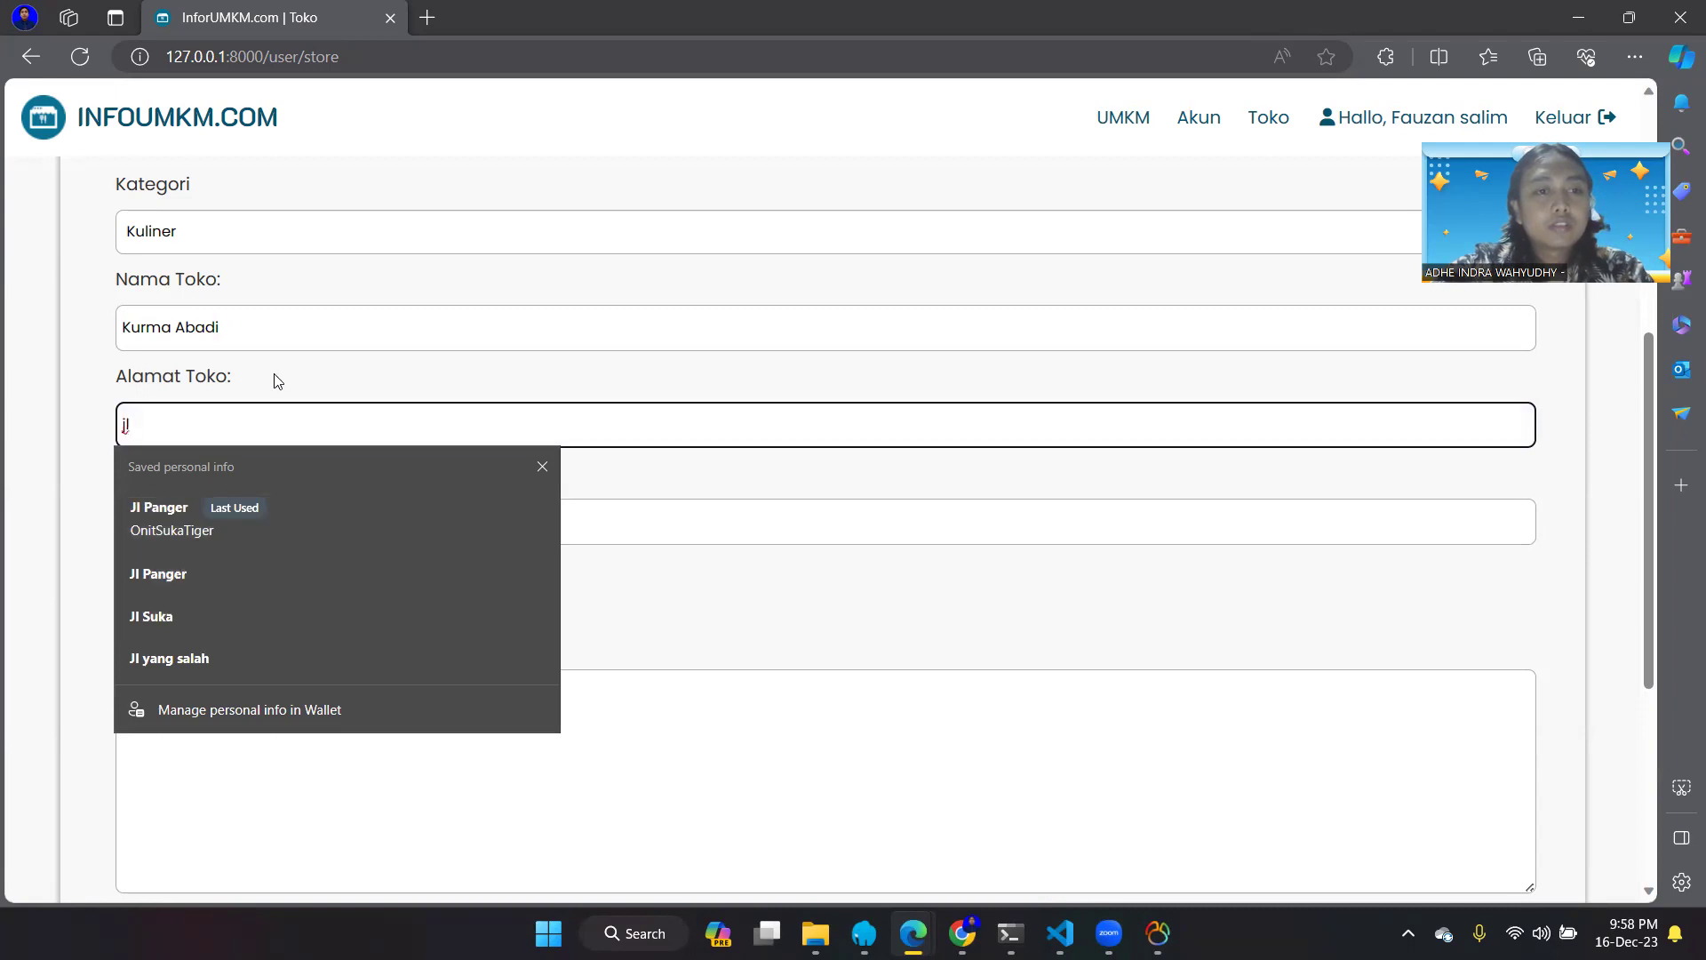
key(BackSpace)
key(BackSpace)
text(Jl )
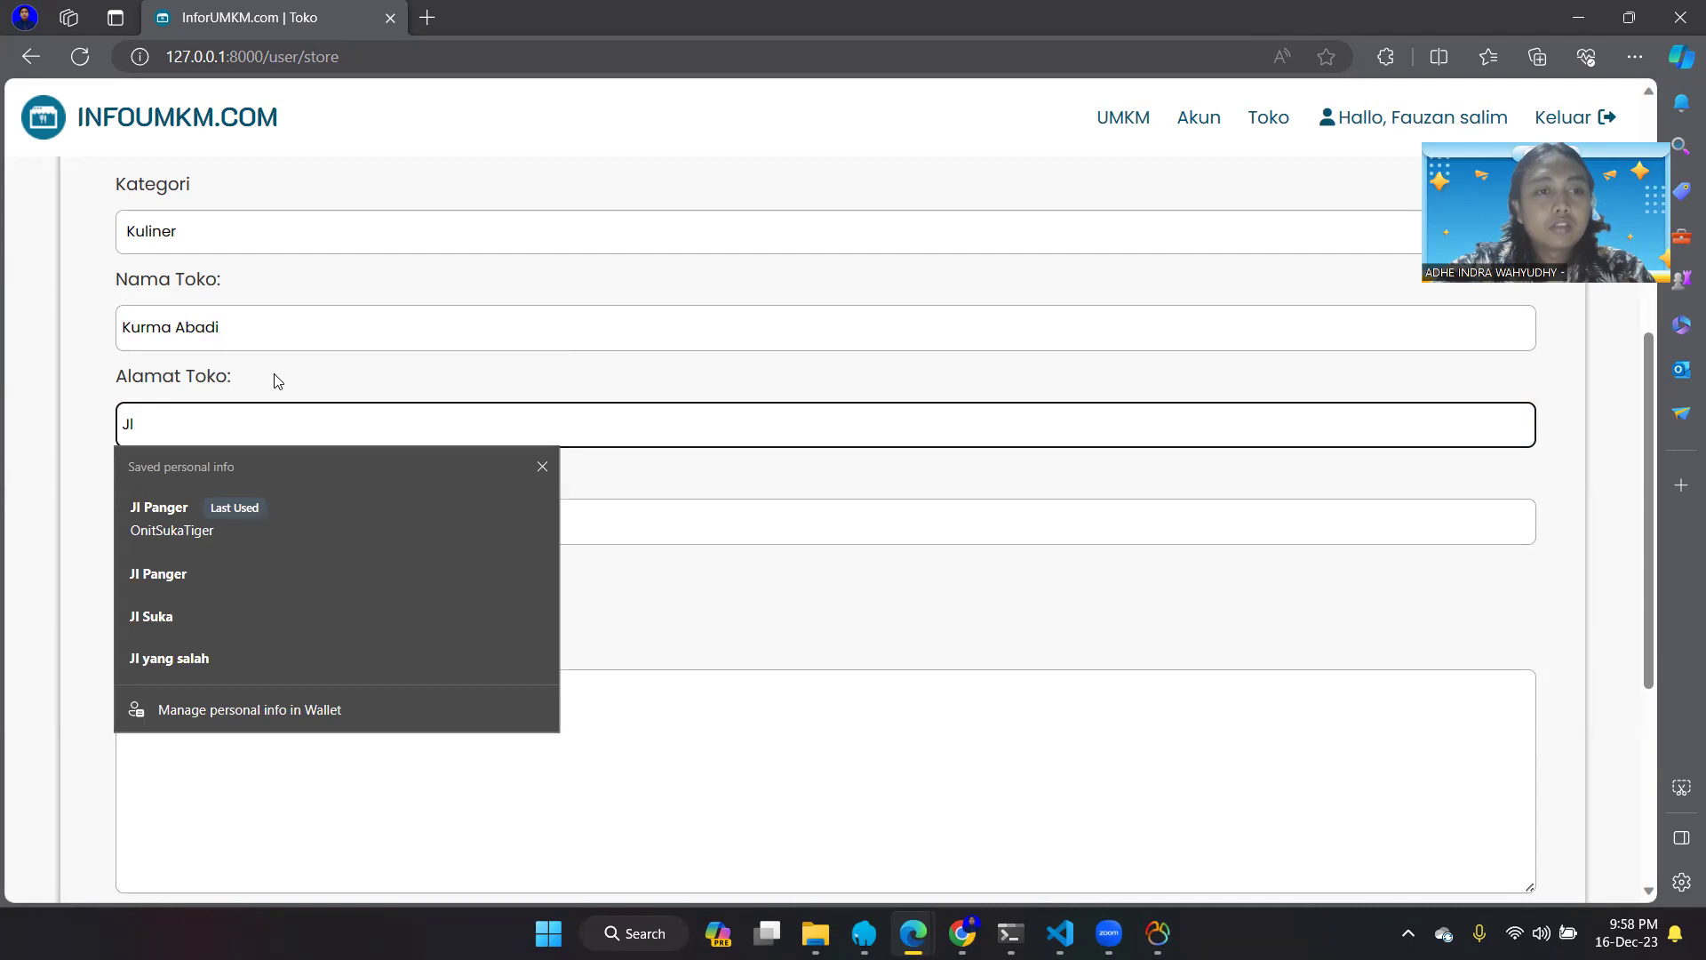
text(Bangau)
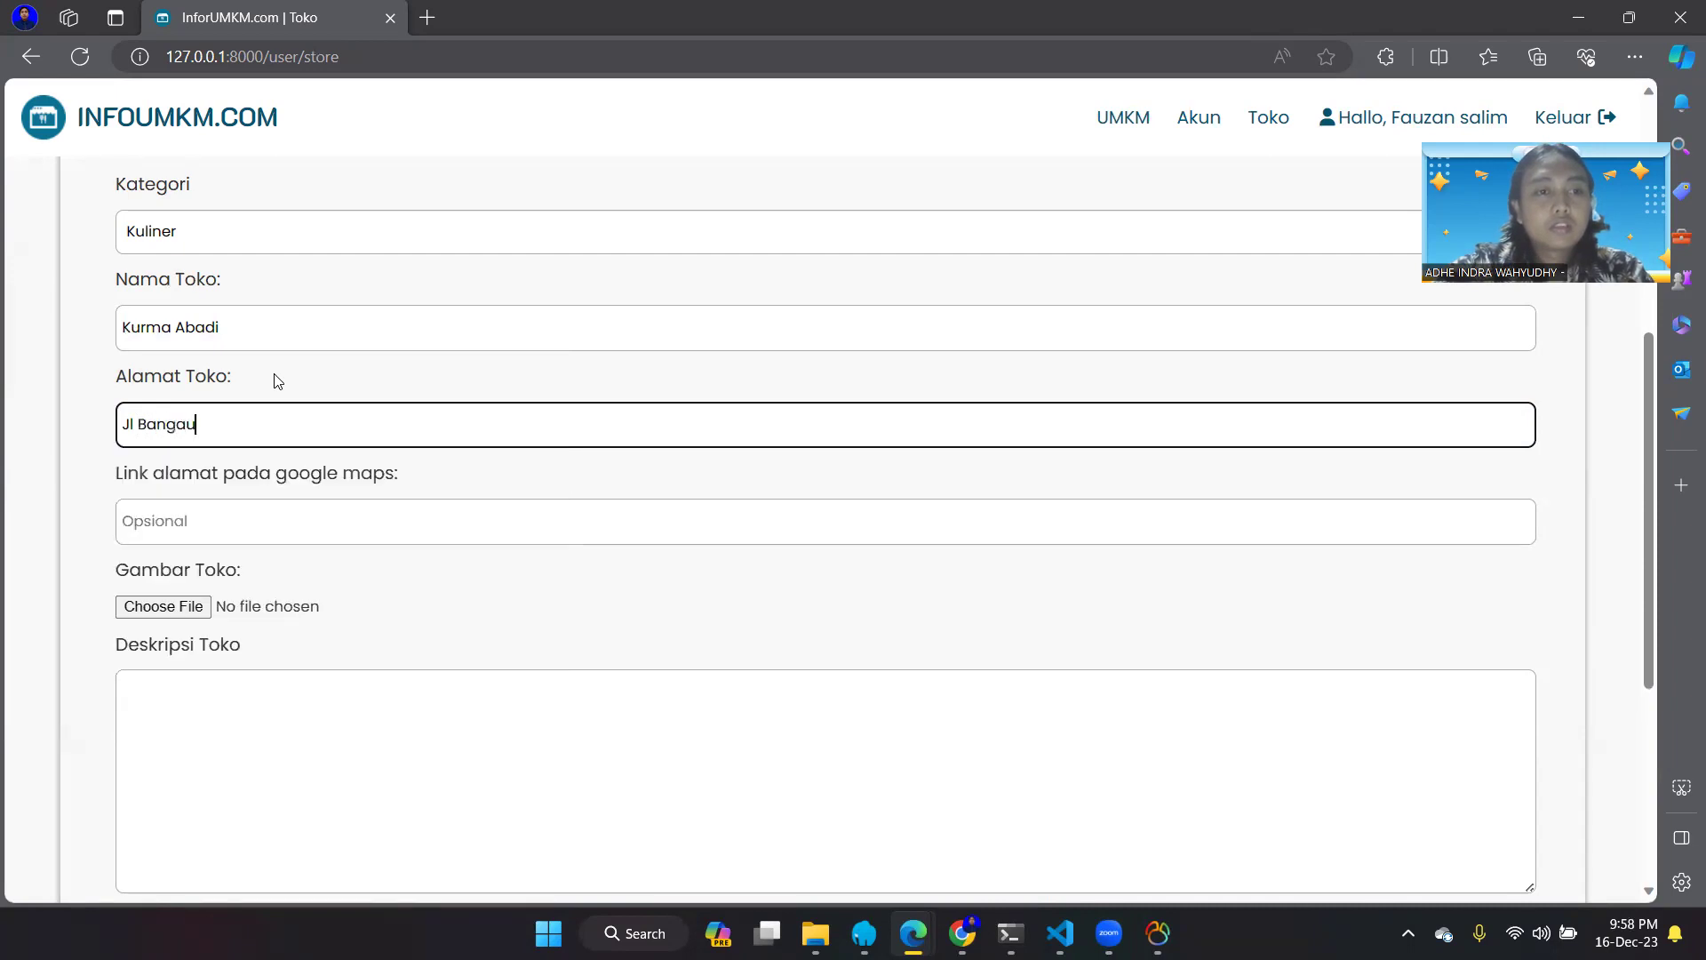
scroll(293, 497, down, 1)
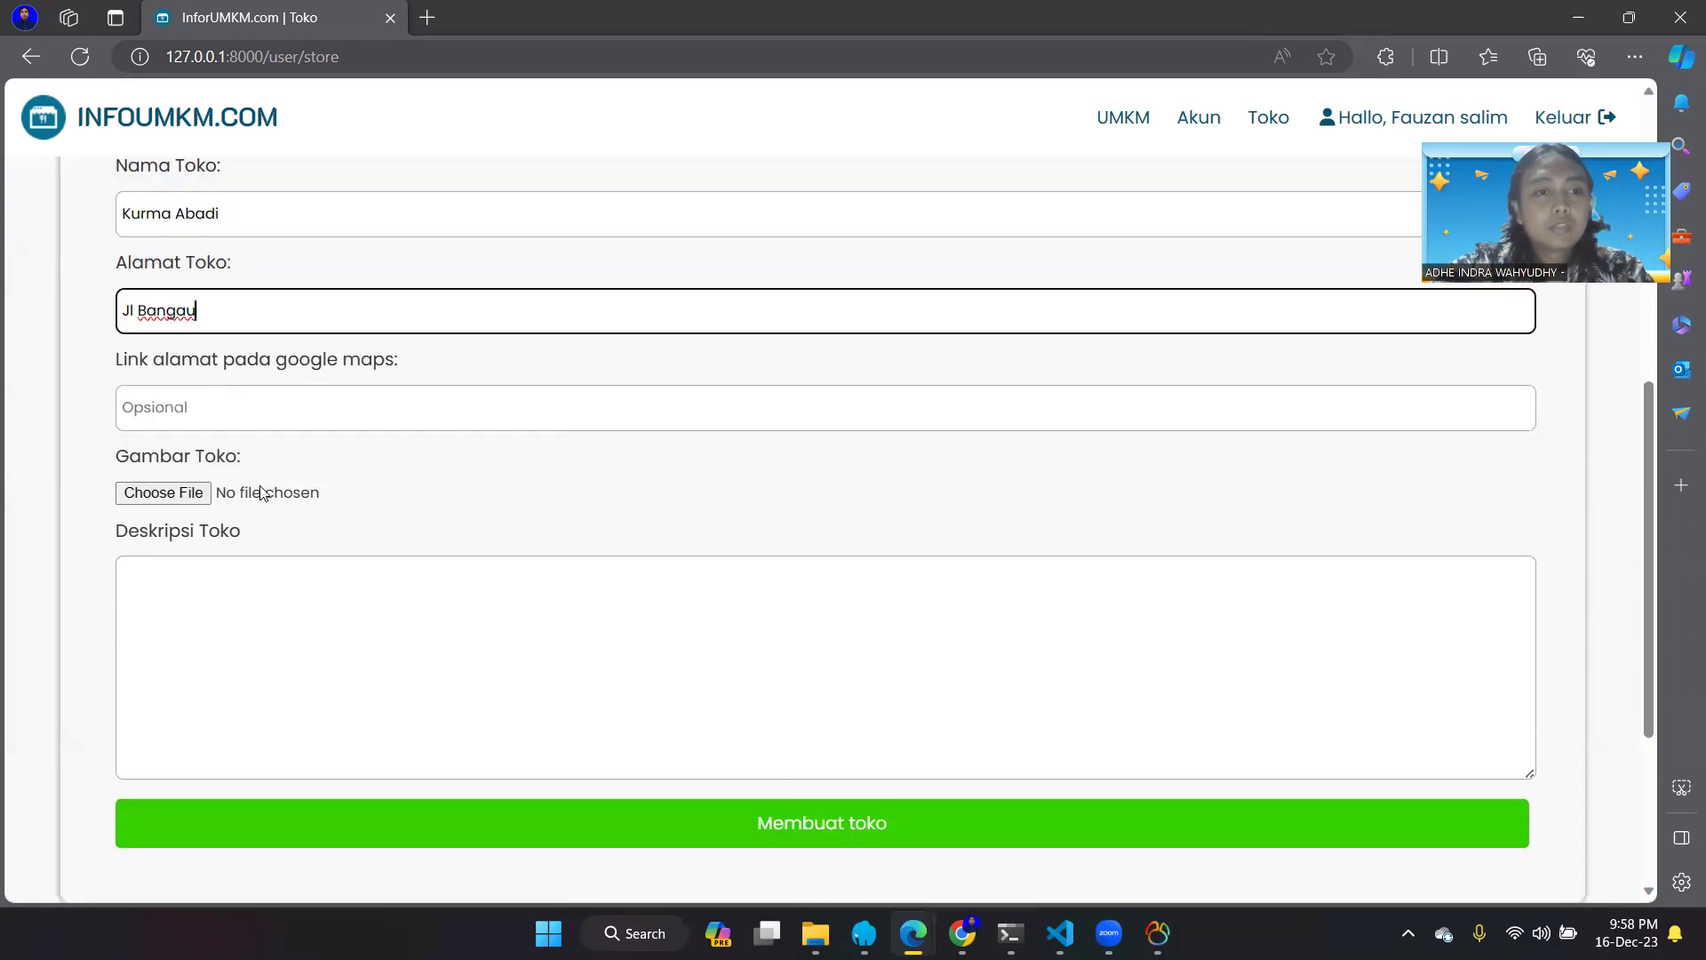
scroll(273, 533, down, 1)
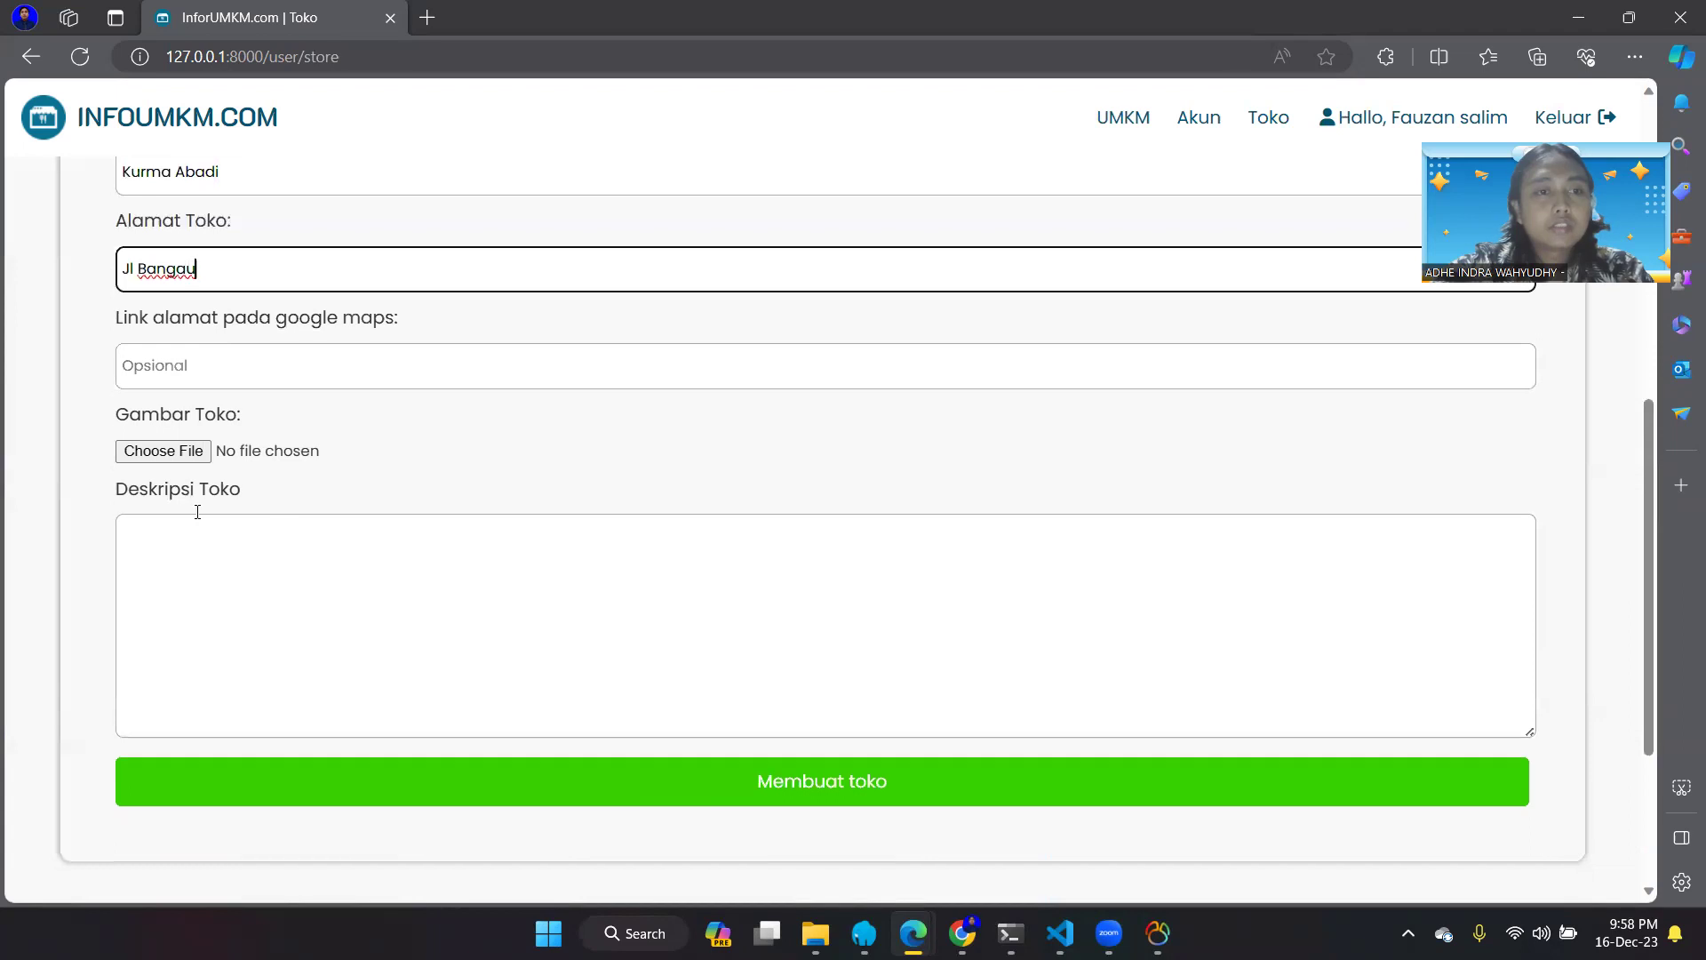
click(186, 453)
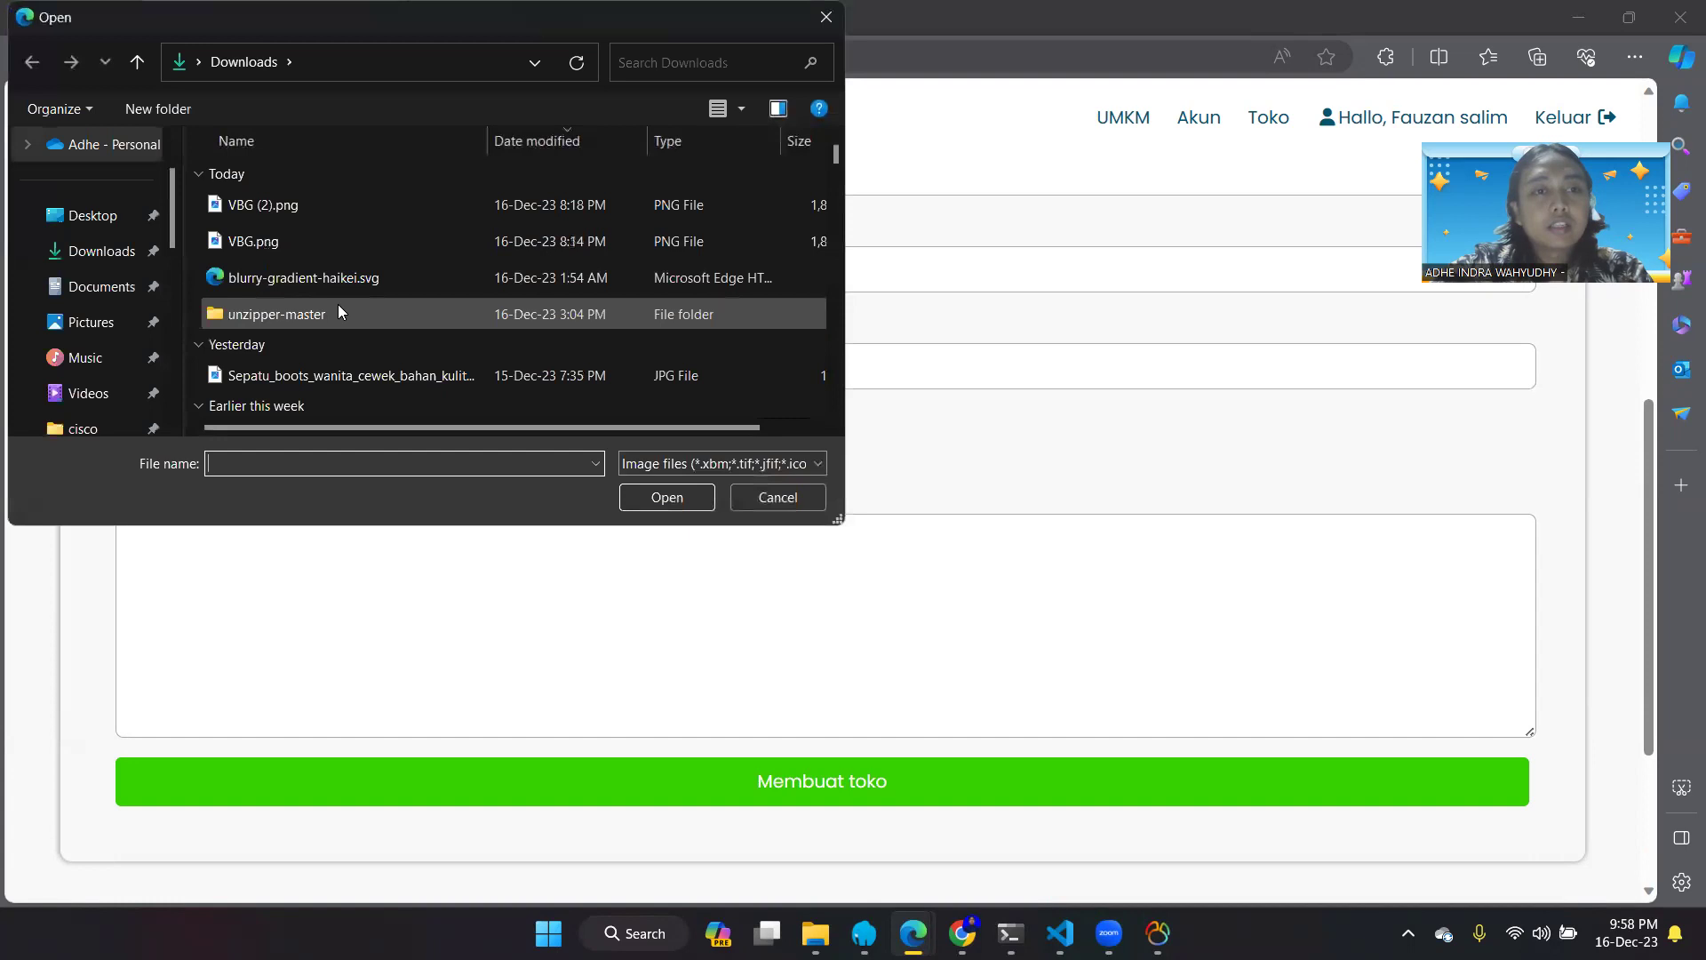
- Attach the last-week JPEG as the store image
scroll(339, 306, down, 2)
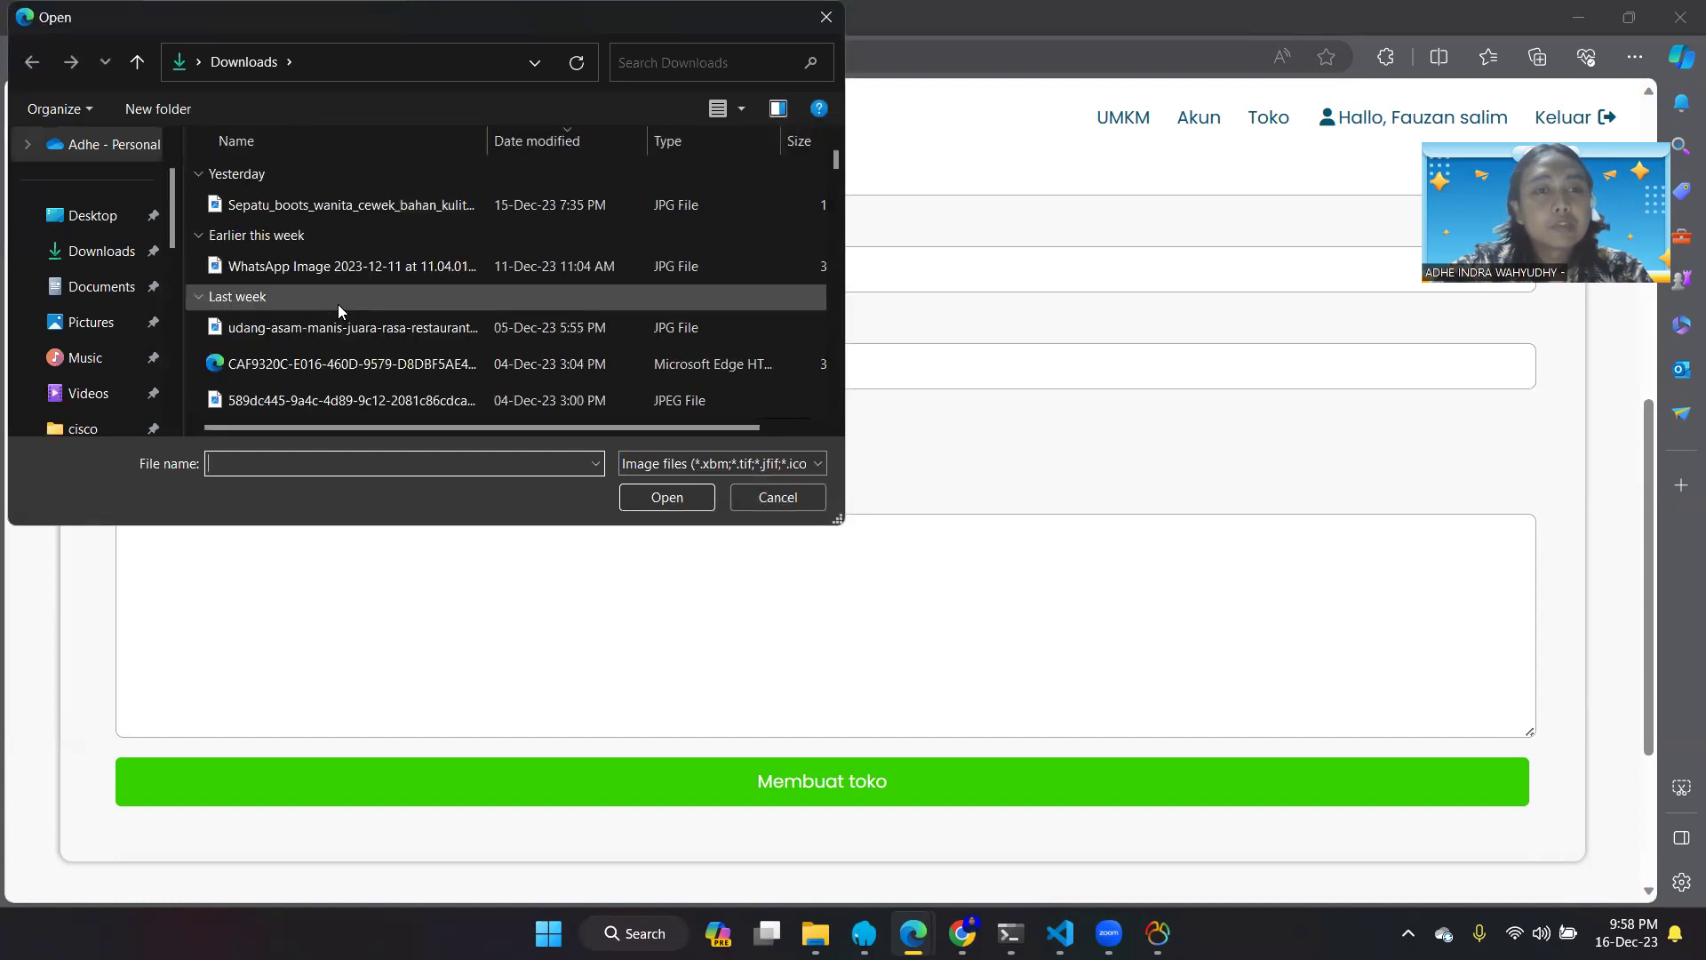
click(400, 400)
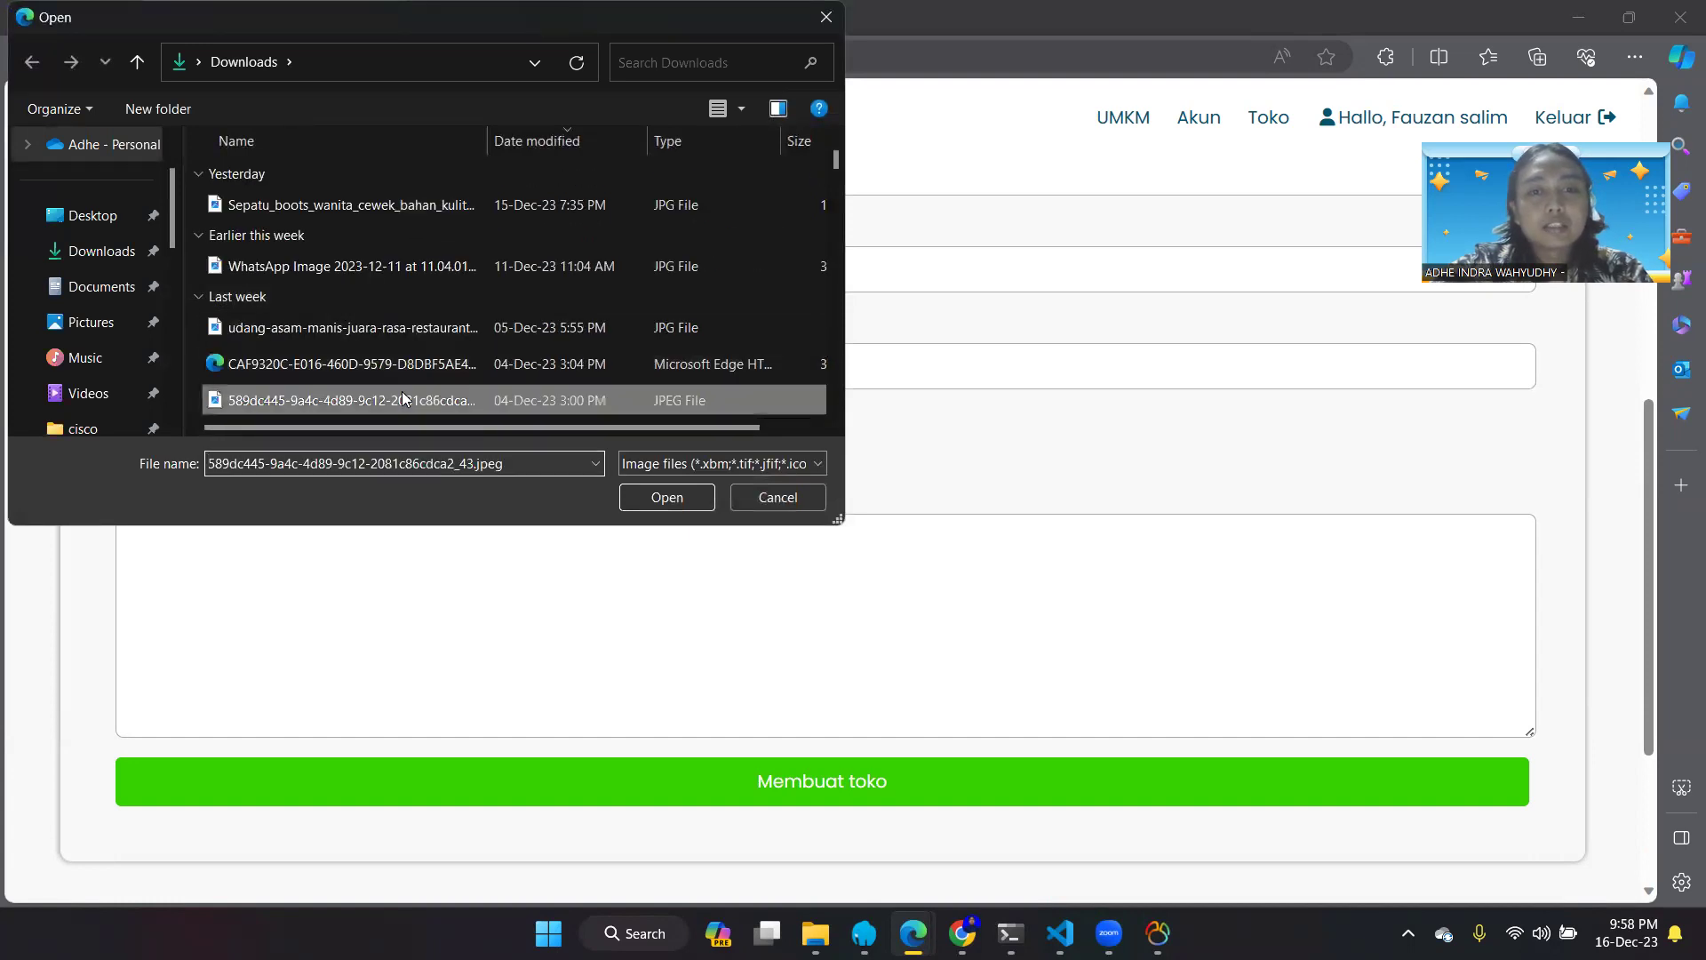
click(690, 498)
- Describe the store as 'menjual Oleh oleh dari arab' and create Kurma Abadi
click(409, 594)
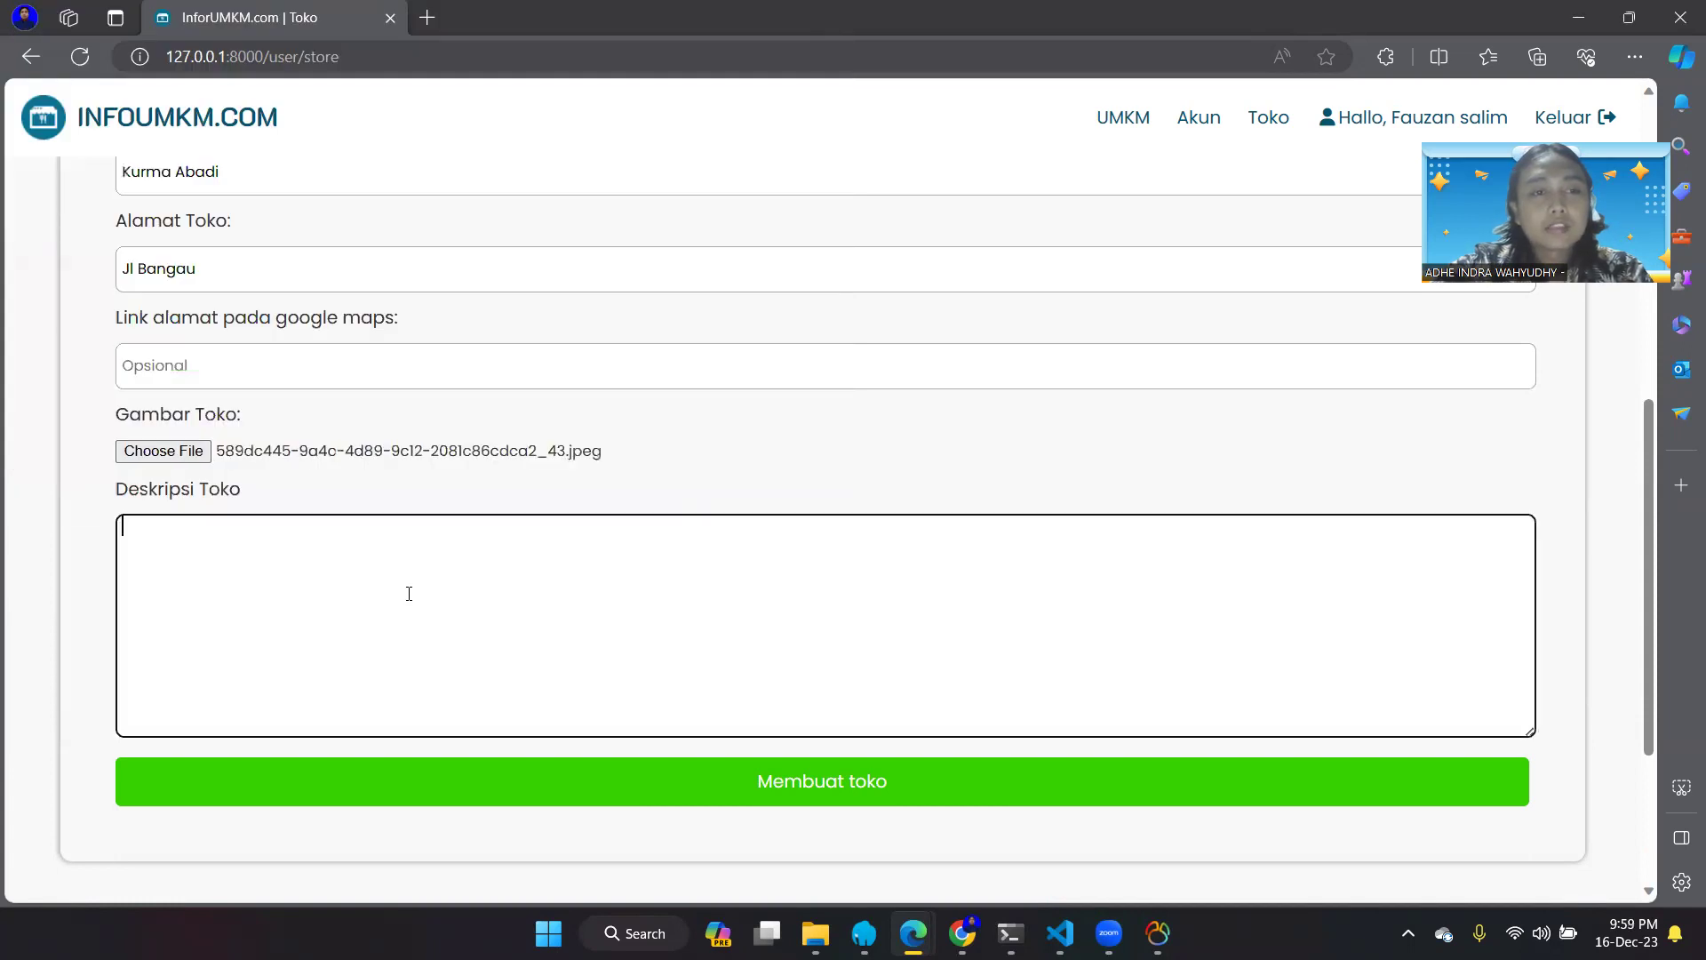
text(A)
key(BackSpace)
text(menjual Oleh oleh dari )
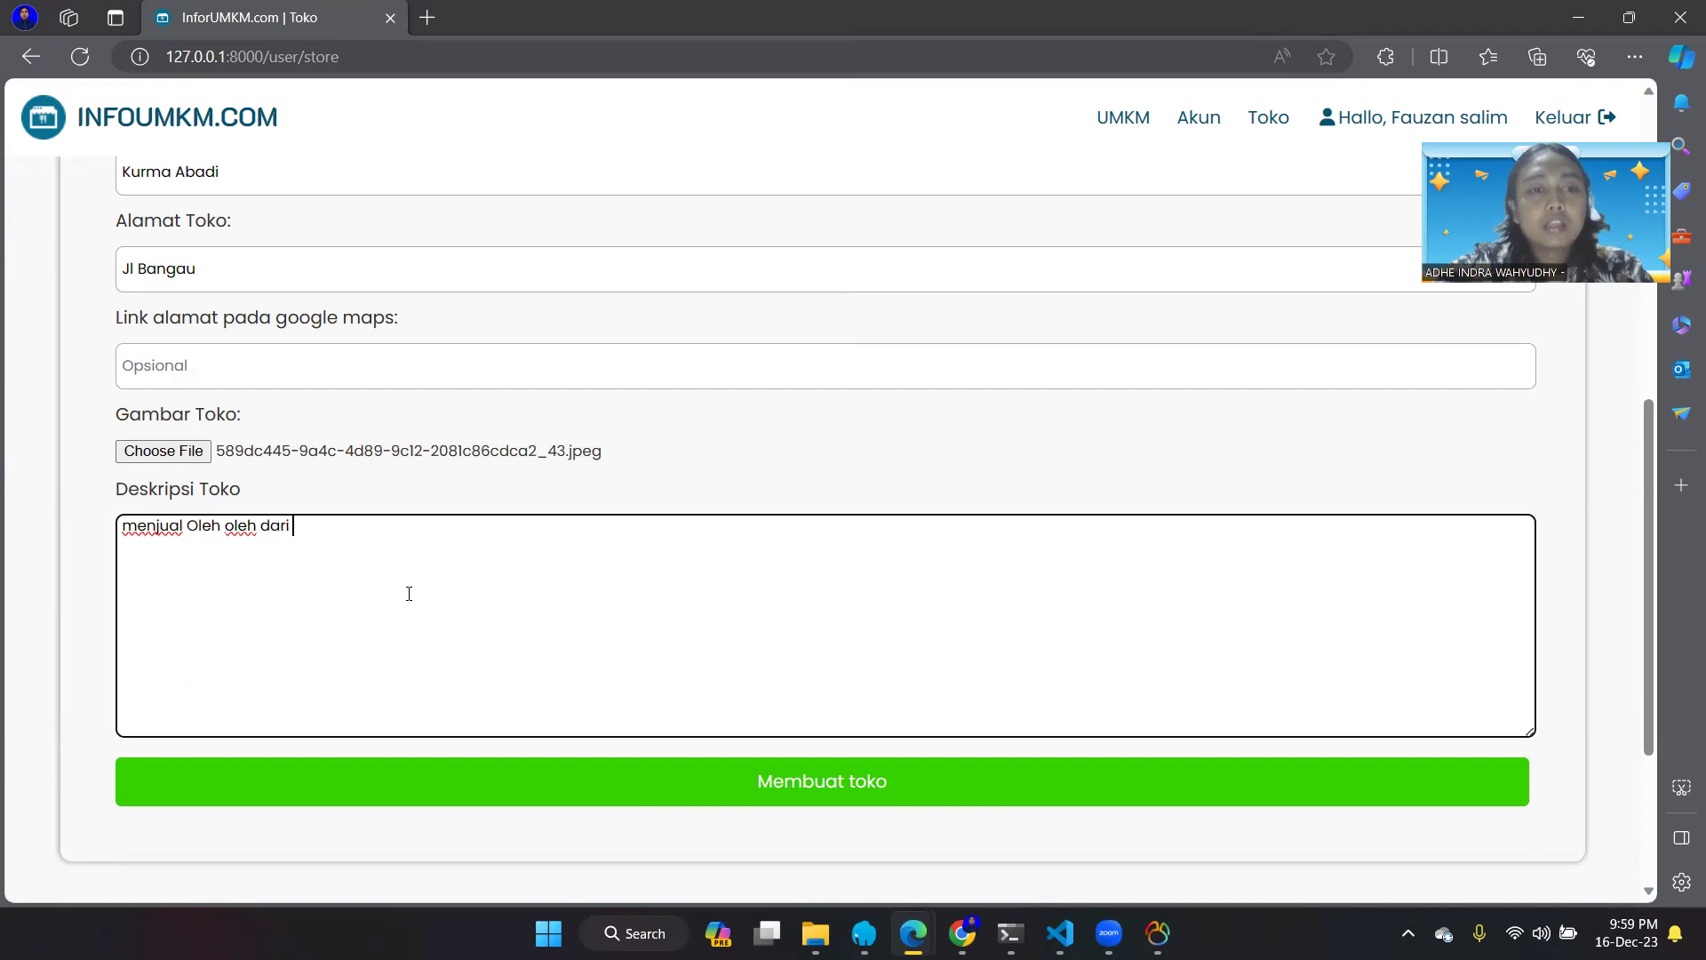
text(arab)
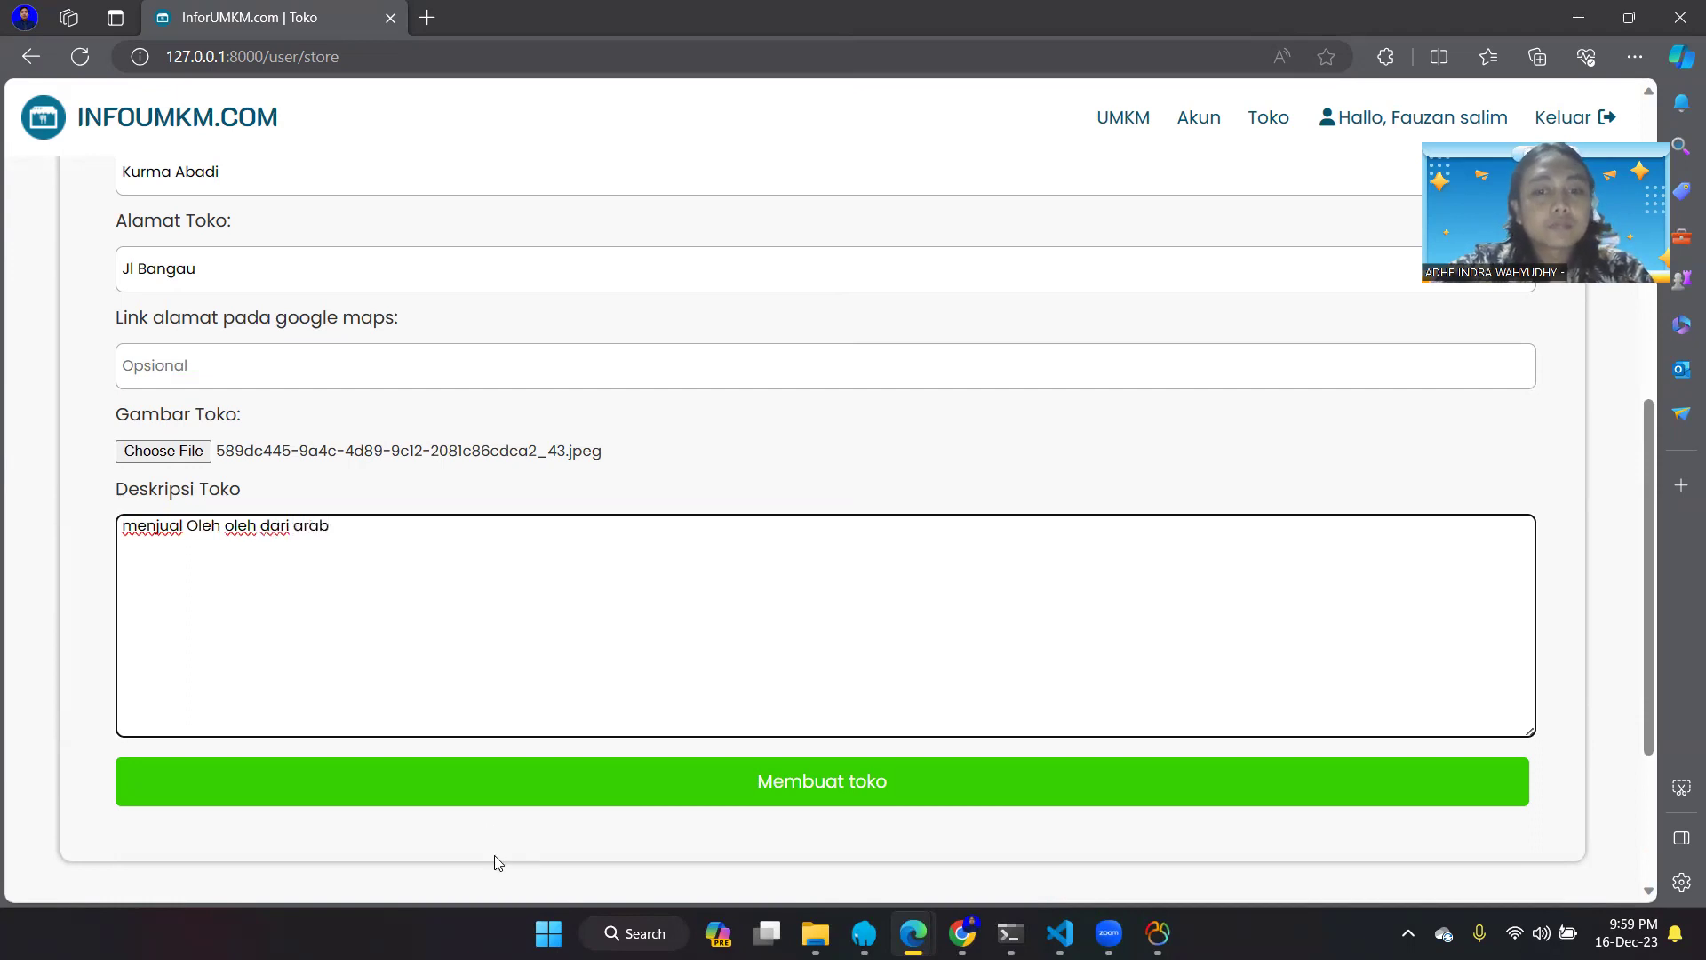
click(664, 786)
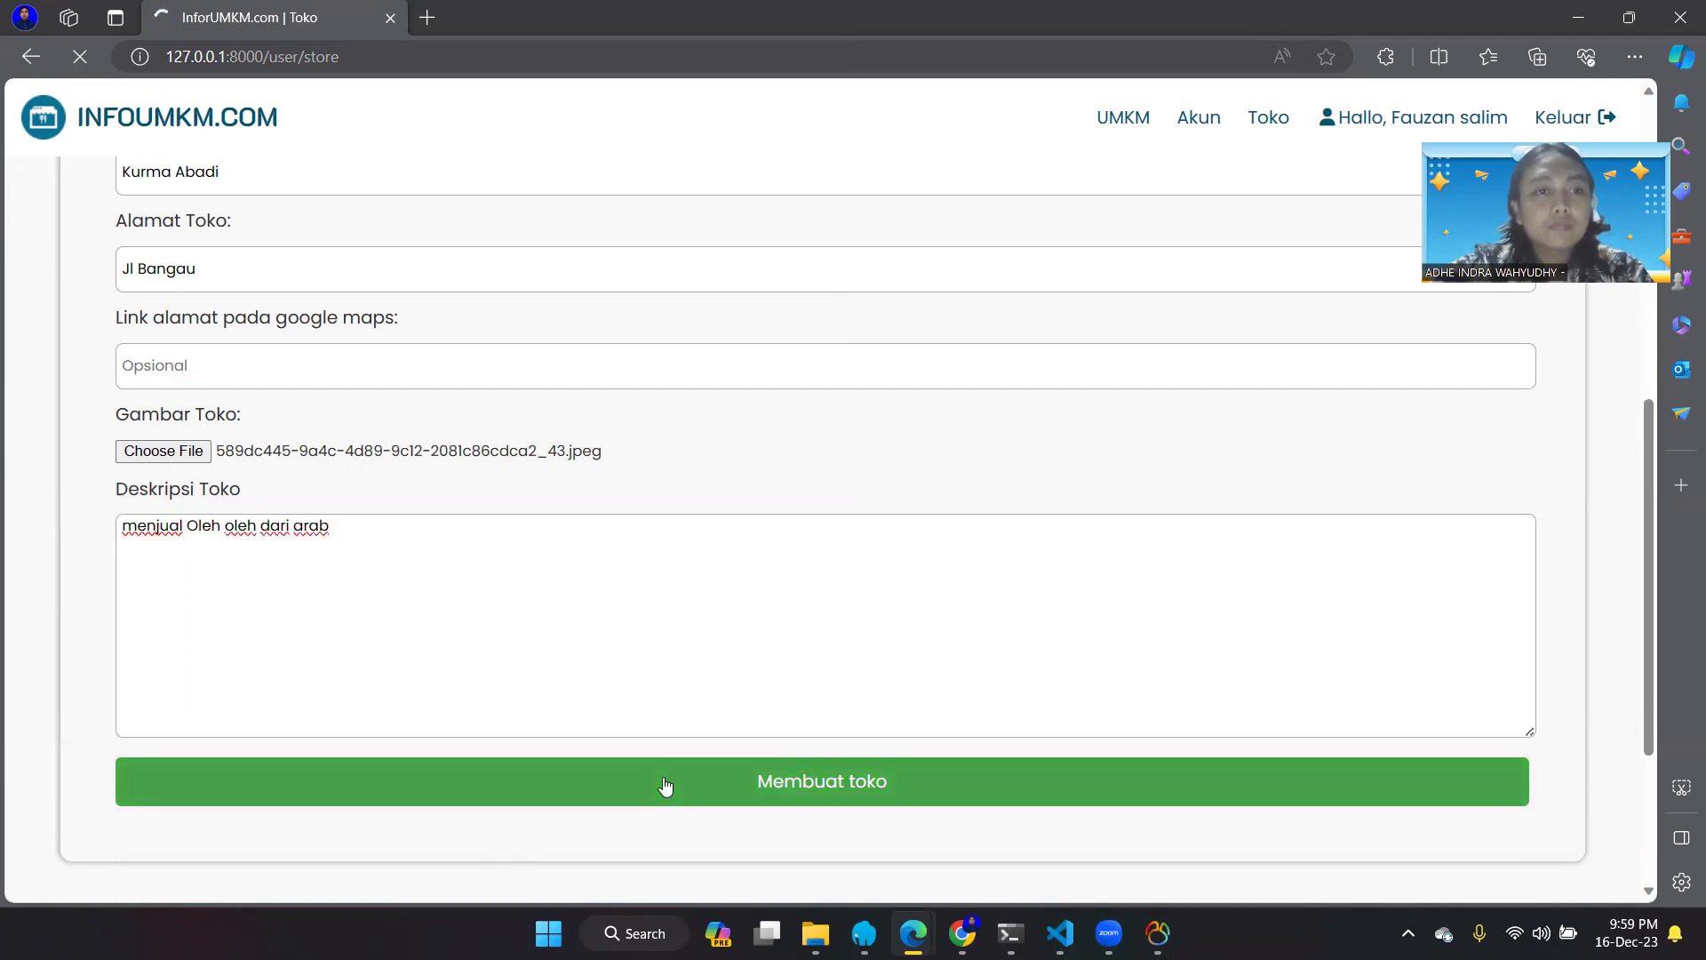
scroll(499, 456, down, 7)
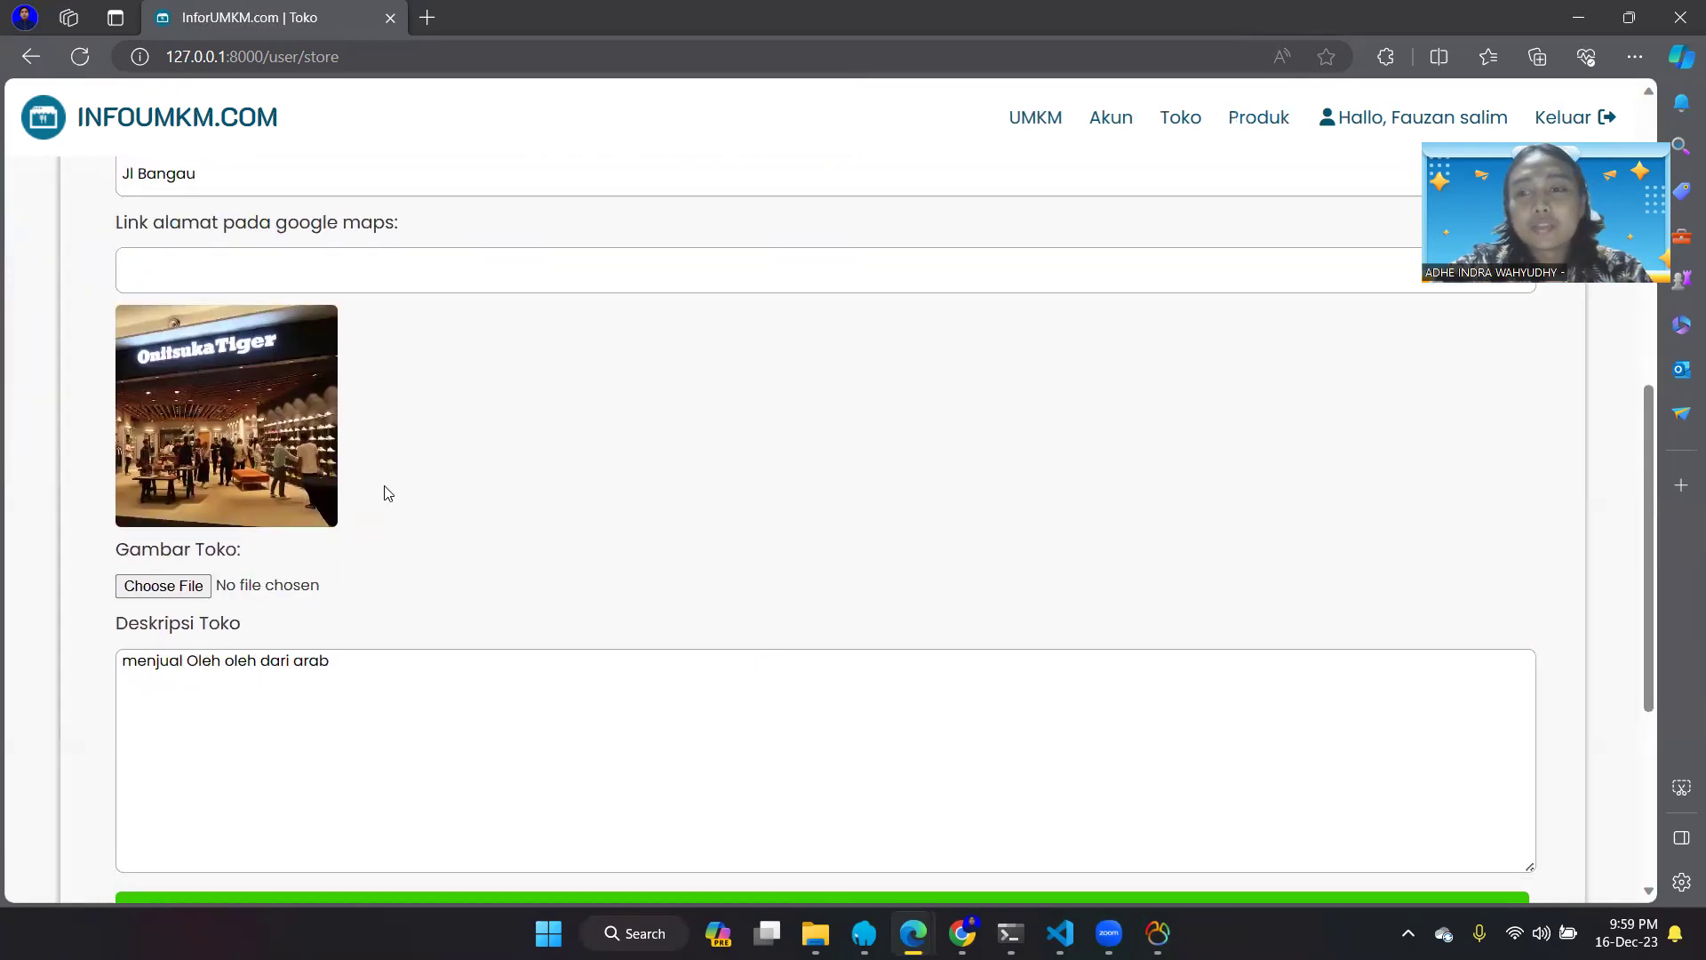
scroll(388, 493, up, 8)
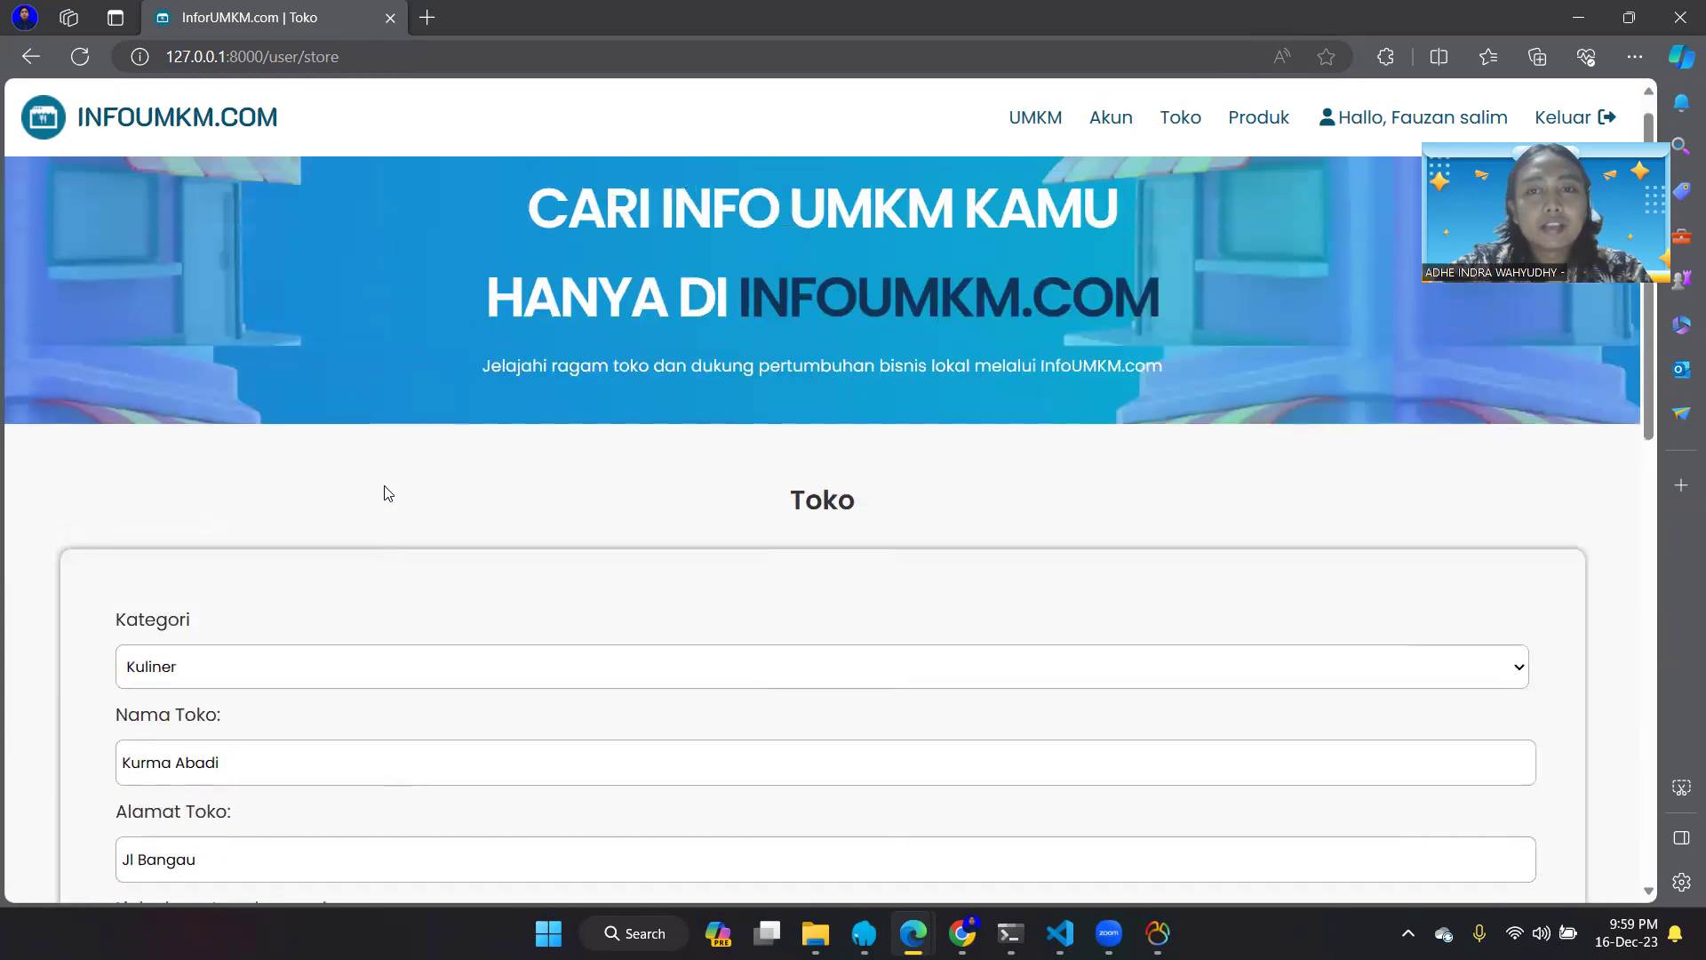
- On the Produk page, enter product name Kurma segar and price 100000
click(1246, 124)
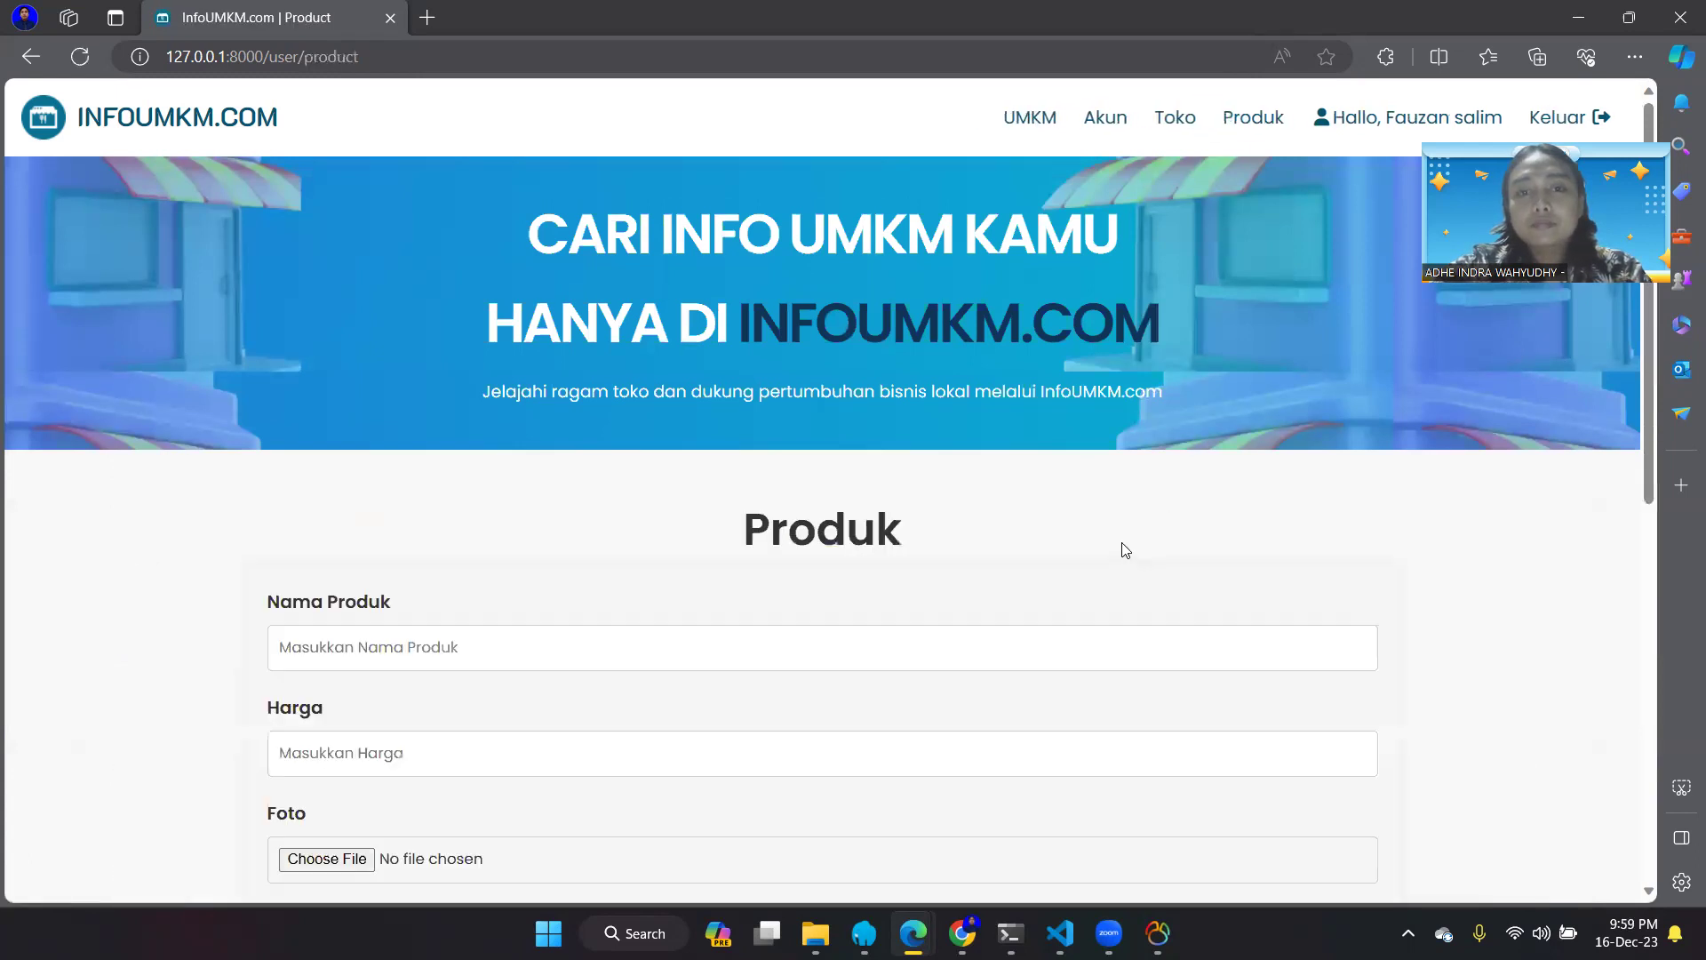
scroll(1123, 538, down, 8)
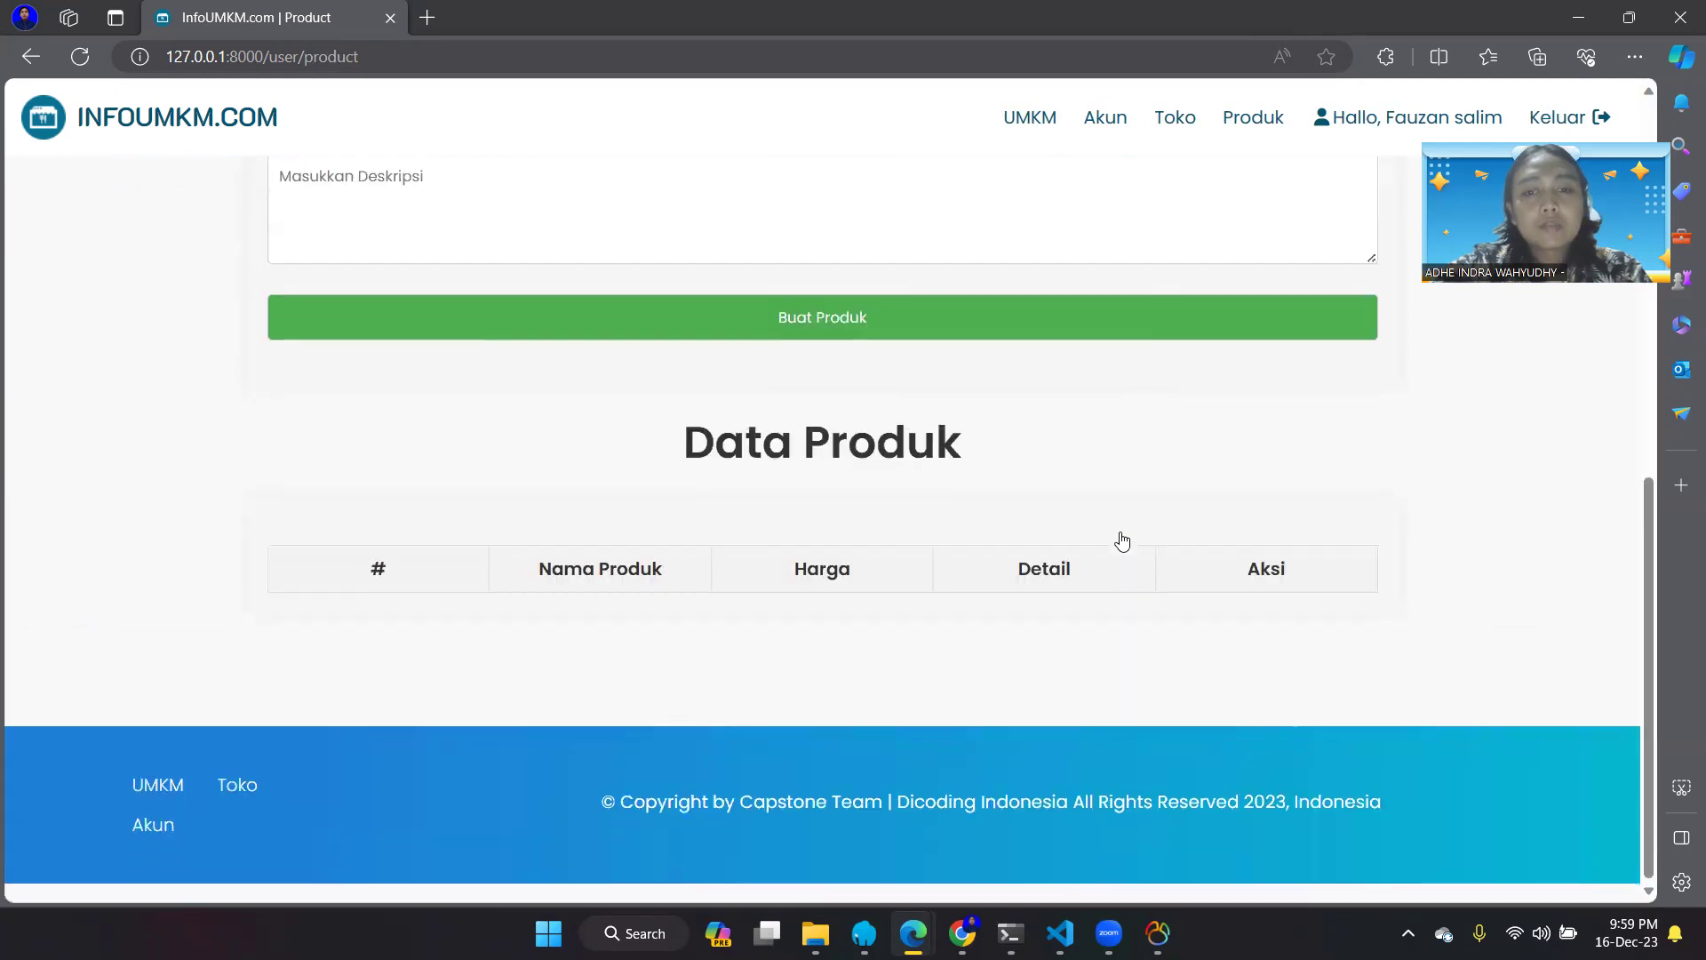
scroll(1119, 537, up, 5)
click(693, 307)
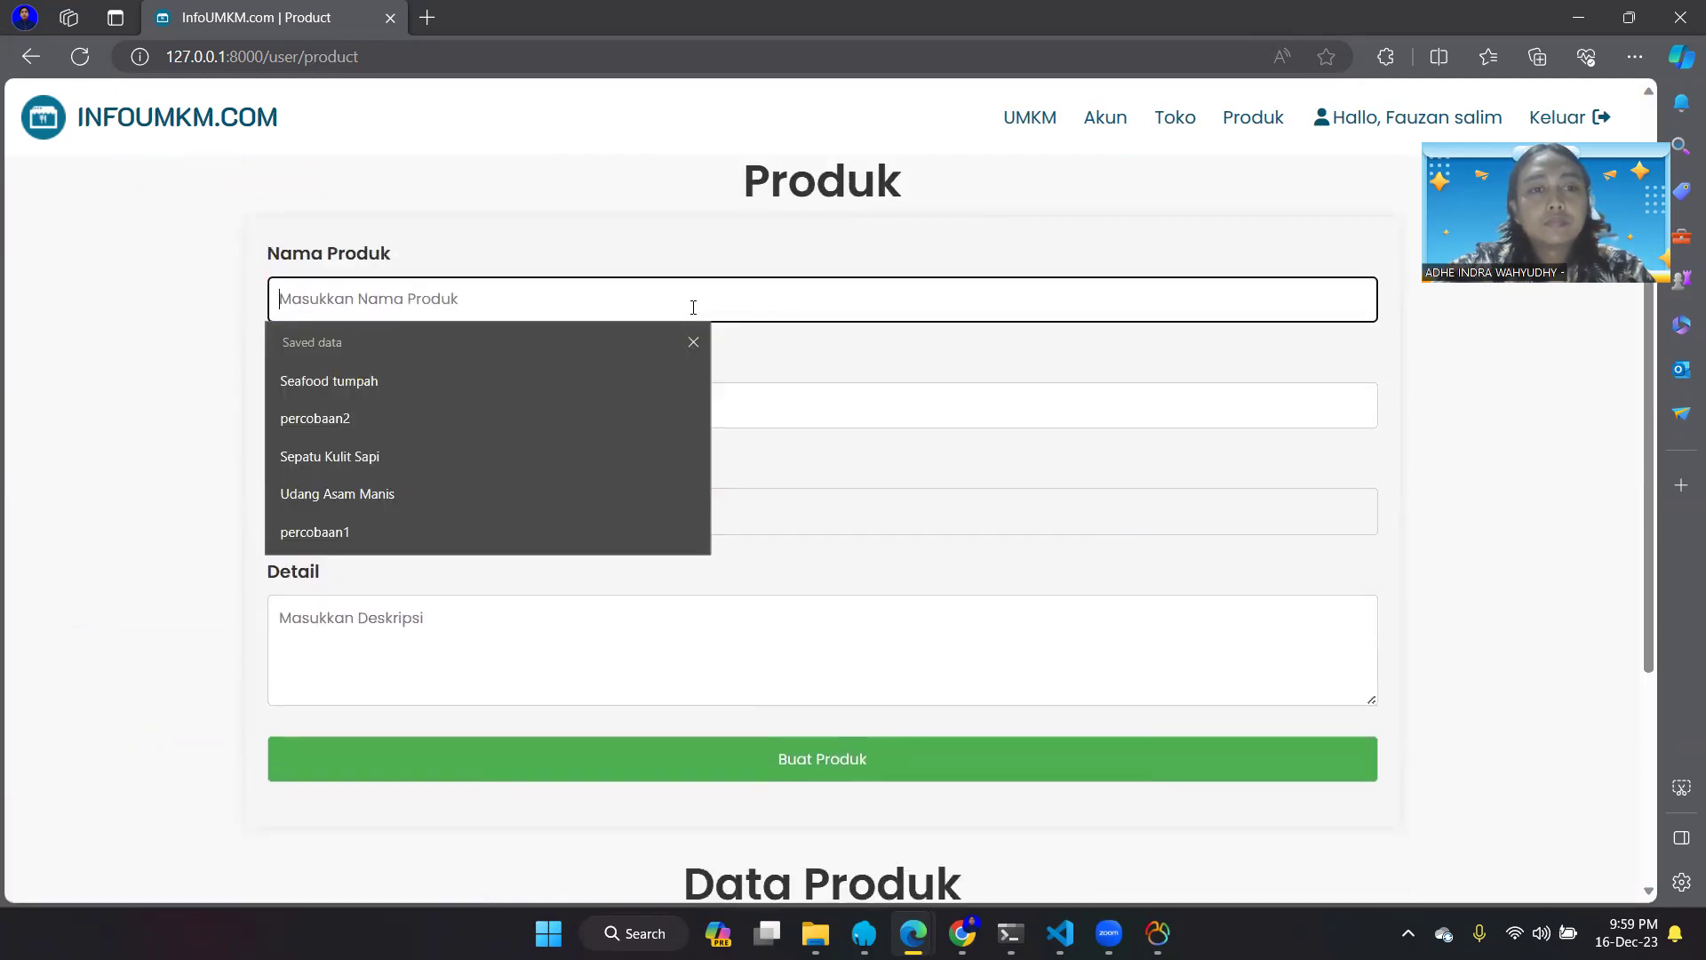
text(Kurma segar)
click(706, 391)
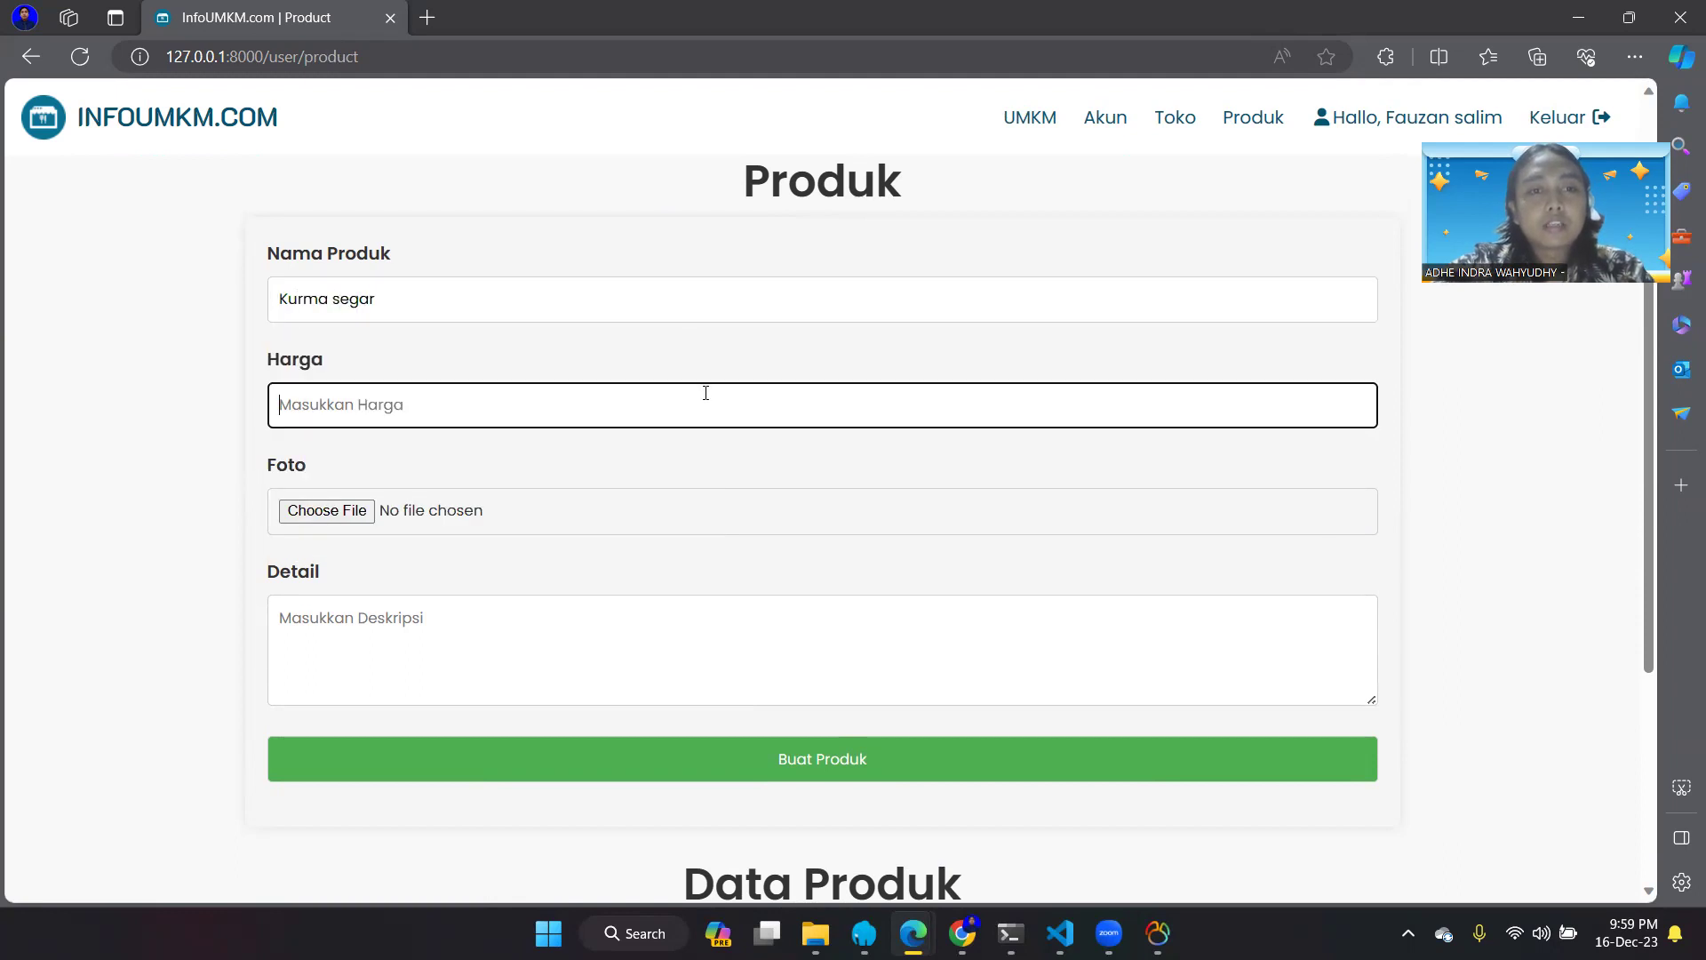
text(10000)
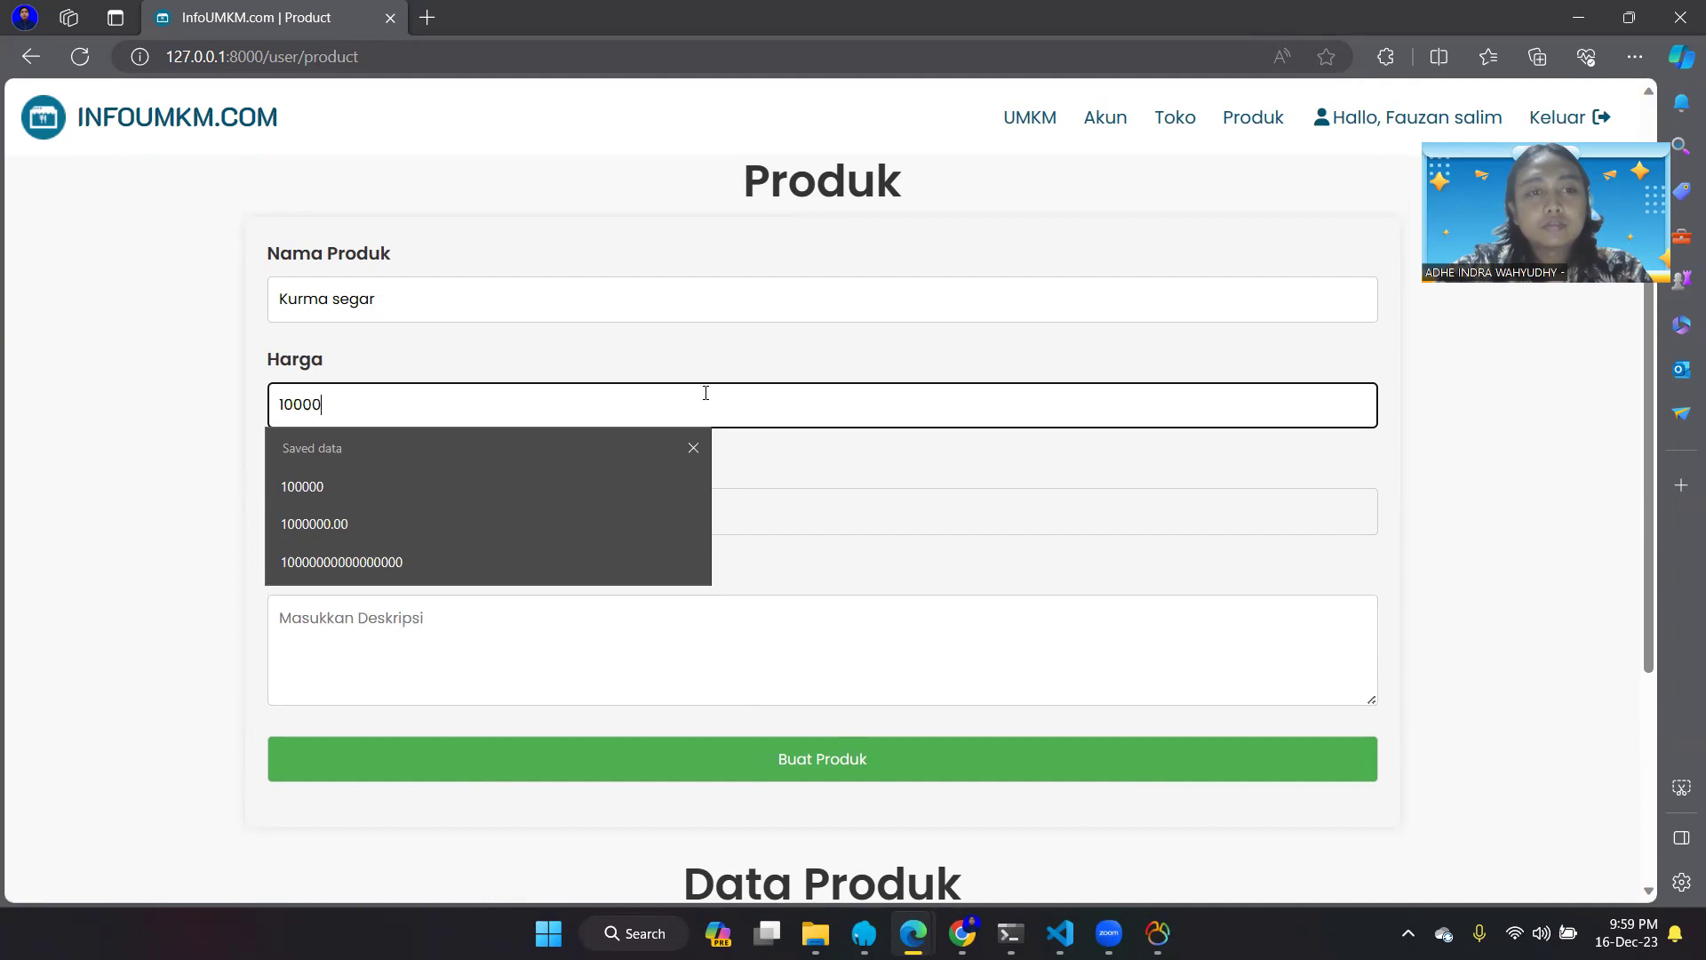
- Attach the boots photo and write the detail 'Kurma berkualitas tinggi'
click(907, 512)
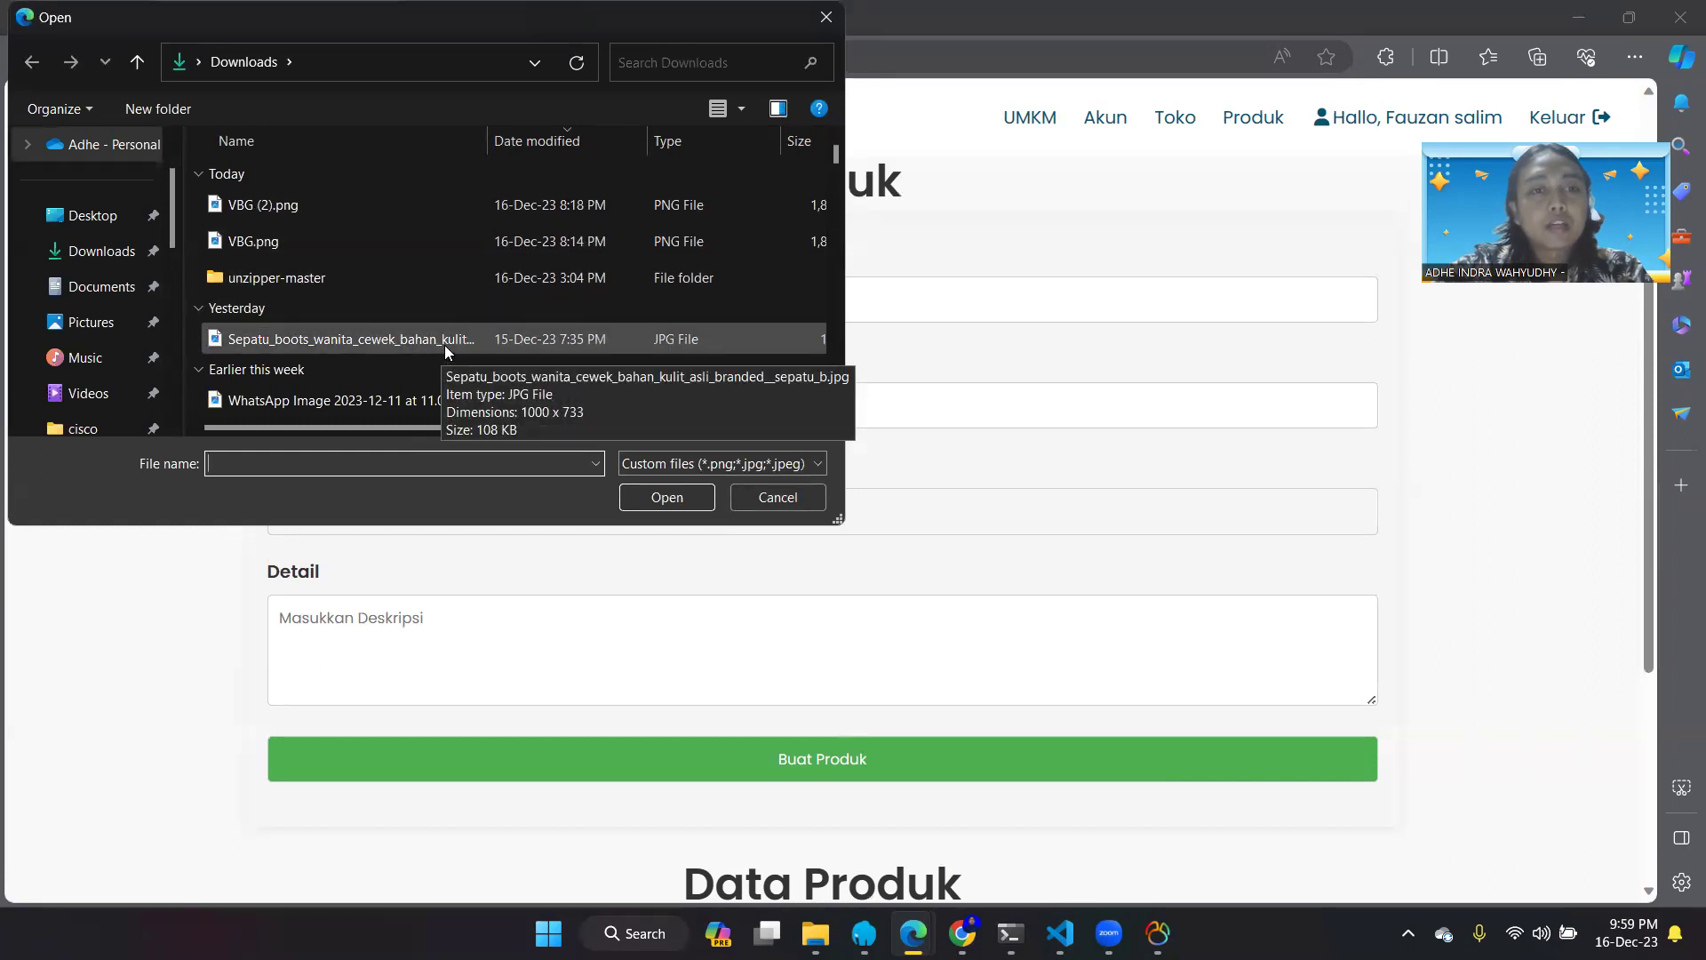
click(446, 344)
click(662, 497)
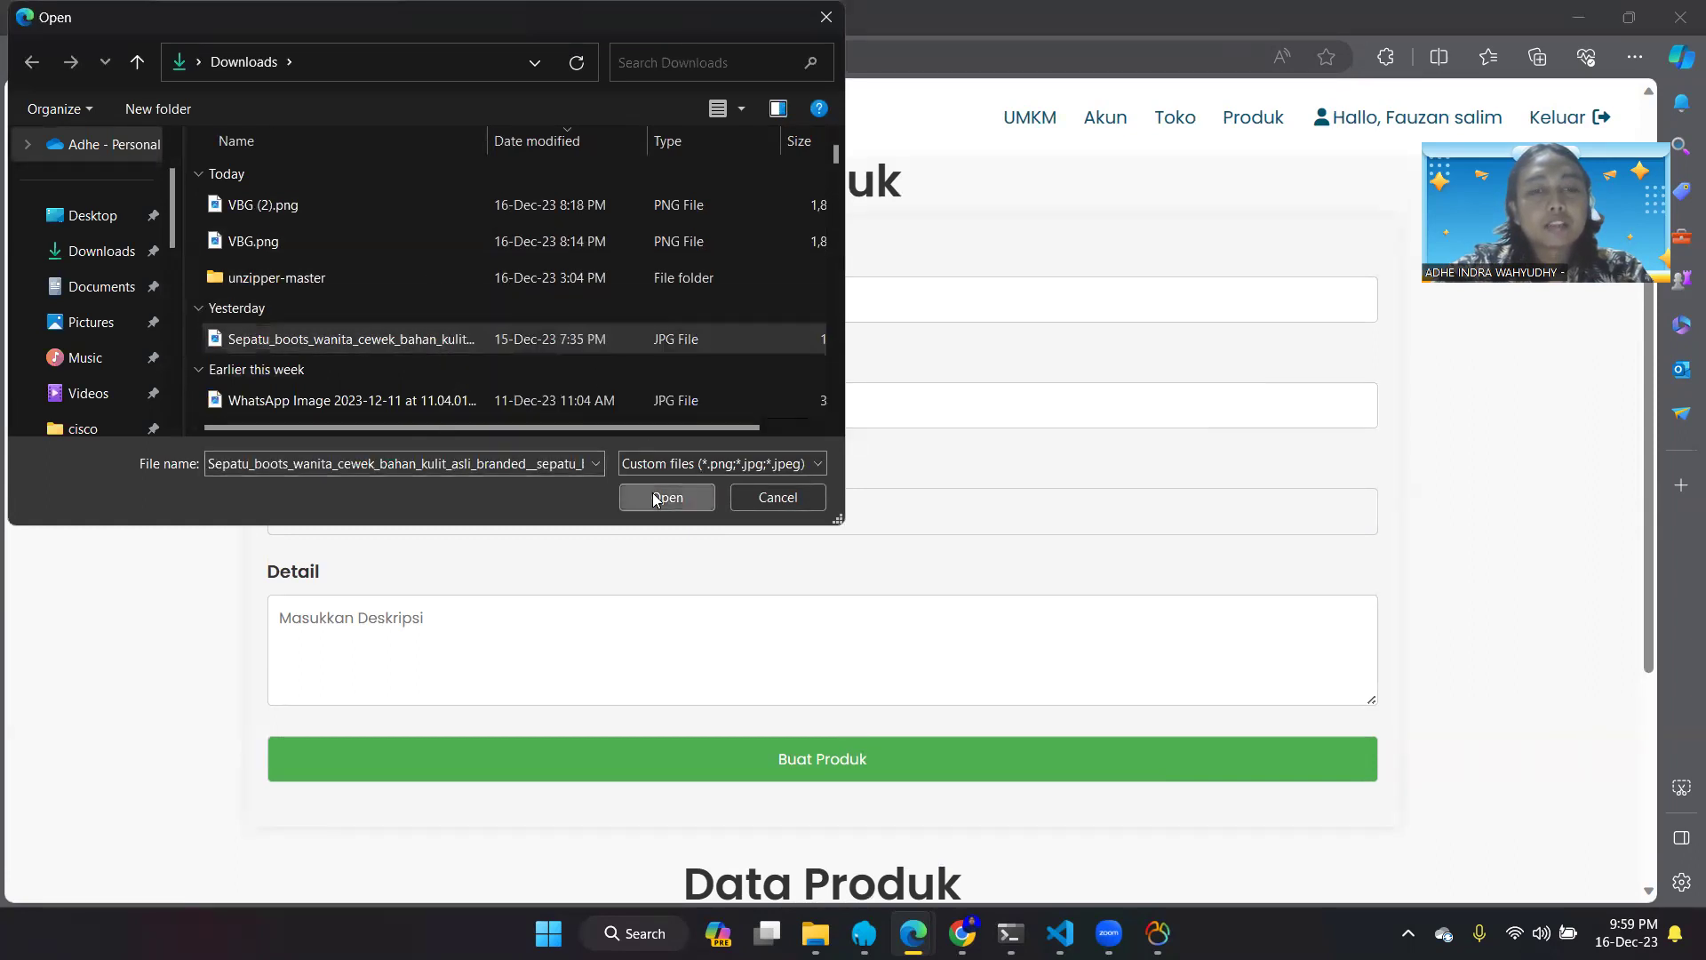
click(633, 633)
text(A)
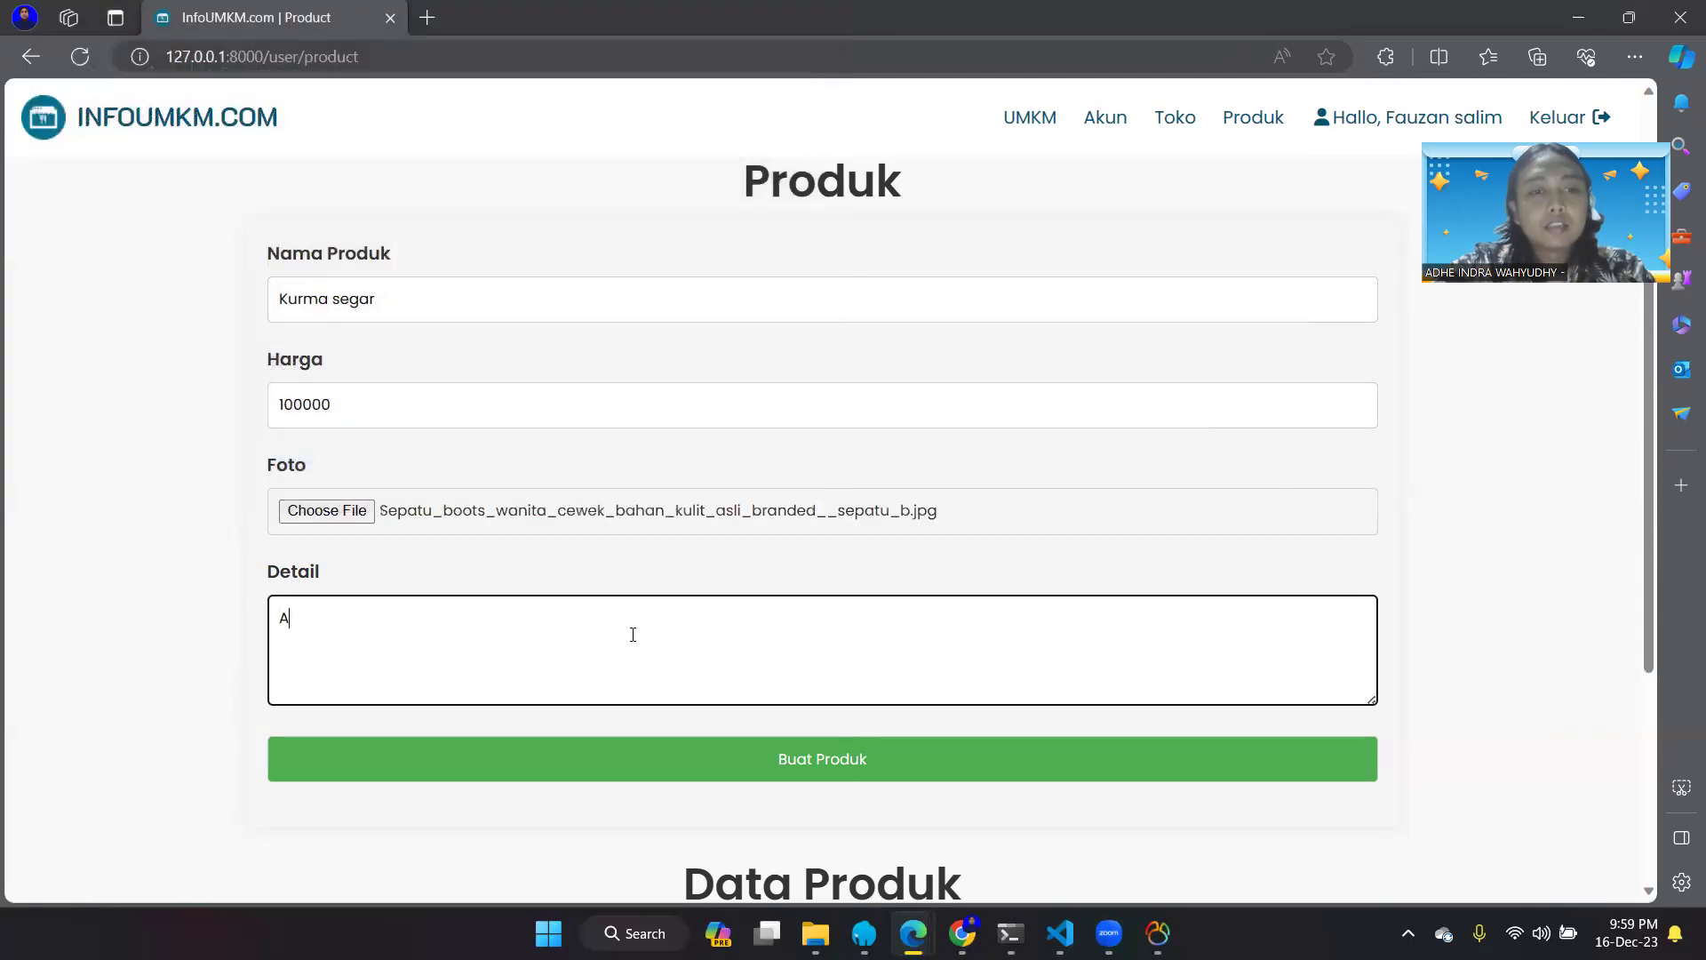
key(BackSpace)
text(Kurma berkualitr)
key(BackSpace)
text(as tinggi)
- Create the product with Buat Produk and open Kurma segar for editing
scroll(759, 736, down, 1)
click(822, 674)
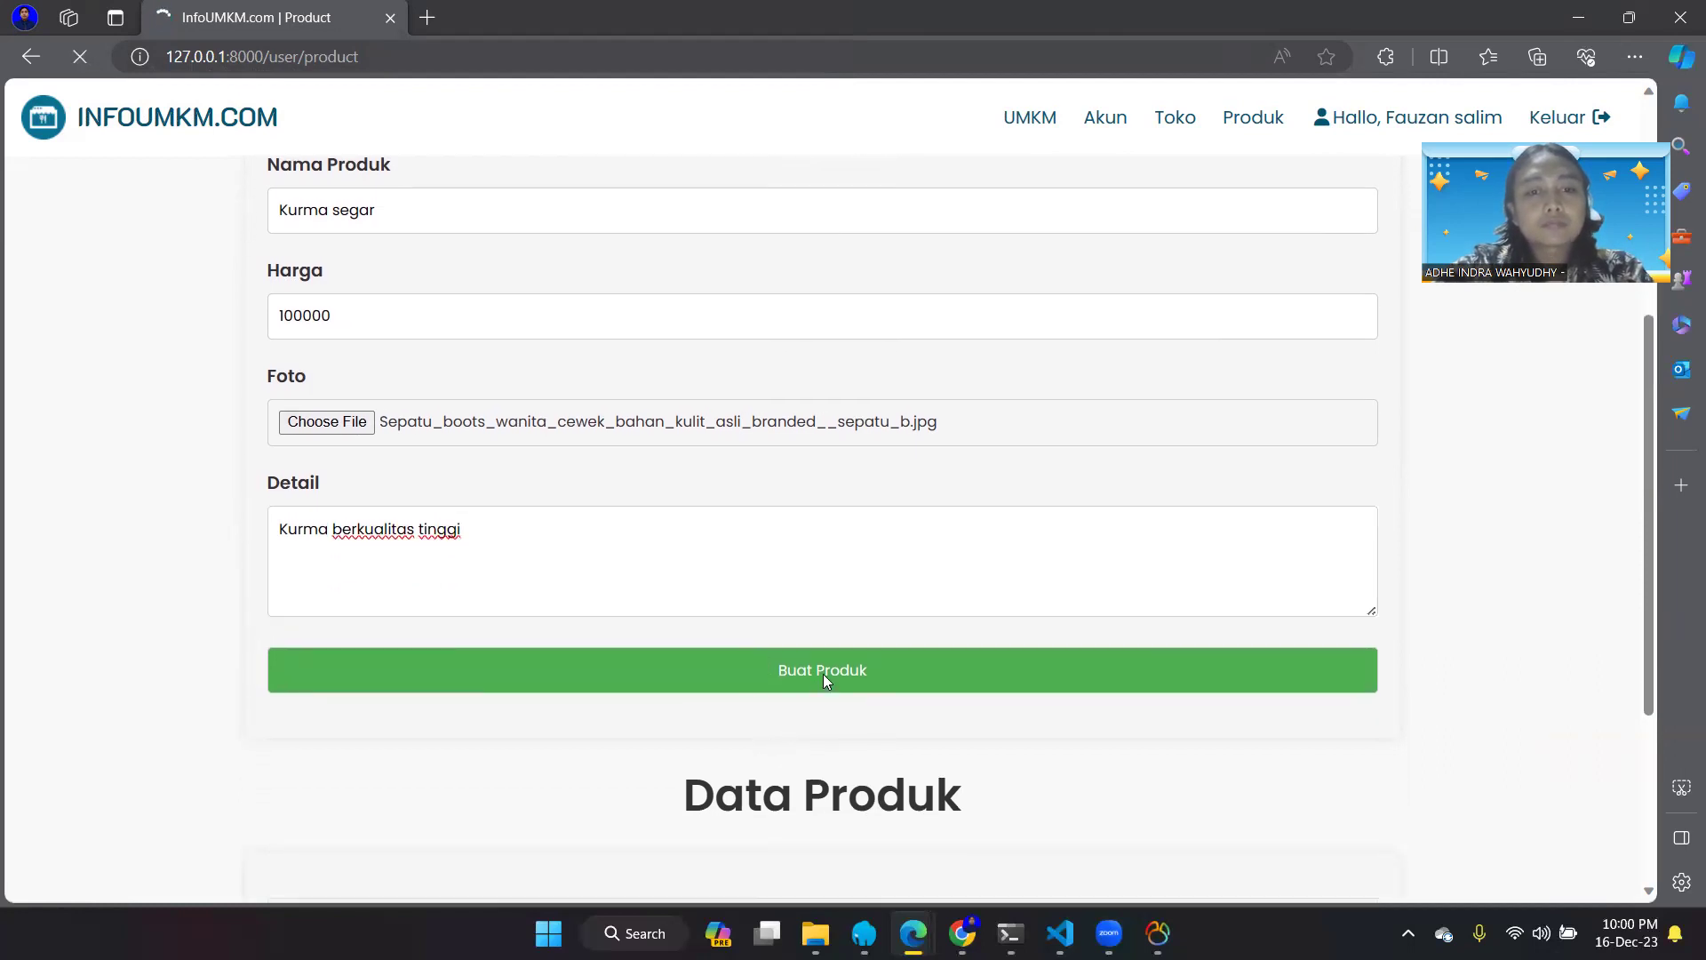
scroll(822, 676, down, 10)
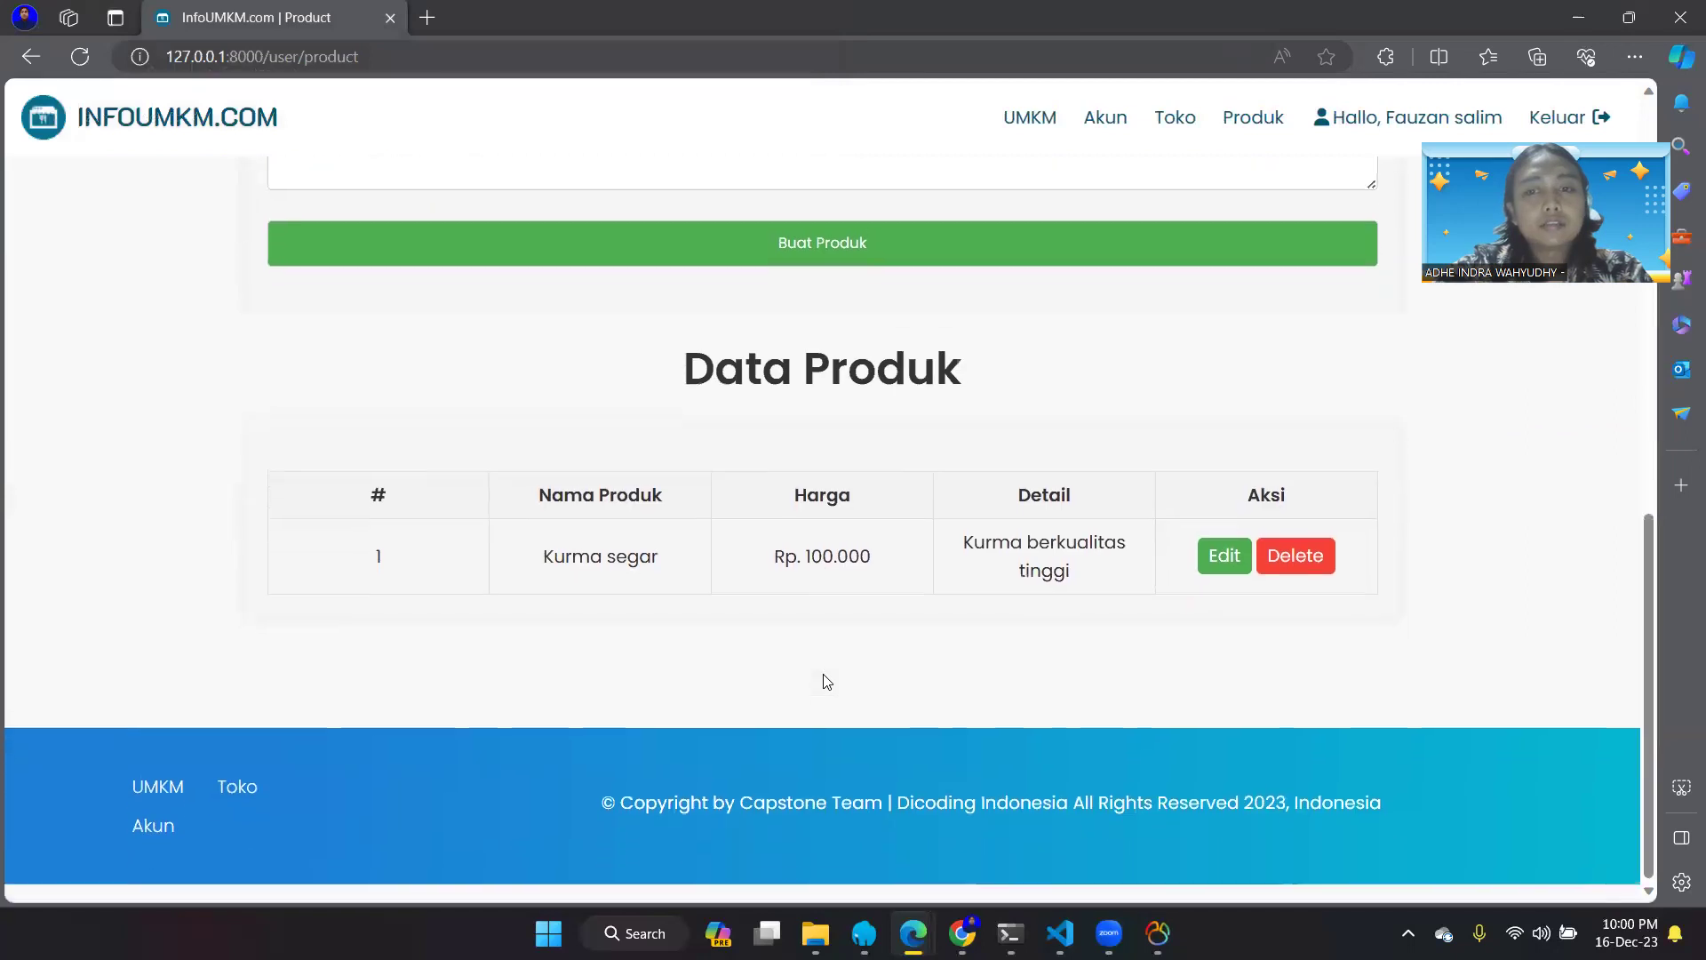
click(1213, 571)
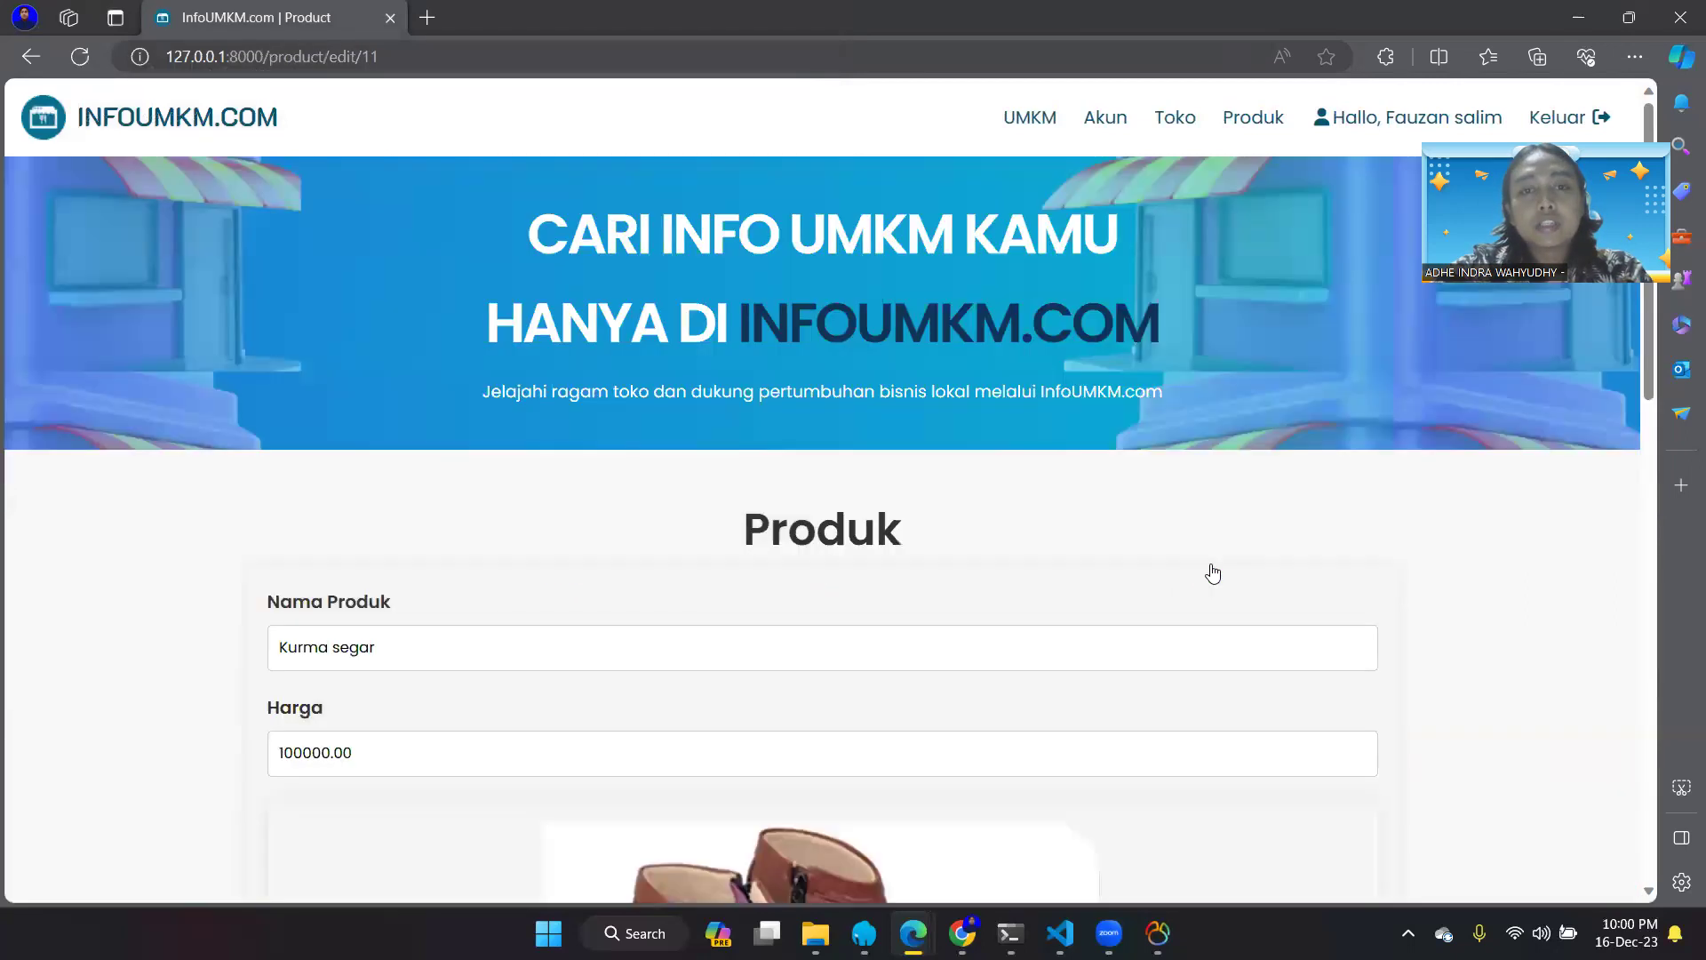
- Cancel the Kurma segar edit with Batal Edit, then reopen the product for editing
scroll(1211, 572, down, 7)
scroll(1212, 571, up, 5)
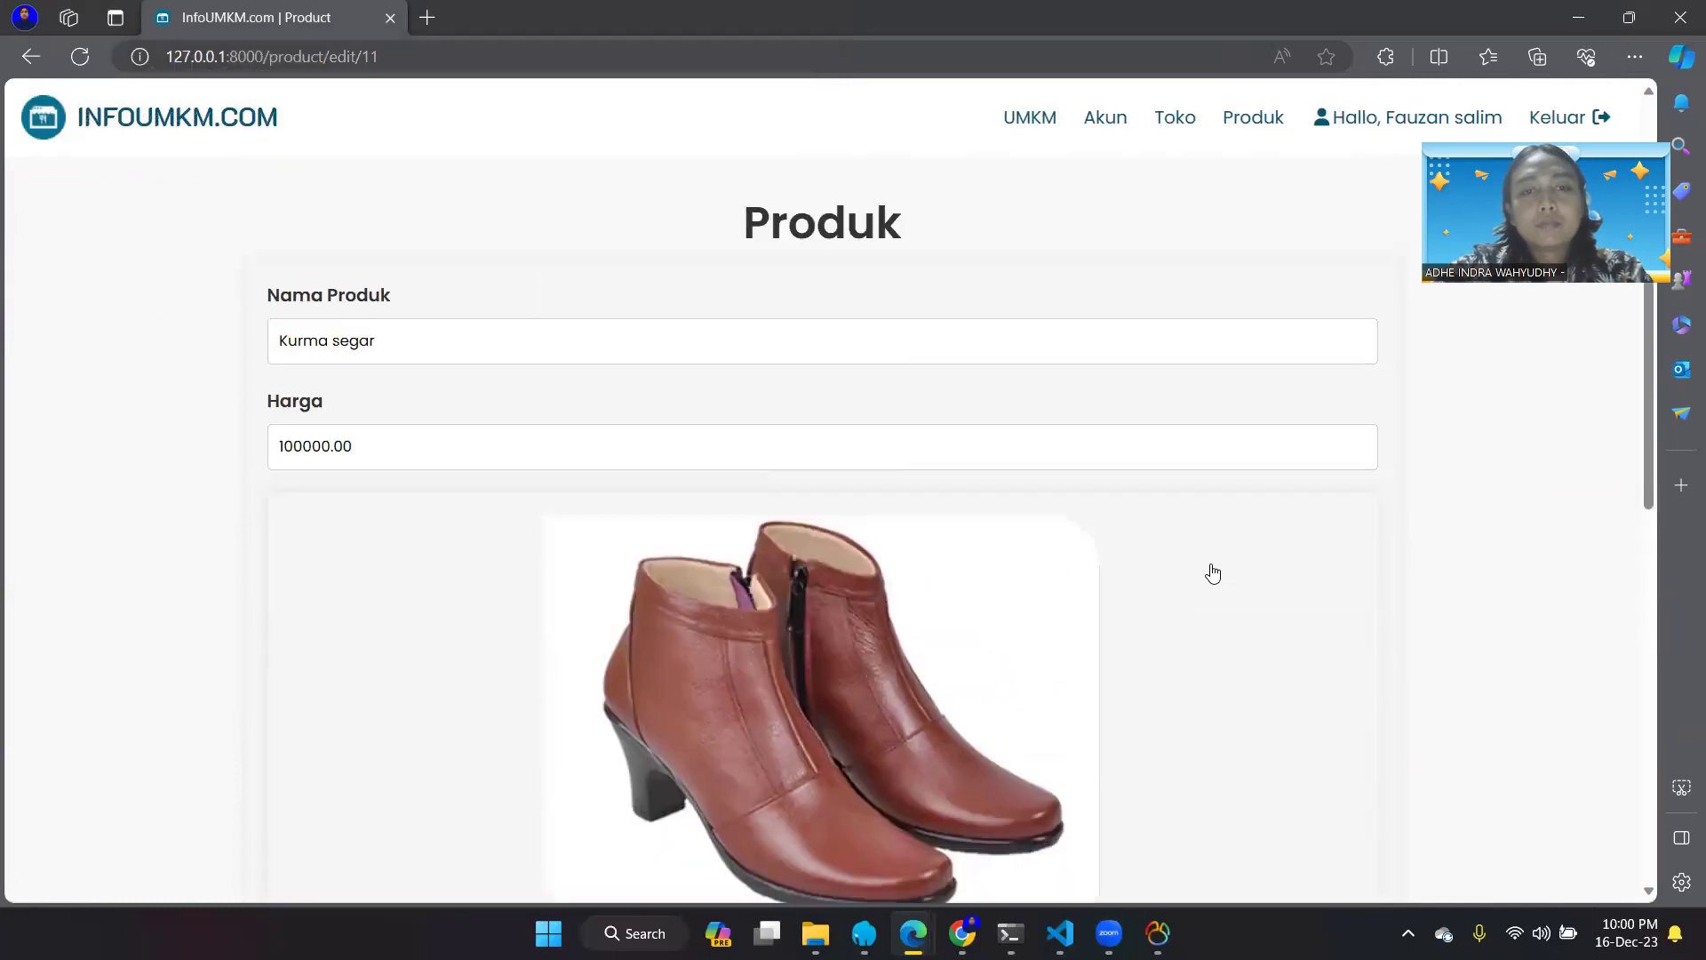
scroll(535, 808, down, 2)
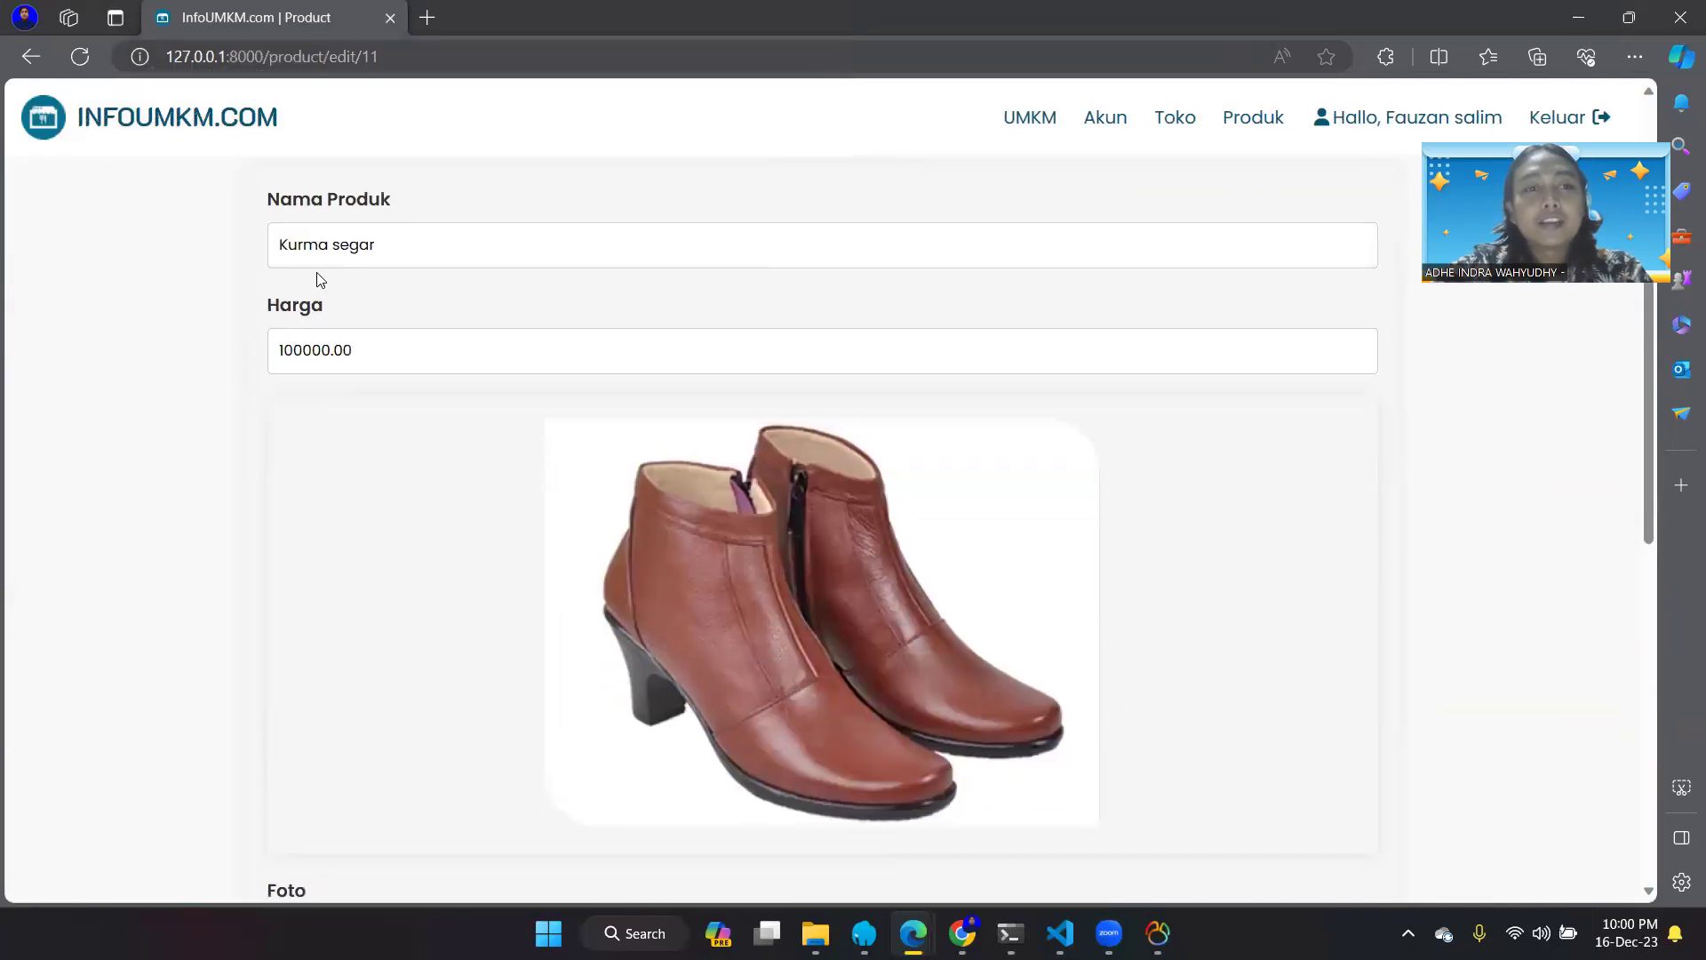
scroll(568, 581, down, 5)
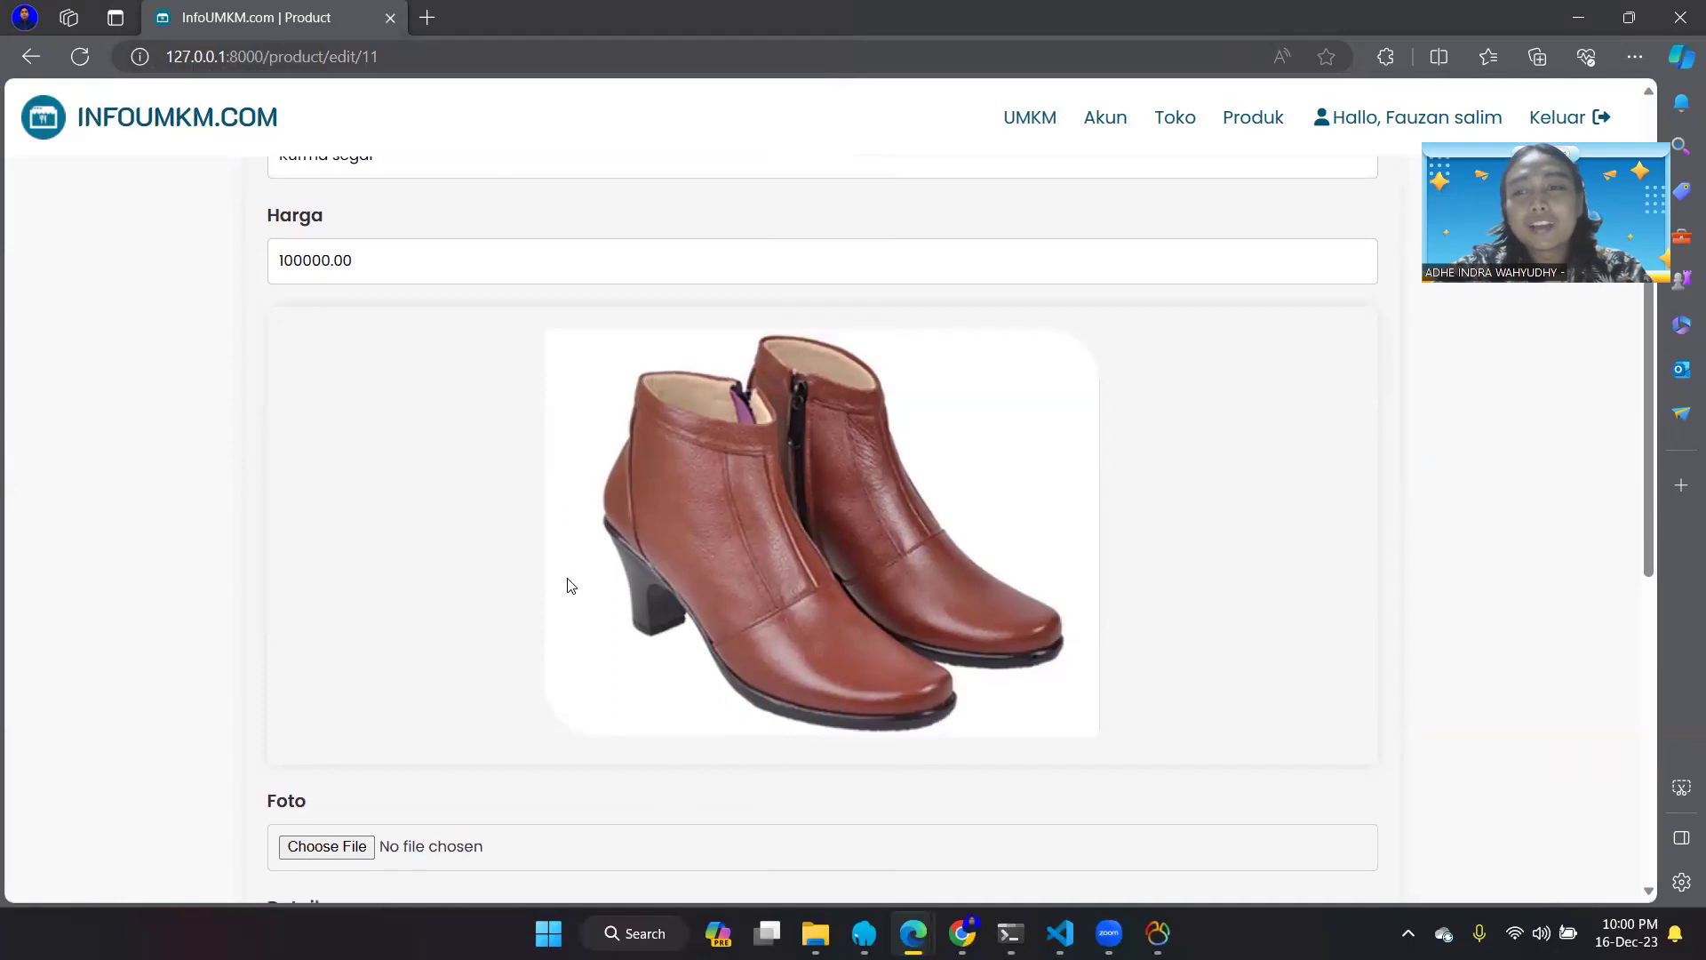
scroll(568, 579, up, 2)
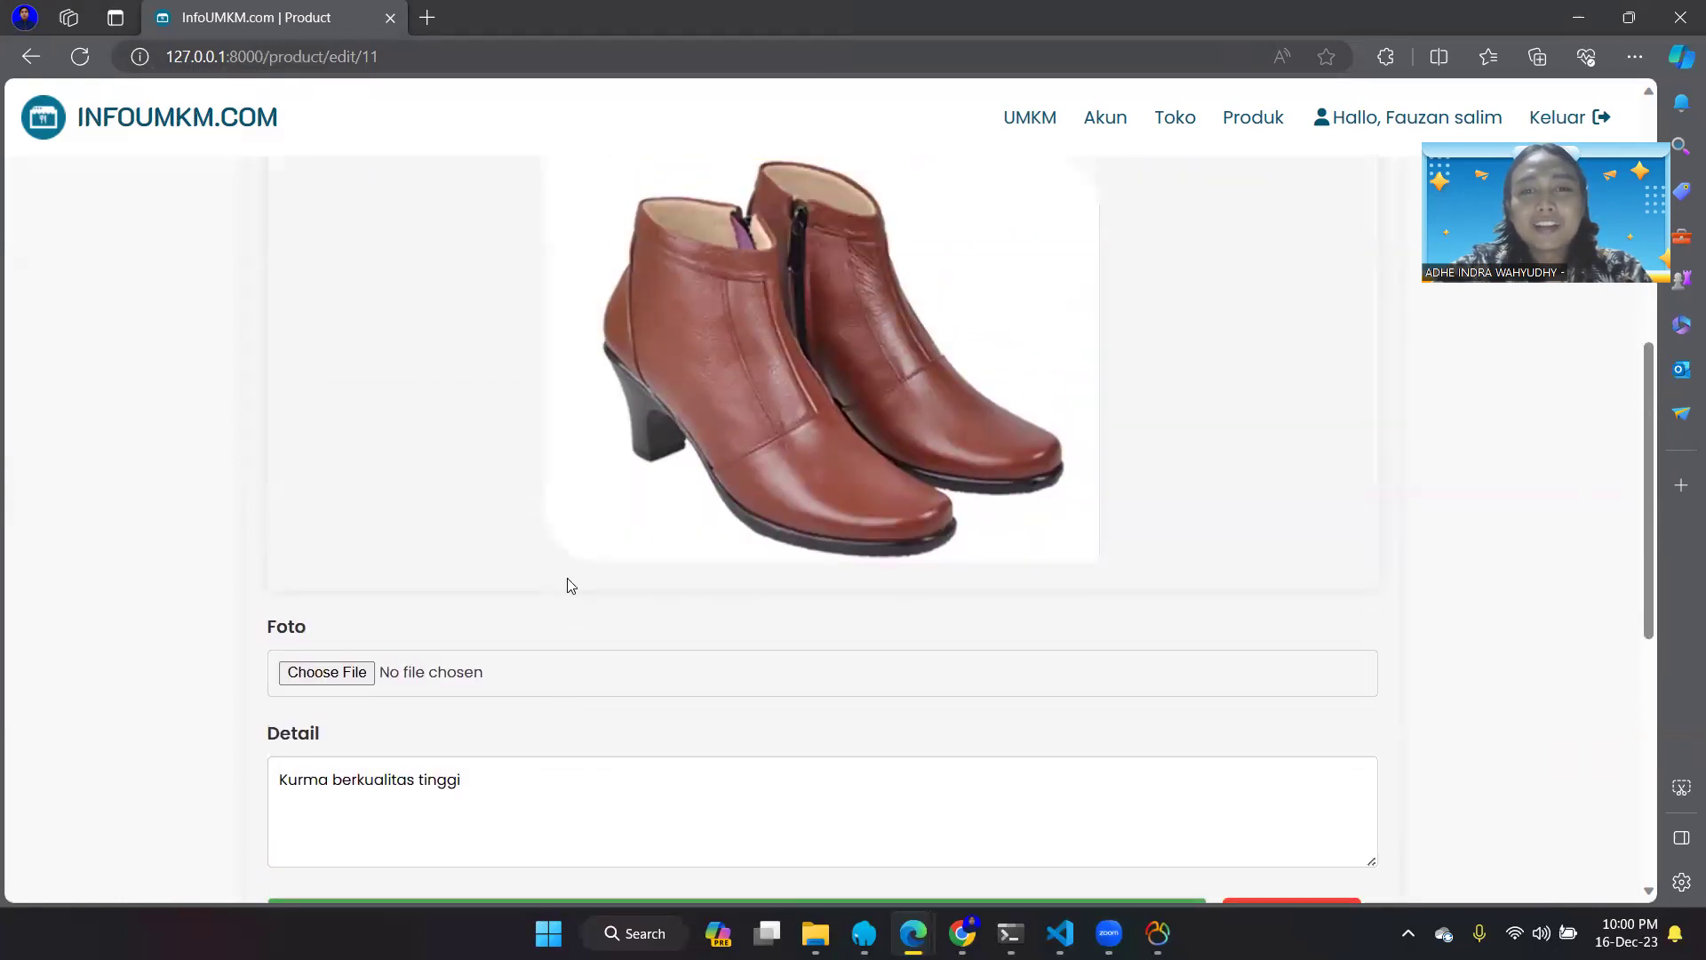
scroll(568, 583, down, 7)
scroll(569, 582, up, 2)
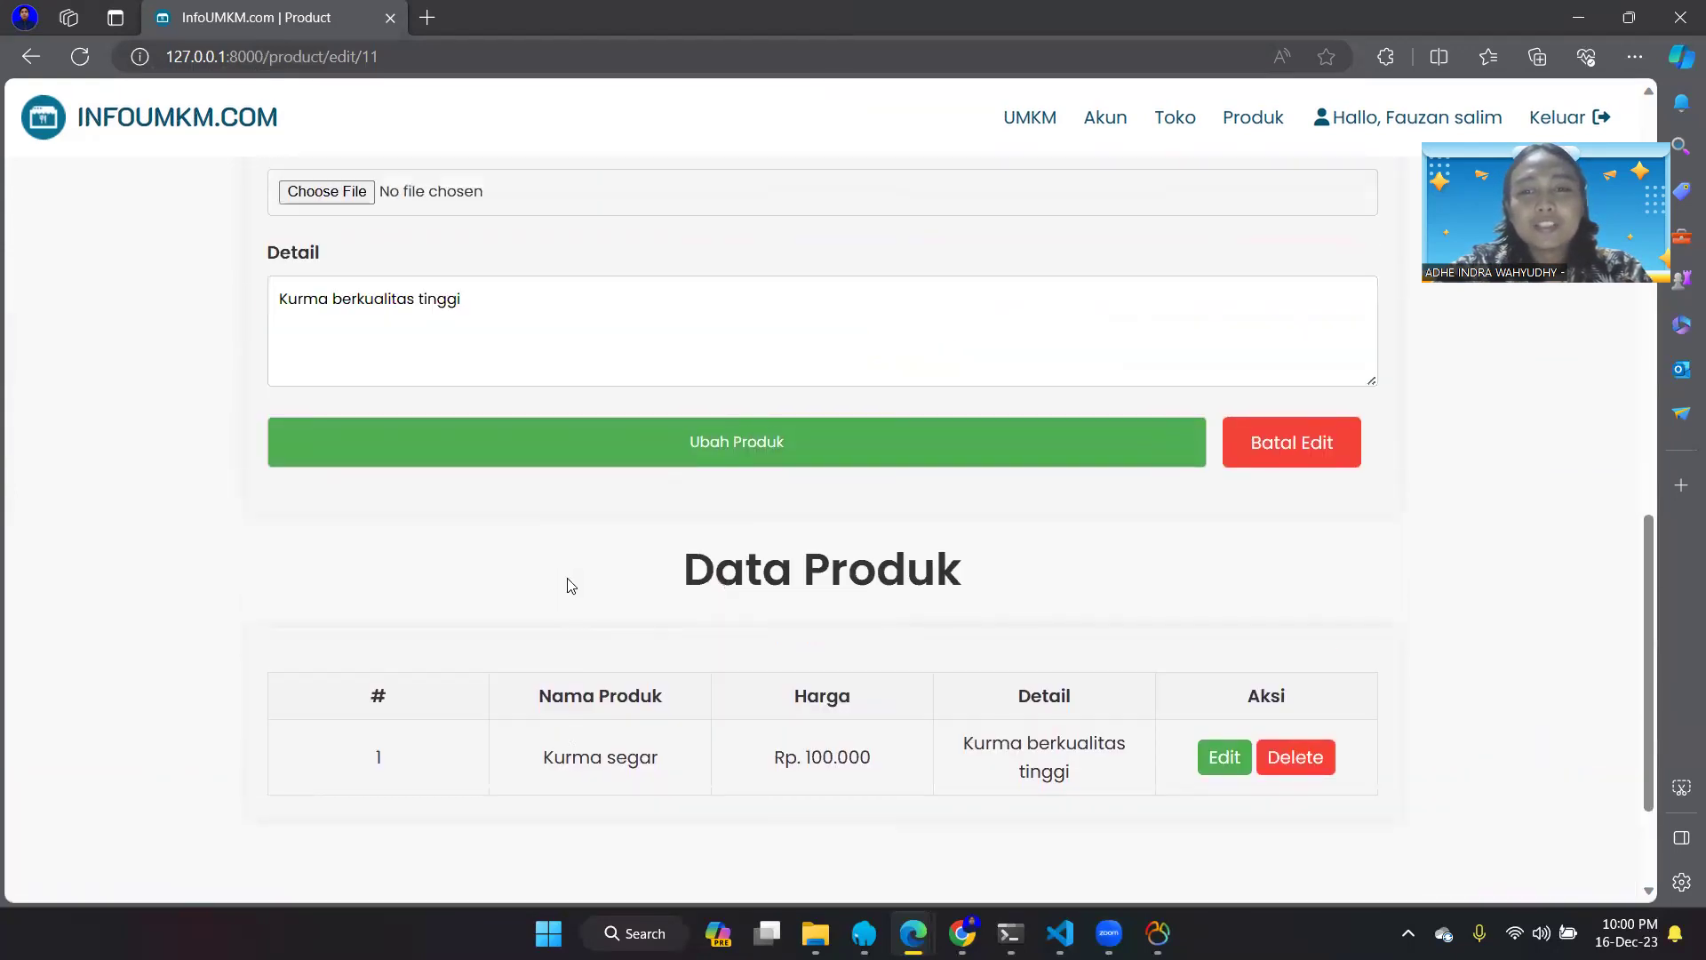
click(1256, 483)
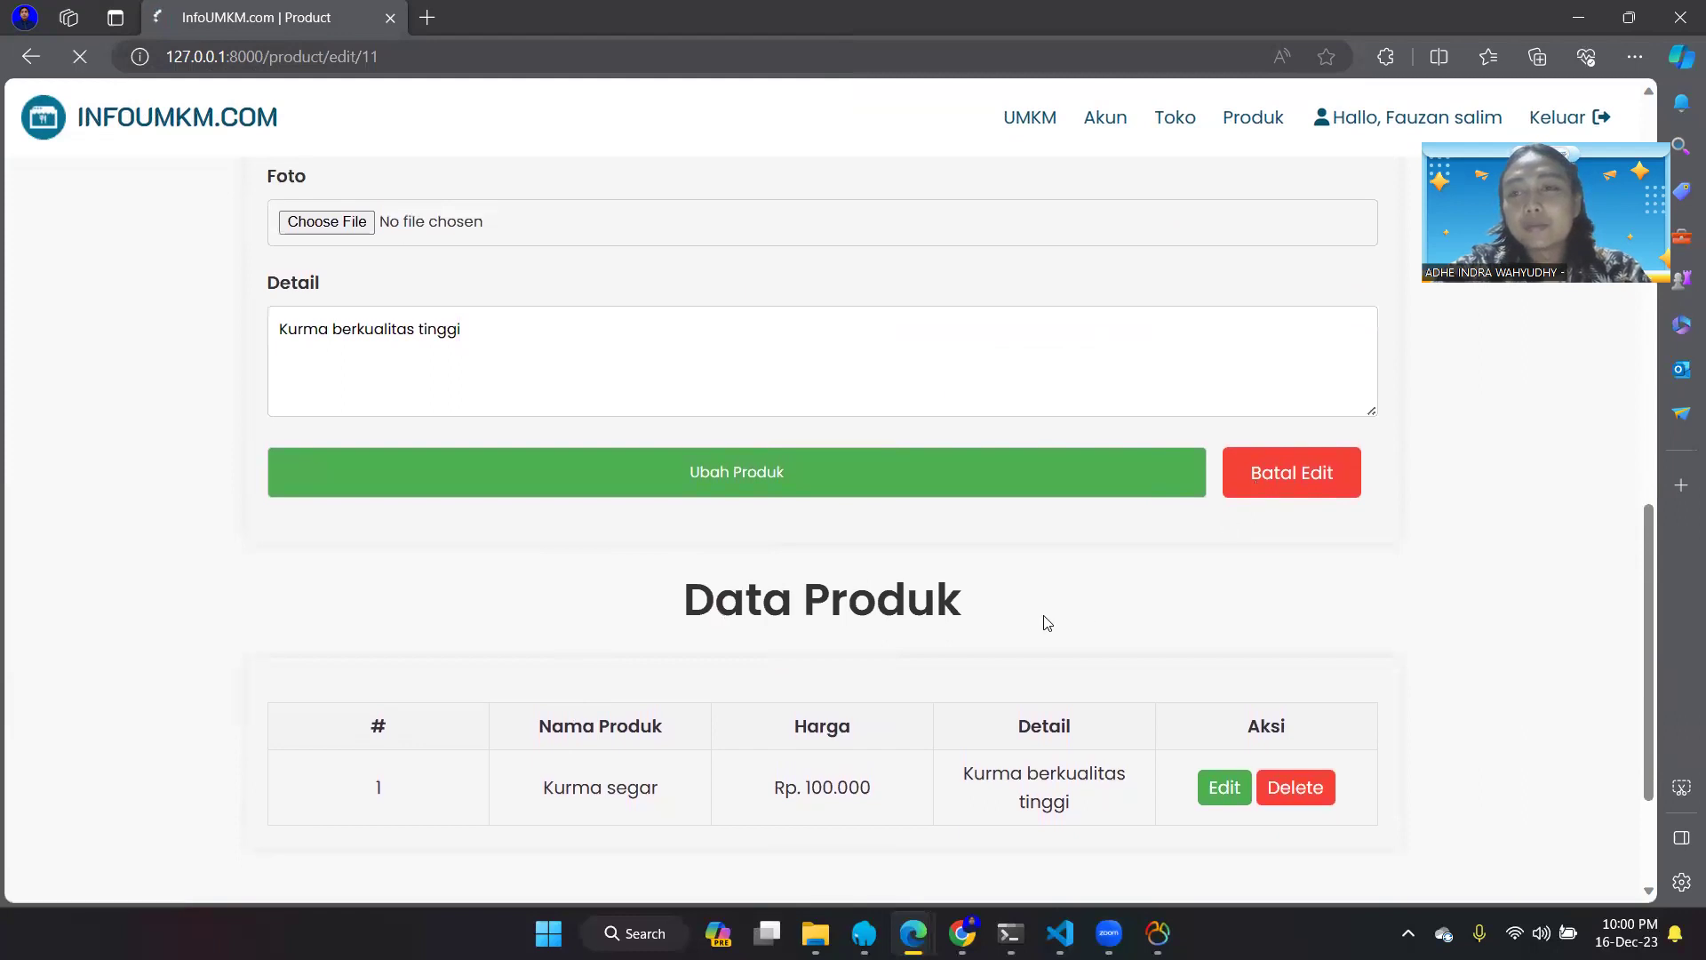
scroll(953, 531, down, 7)
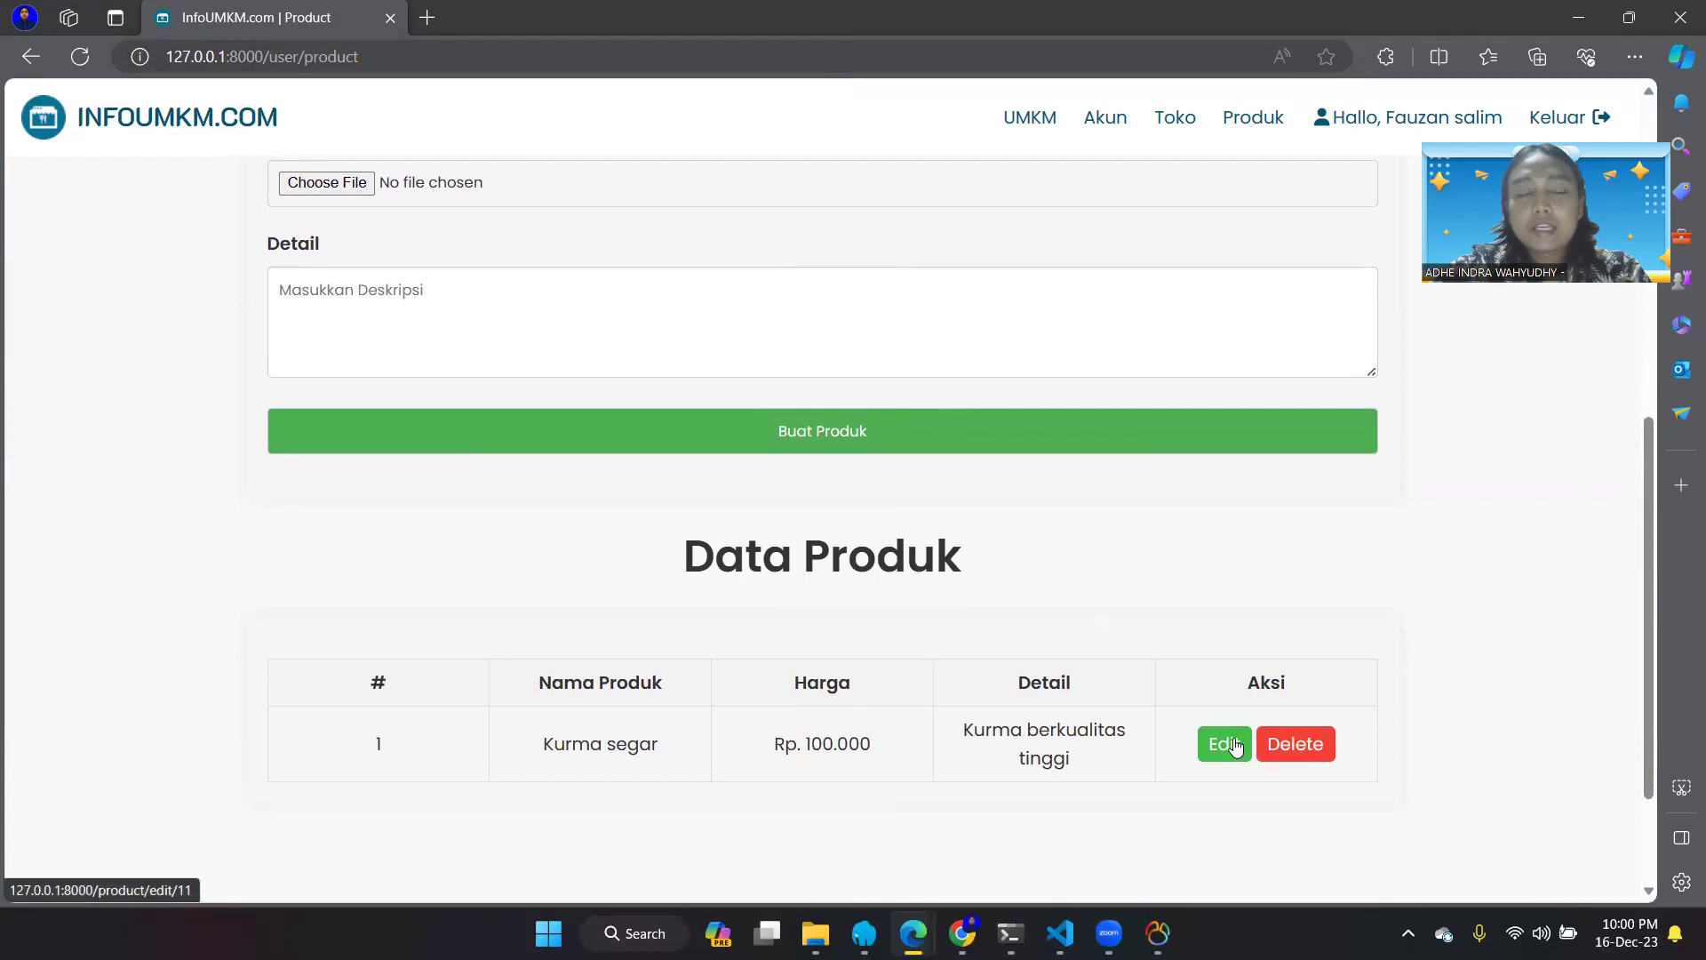
click(1235, 744)
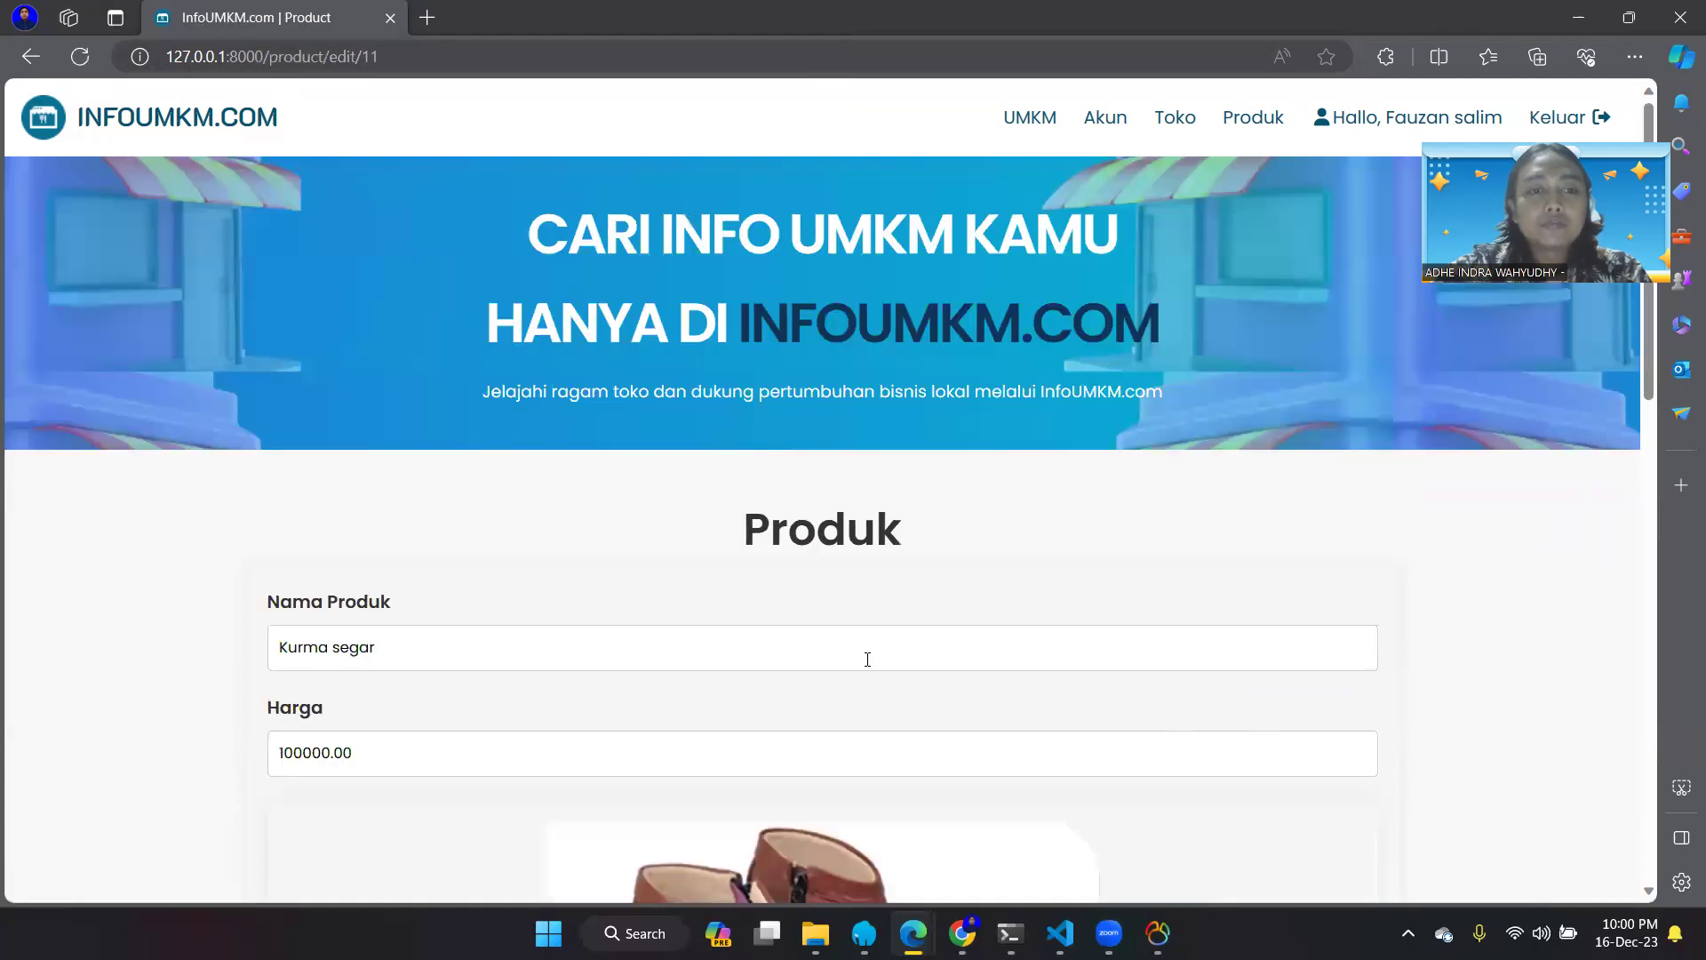
scroll(868, 658, down, 3)
click(373, 469)
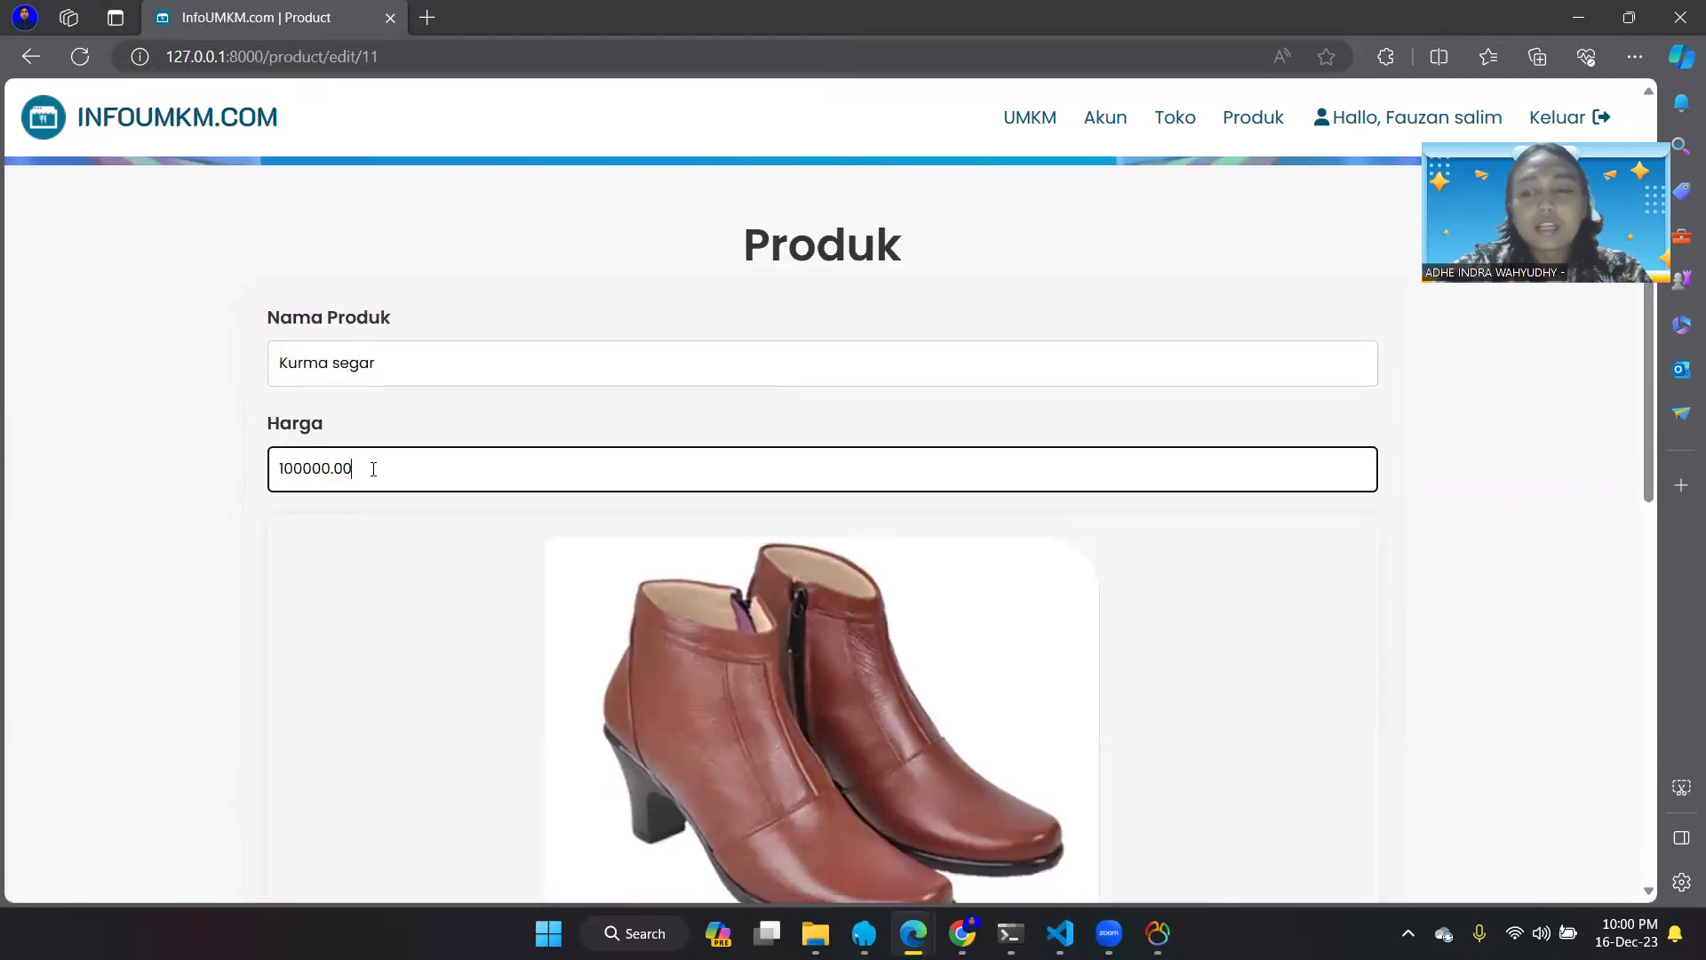
key(BackSpace)
key(BackSpace)
key(BackSpace)
key(BackSpace)
key(BackSpace)
key(BackSpace)
key(BackSpace)
key(BackSpace)
text(1000000000000000)
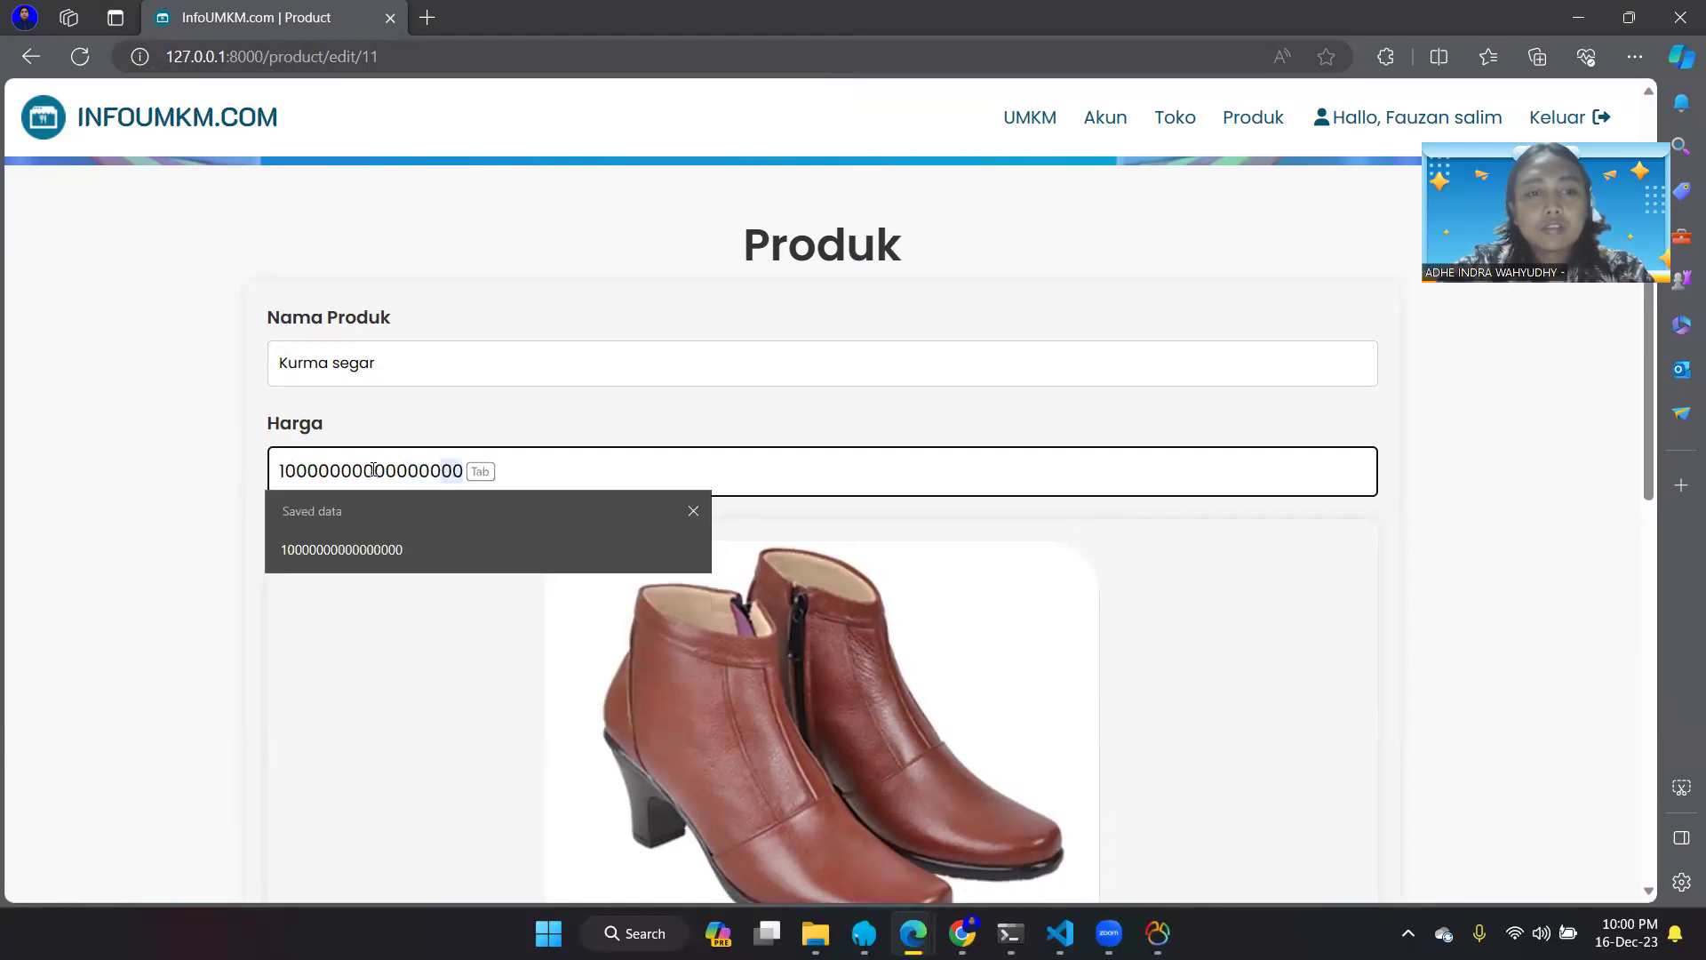
scroll(634, 415, down, 7)
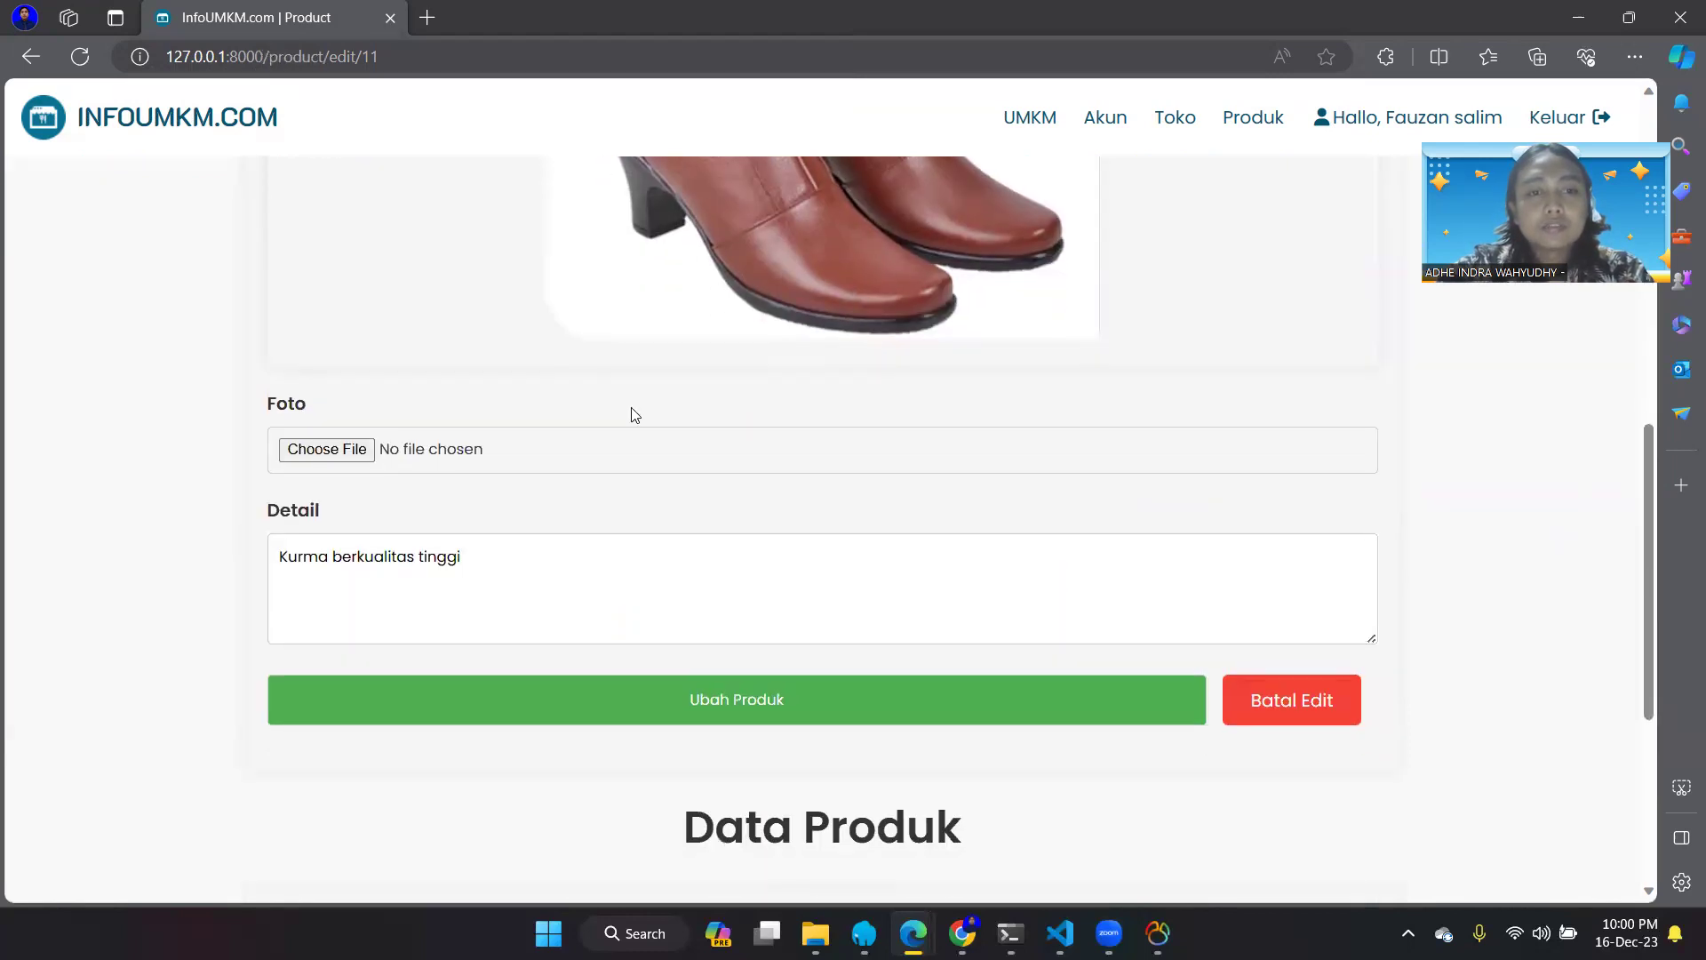
click(712, 699)
- Change Harga to 100000 and save Kurma segar with Ubah Produk
scroll(716, 703, down, 3)
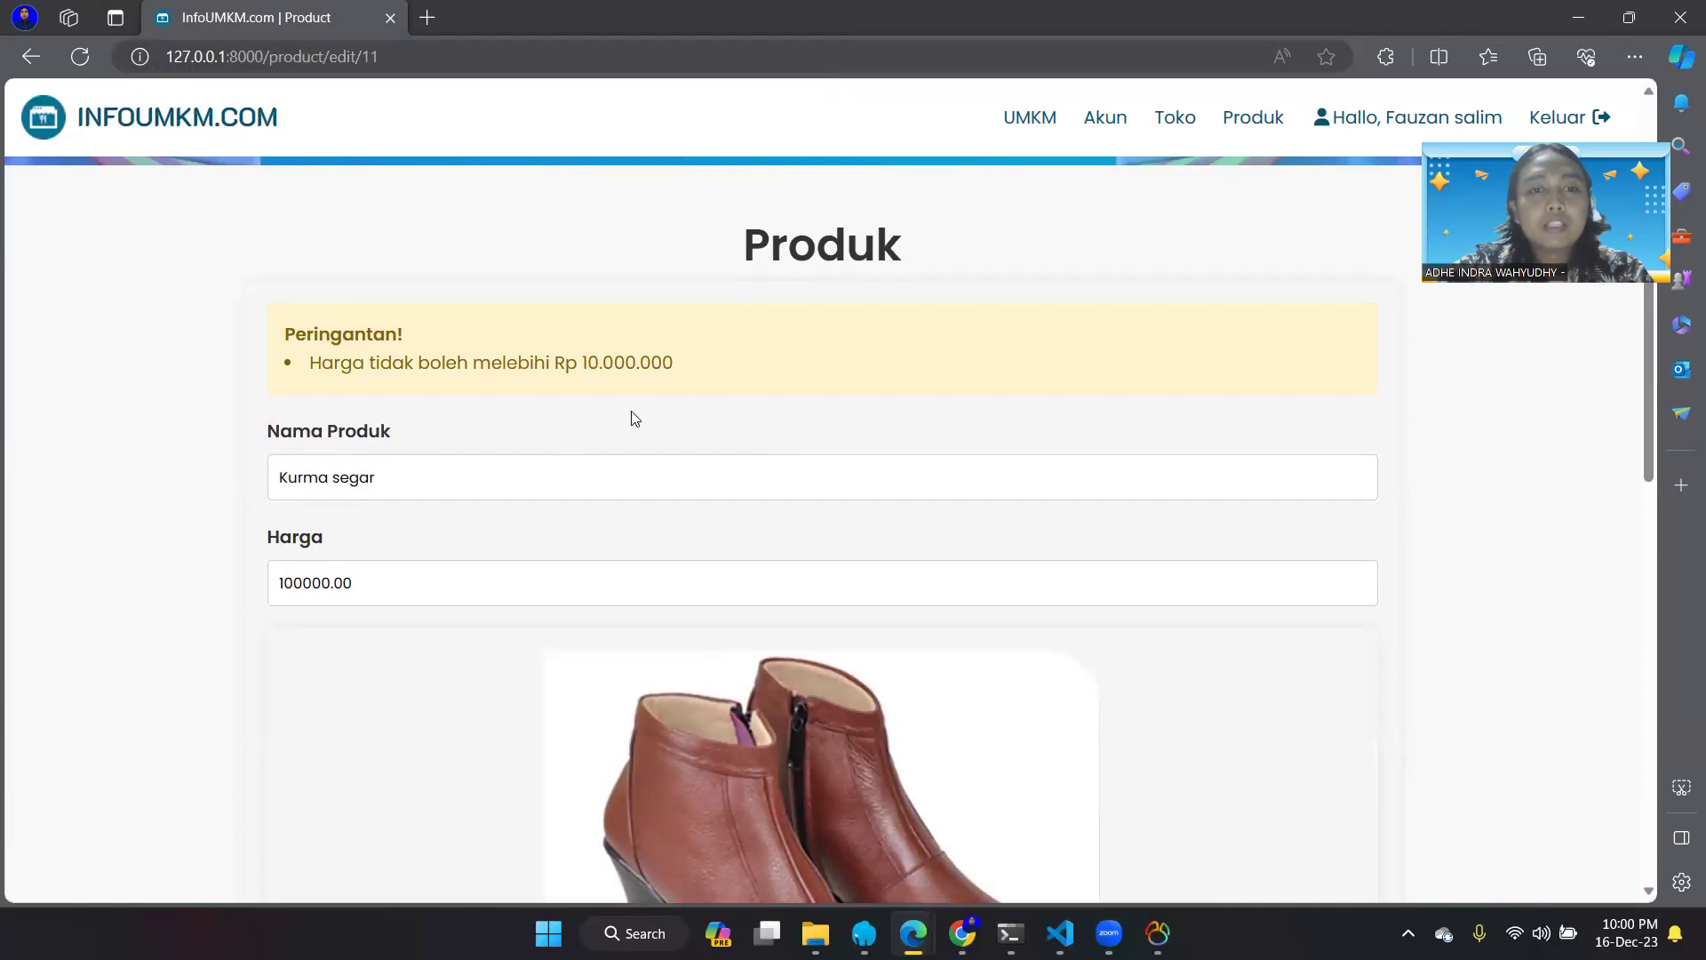
drag(369, 594, 246, 593)
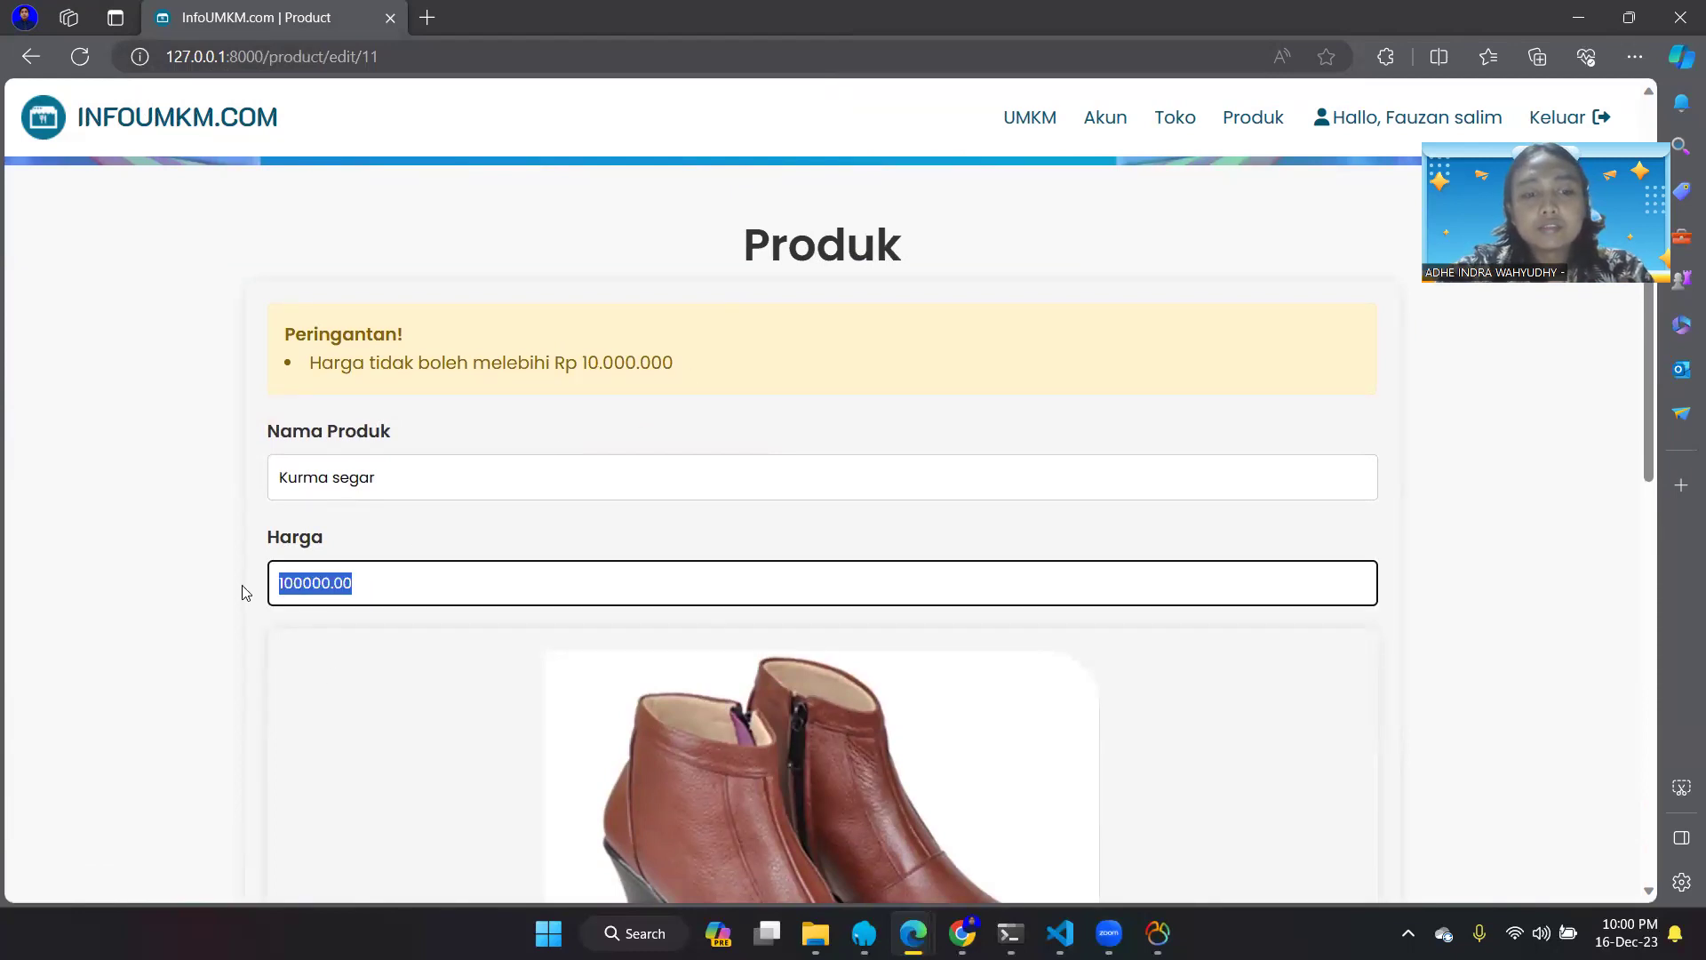
text(1)
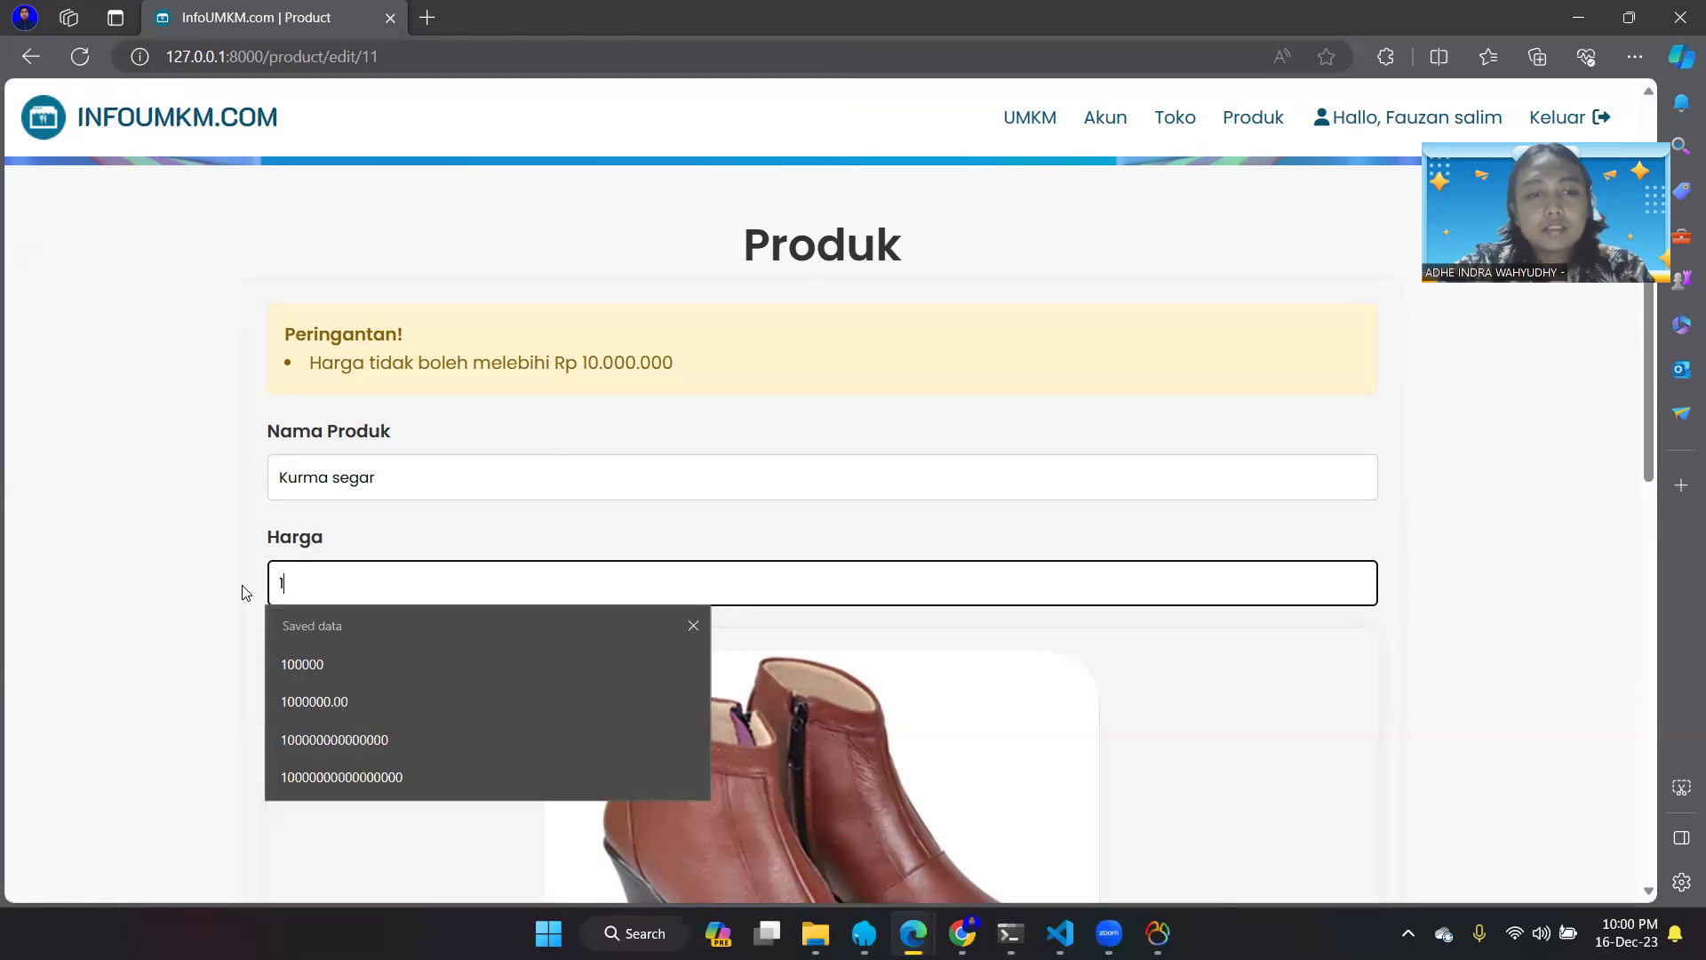
text(000)
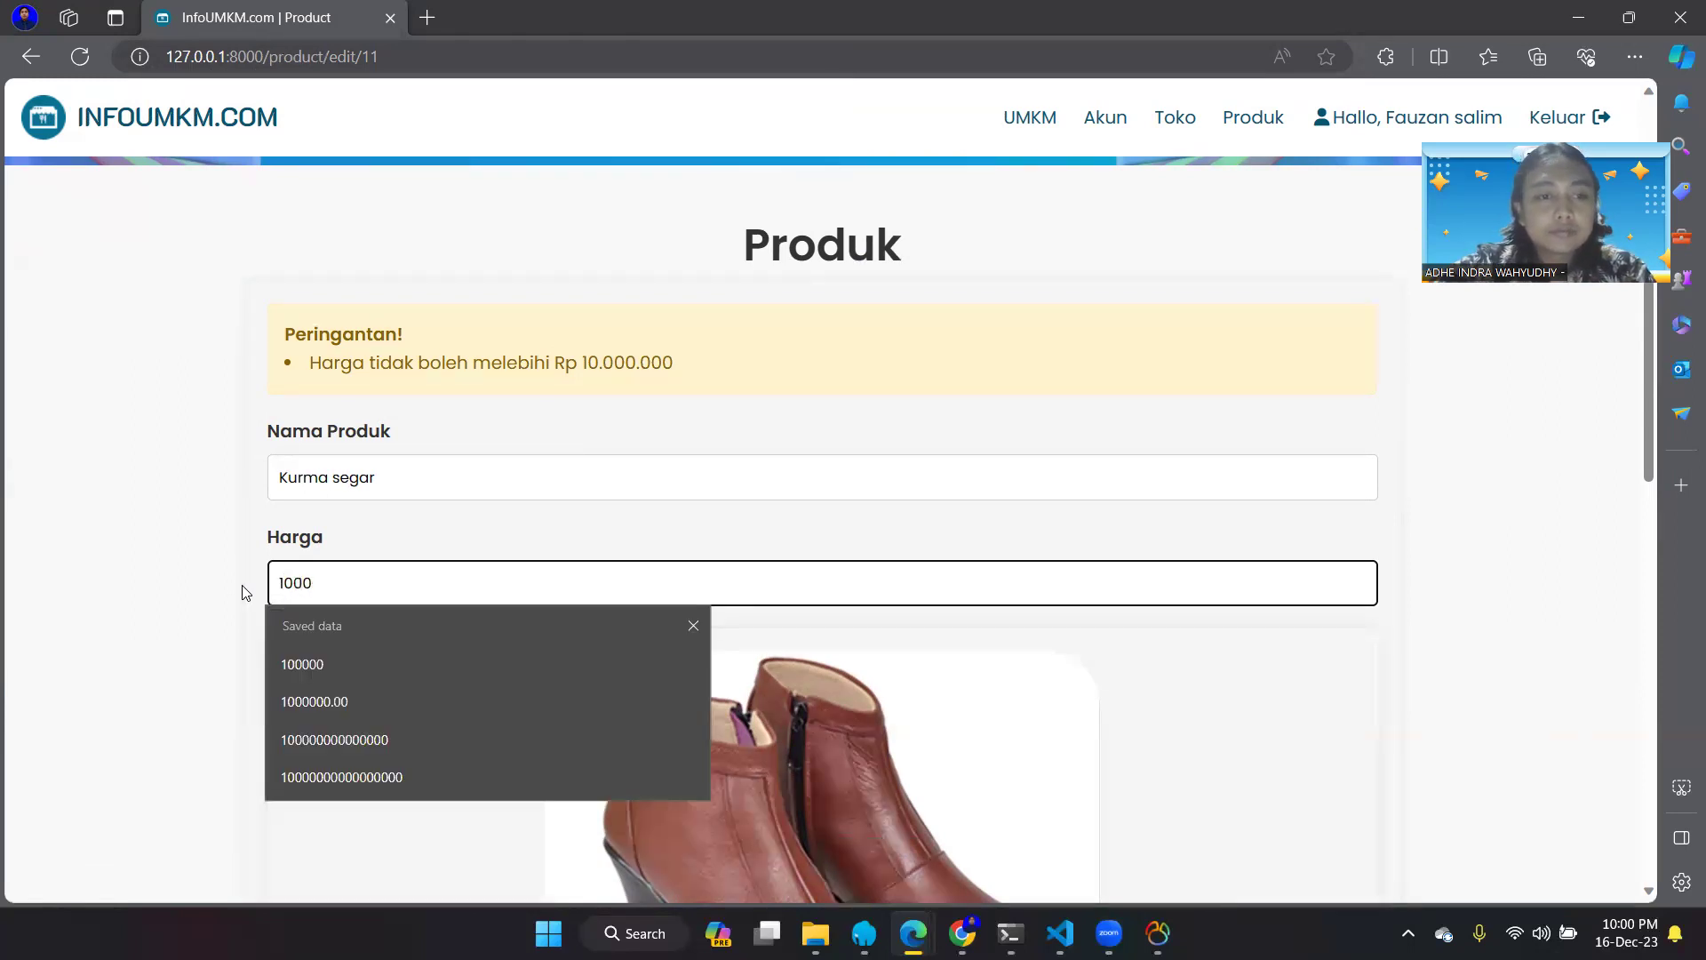
scroll(246, 593, down, 8)
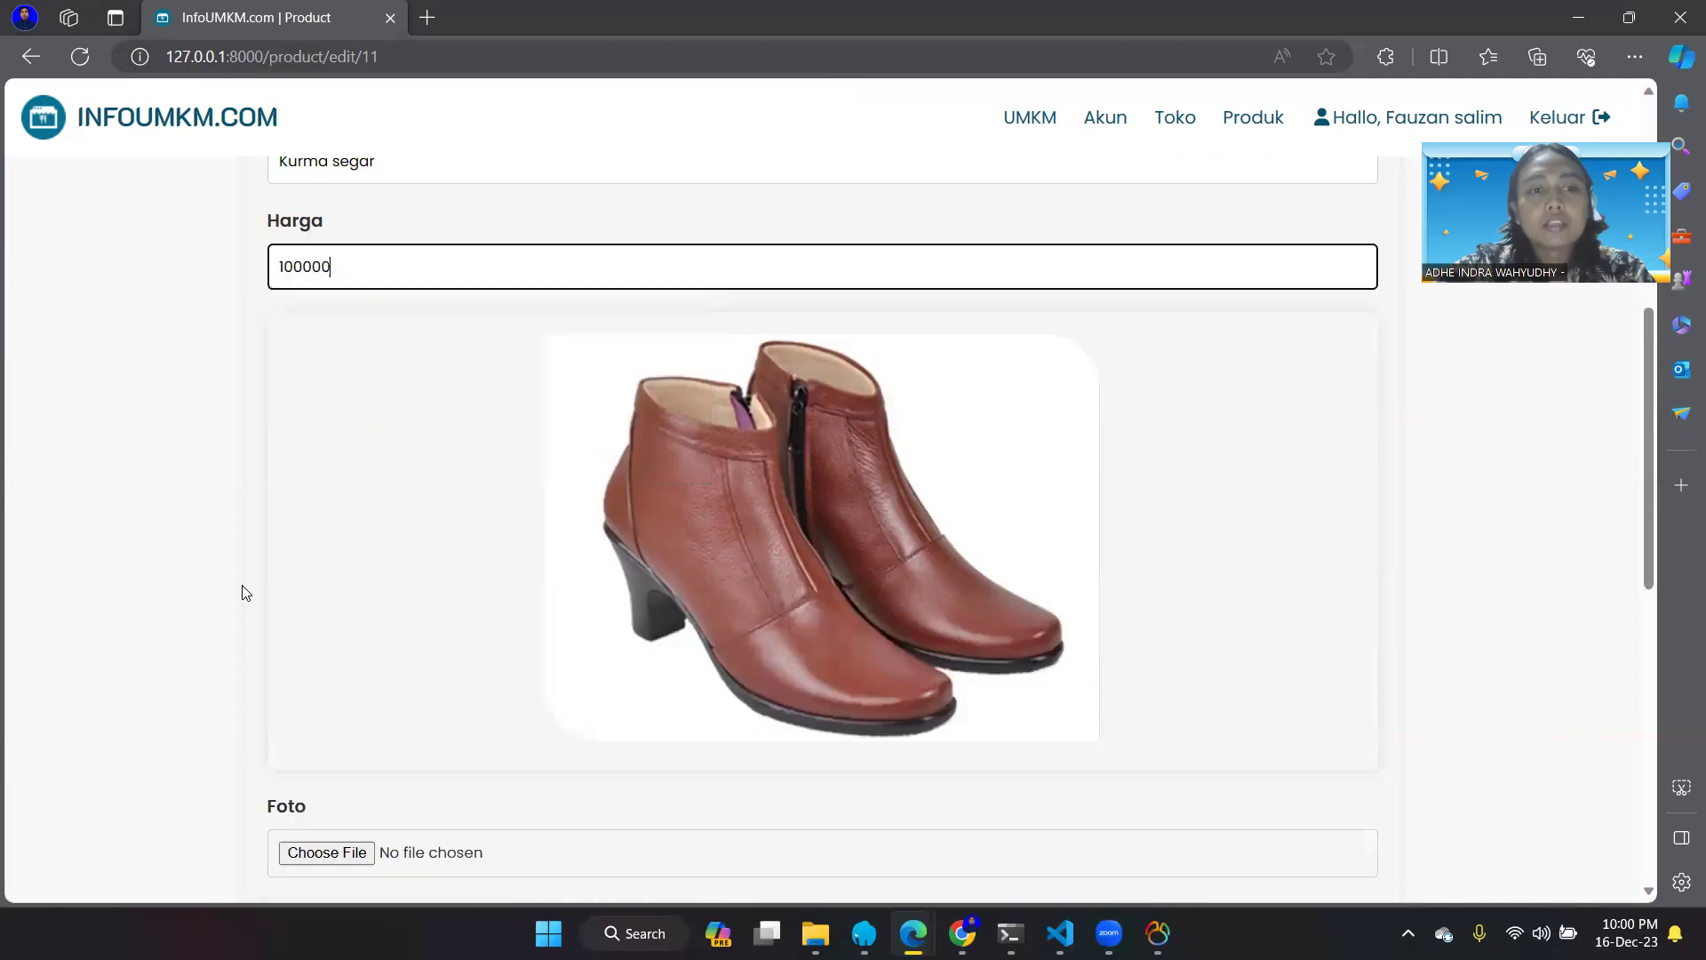
click(565, 696)
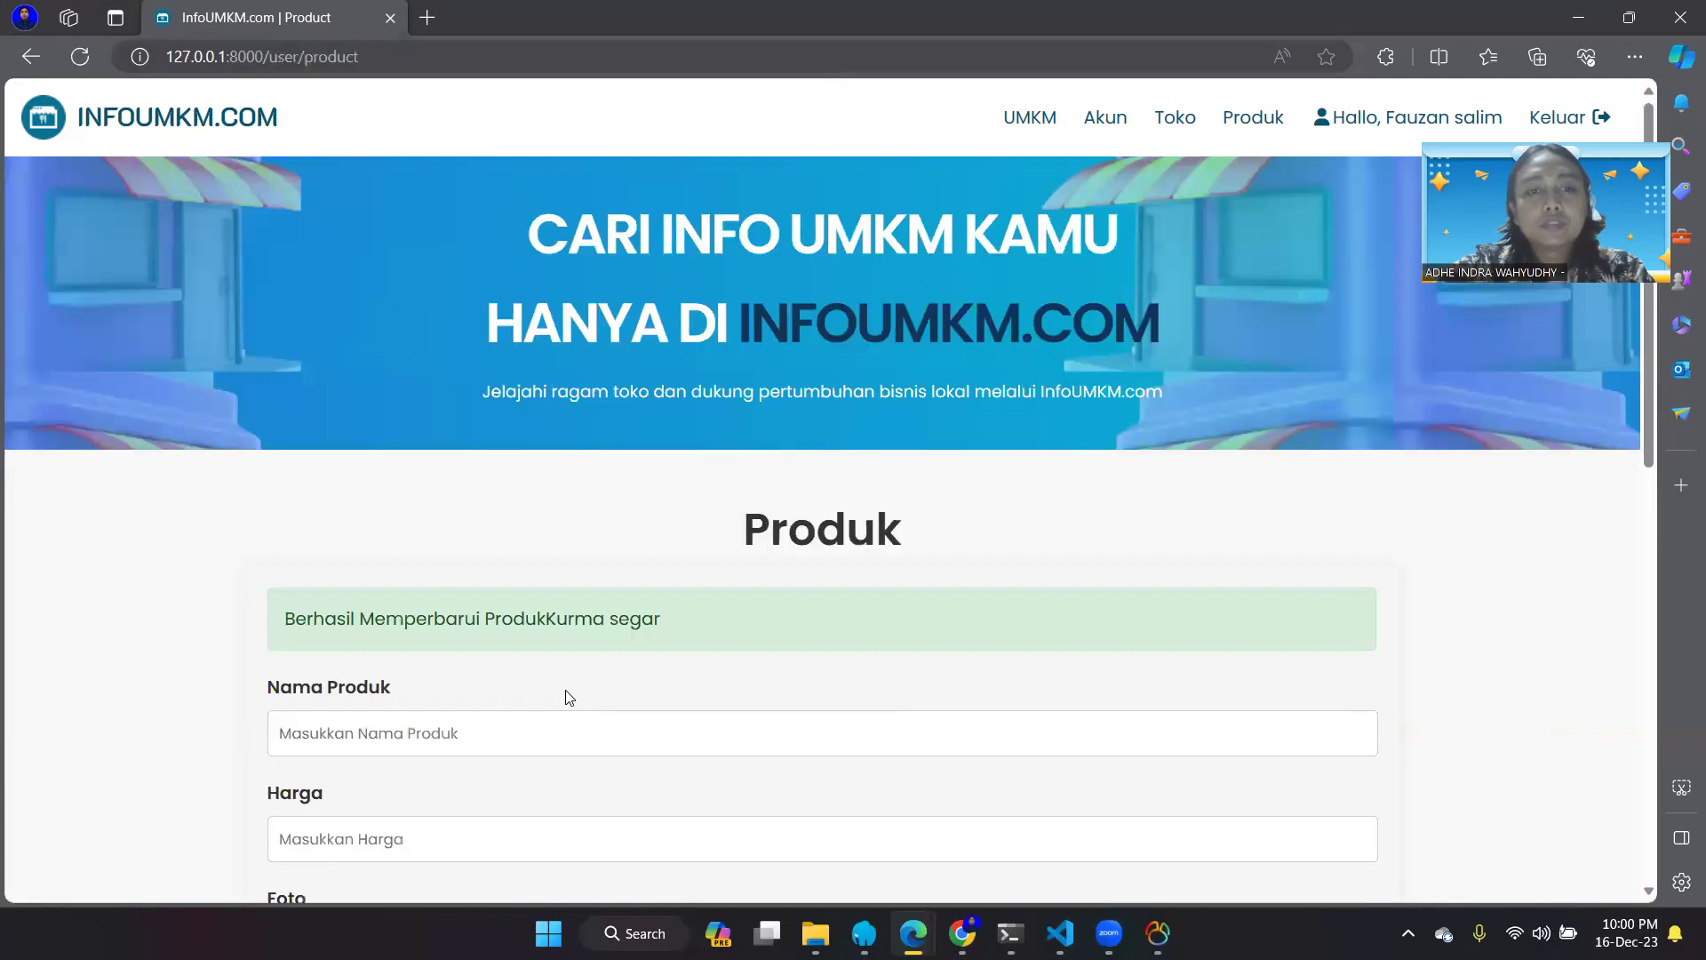
scroll(566, 691, down, 10)
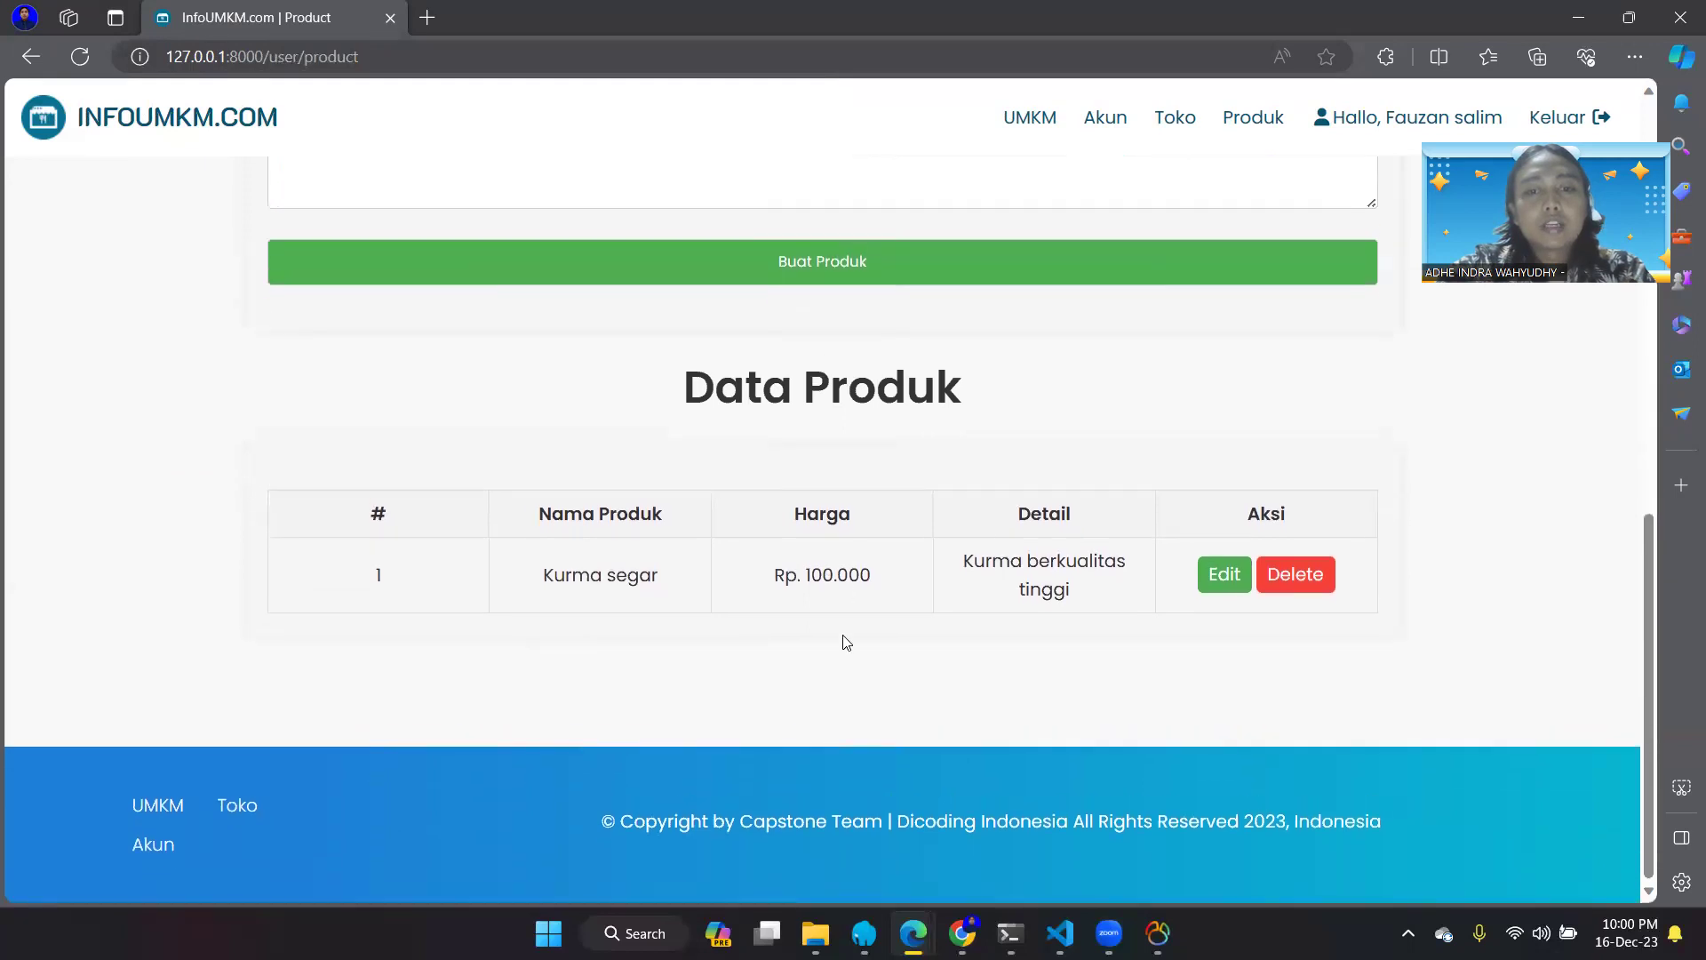
scroll(846, 656, up, 4)
scroll(844, 653, up, 7)
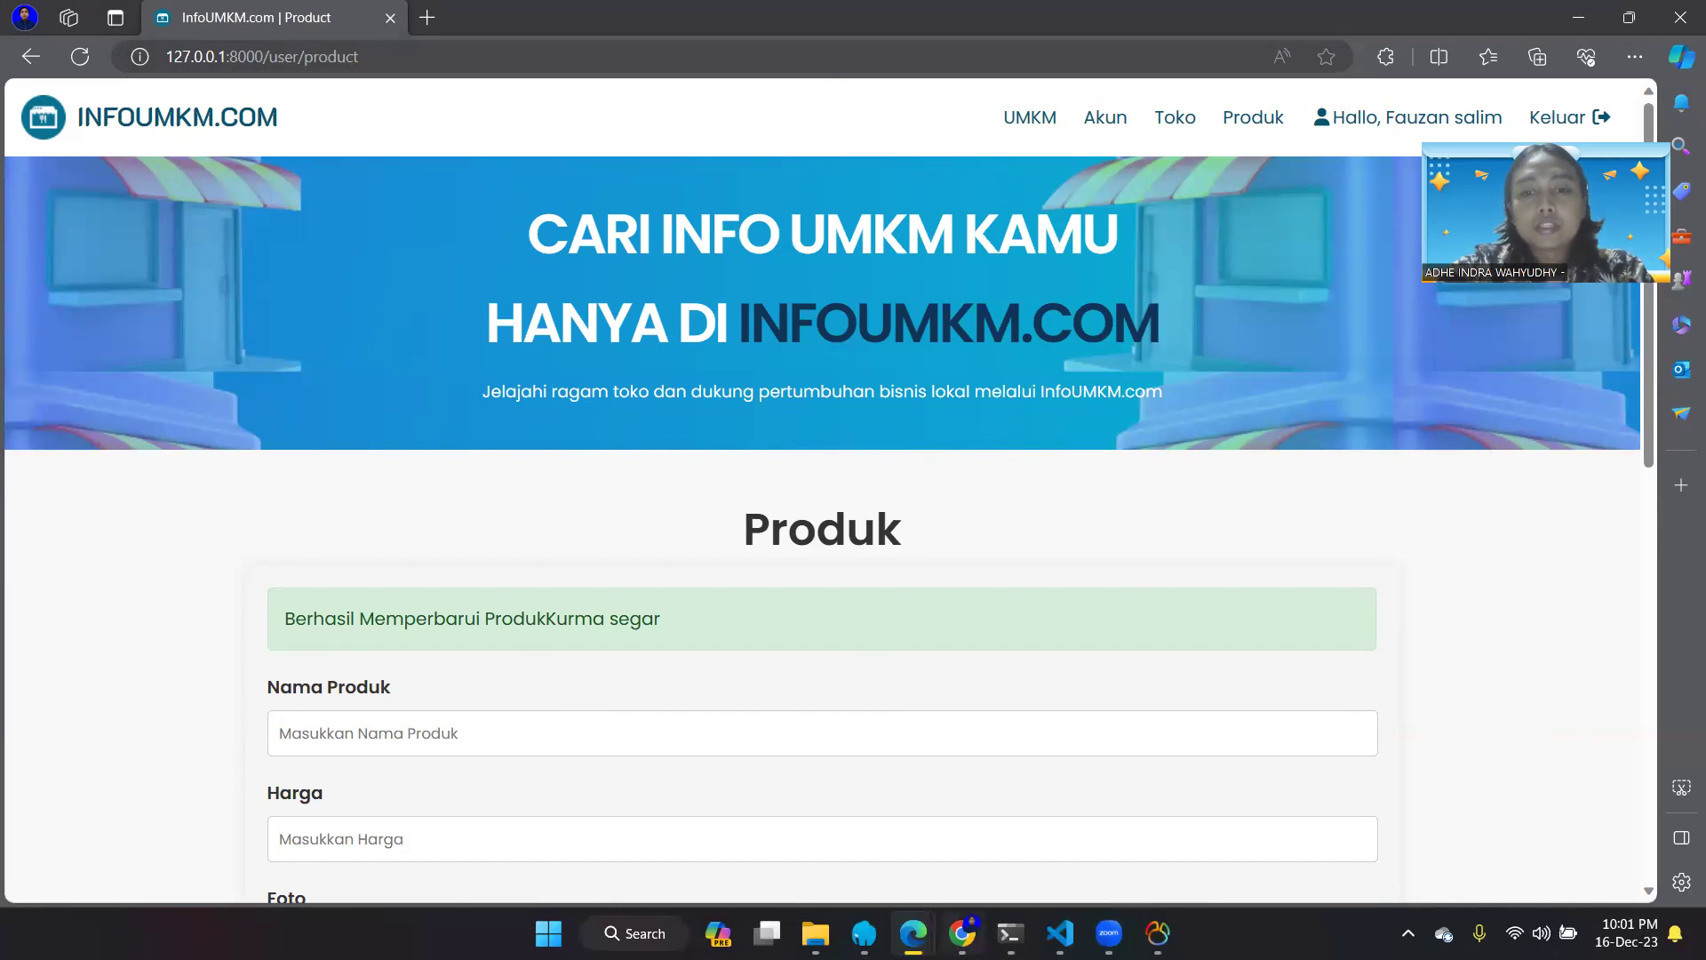
mouse_move(962, 933)
click(958, 844)
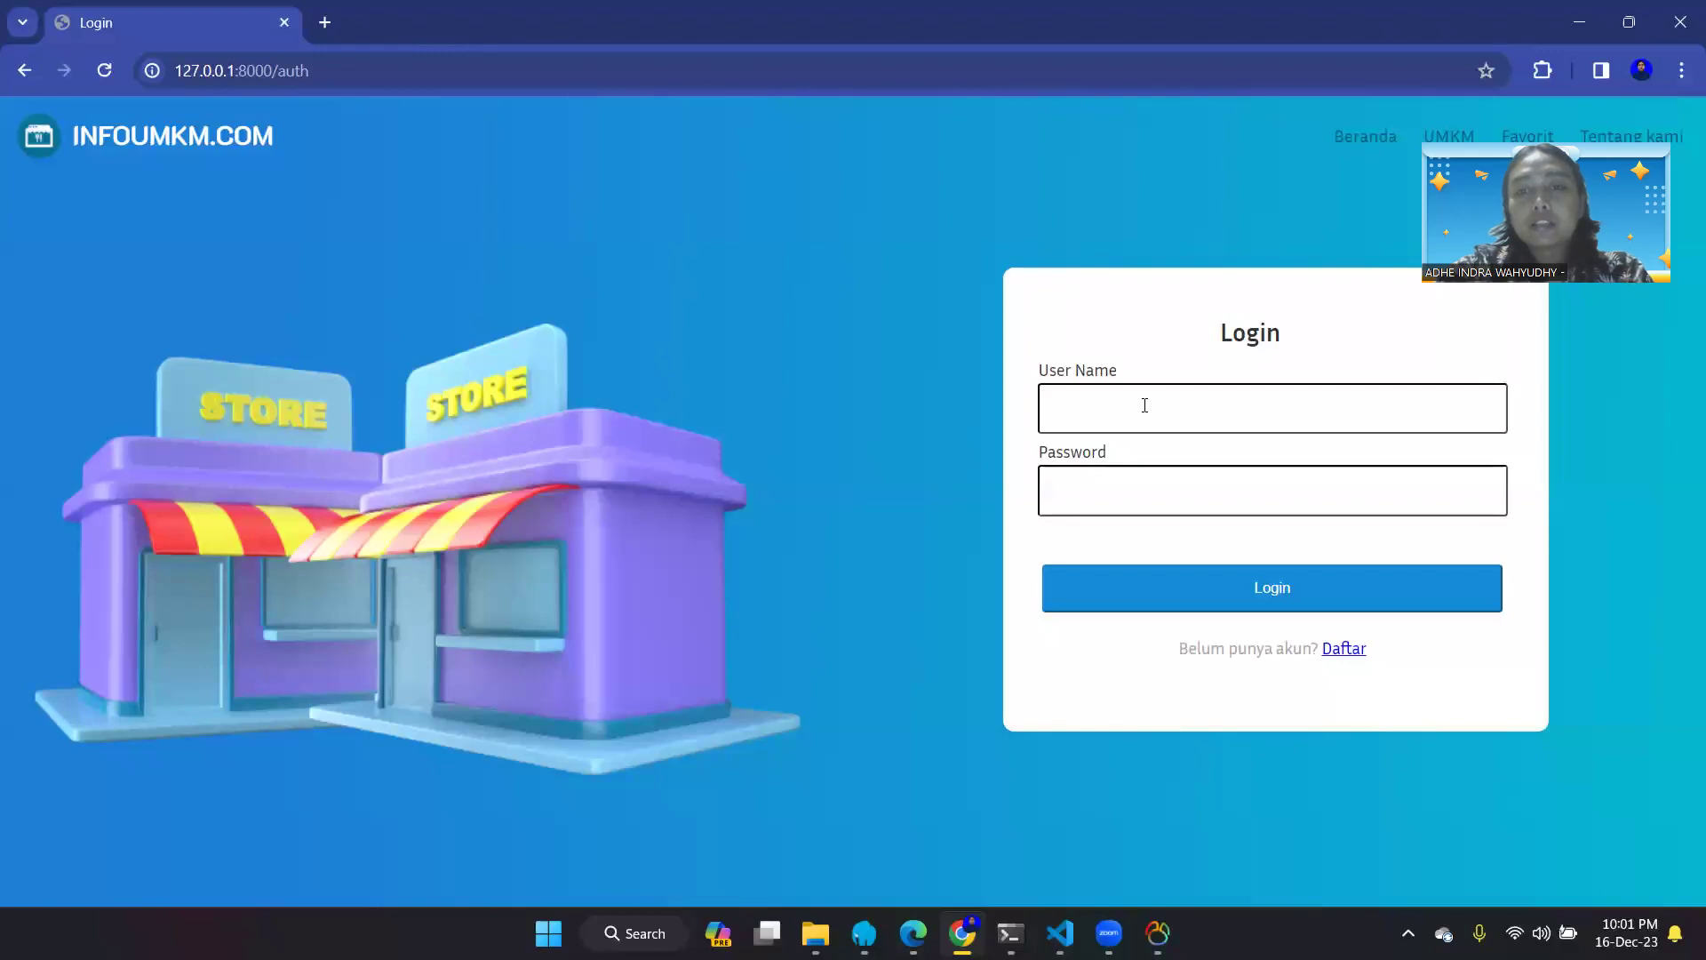
- Log in with username admin and the admin account's password
click(1145, 405)
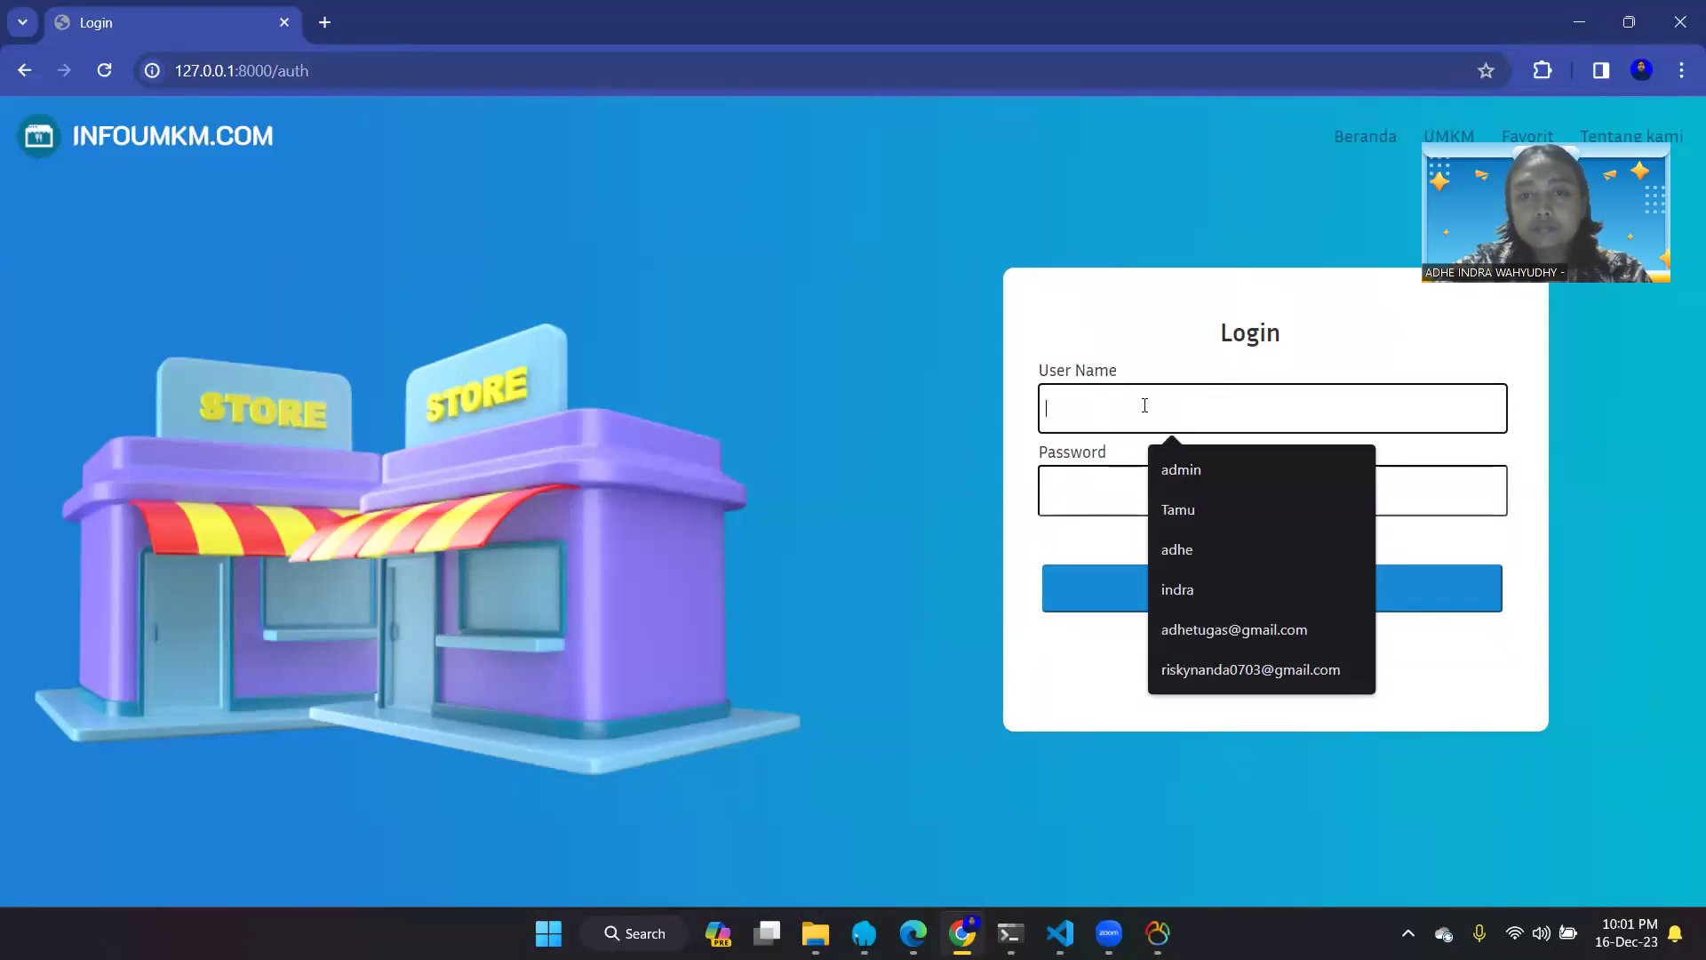
text(adminq)
key(BackSpace)
key(Tab)
text(admin)
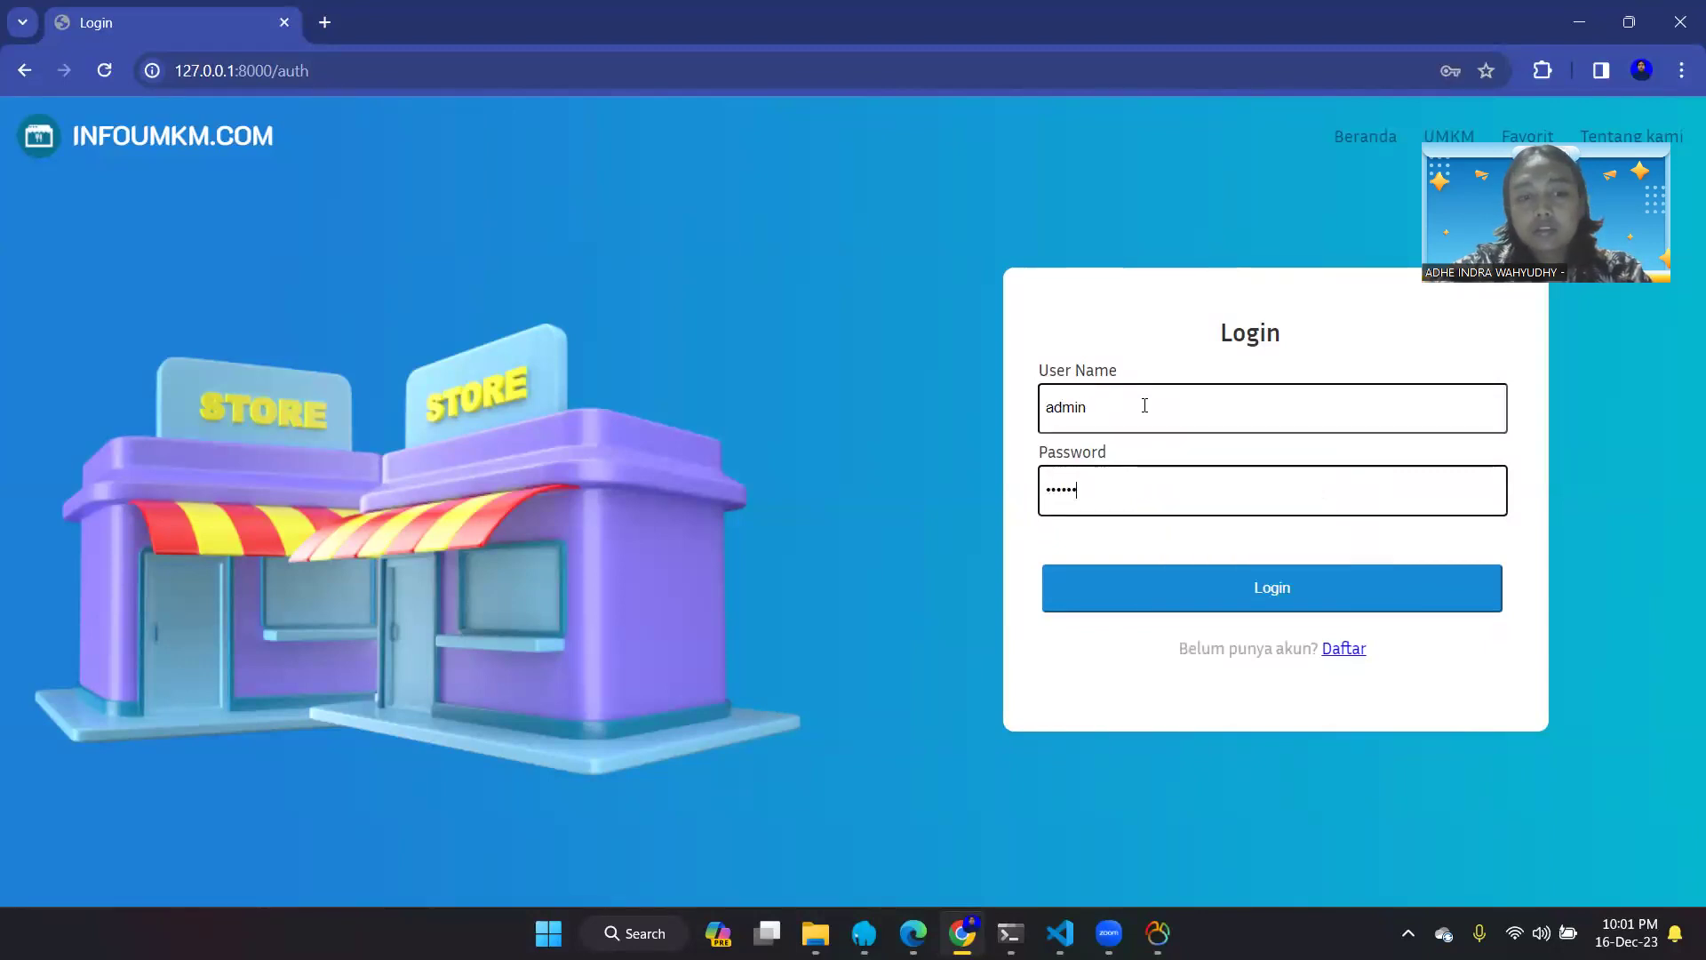
key(Return)
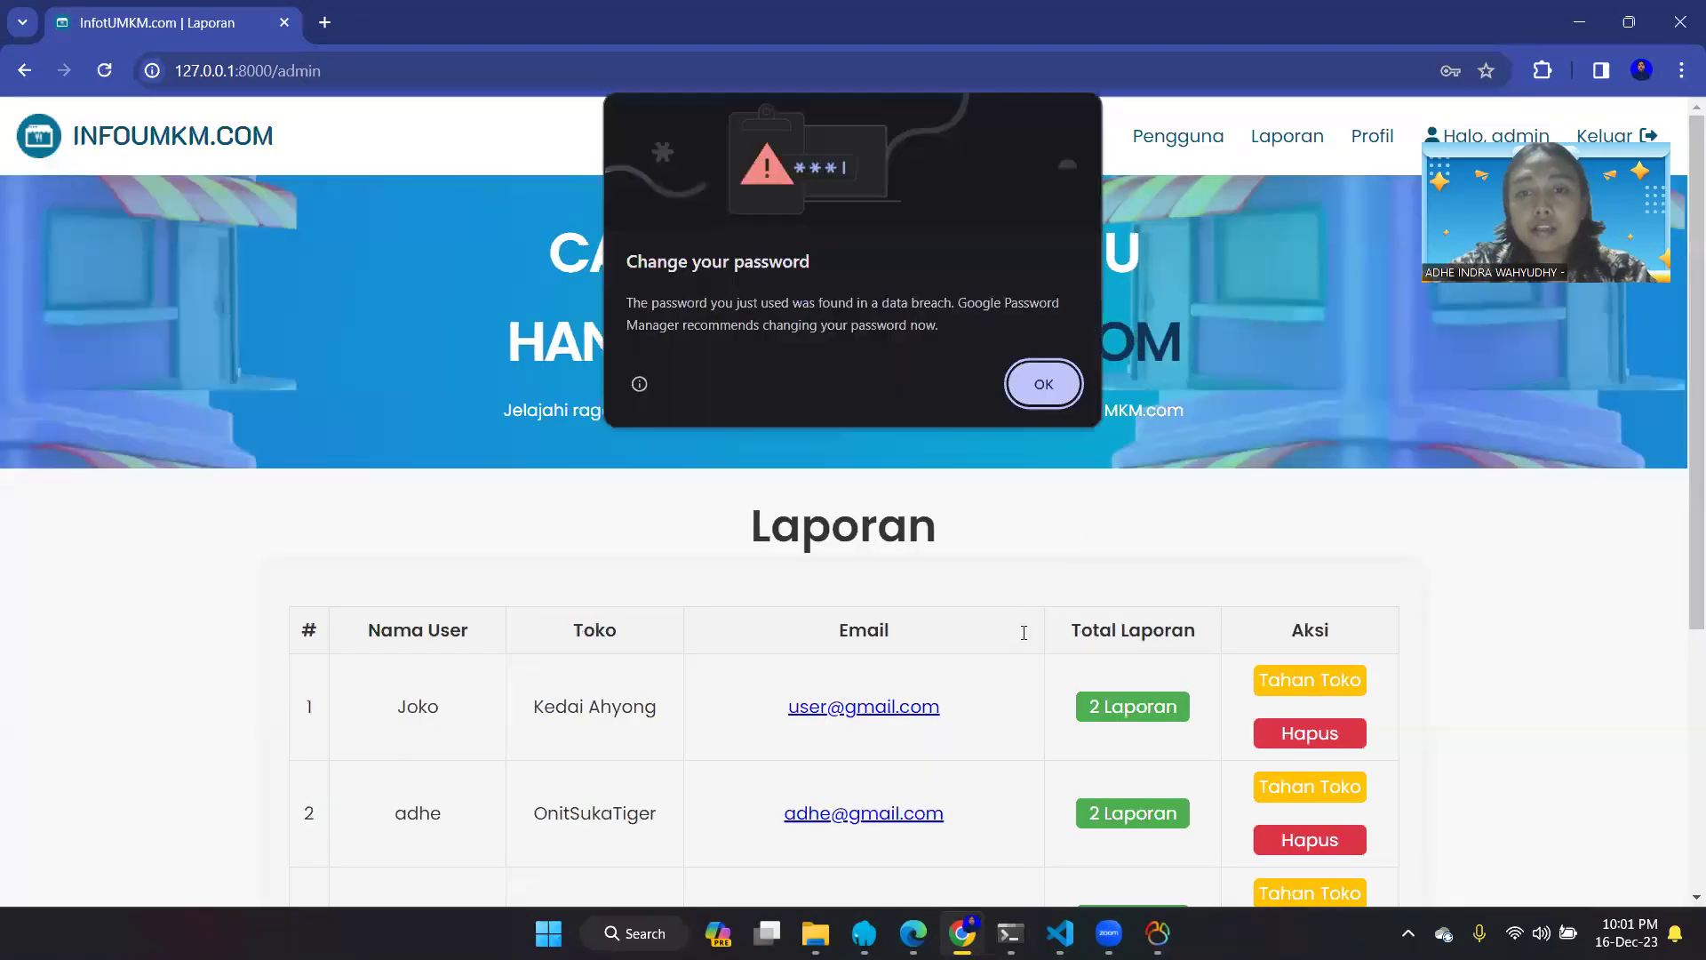
- Dismiss the password breach warning and look over the Laporan list
click(1041, 373)
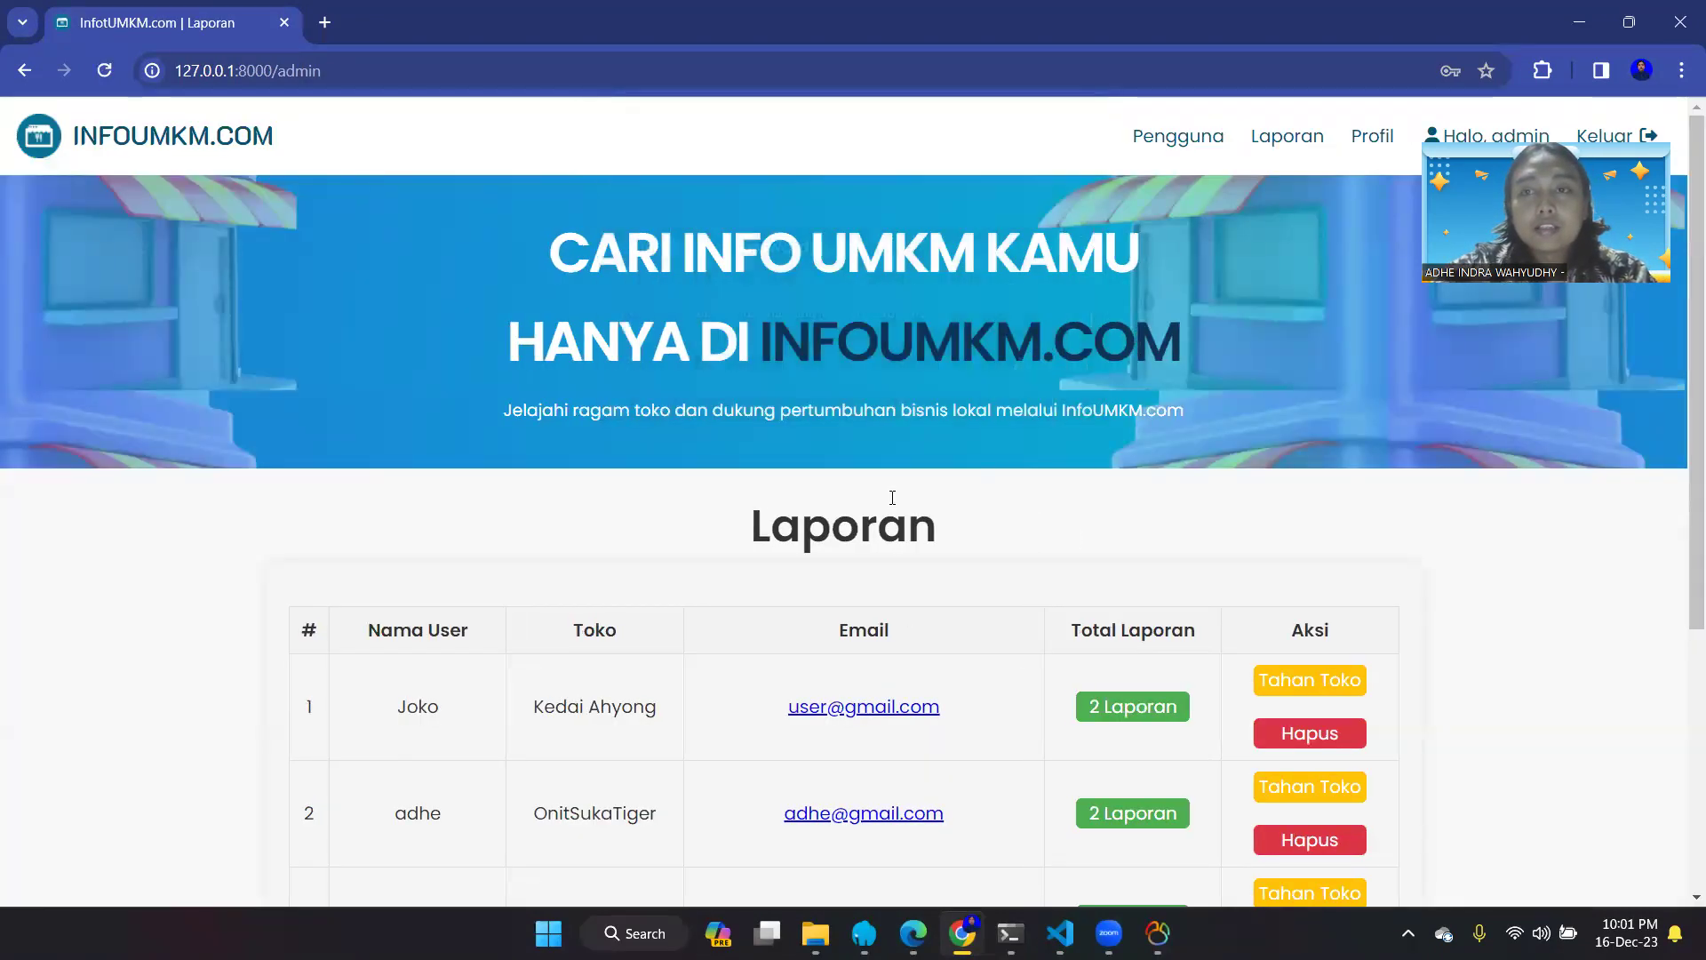
scroll(892, 497, down, 1)
scroll(892, 497, down, 2)
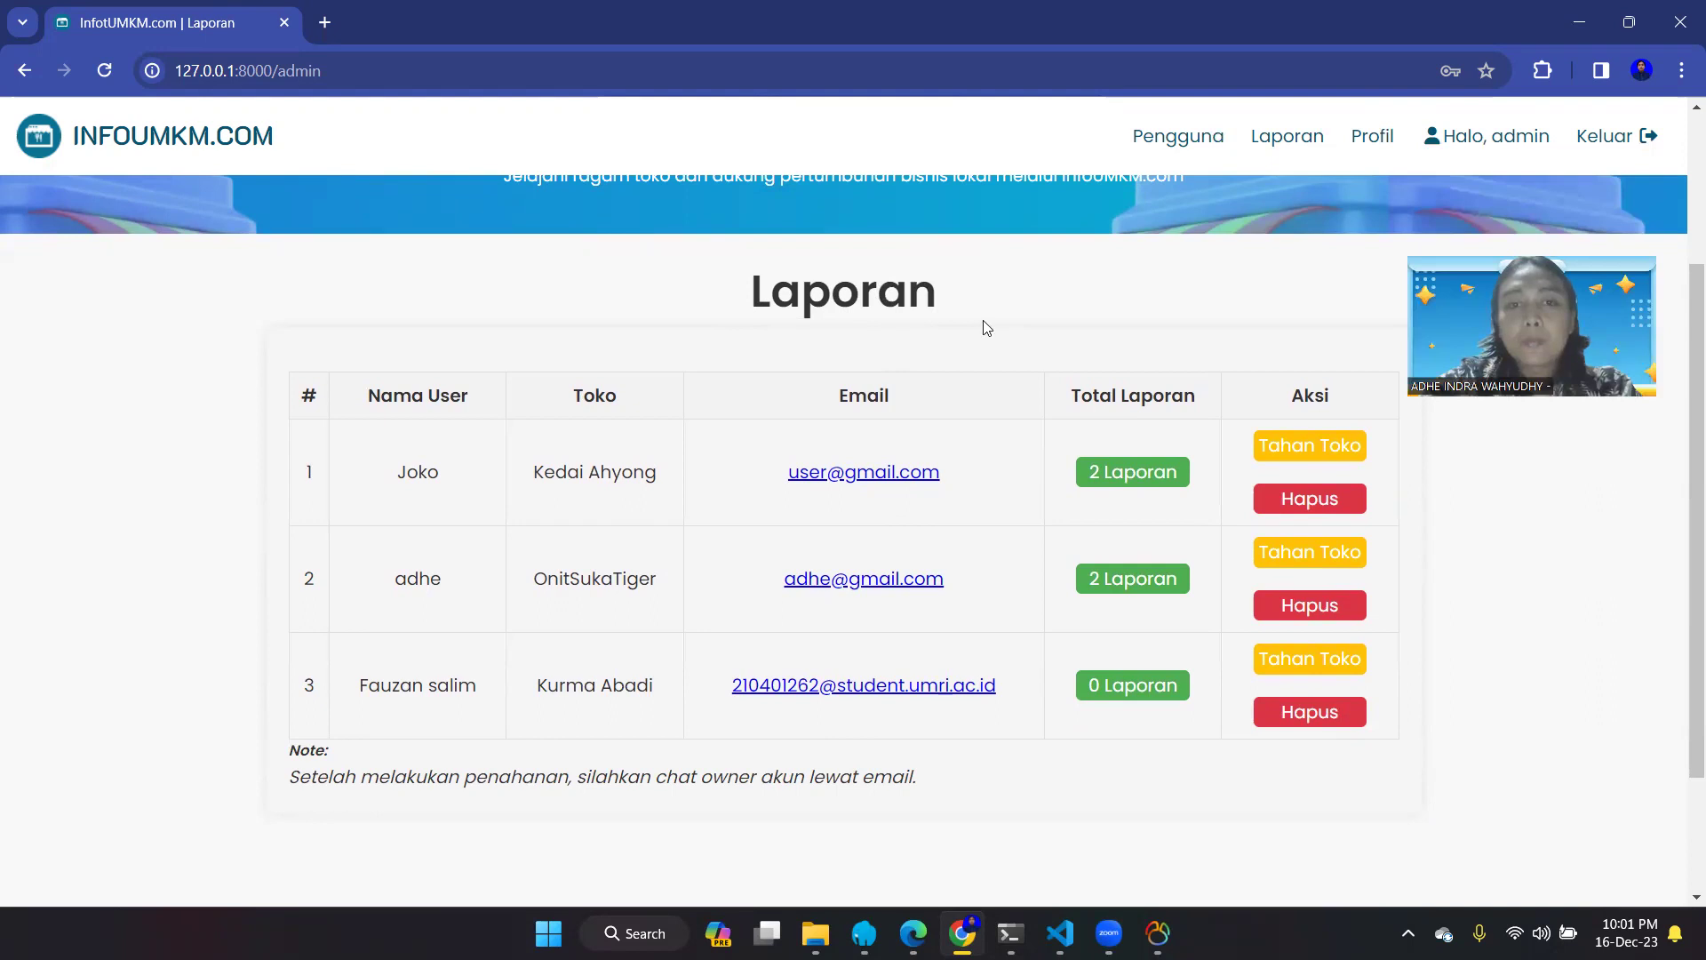
scroll(937, 690, up, 2)
scroll(936, 689, down, 3)
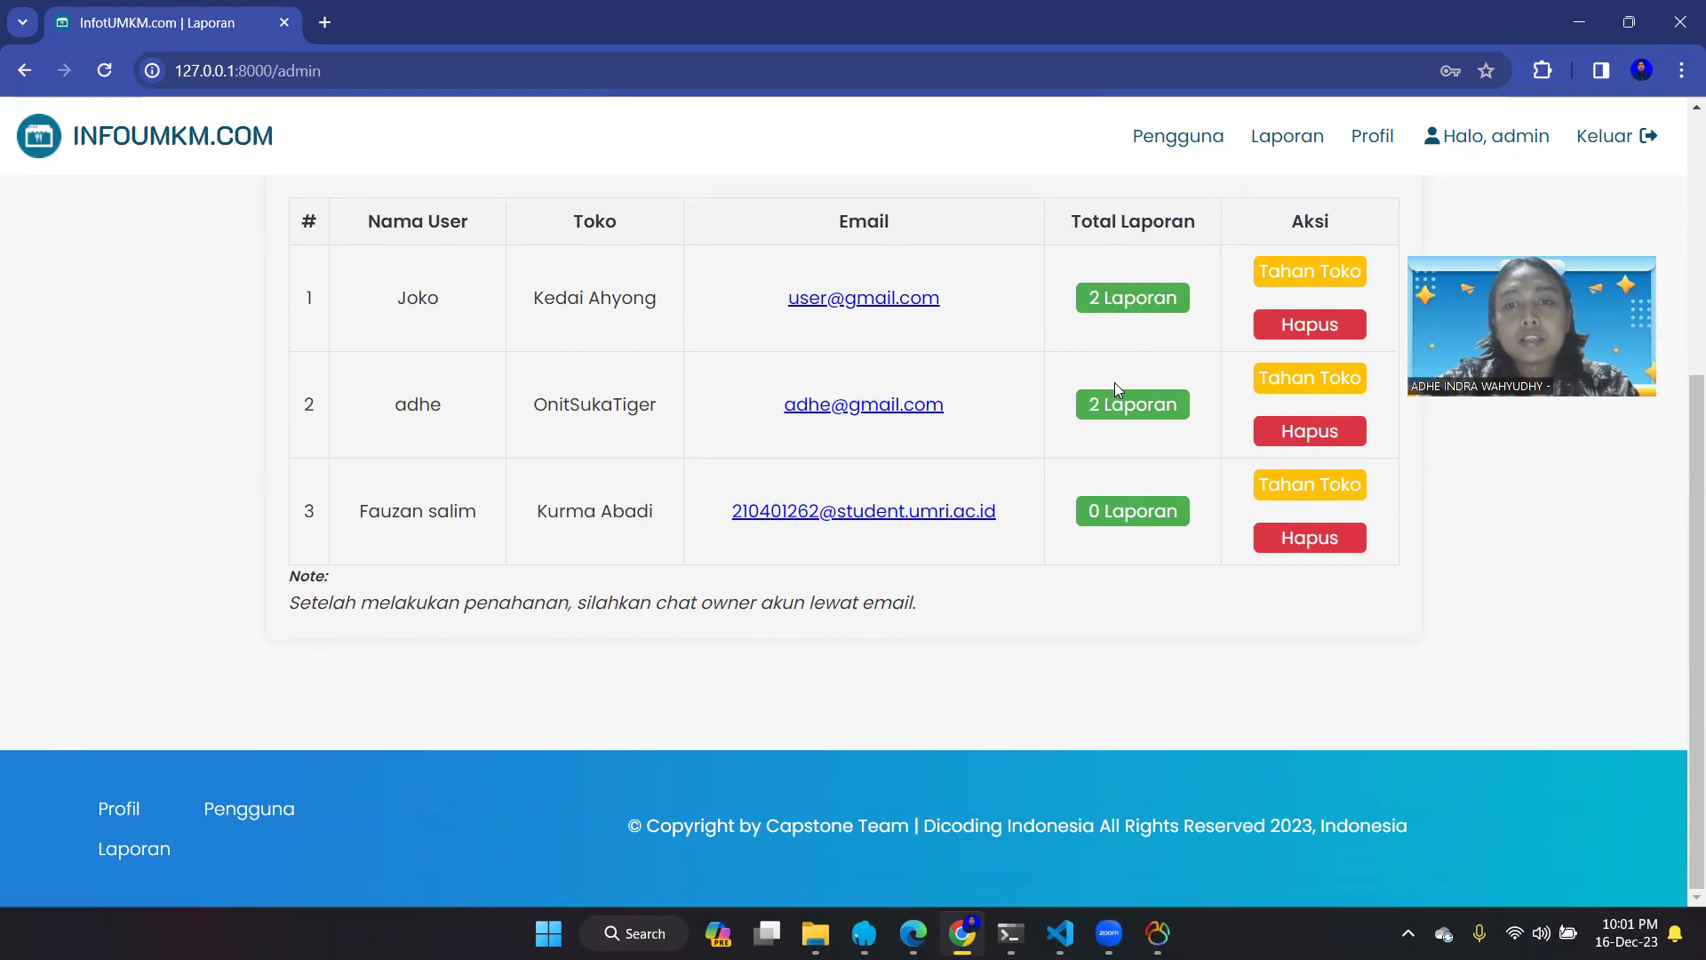
scroll(1114, 382, up, 2)
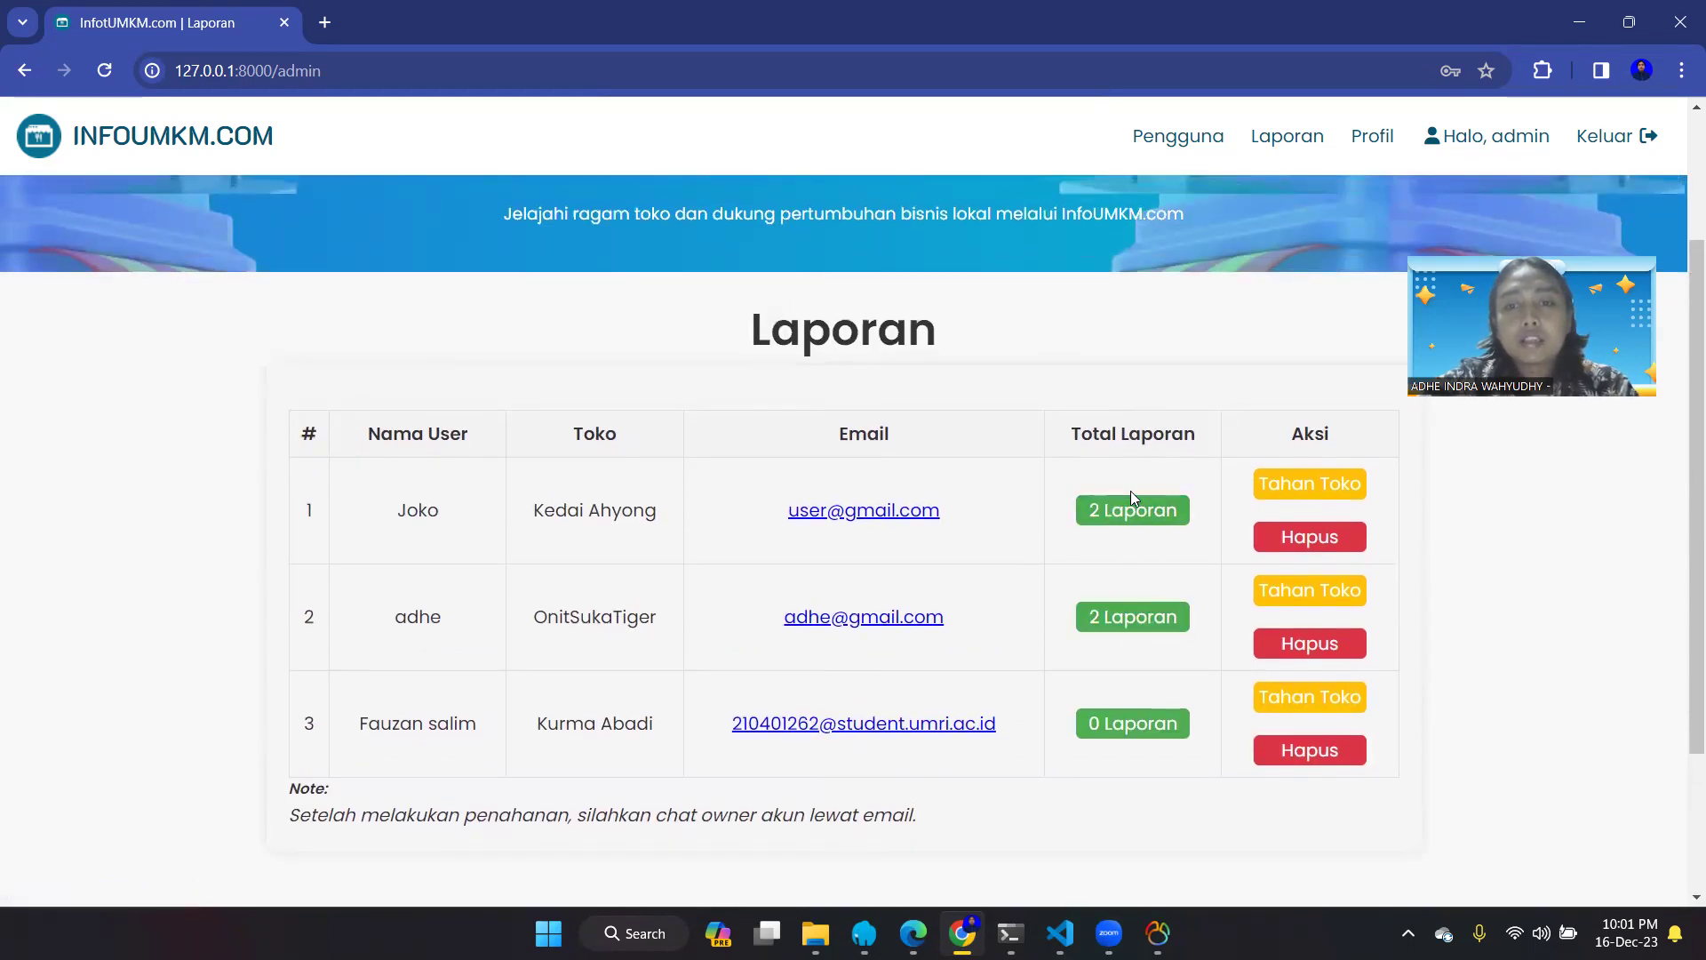
- Read Kedai Ahyong's two reports, 'Menu tidak sesuai' and the fake-store one, then return
click(1123, 522)
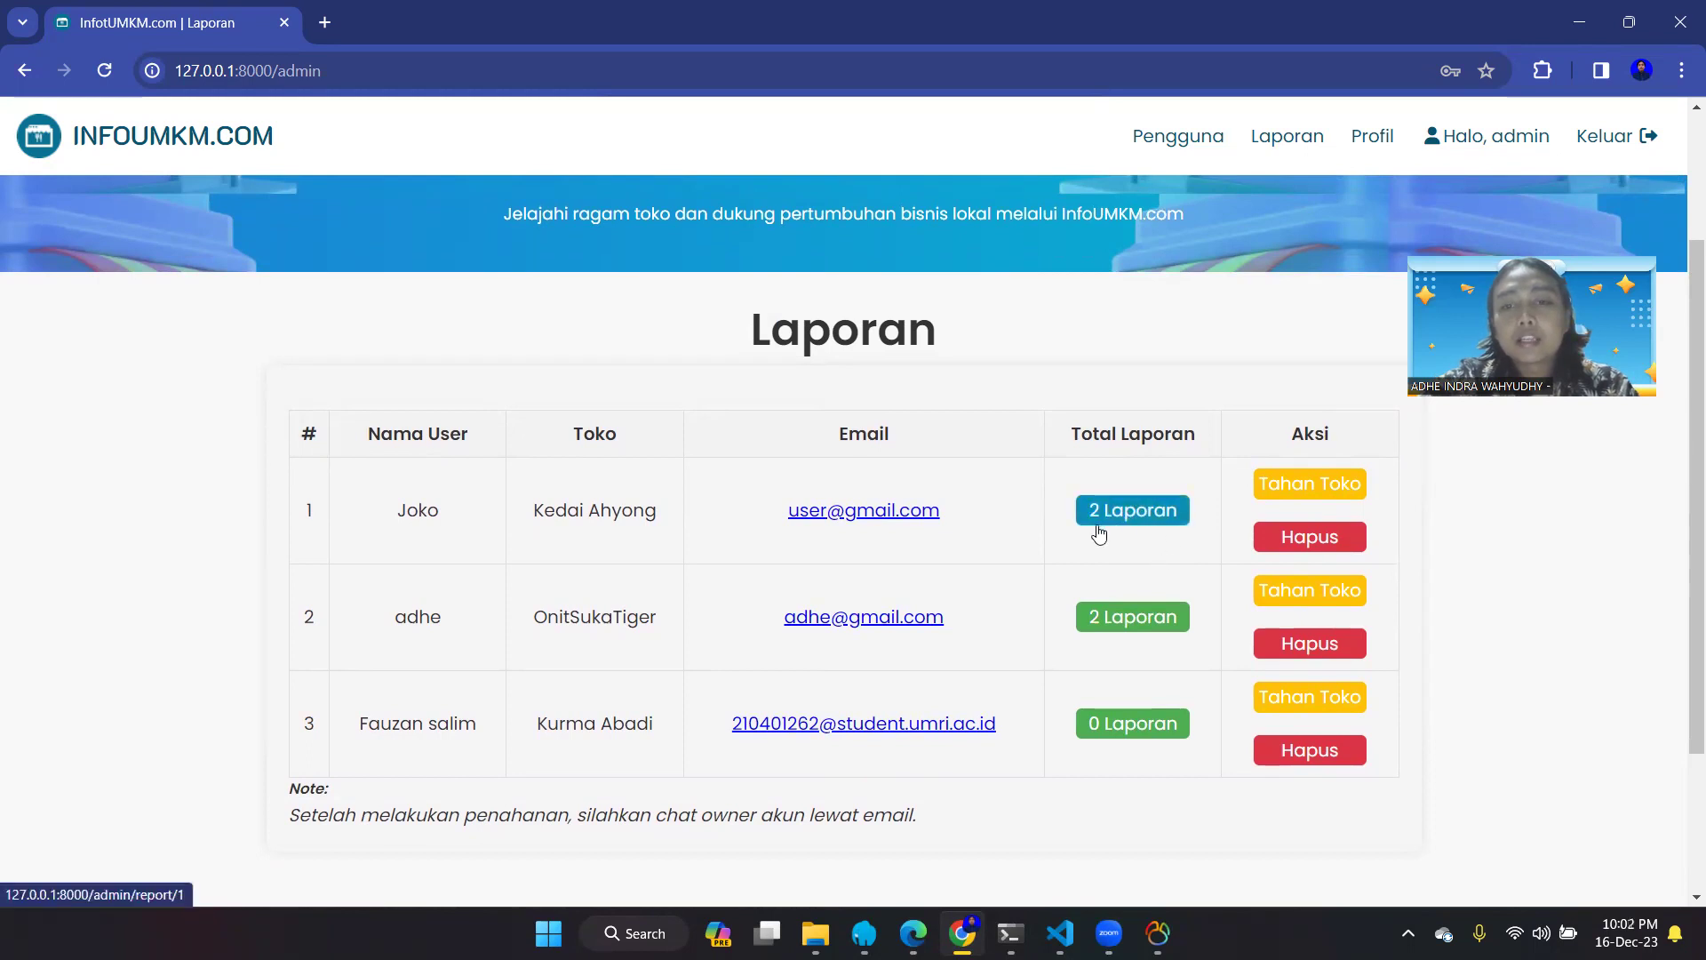
click(1128, 517)
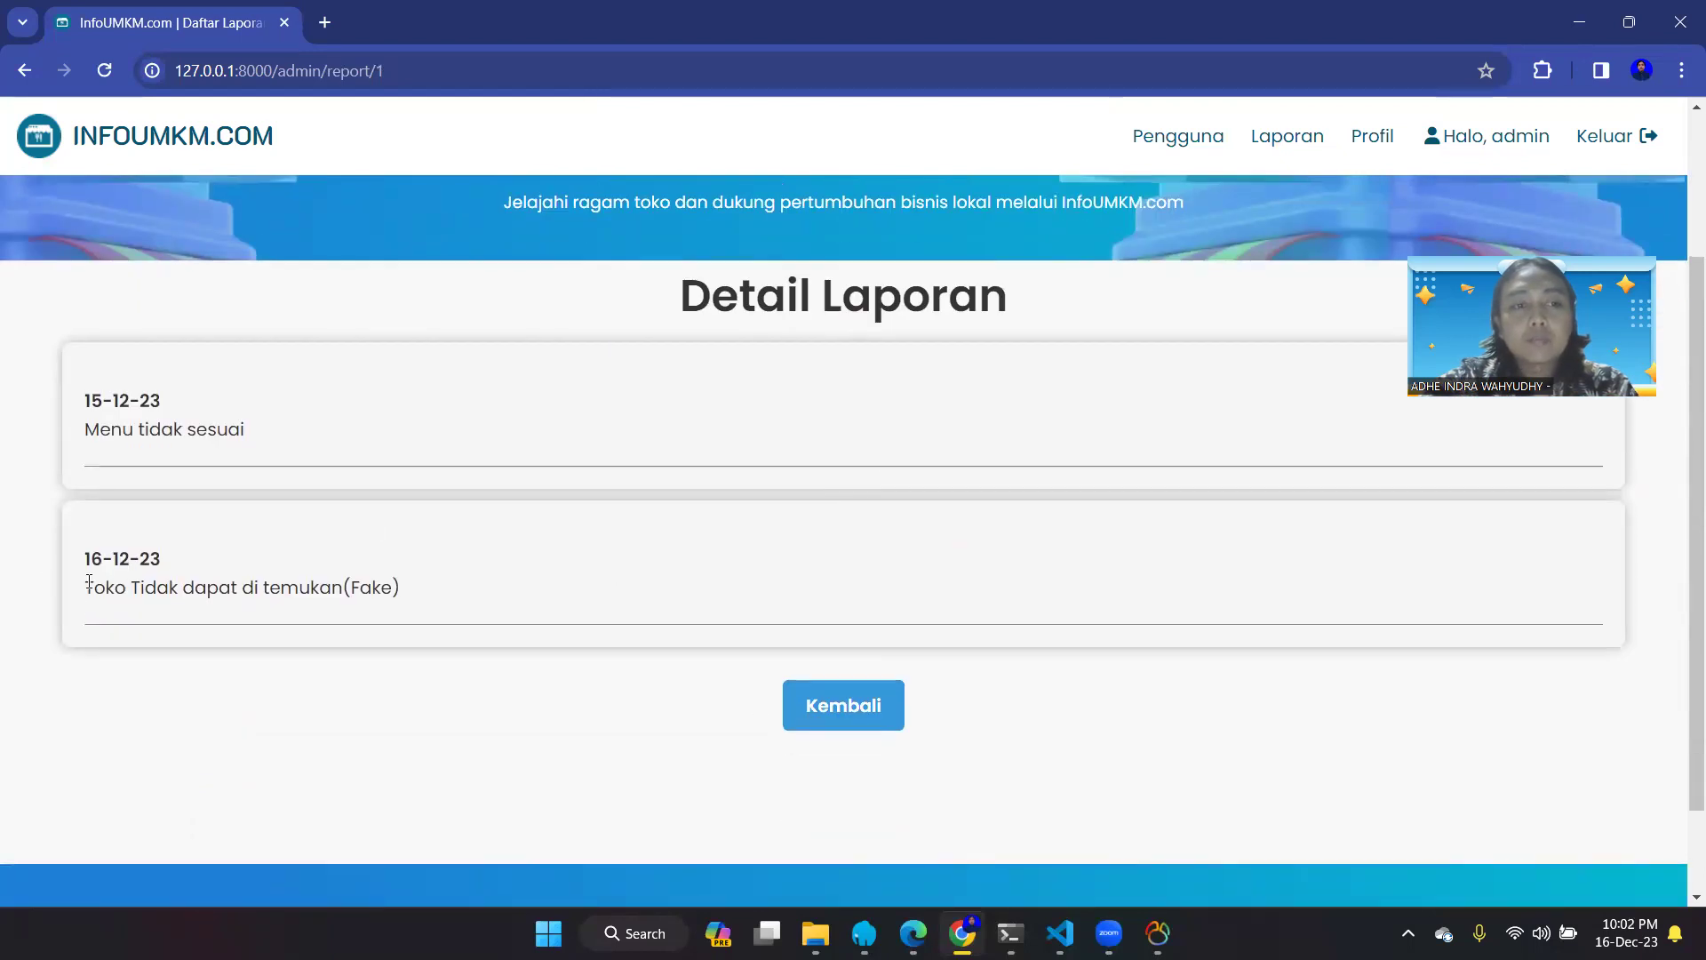
triple_click(203, 590)
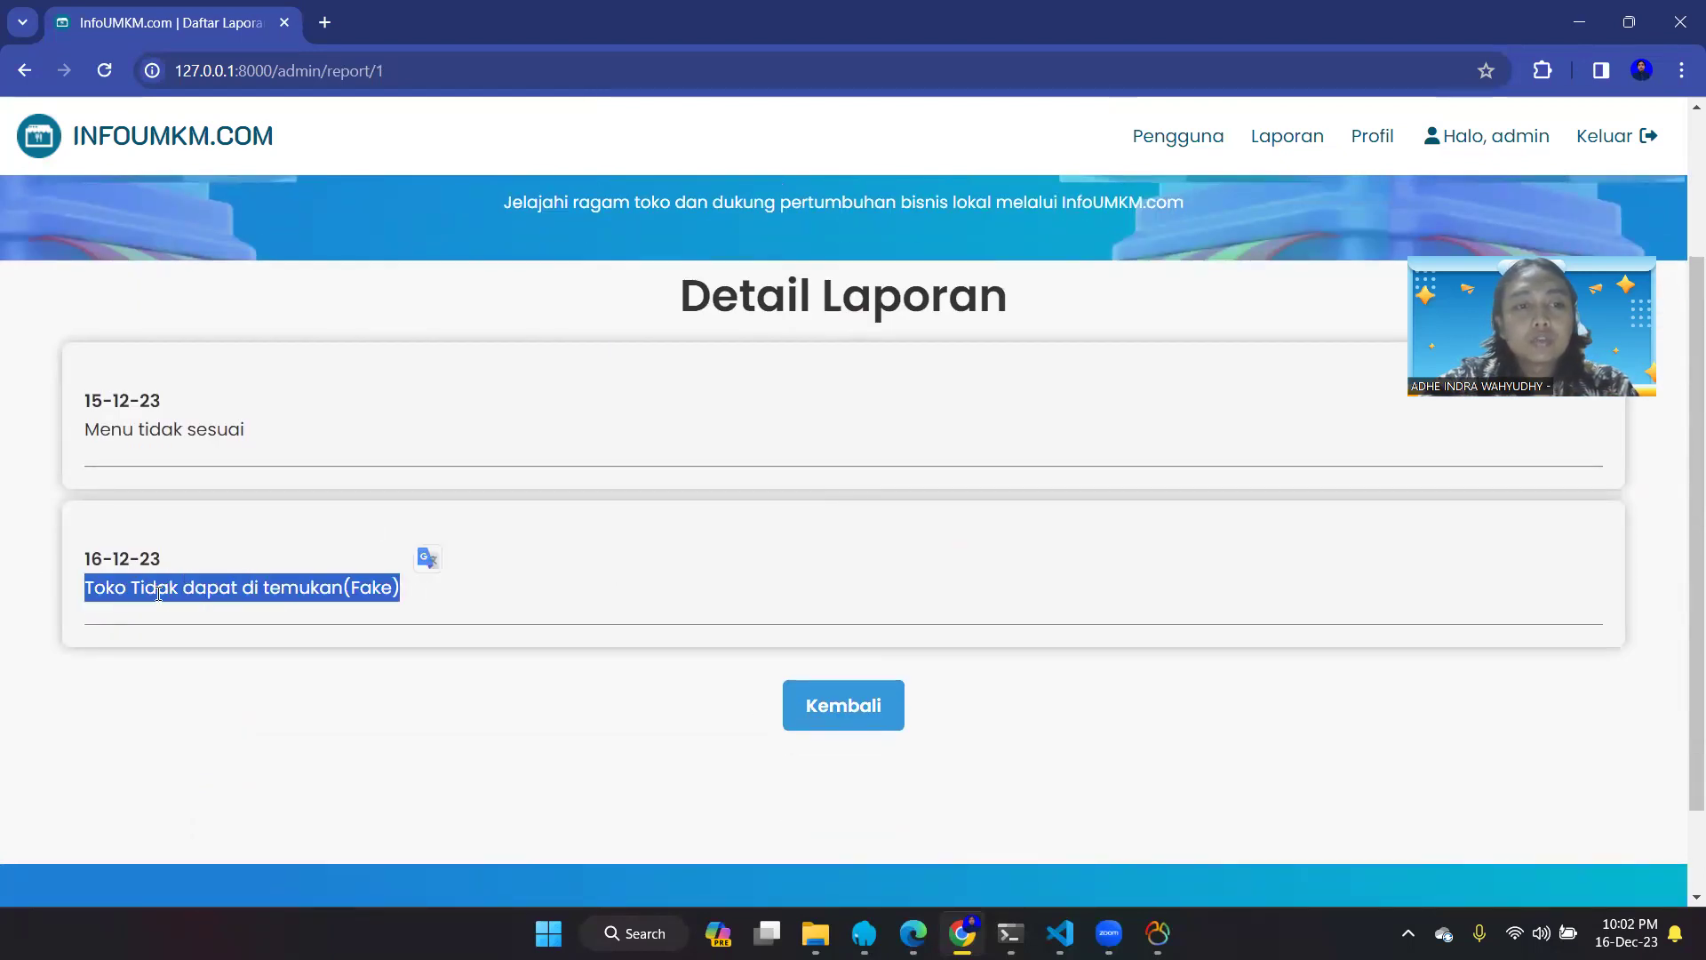
click(834, 702)
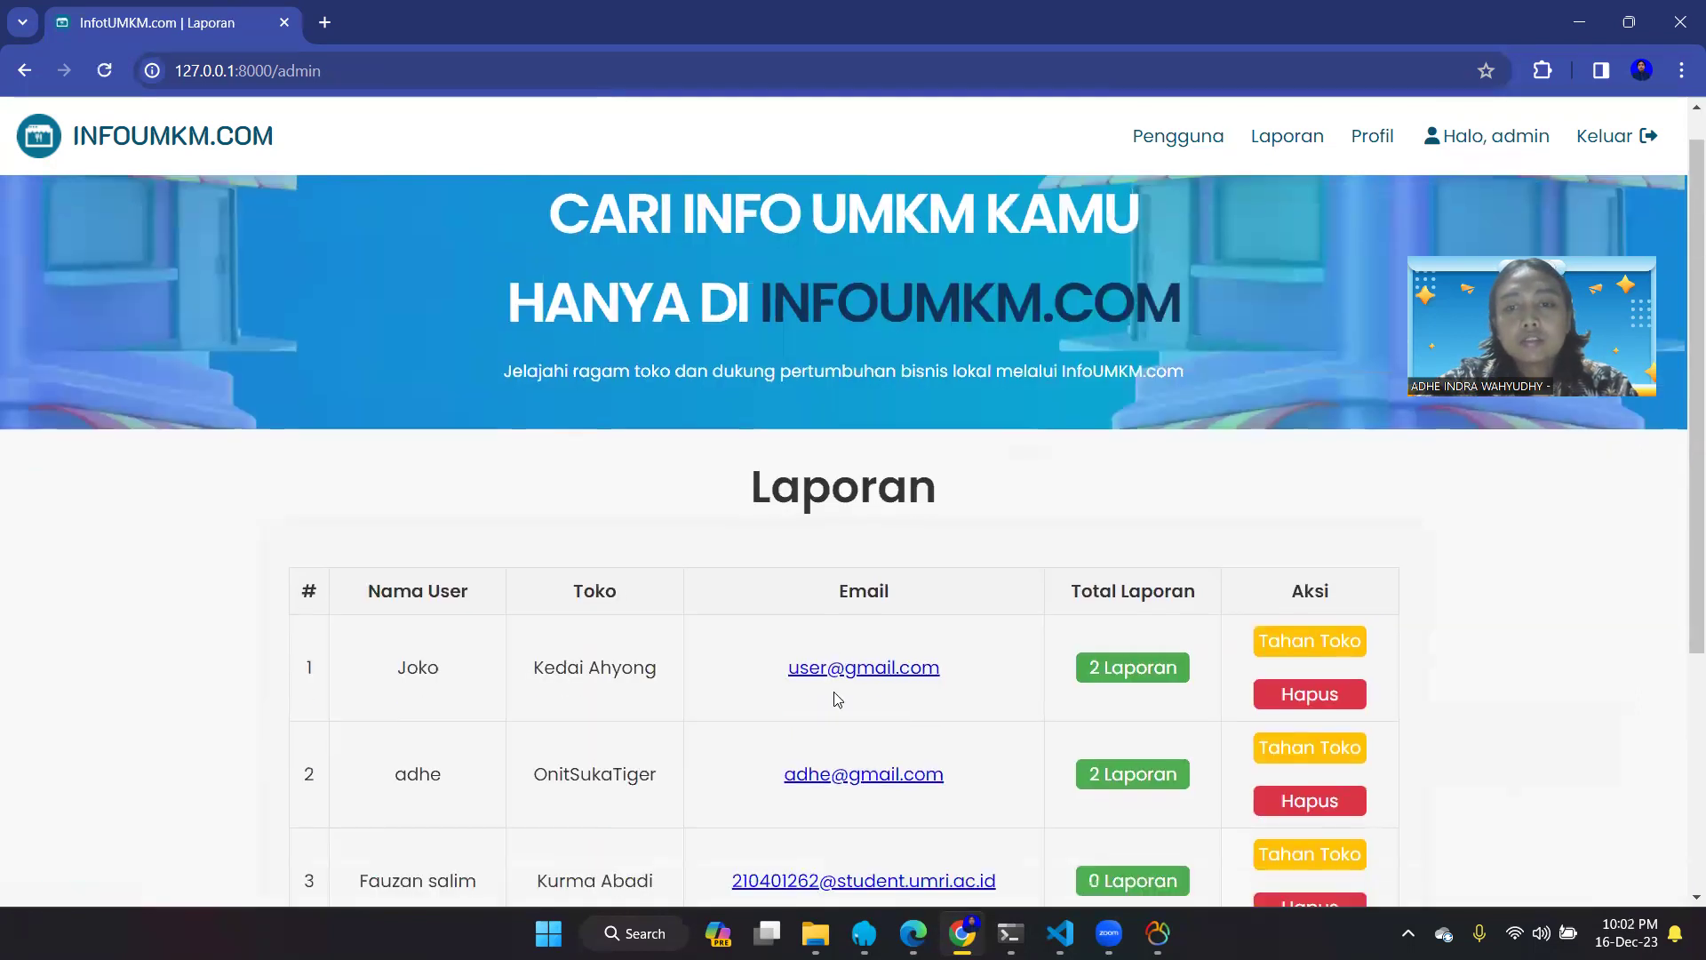
- Suspend Kurma Abadi with Tahan Toko on row 3 of the Laporan table
scroll(838, 696, down, 4)
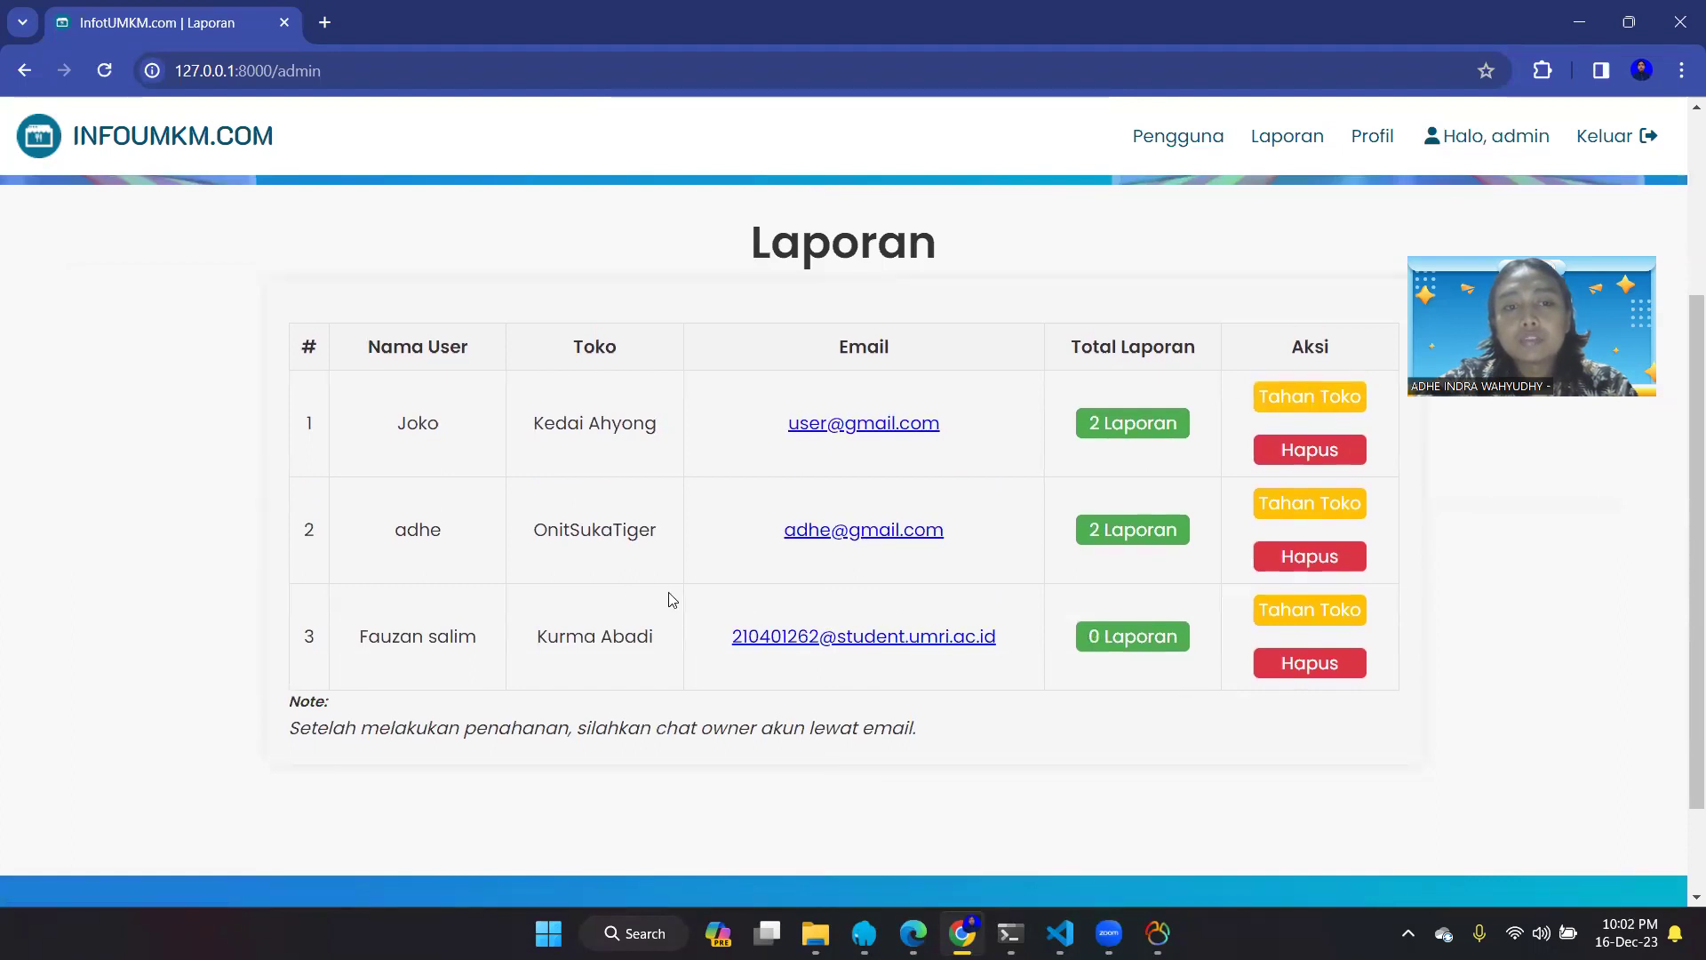
click(1325, 624)
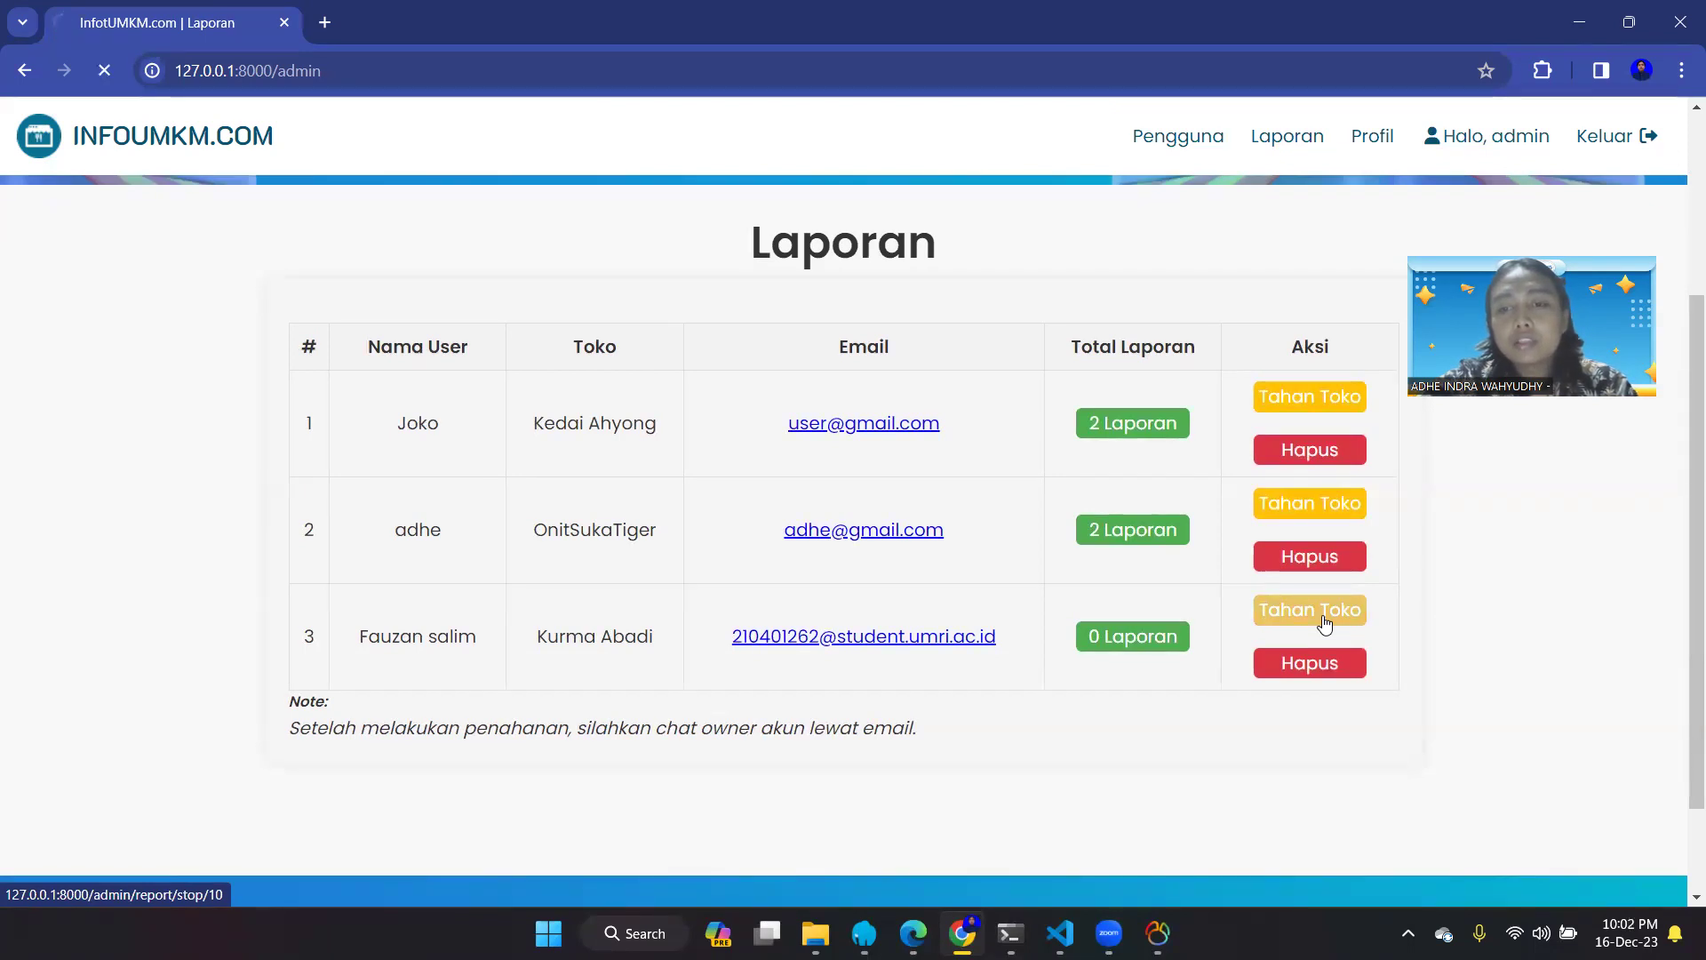
scroll(1324, 624, down, 3)
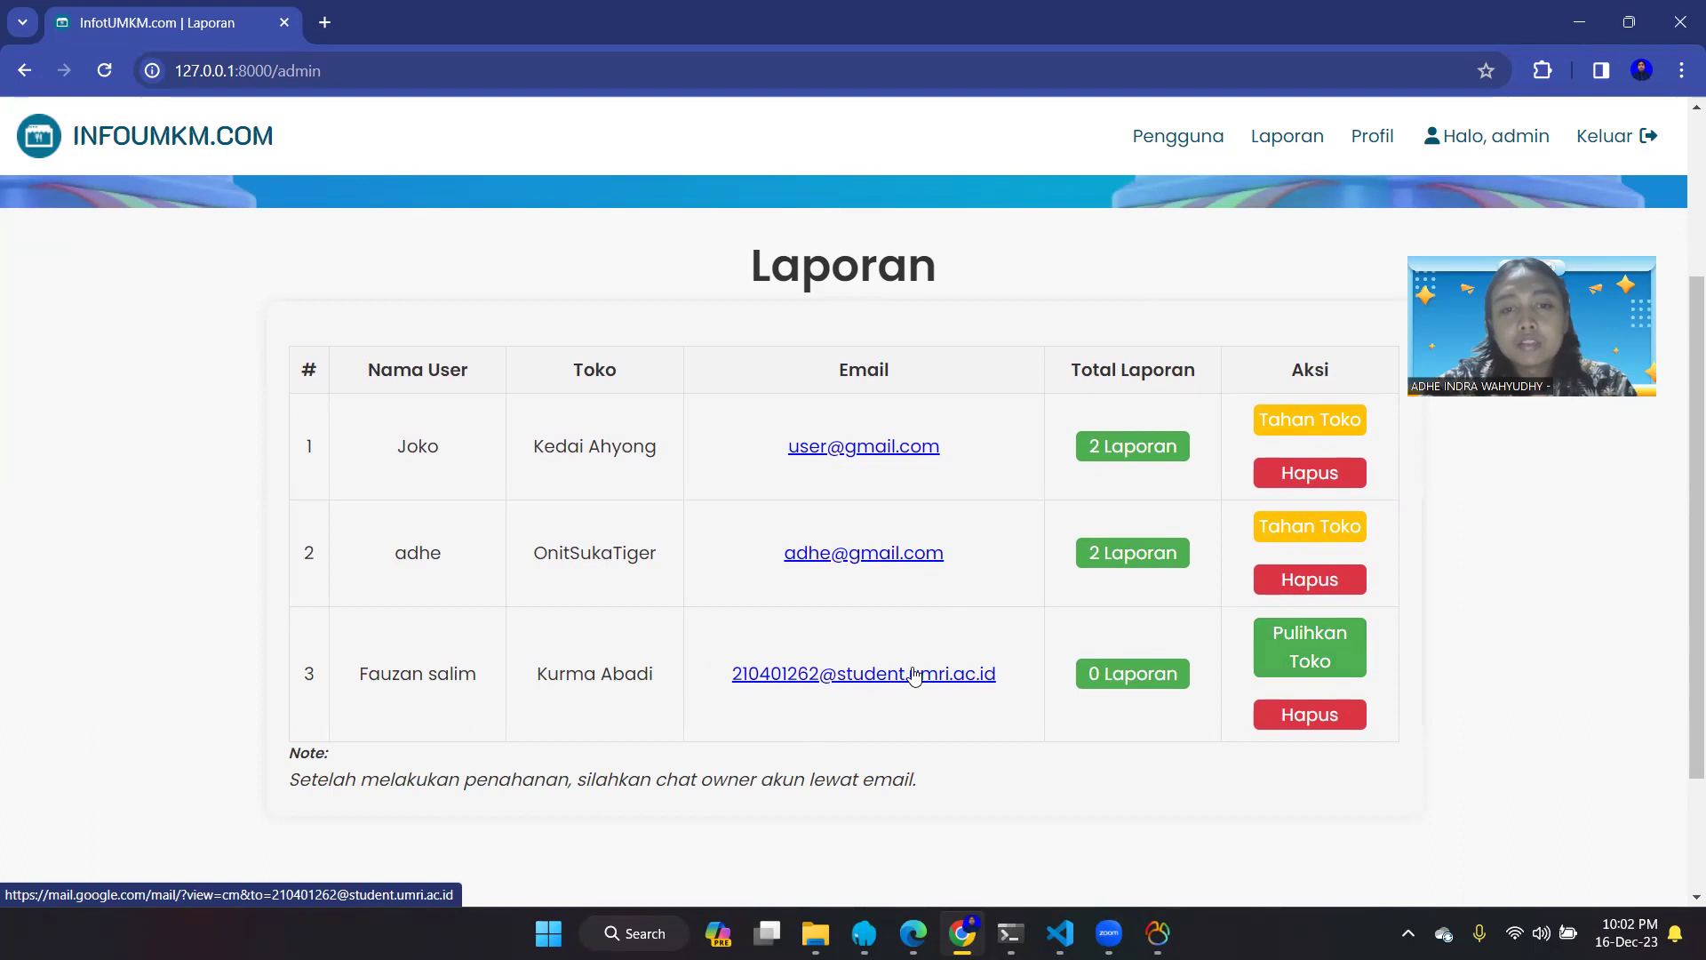
scroll(975, 717, down, 1)
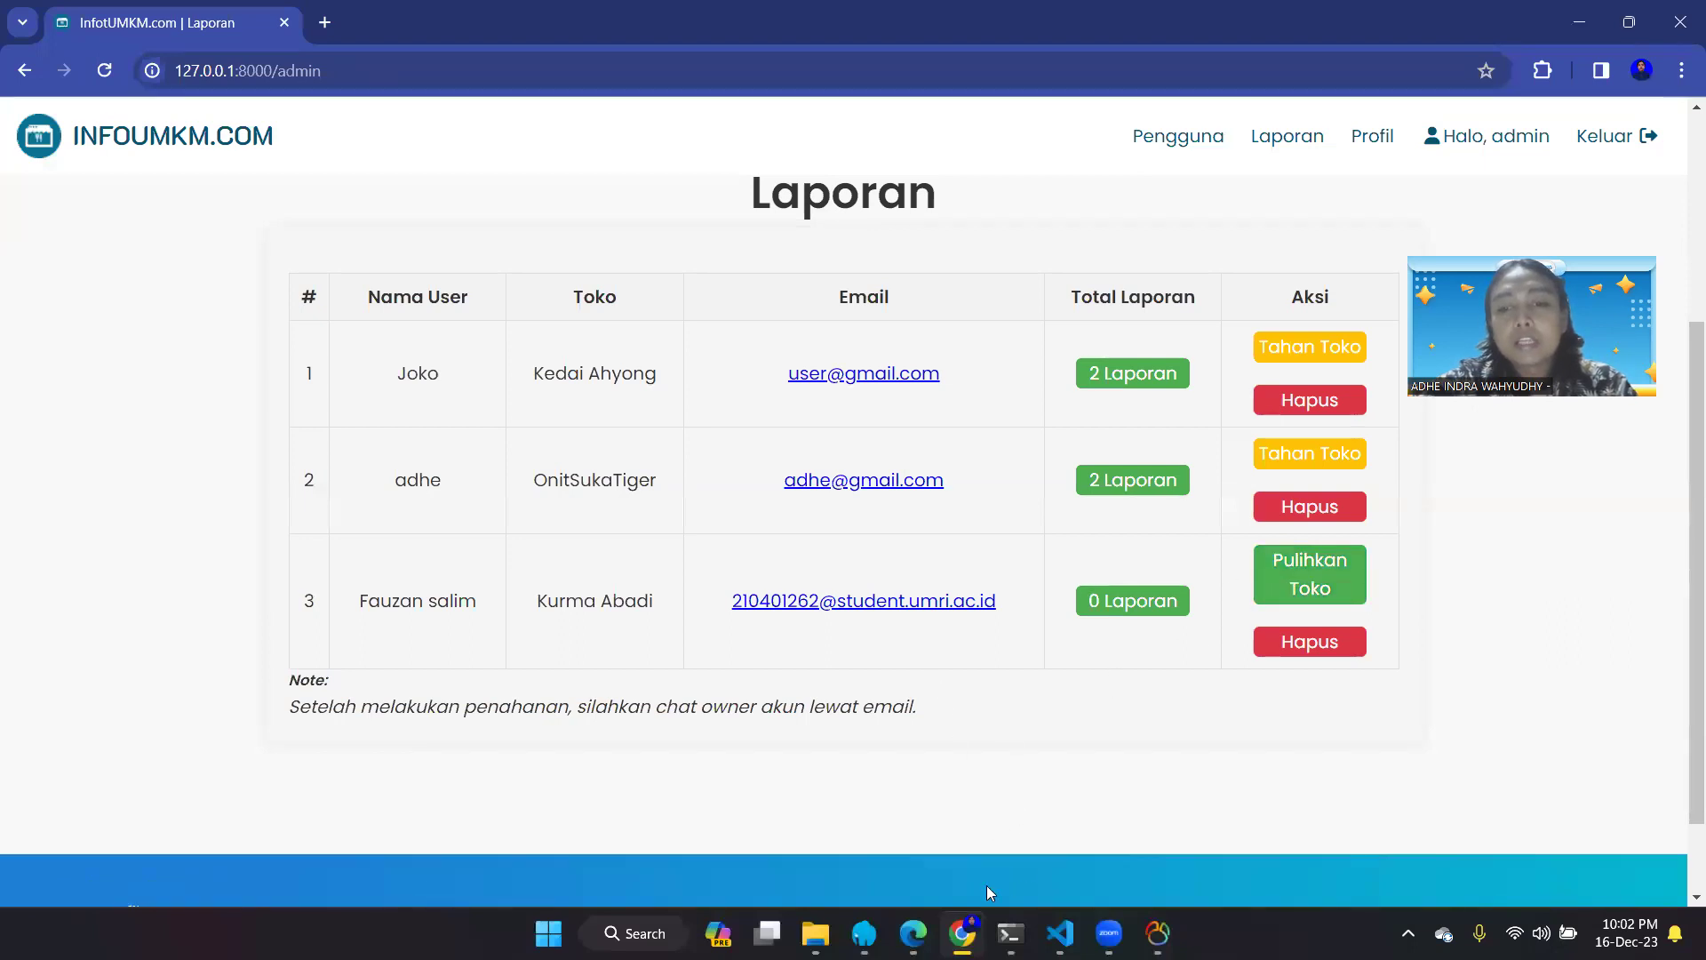
mouse_move(913, 933)
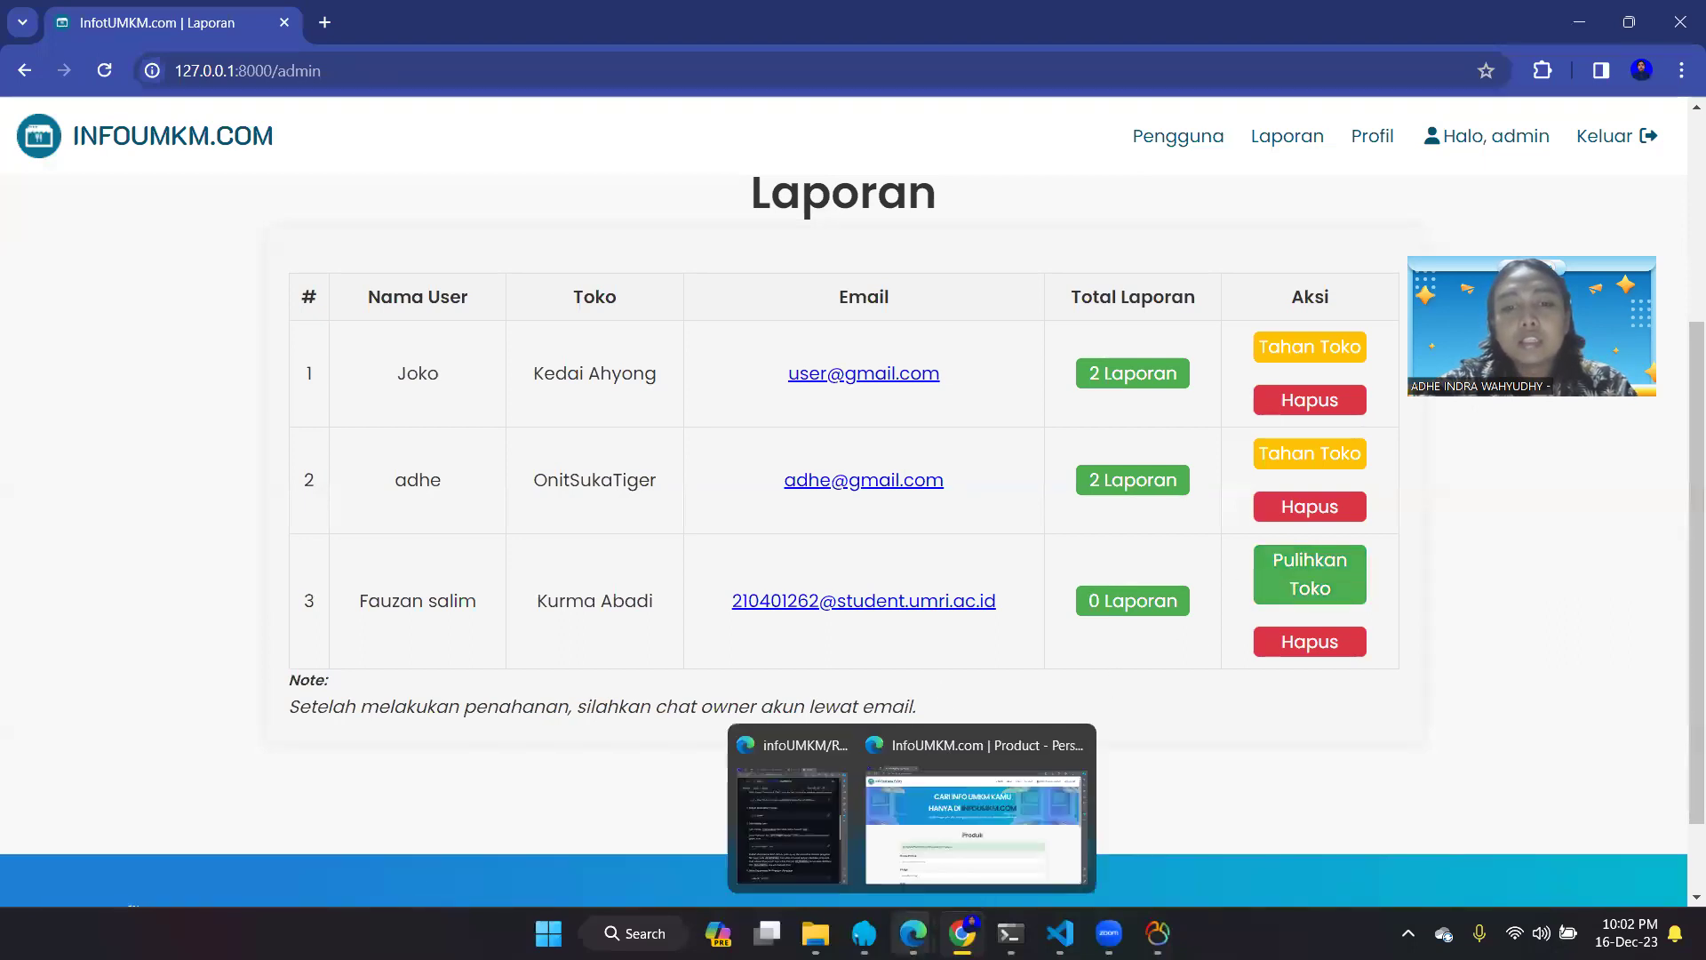
- In Edge, reload the store owner's Produk page to reveal the account-frozen notice
click(924, 855)
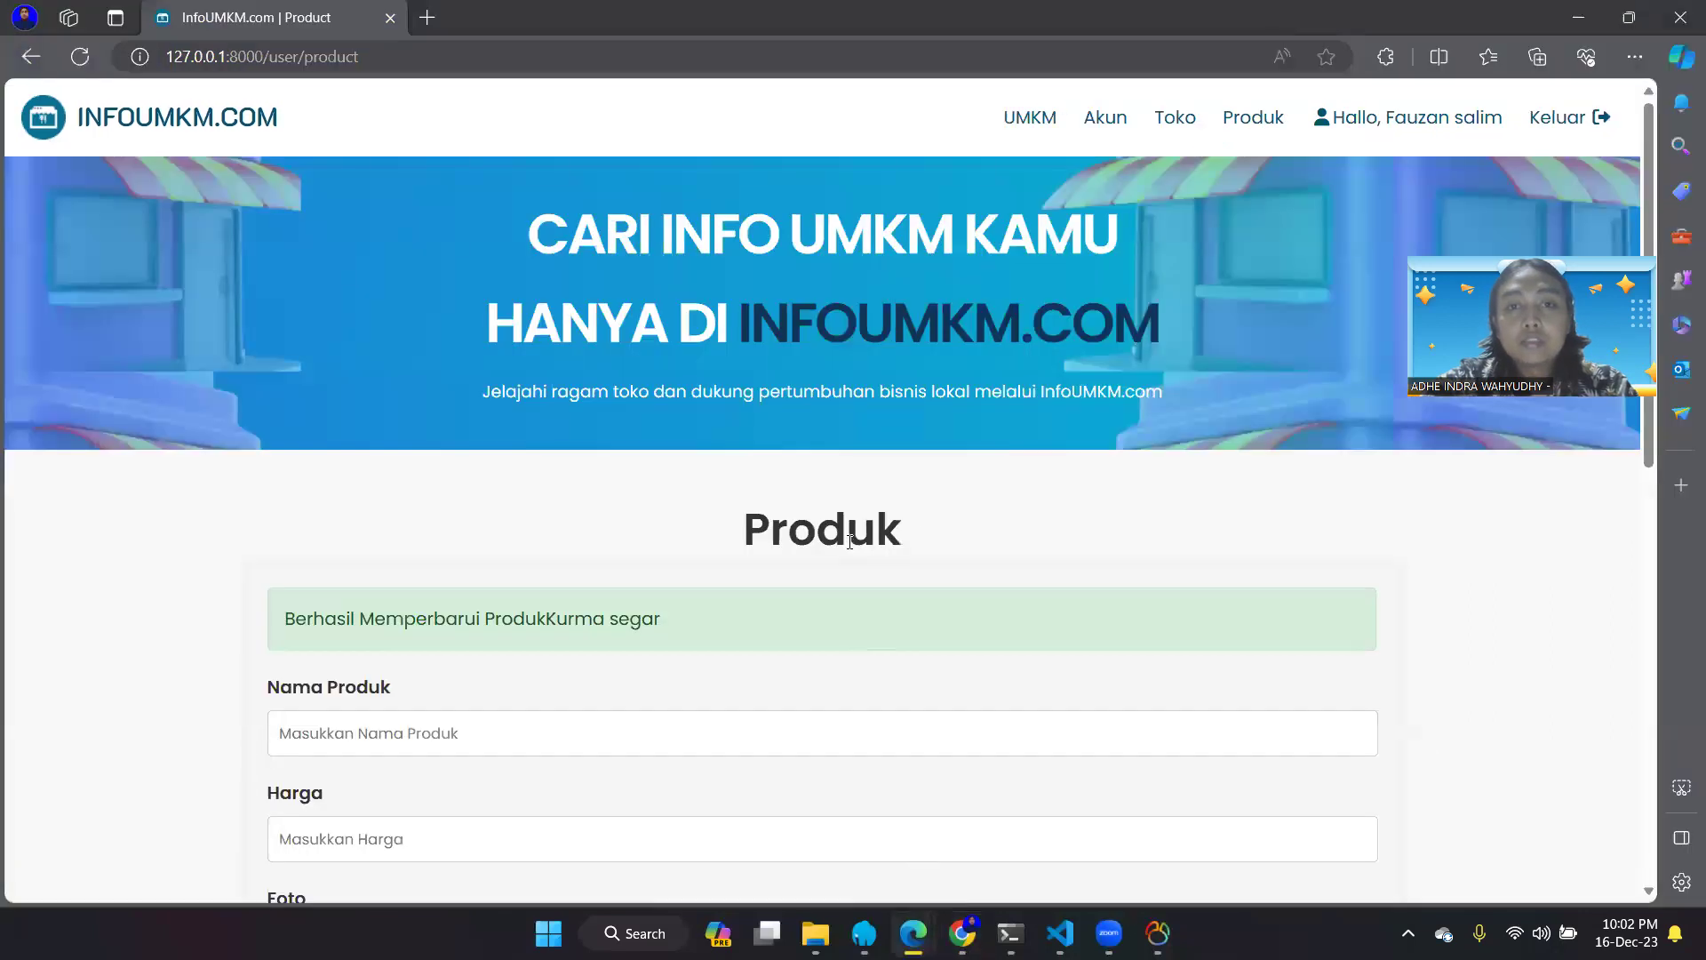
scroll(924, 512, down, 10)
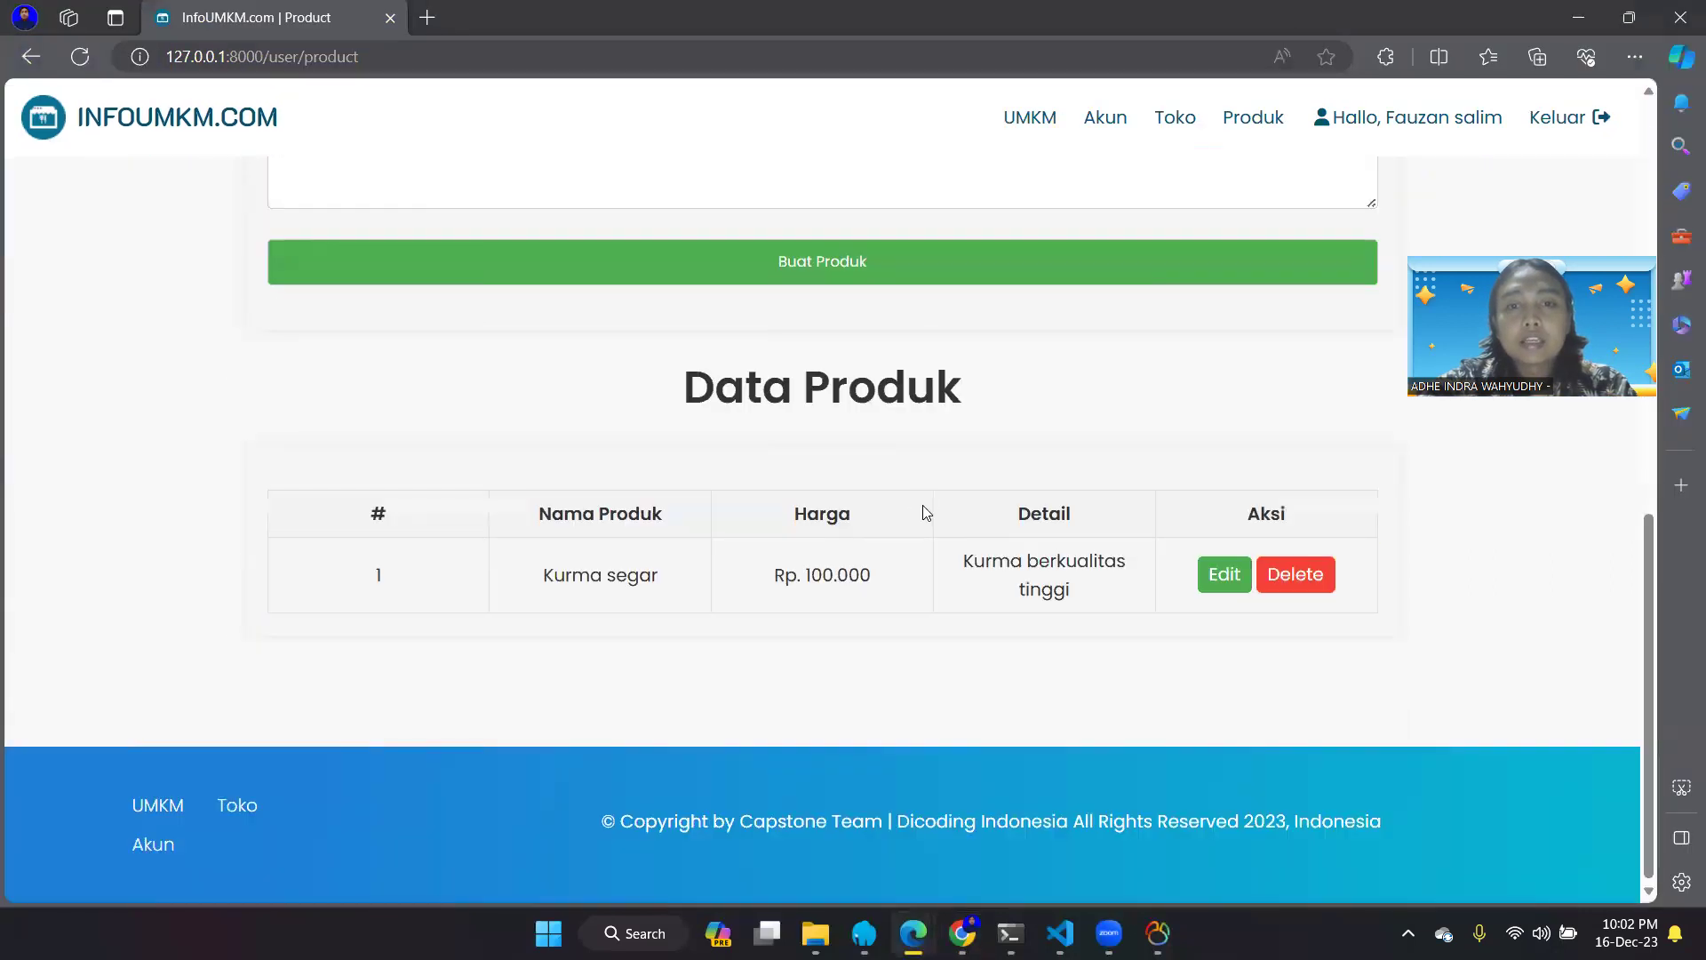
scroll(924, 513, up, 8)
scroll(924, 512, up, 3)
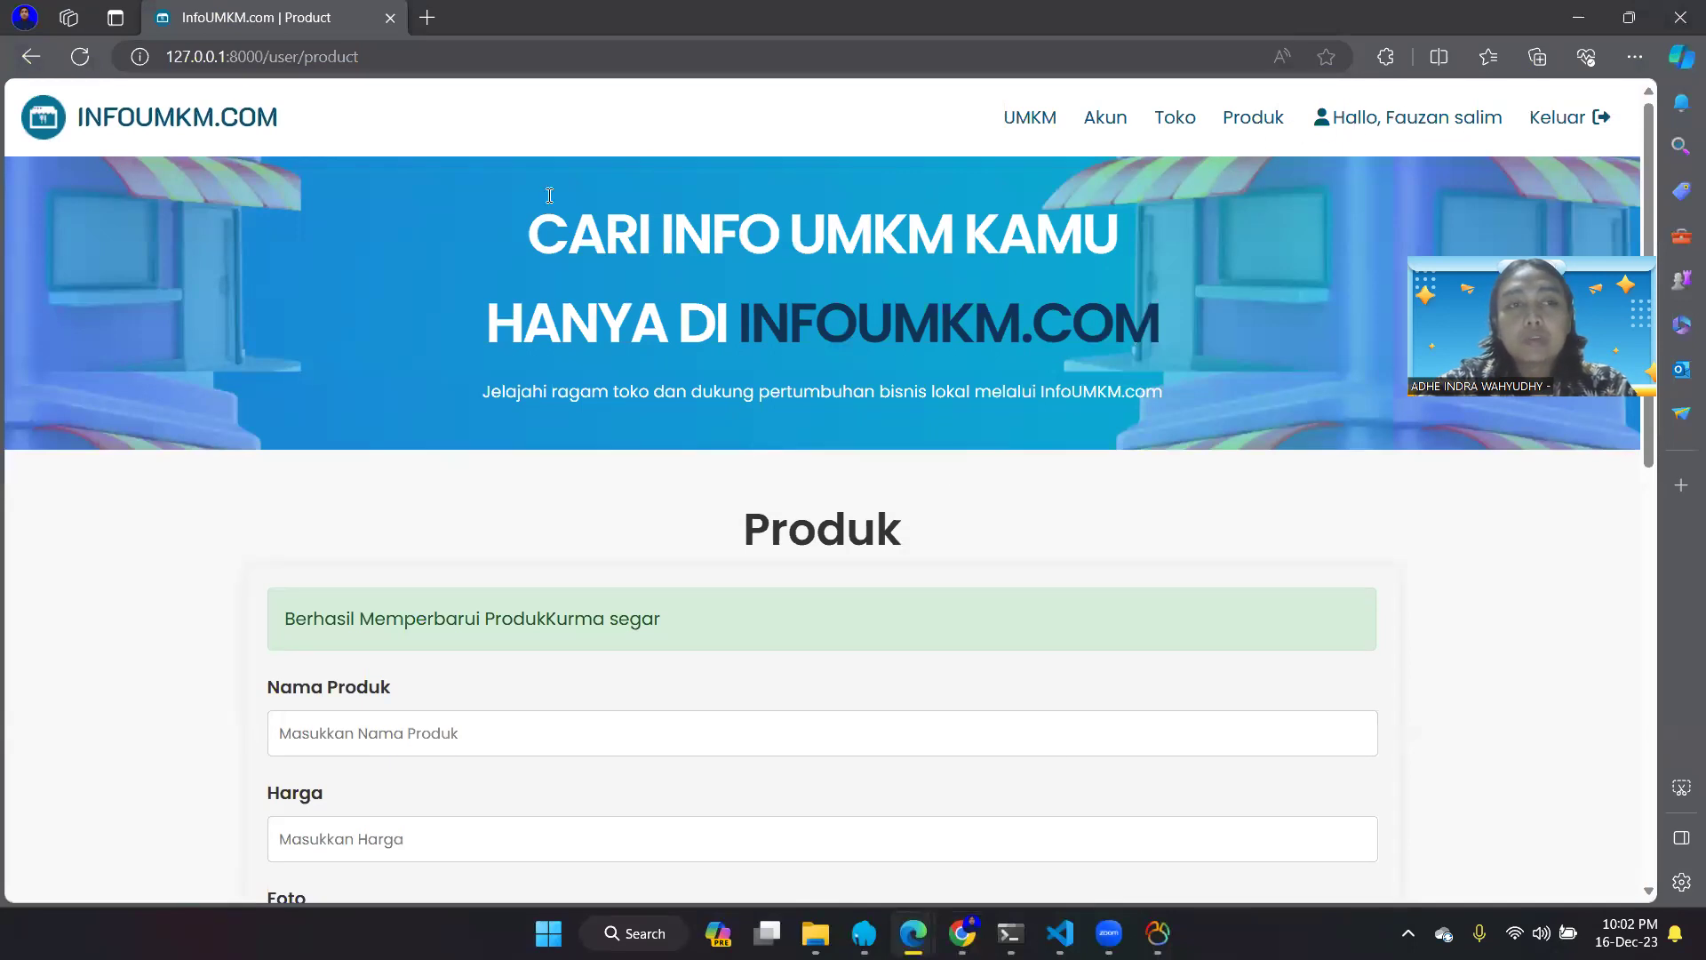
click(80, 56)
scroll(495, 560, down, 3)
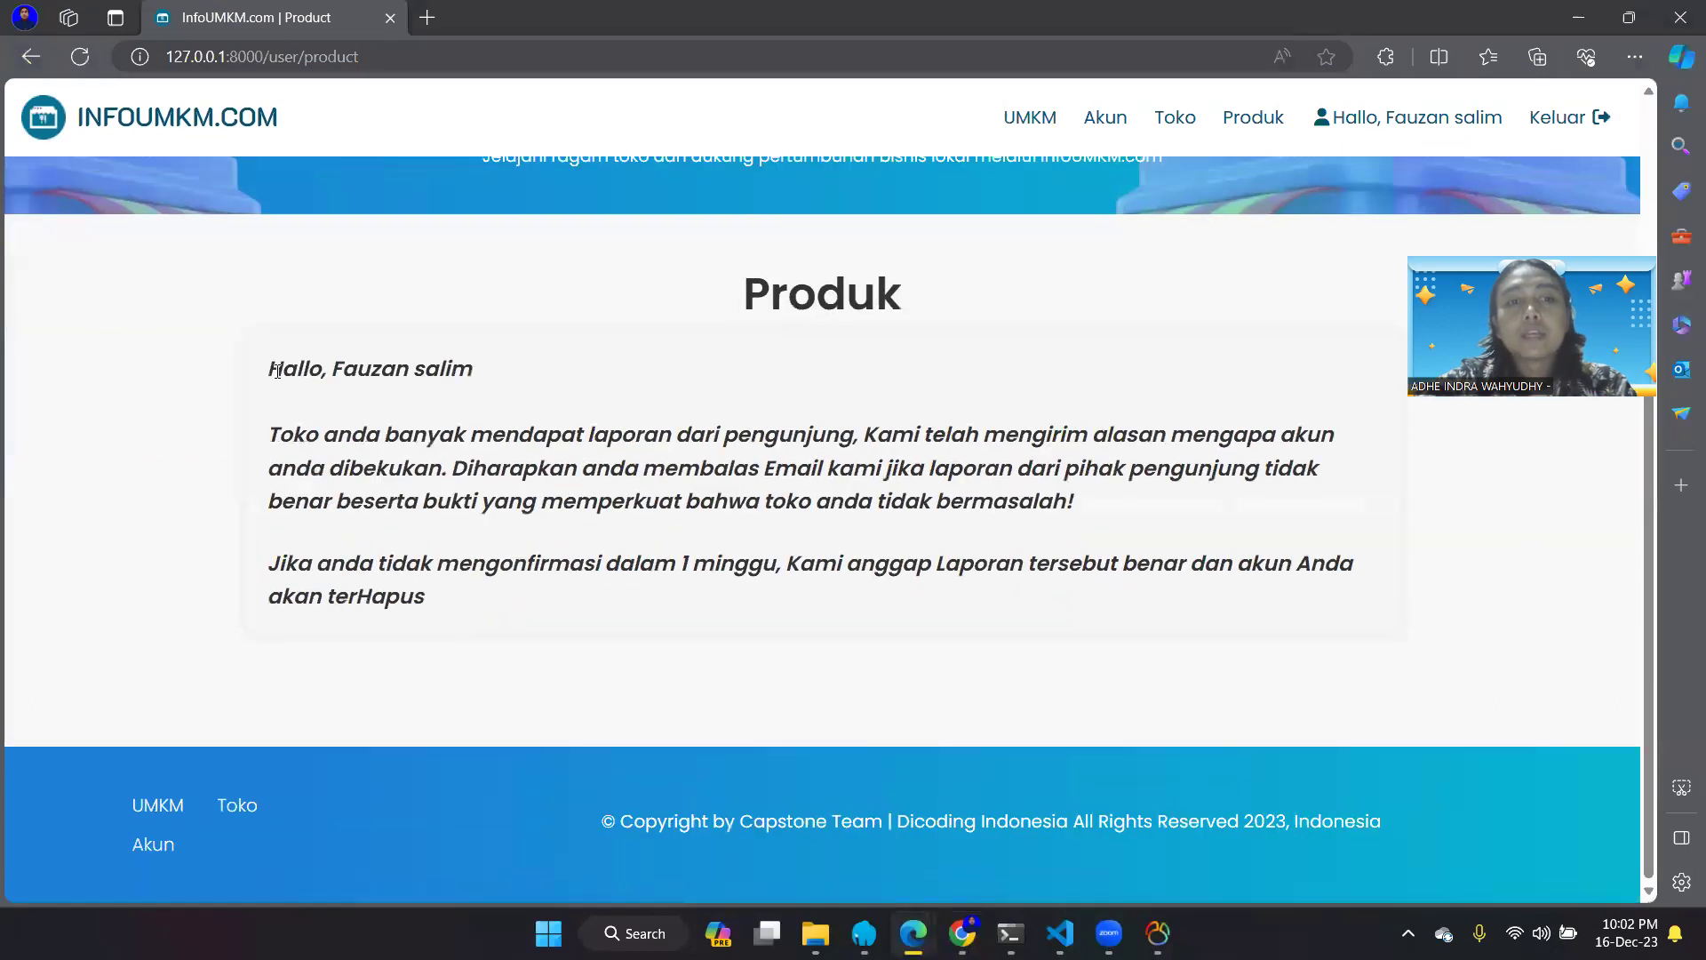
- Select the whole account-frozen warning message, then clear the selection
drag(270, 367, 587, 590)
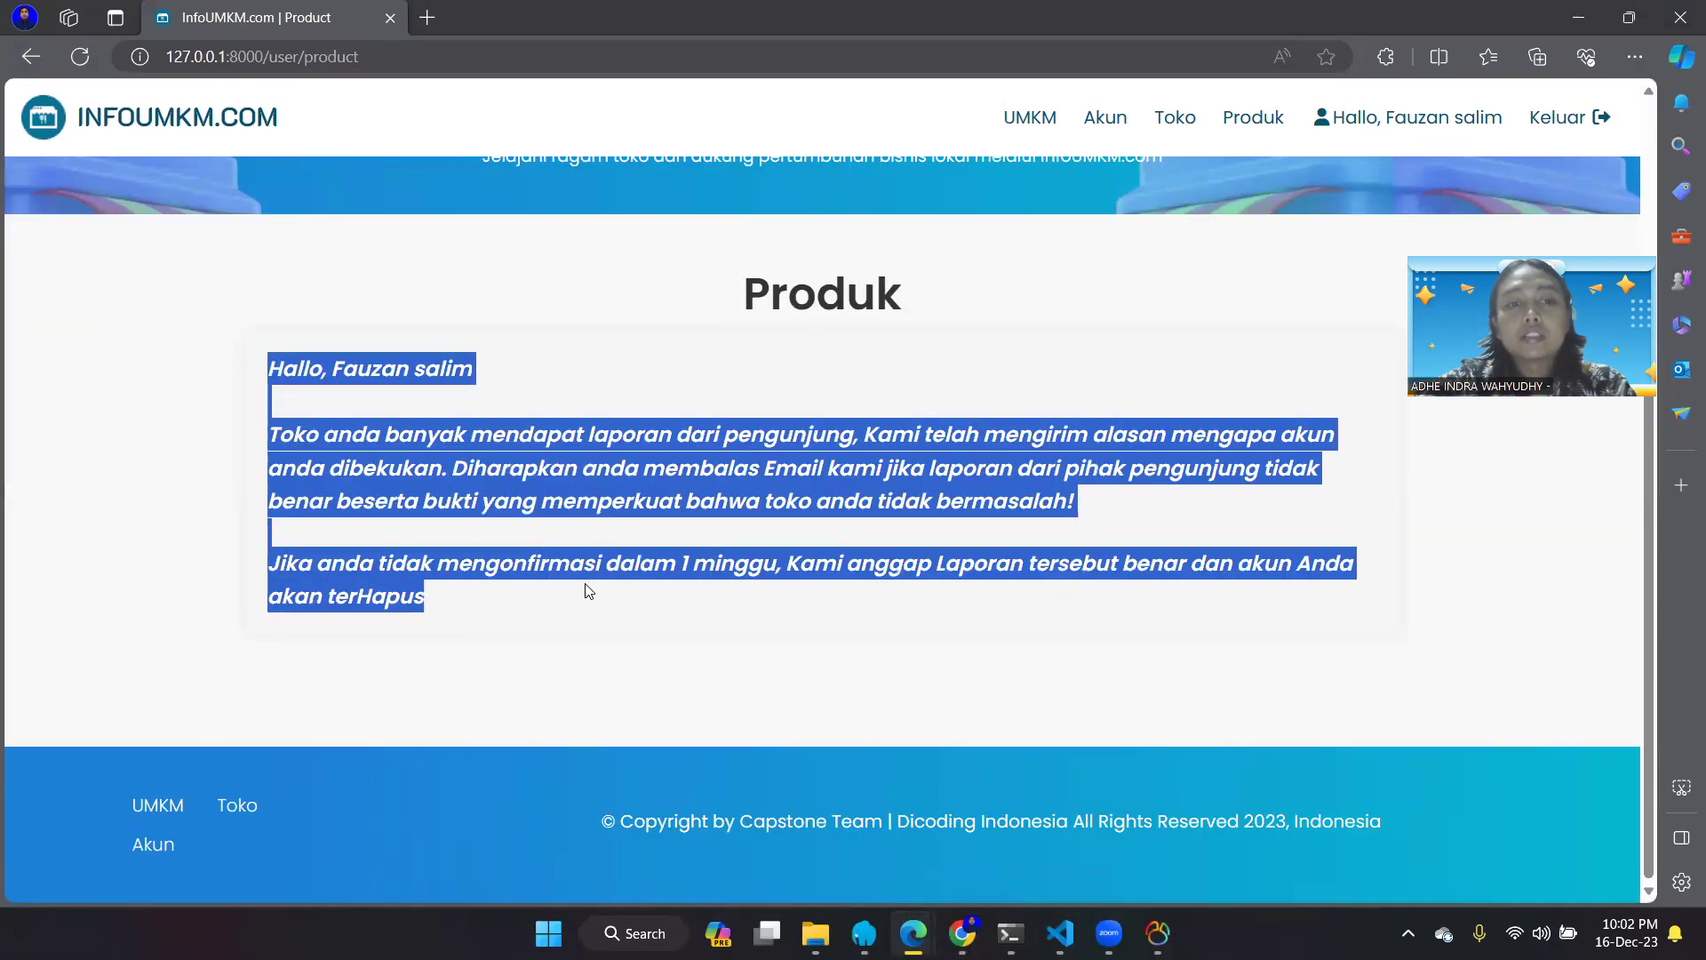
click(573, 648)
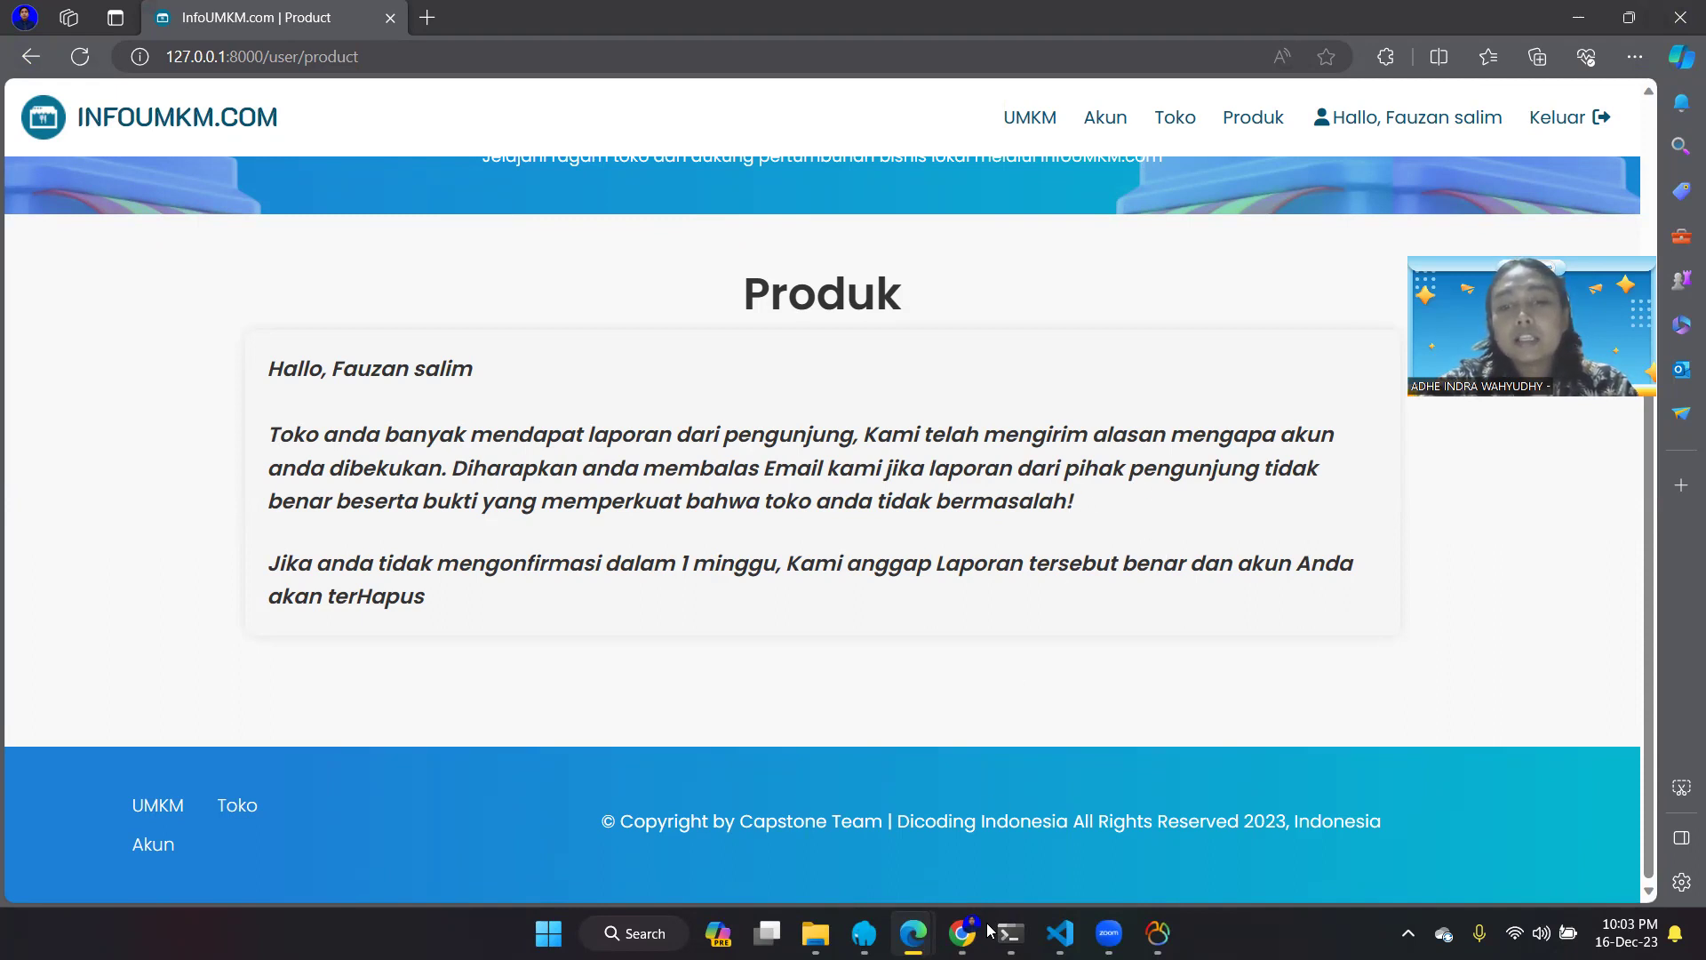
mouse_move(948, 929)
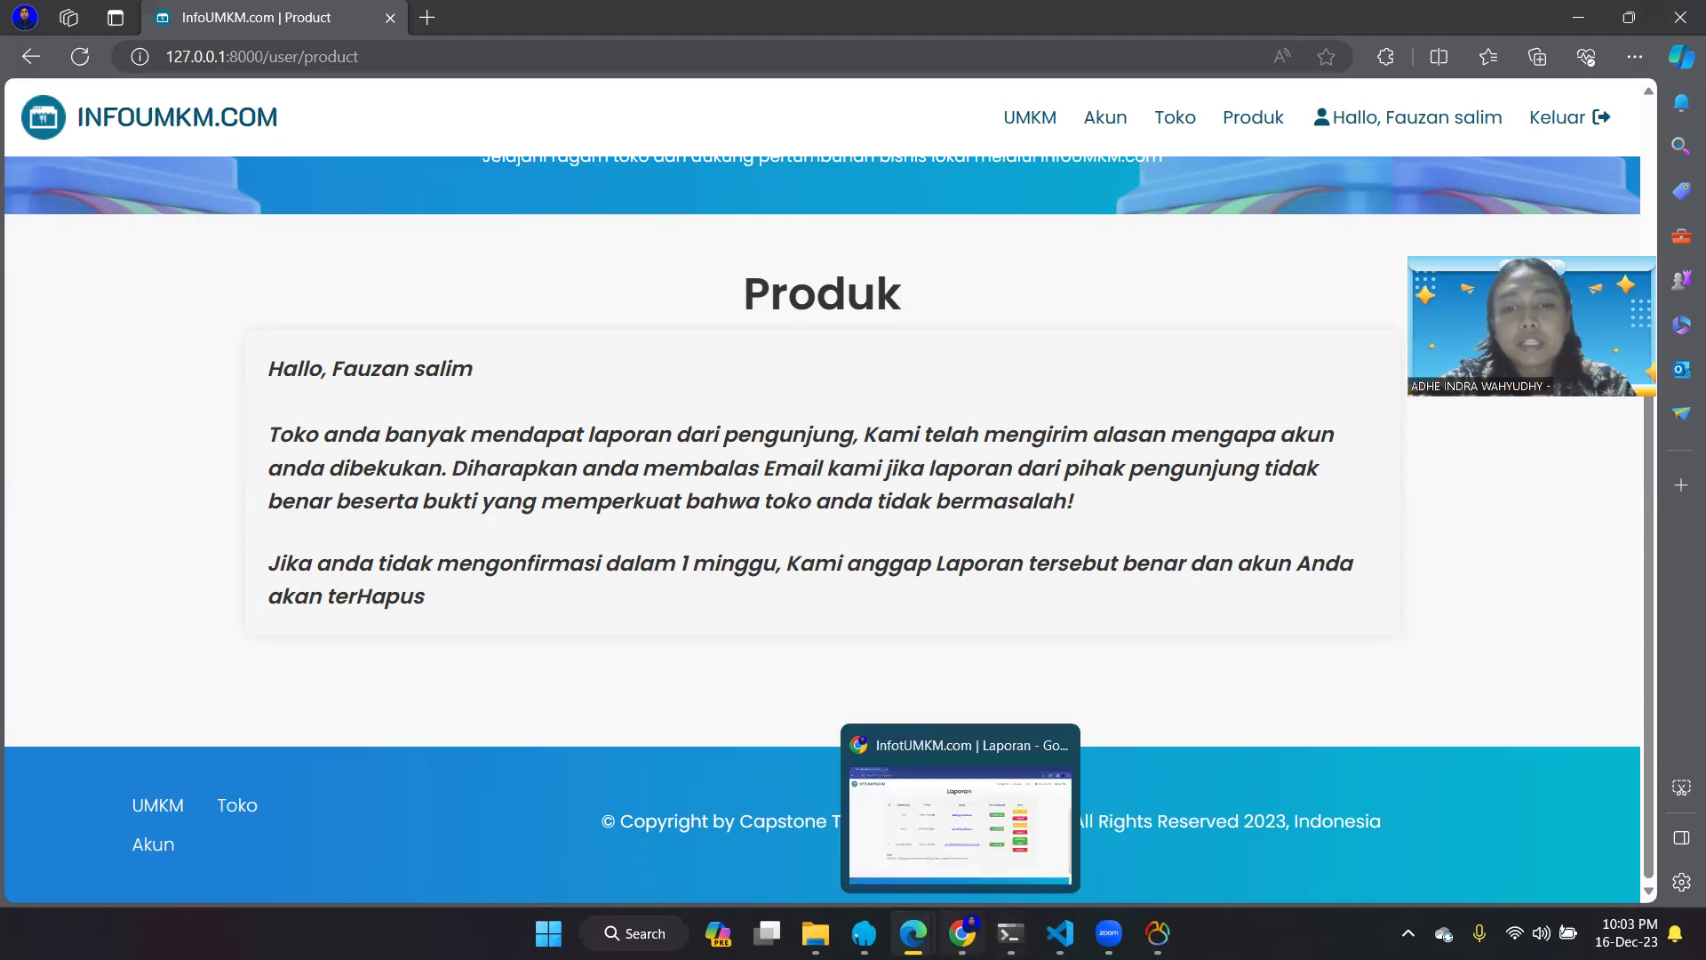
- Back in Chrome, restore Kurma Abadi with Pulihkan Toko on row 3
click(957, 853)
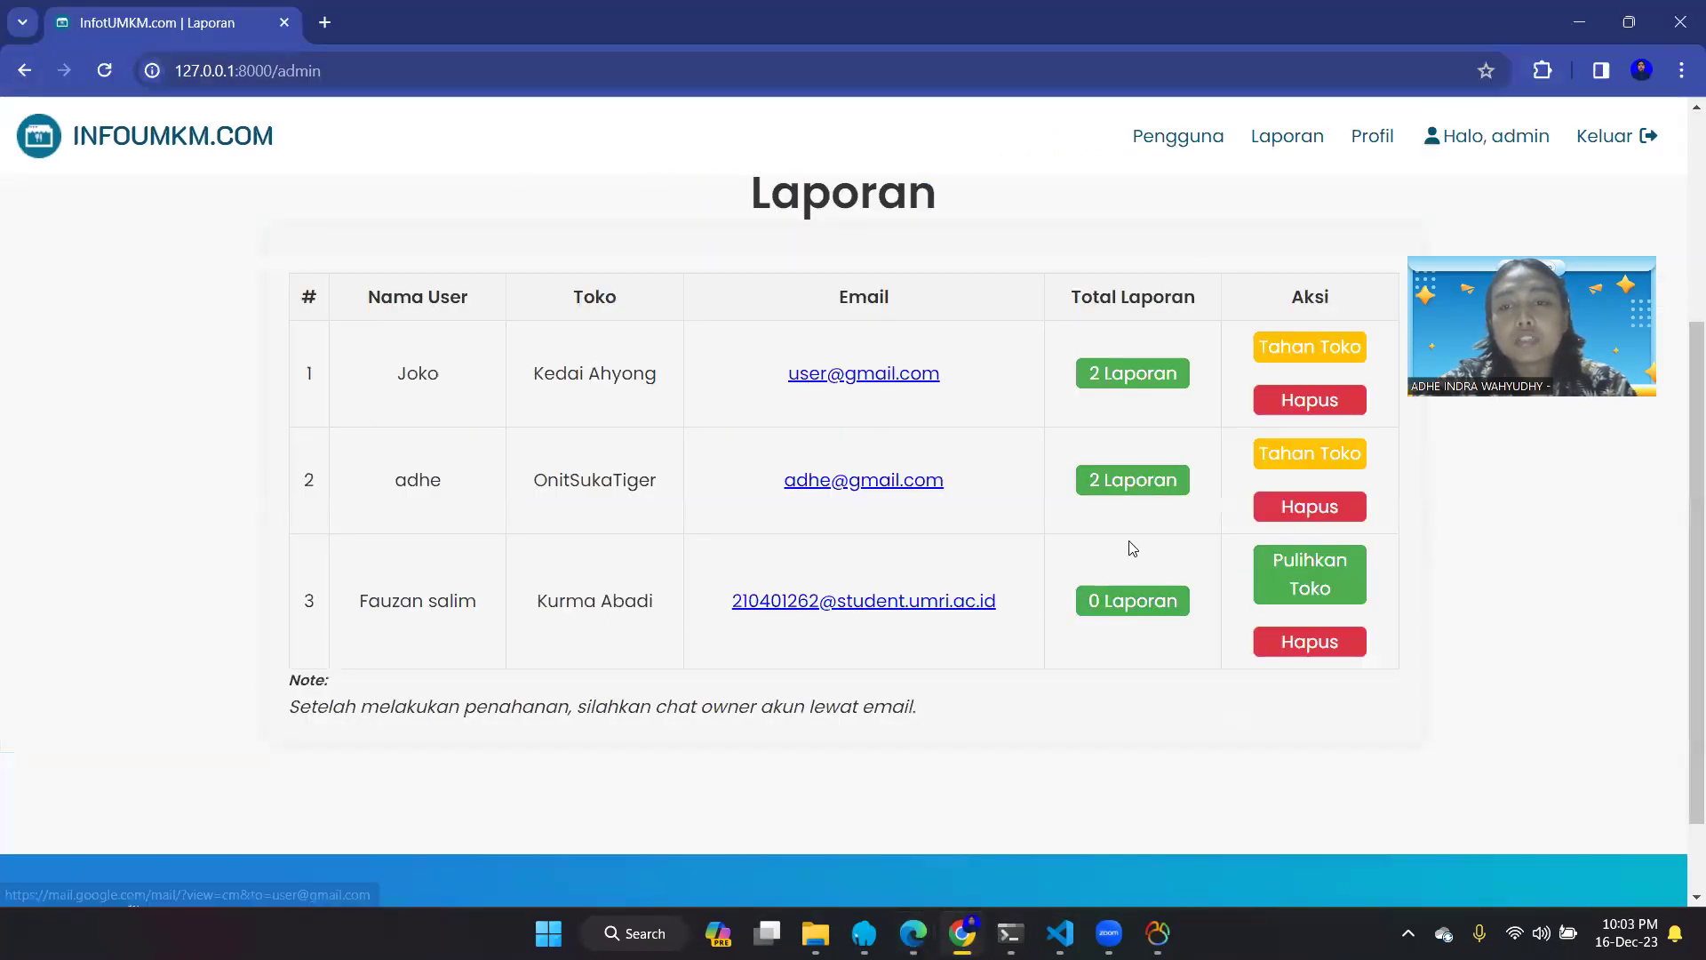
click(1335, 591)
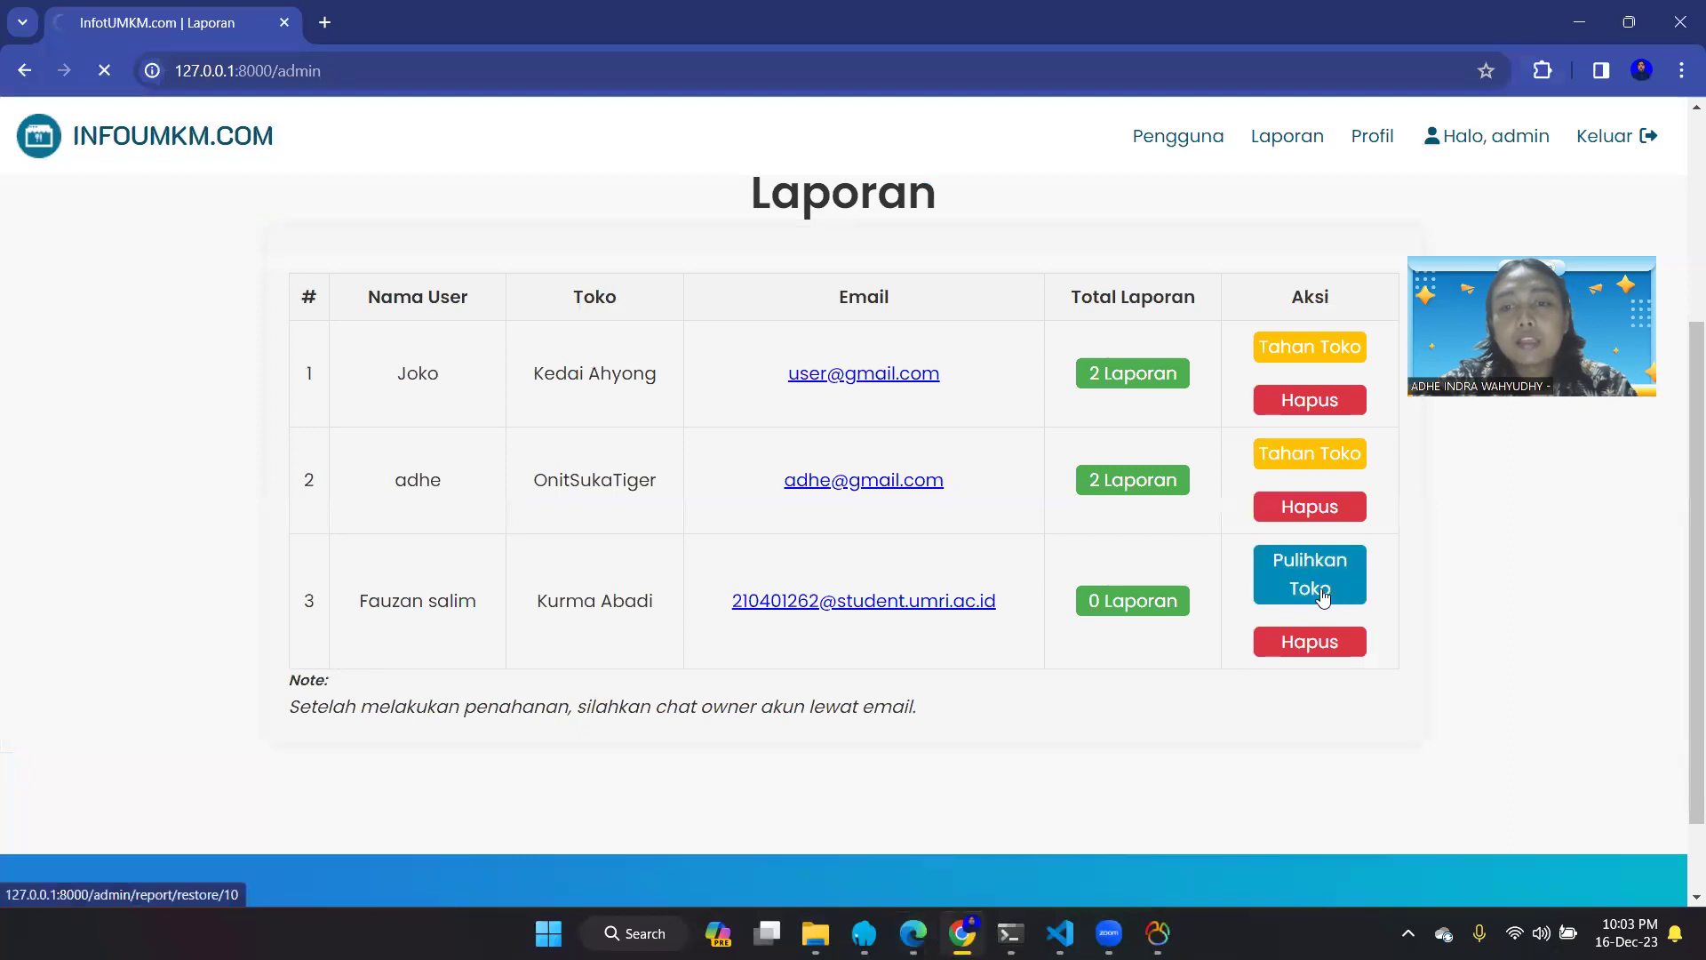
scroll(1247, 736, down, 3)
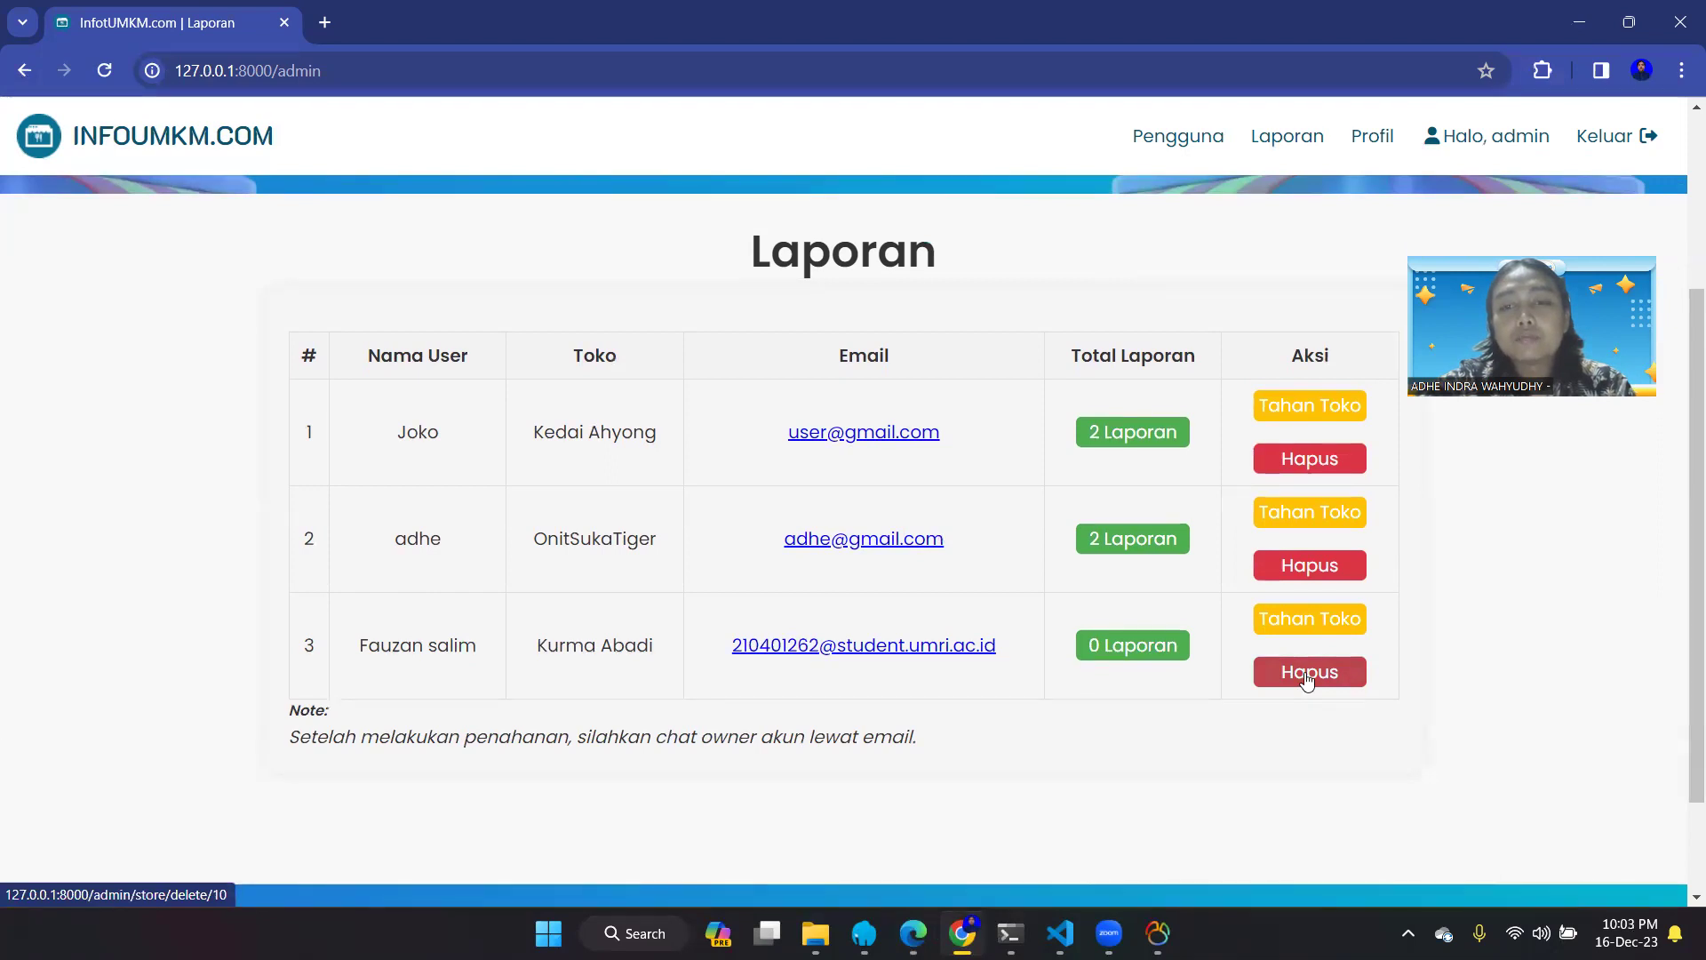
- Put Kurma Abadi on hold again with Tahan Toko on row 3
scroll(1306, 680, down, 2)
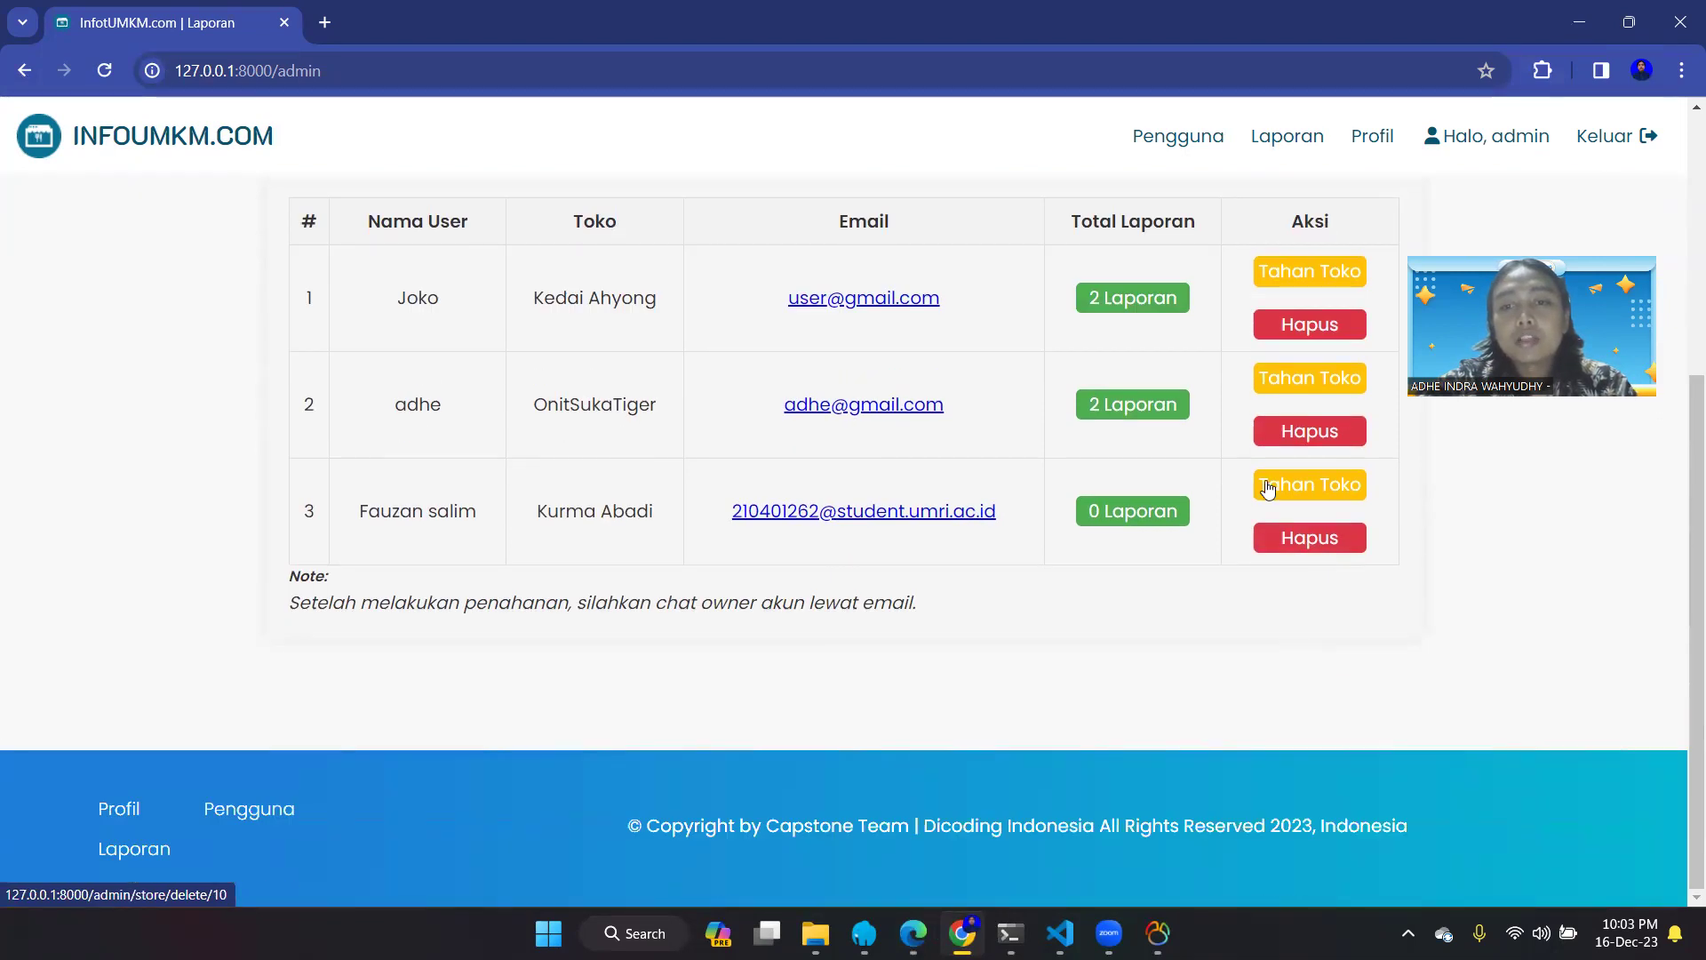
click(1291, 480)
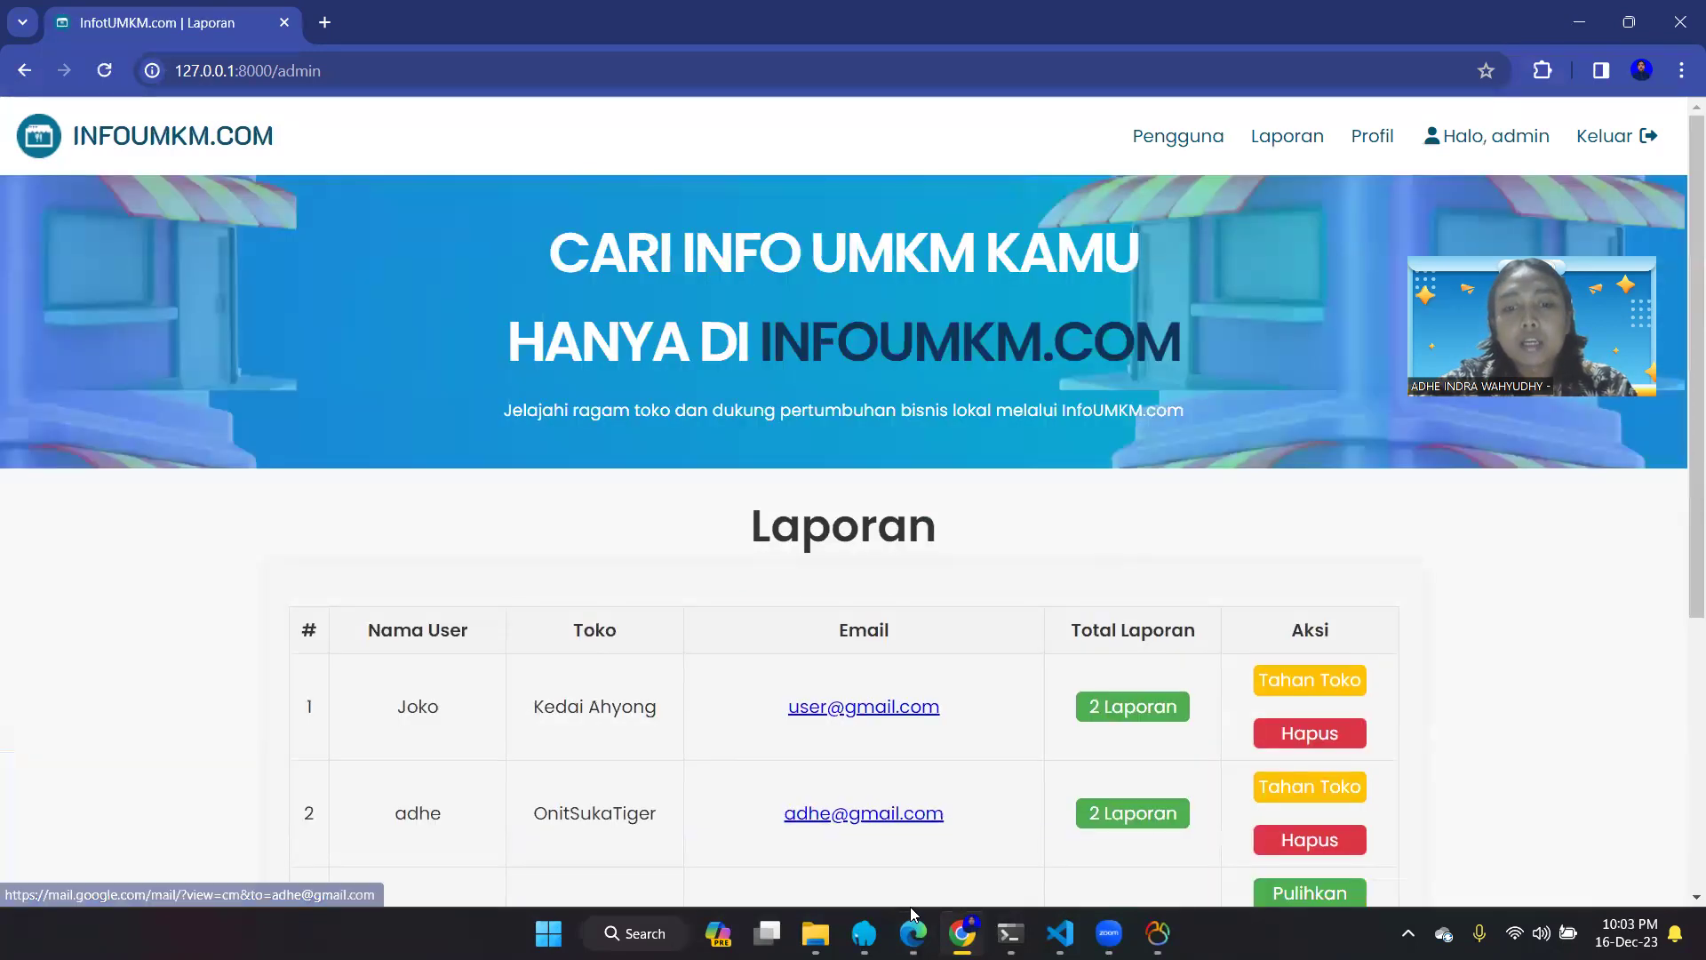
mouse_move(914, 933)
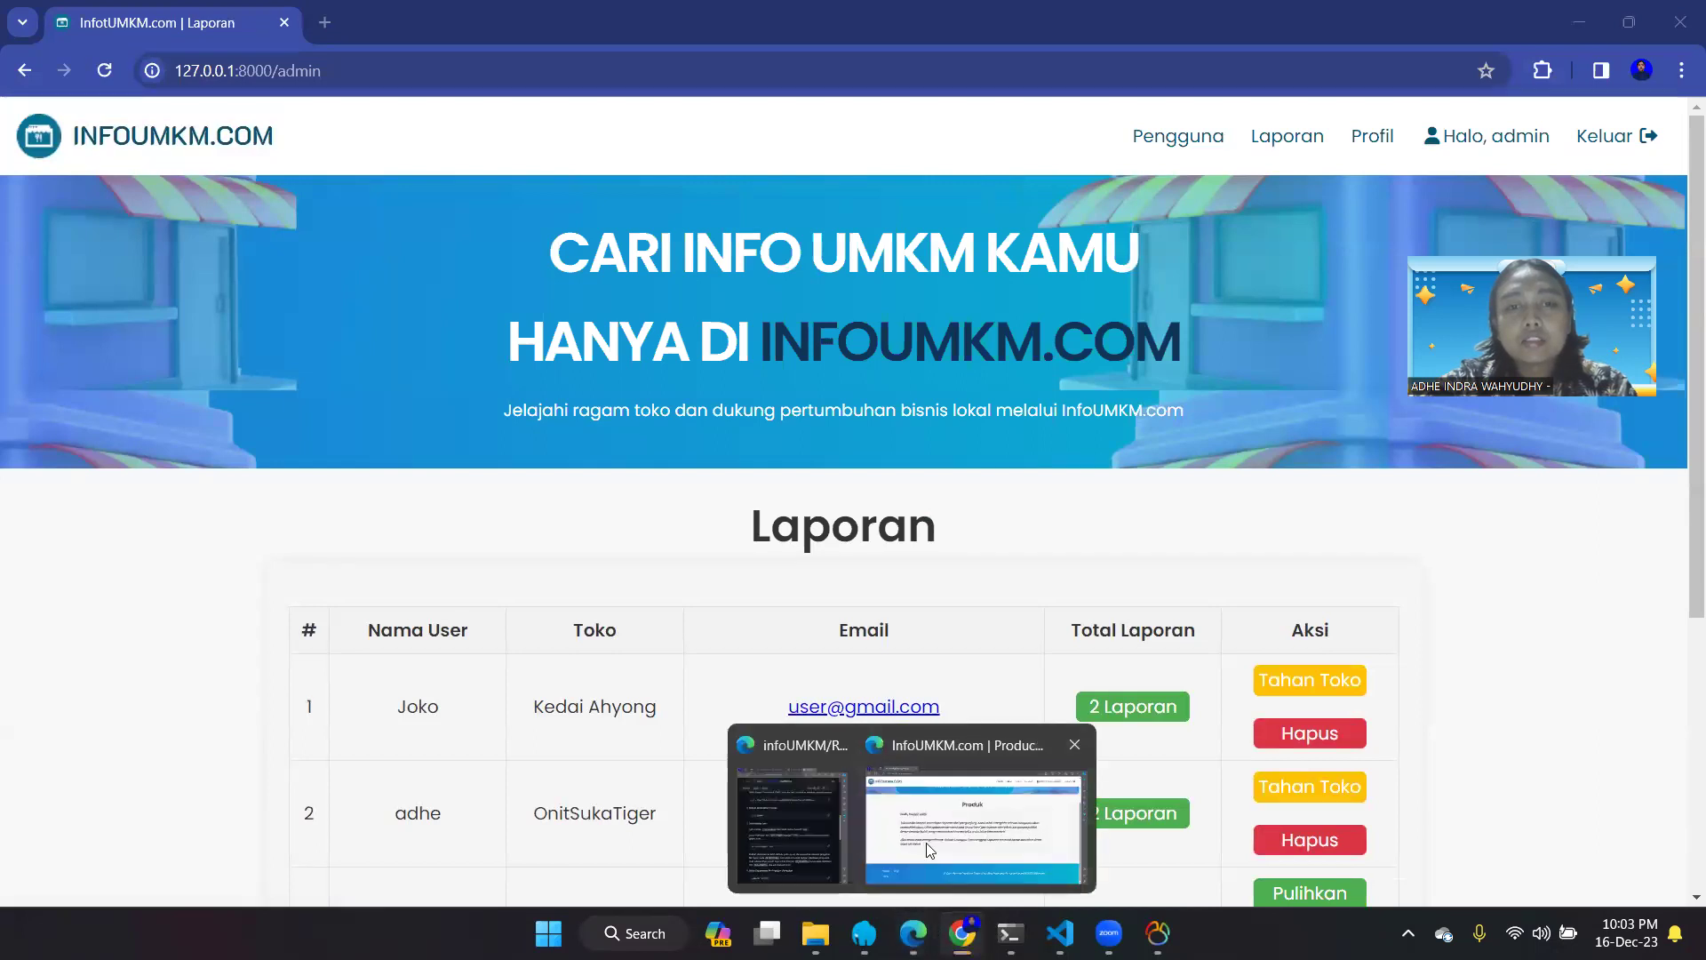
- In Edge, open the owner's UMKM store list
click(975, 831)
scroll(911, 524, up, 3)
click(1032, 119)
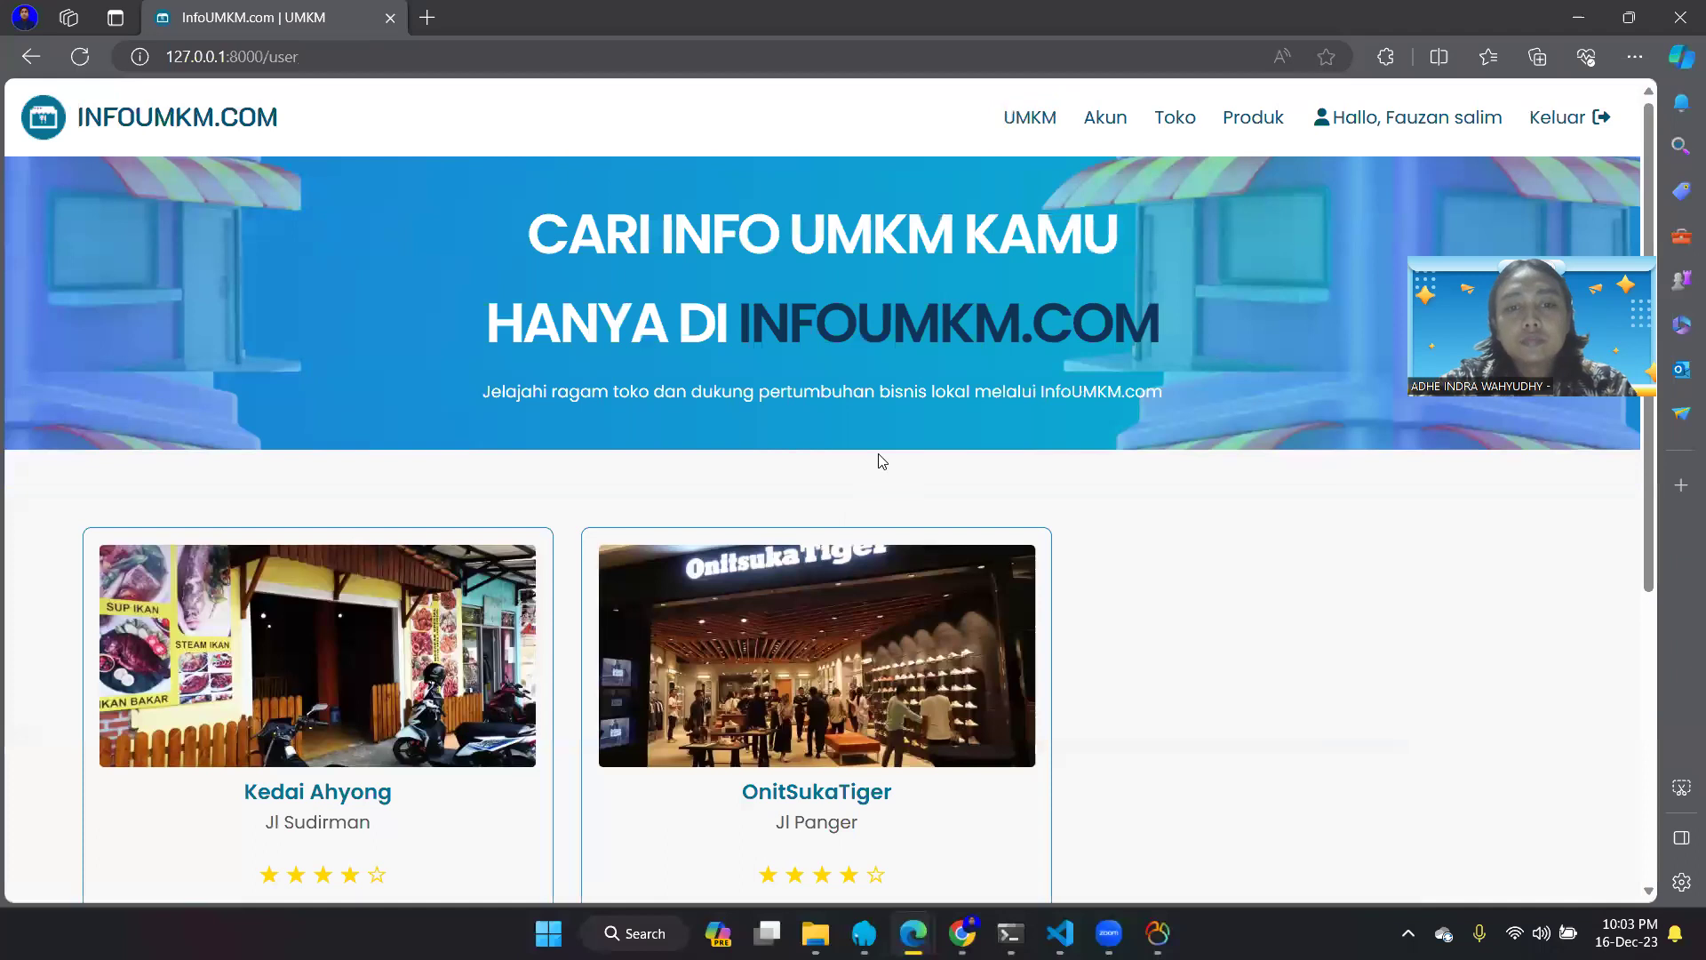
scroll(835, 498, down, 5)
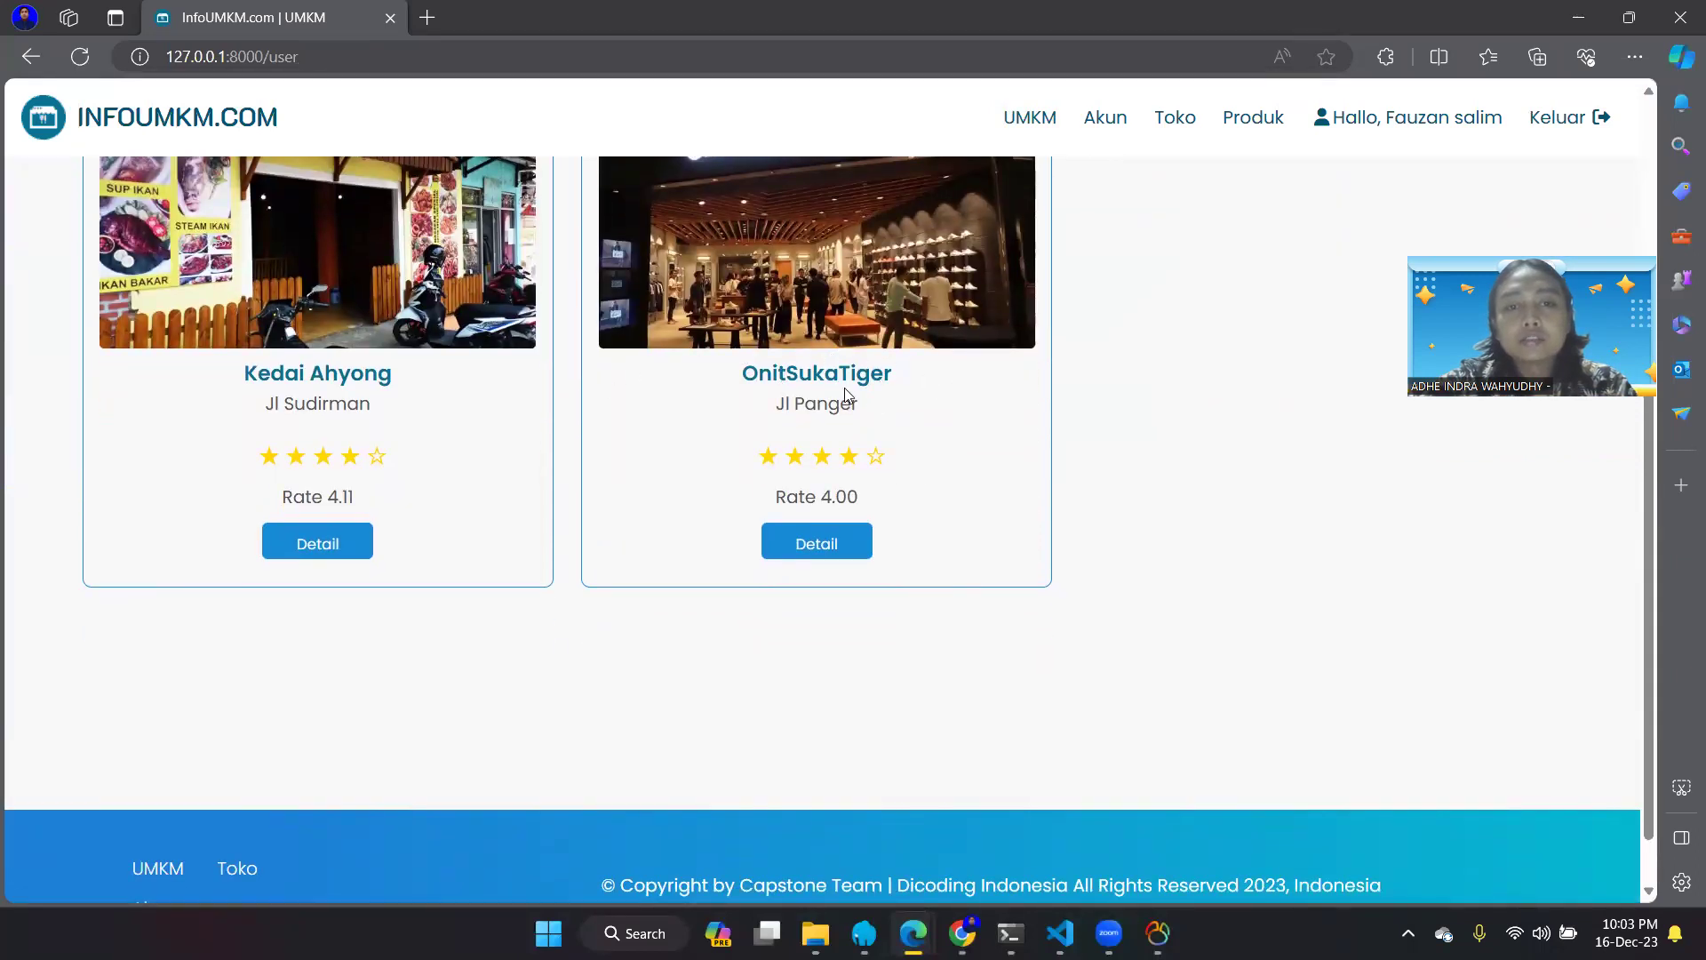
scroll(844, 389, up, 2)
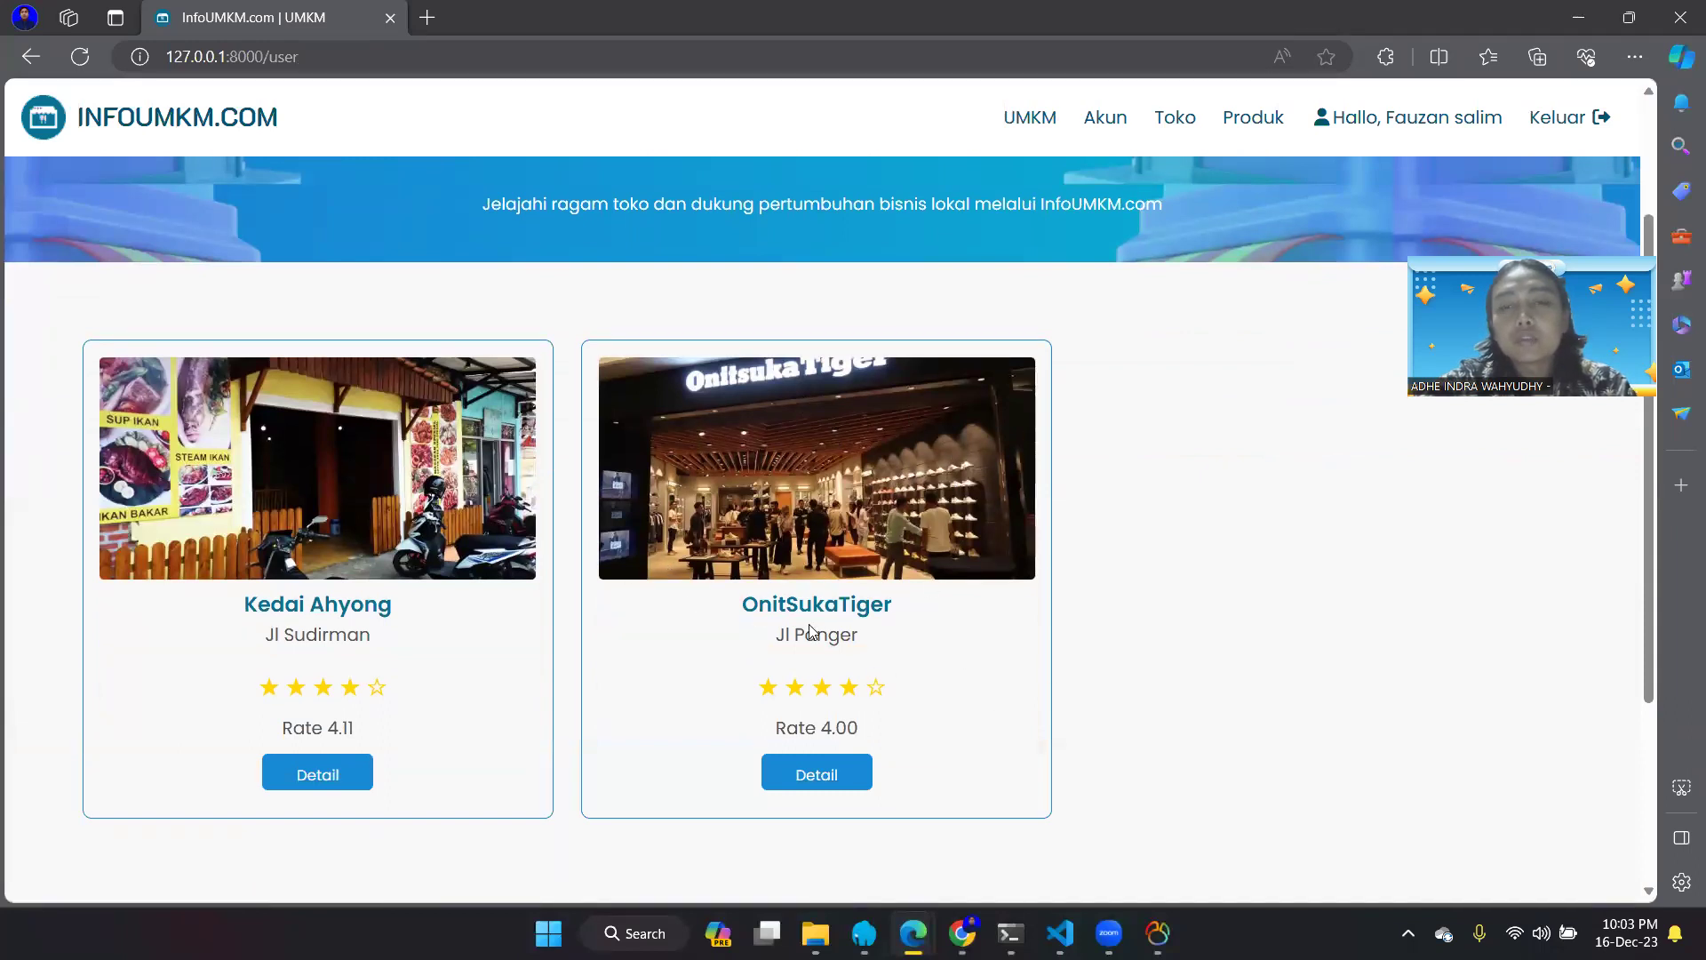
- In Chrome, restore Kurma Abadi with Pulihkan Toko on row 3
mouse_move(962, 933)
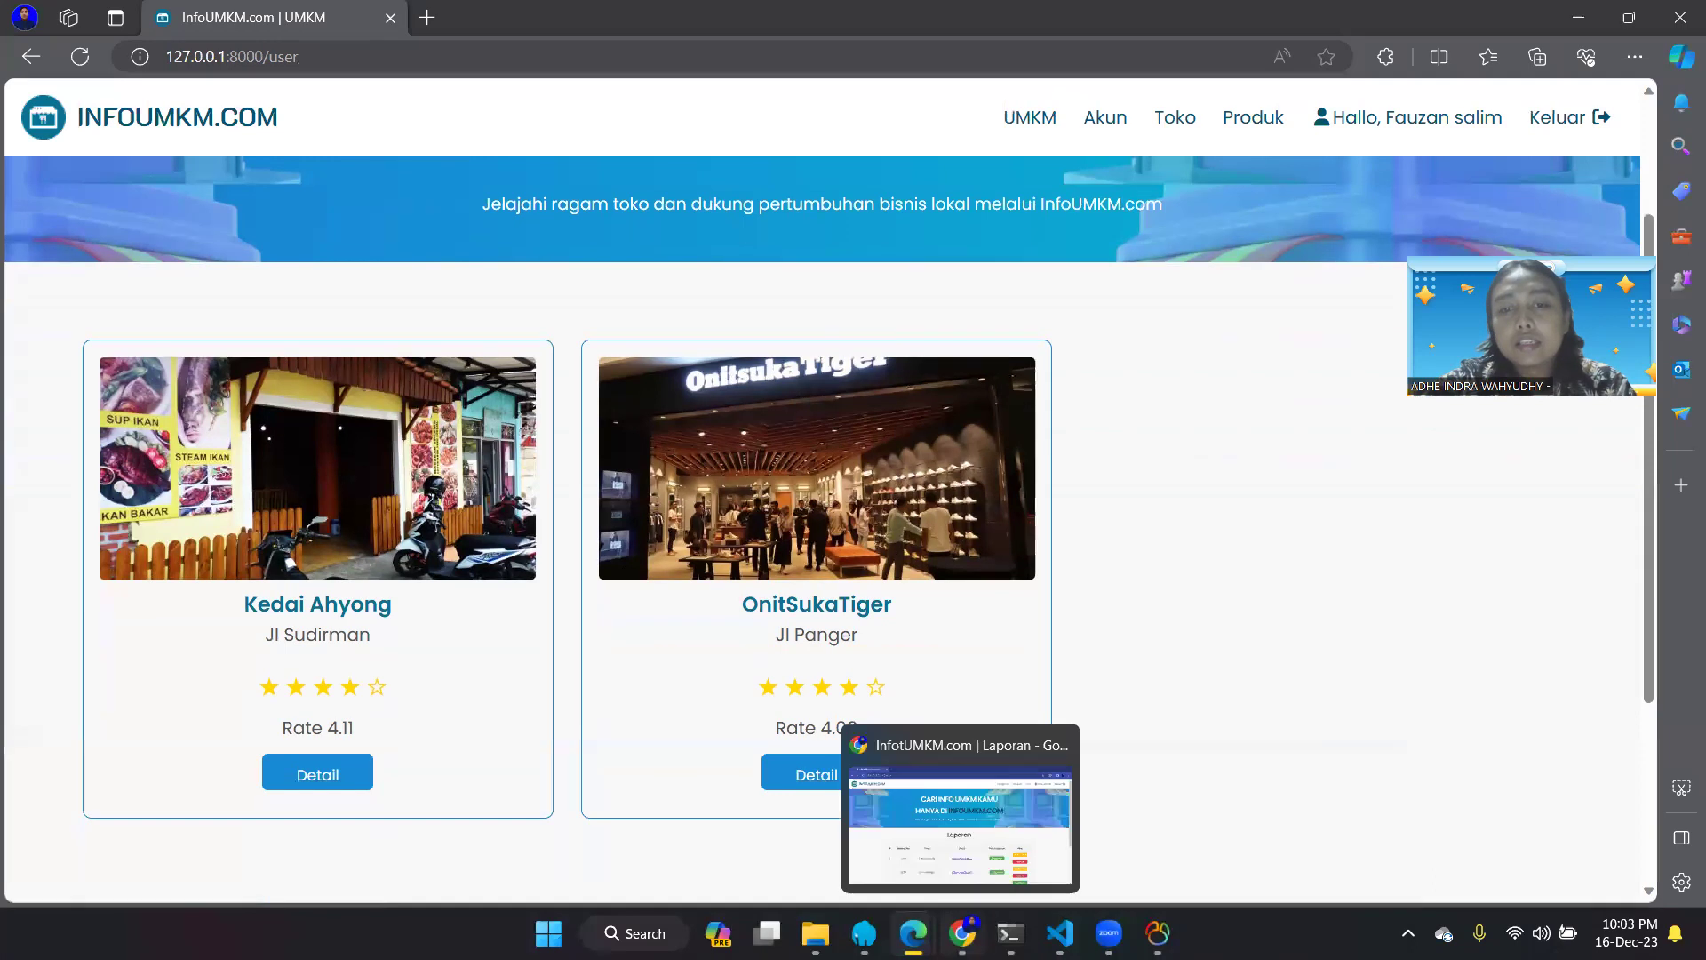
click(960, 822)
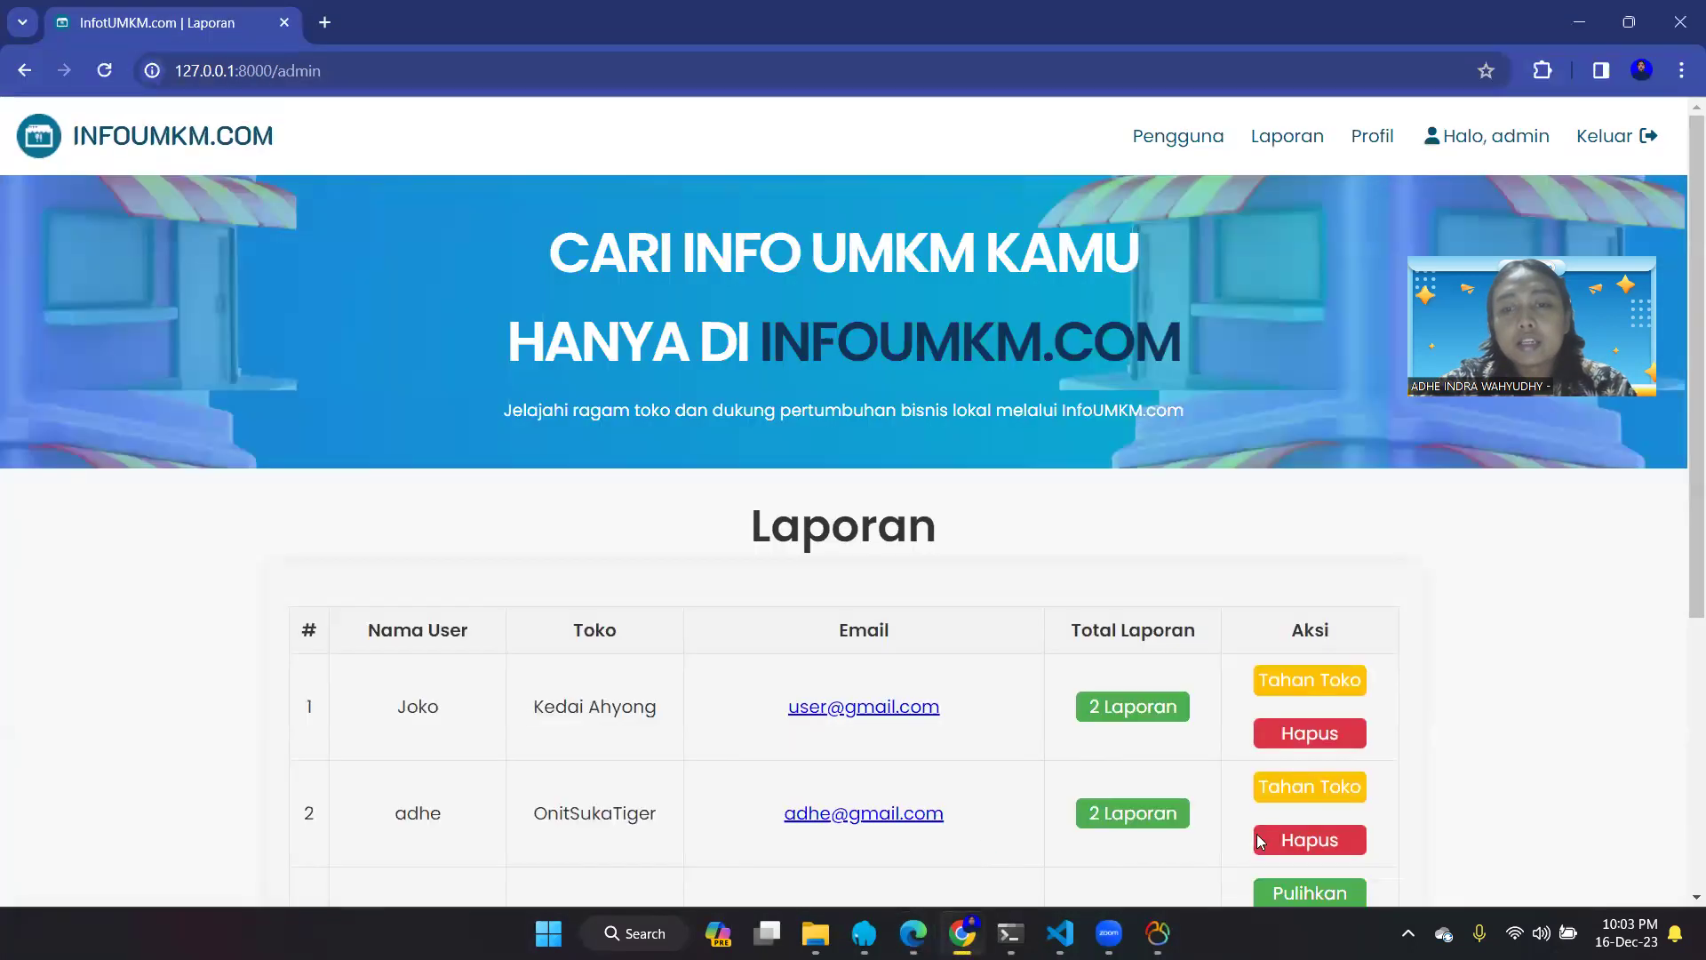
scroll(1274, 848, down, 1)
click(1299, 784)
- Reload Edge's UMKM list and check the new Kurma Abadi card showing Rate 0.00
mouse_move(961, 933)
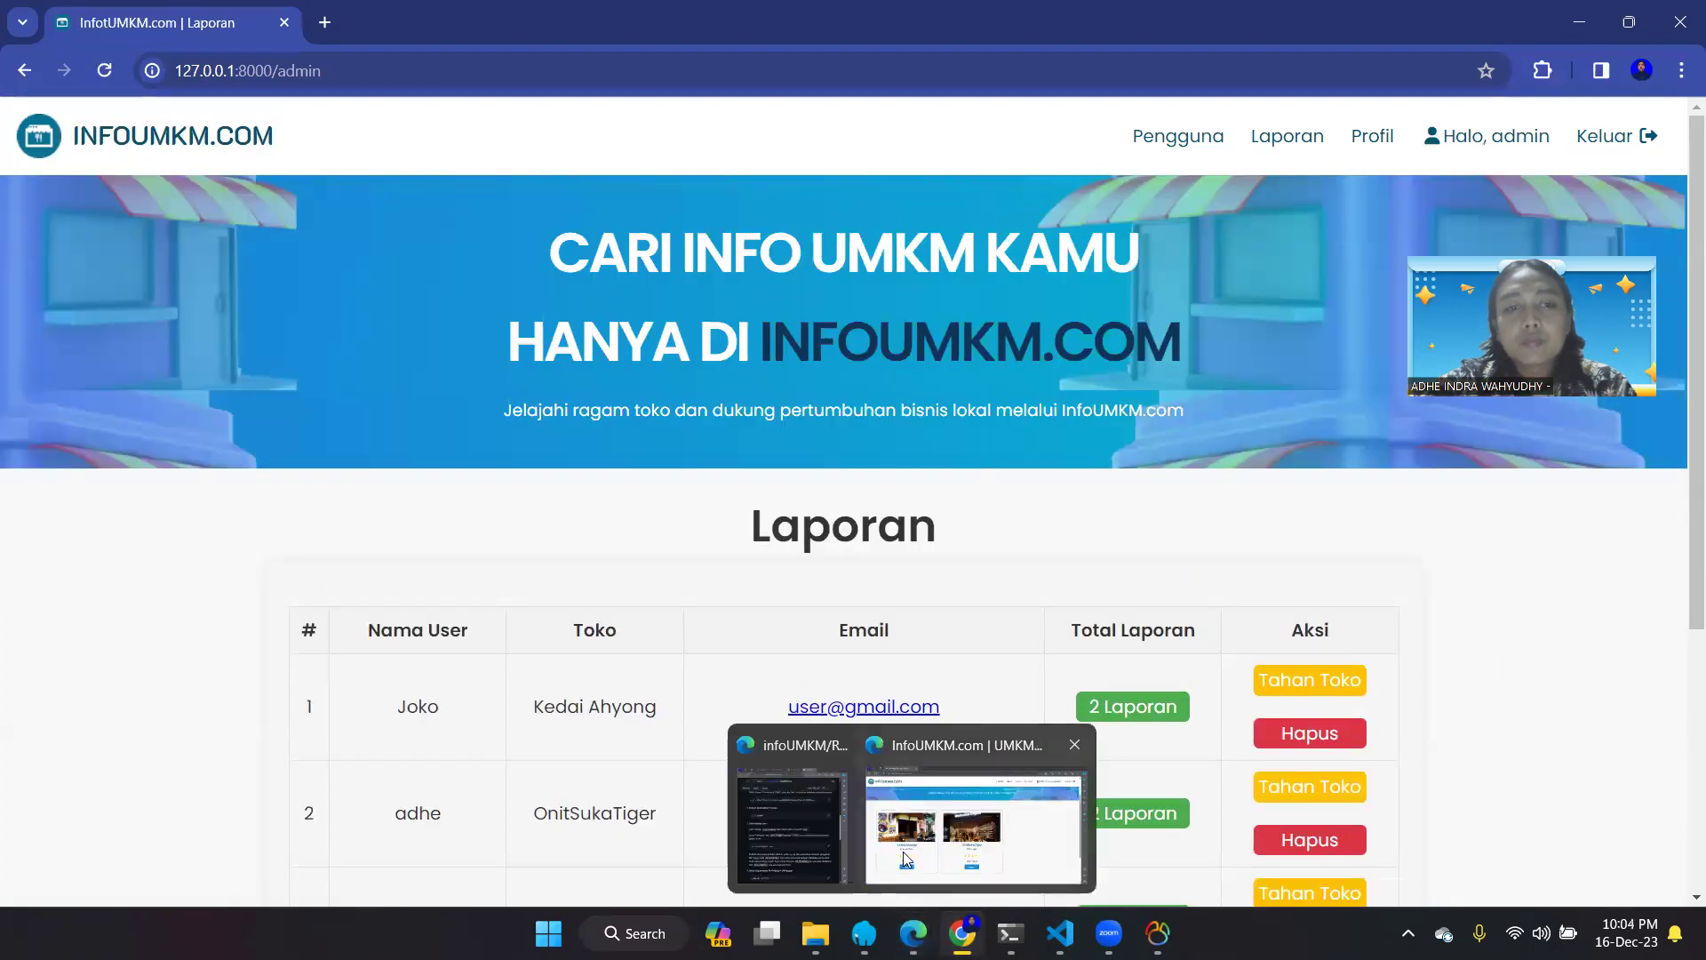
click(903, 851)
click(82, 60)
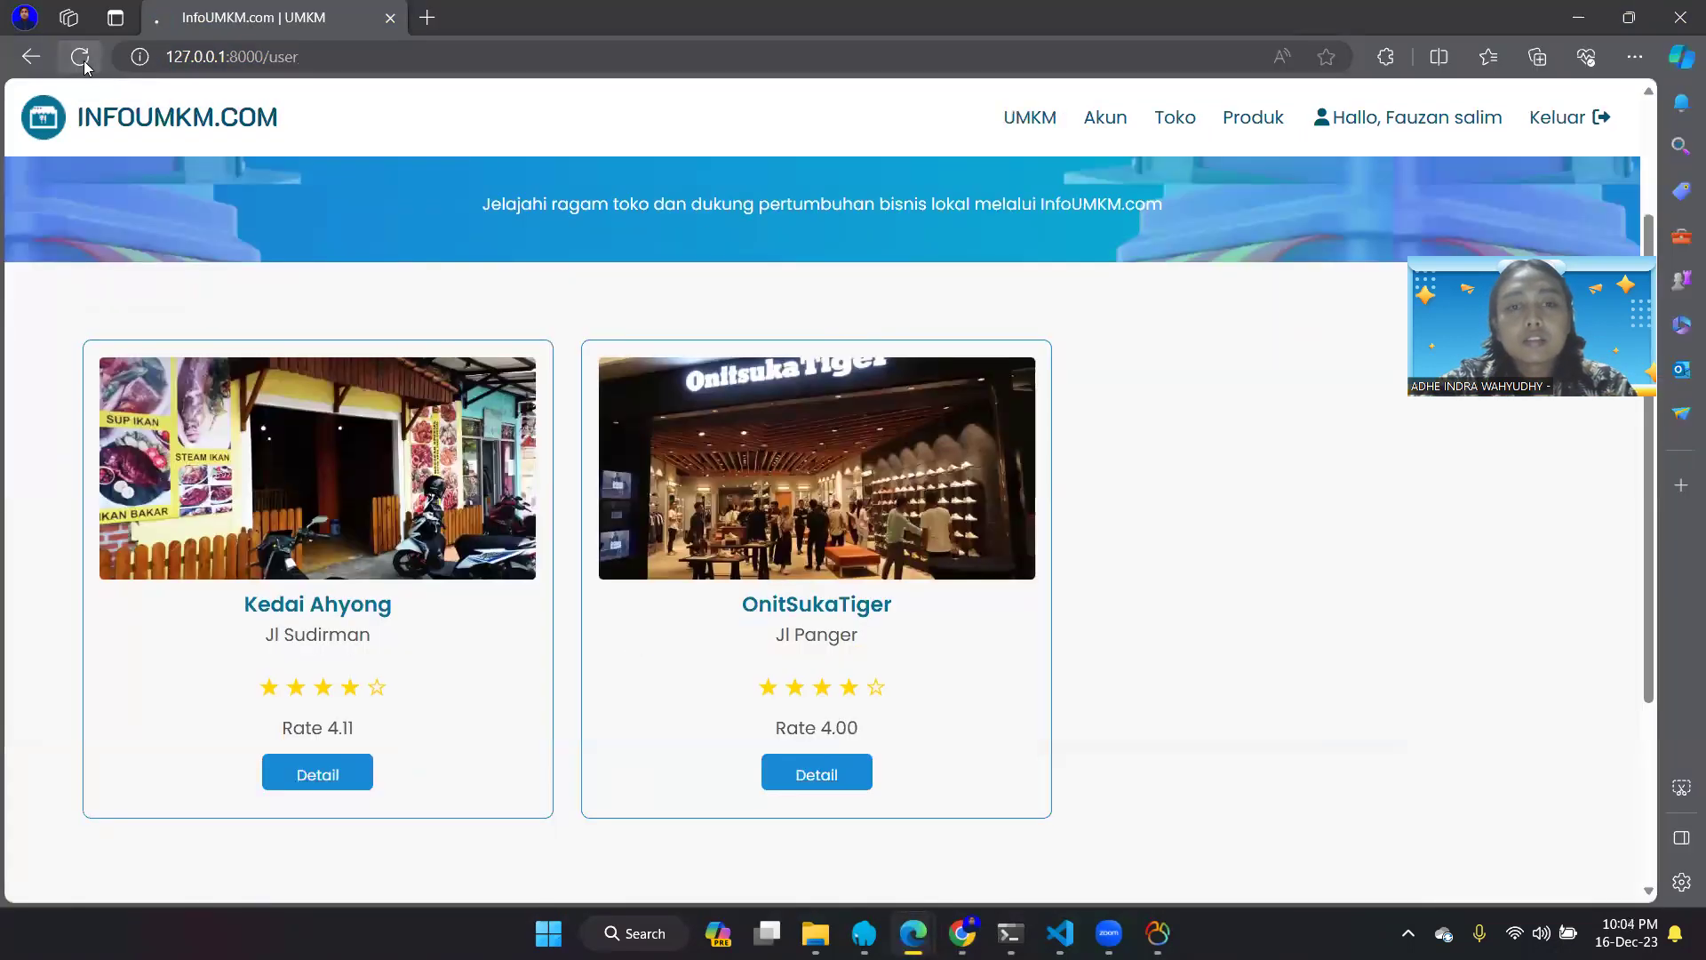
scroll(1079, 401, down, 1)
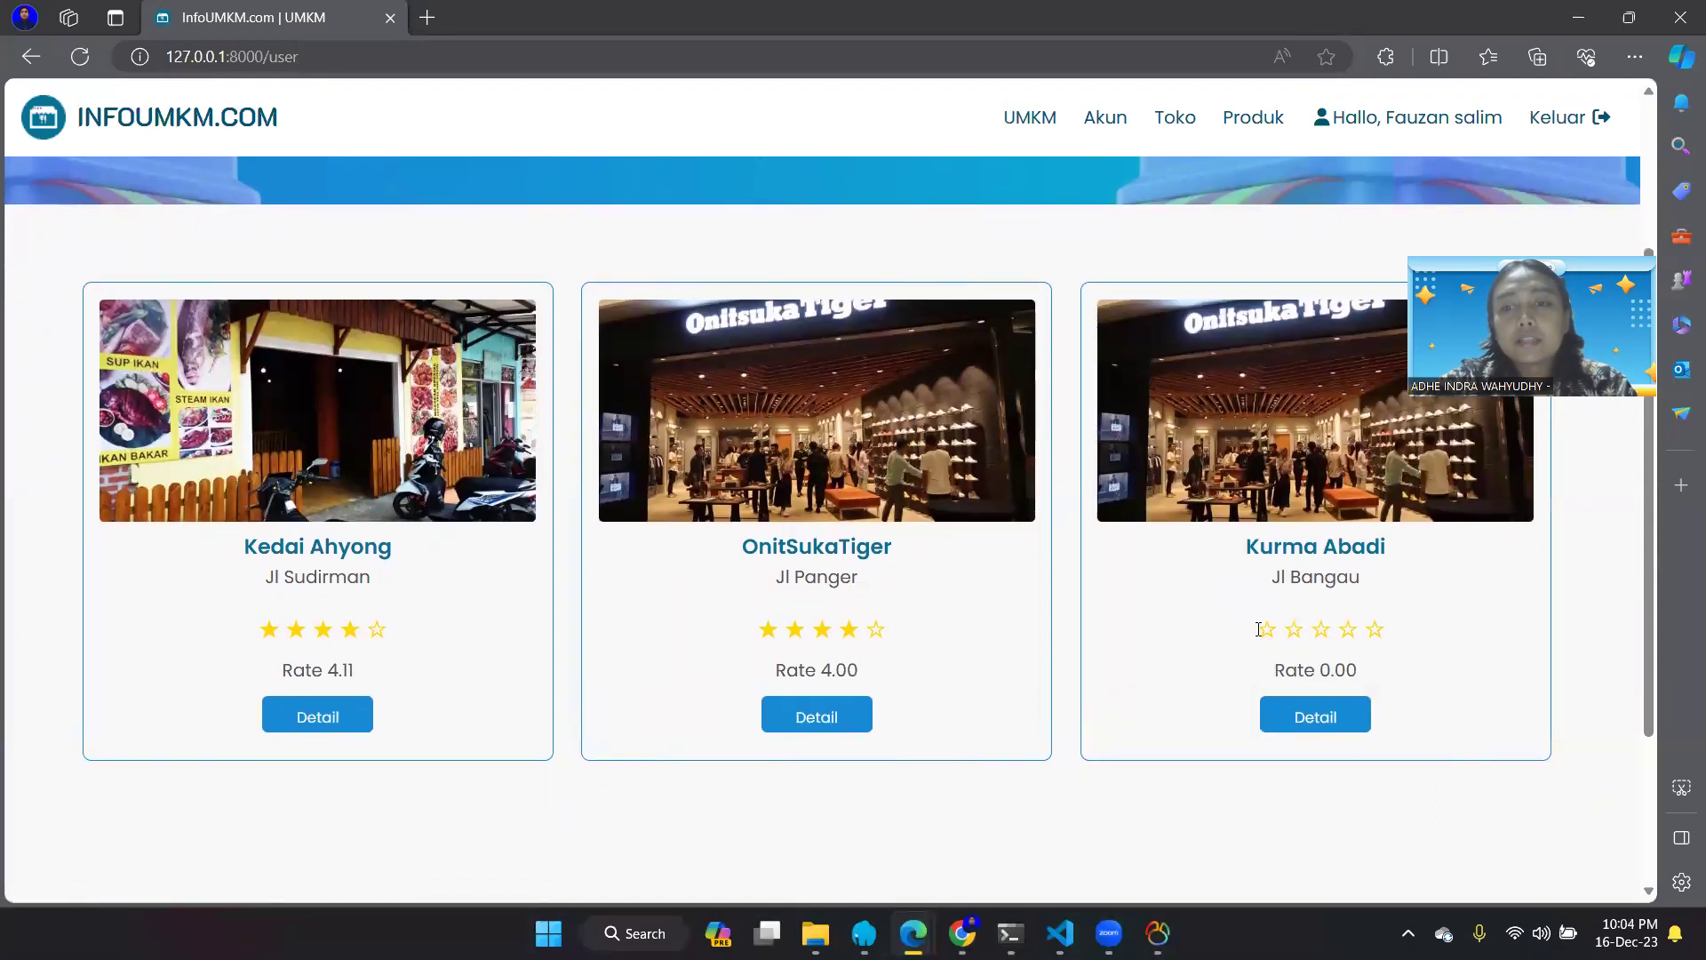
drag(1258, 627, 1386, 689)
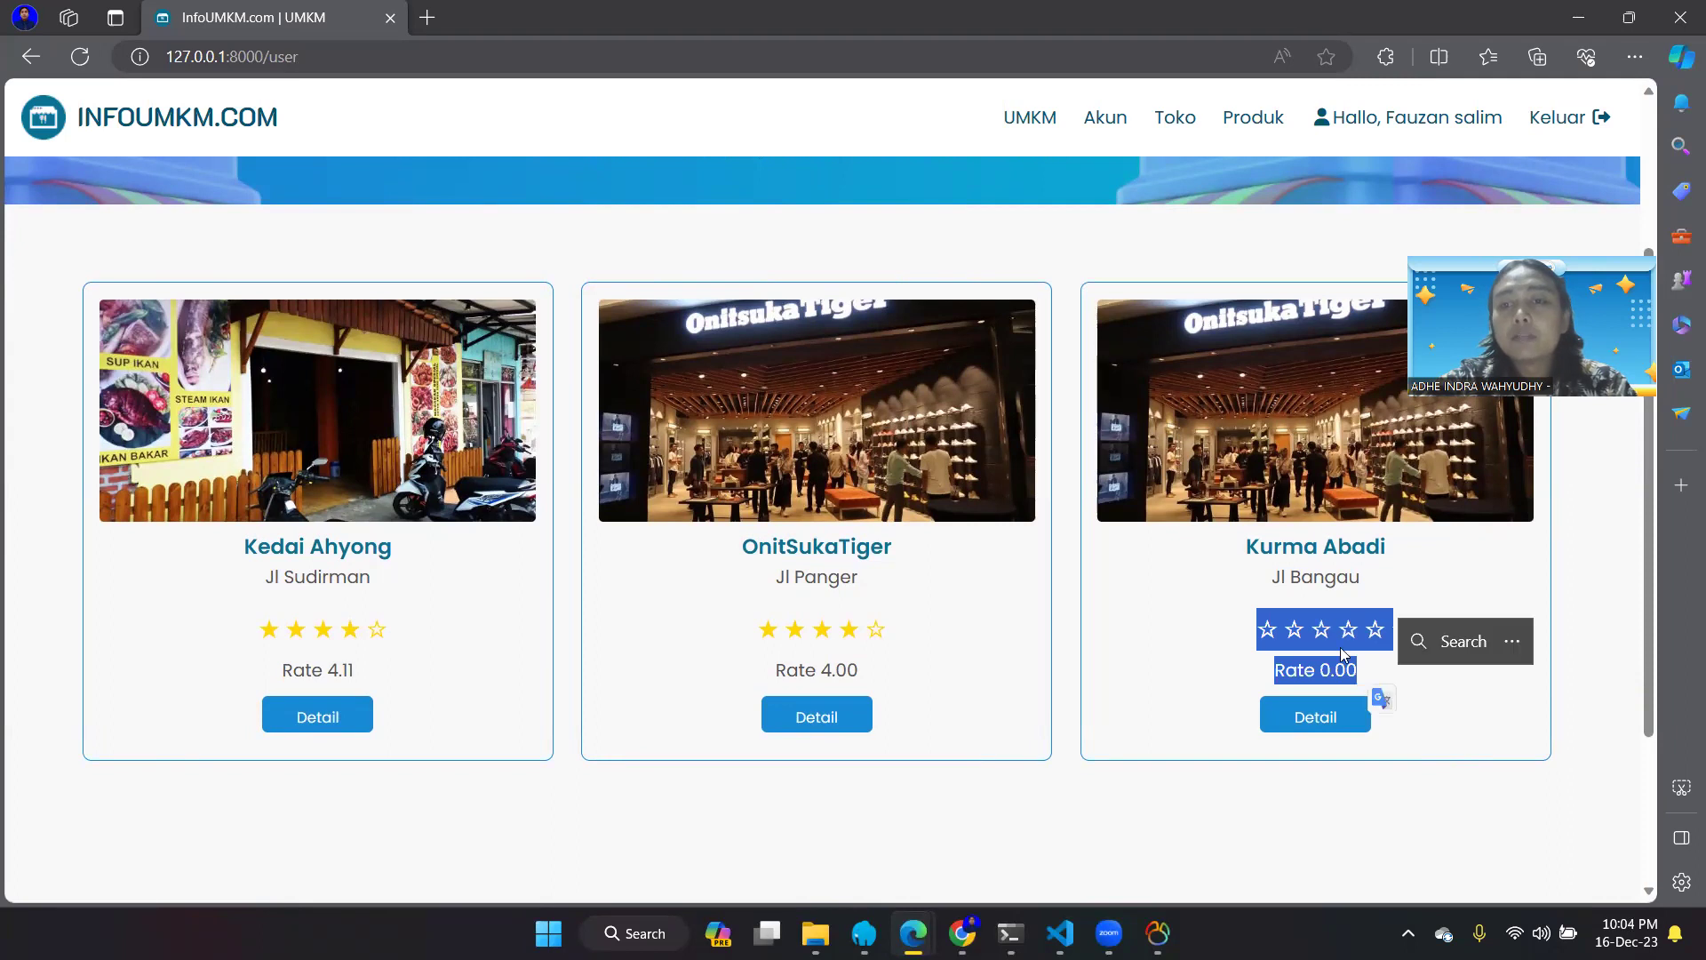
click(1426, 575)
scroll(1359, 622, up, 2)
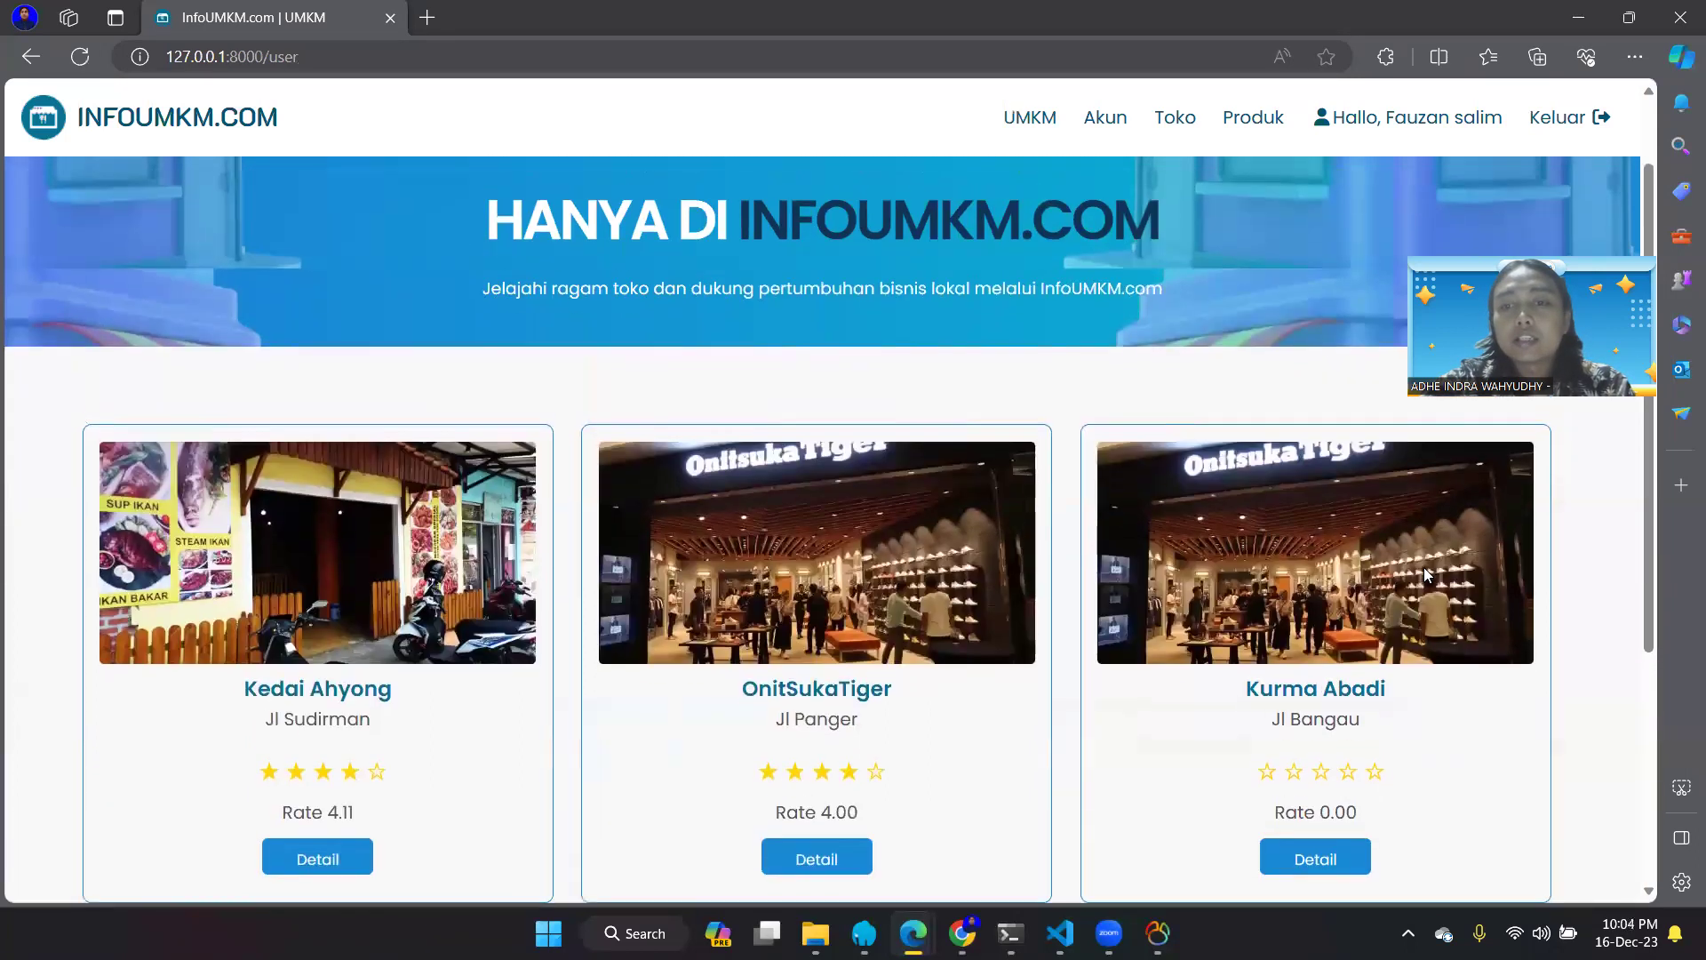
scroll(1293, 667, down, 3)
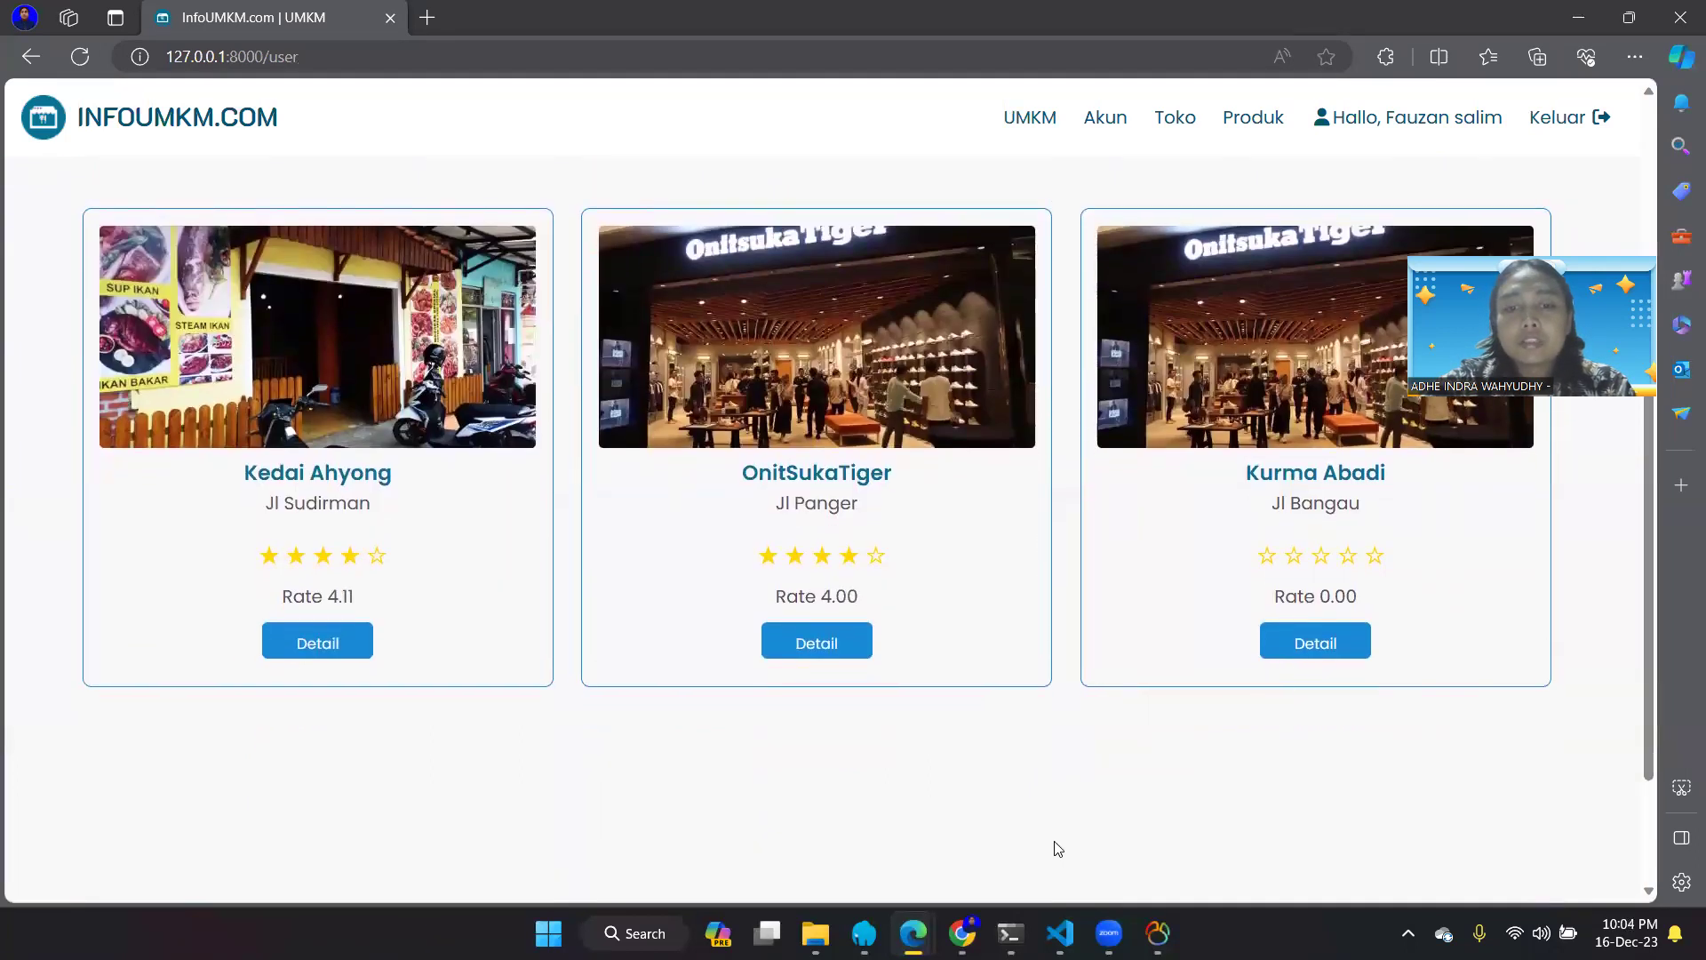
- Switch back to the admin Laporan table in Chrome
mouse_move(961, 933)
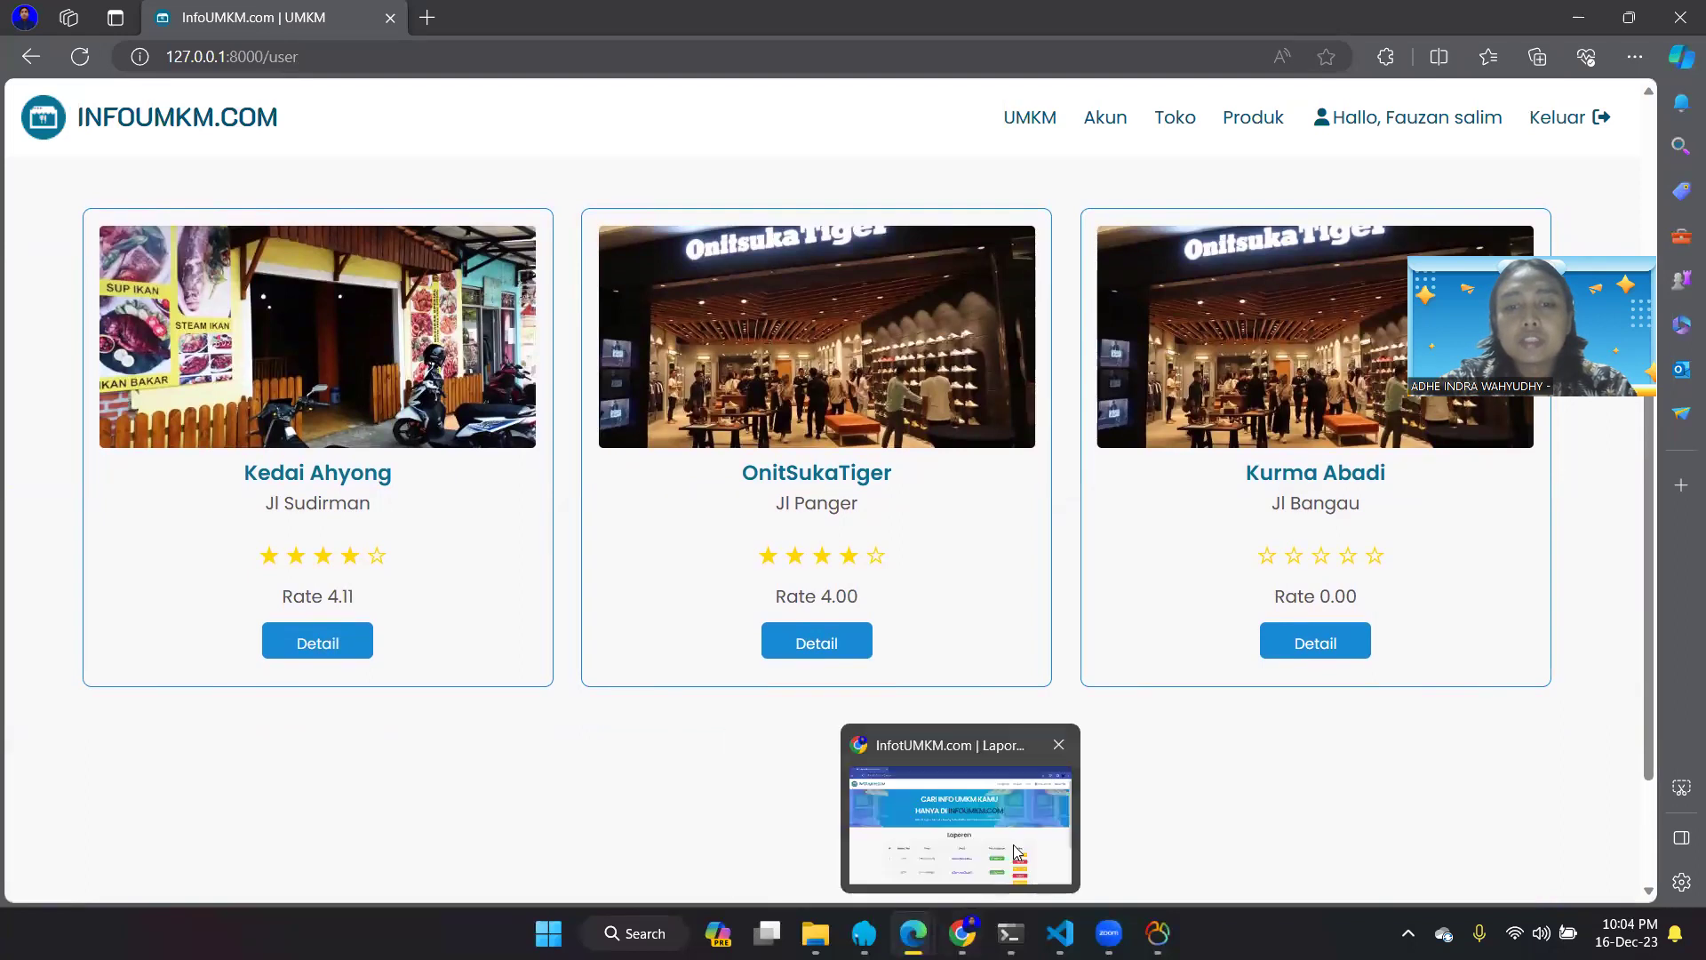
click(1015, 846)
scroll(1117, 749, down, 3)
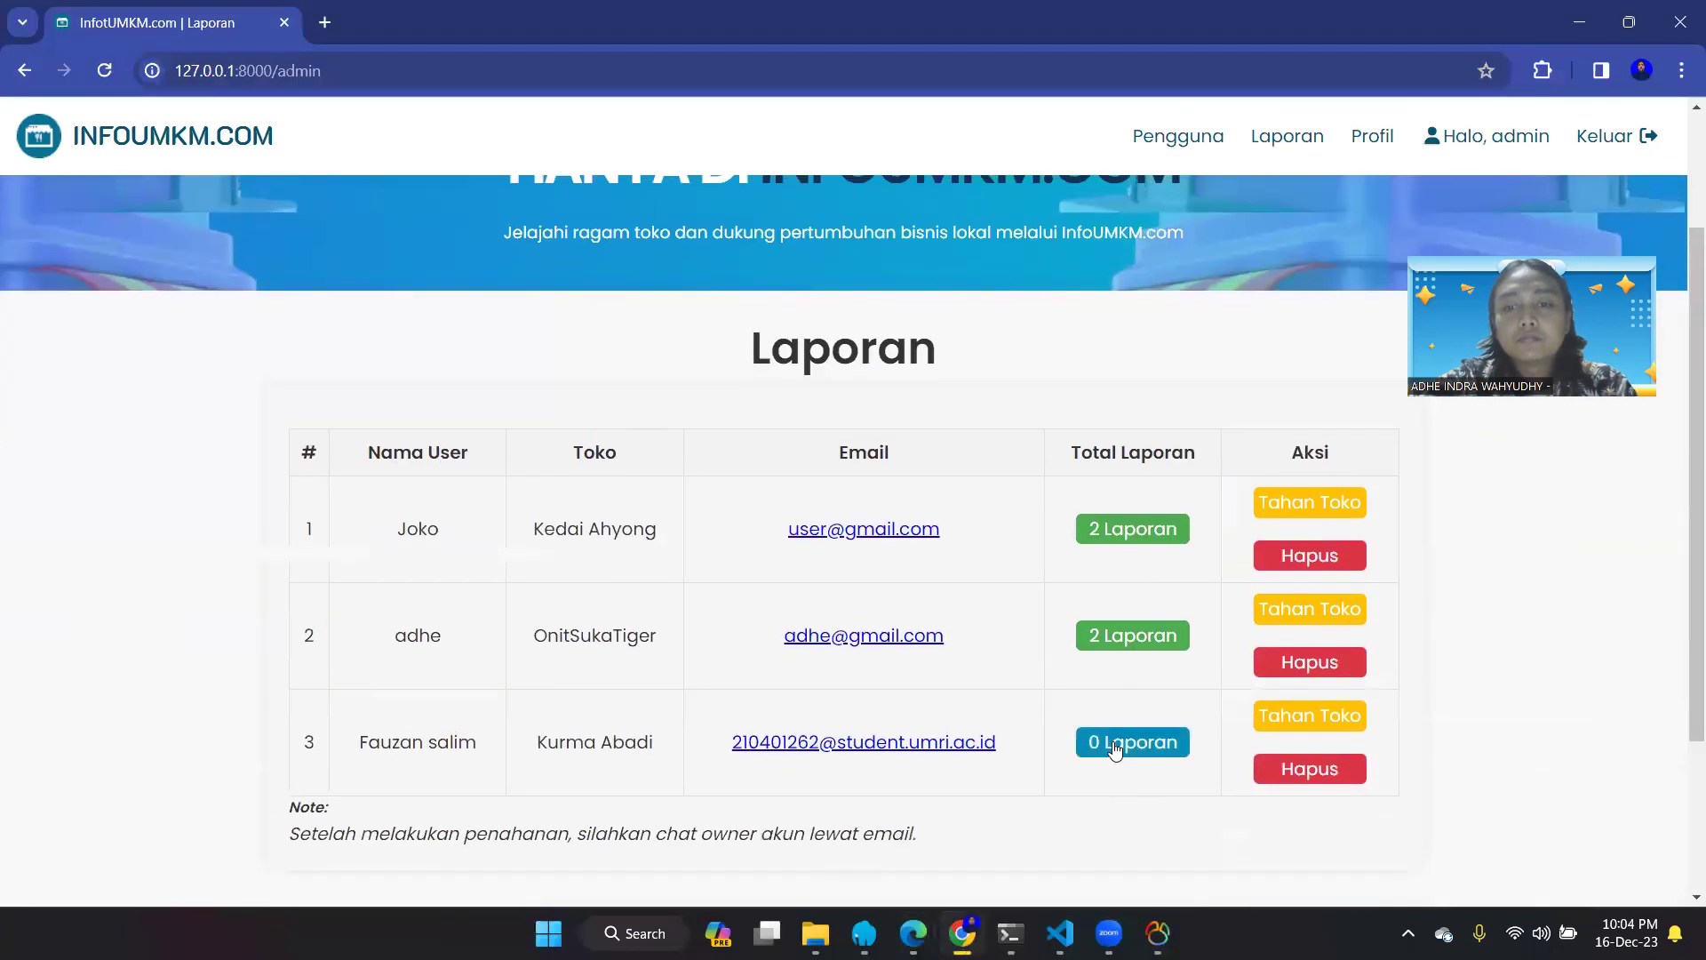
scroll(1184, 348, up, 4)
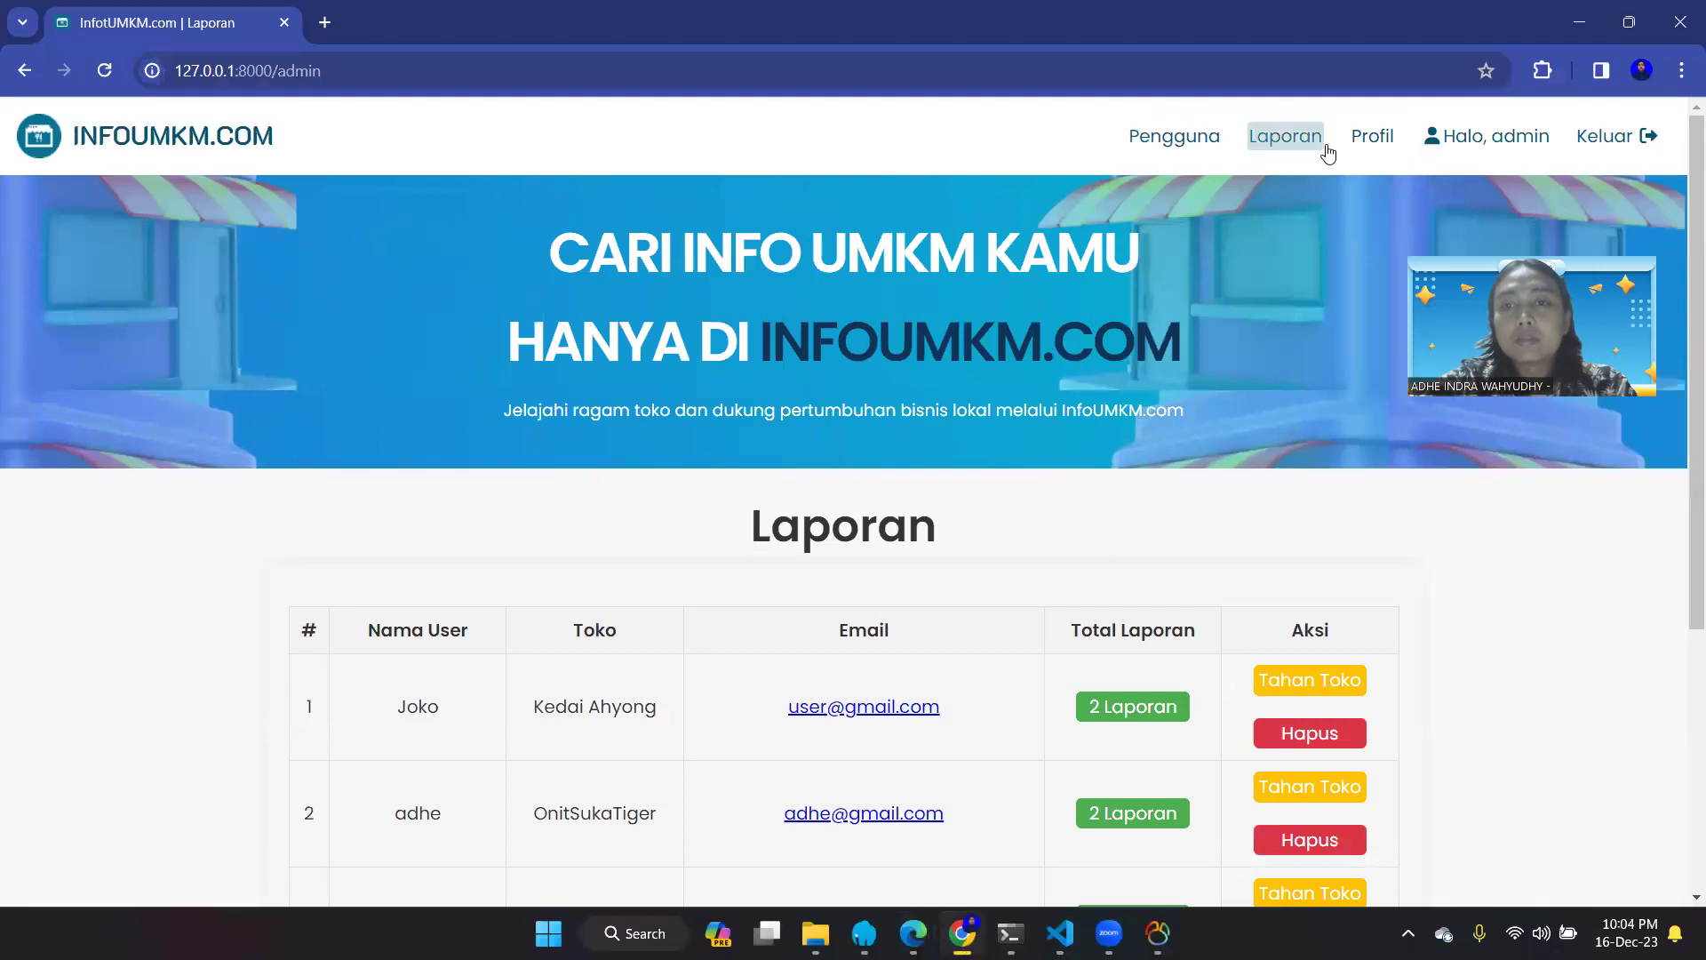
- Open the admin Profil edit form, then return to Laporan without saving
click(1366, 148)
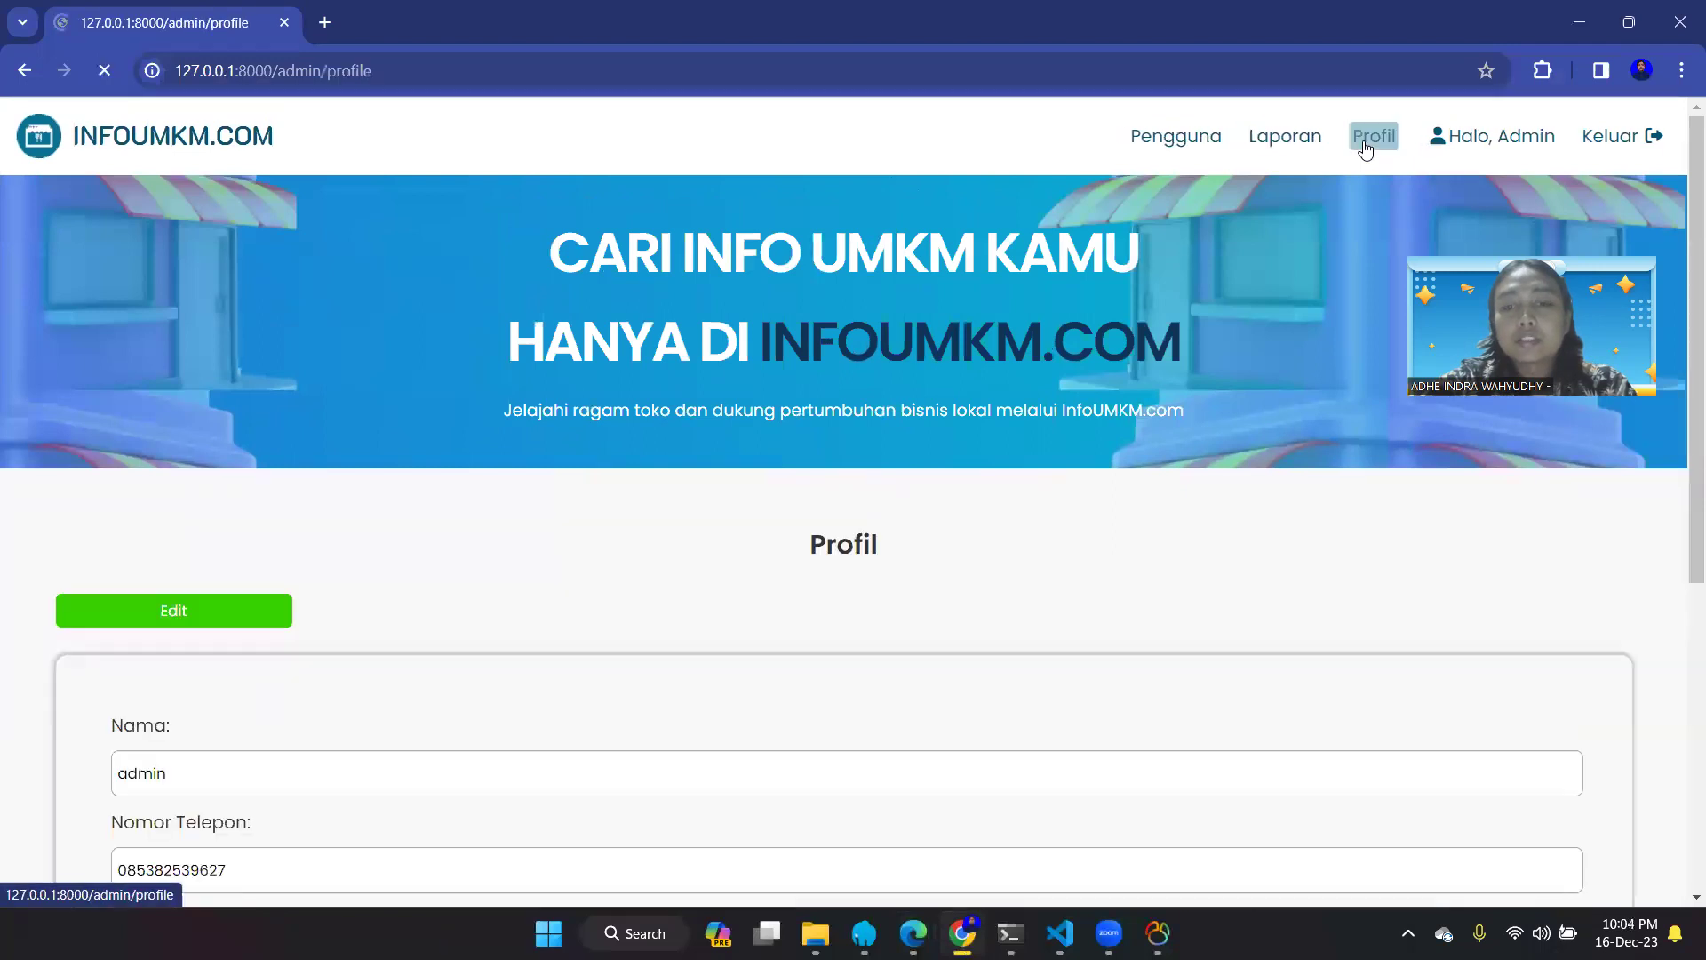
scroll(1092, 608, down, 5)
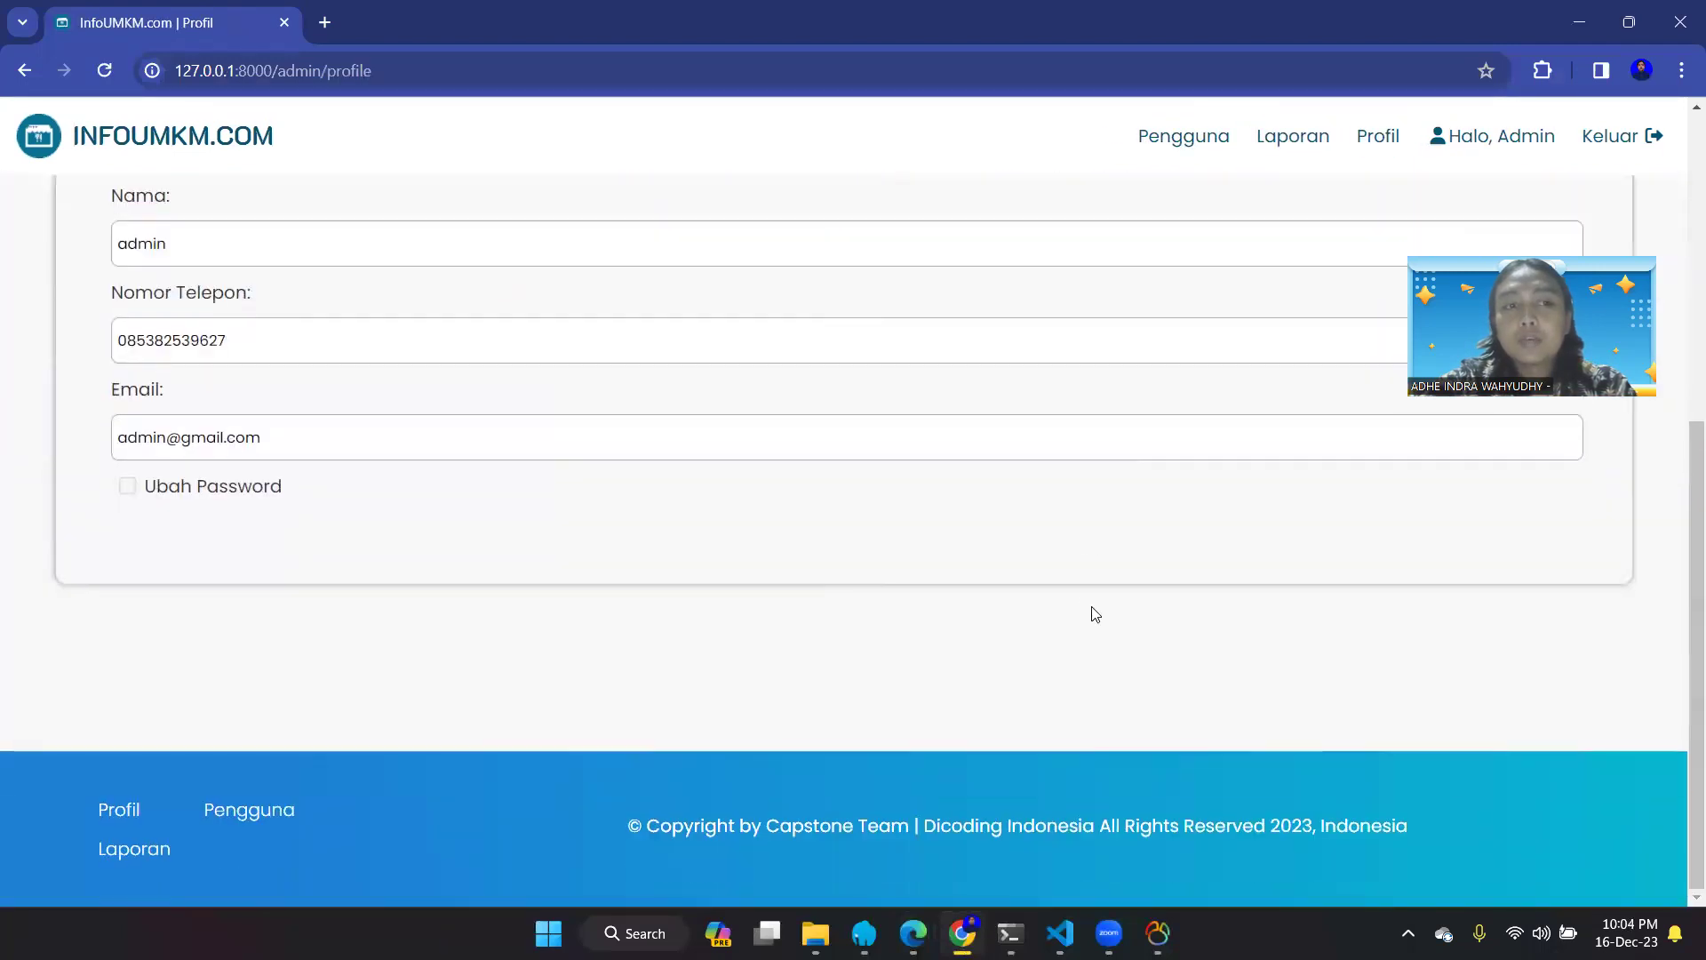
scroll(1095, 613, up, 4)
scroll(1095, 614, down, 2)
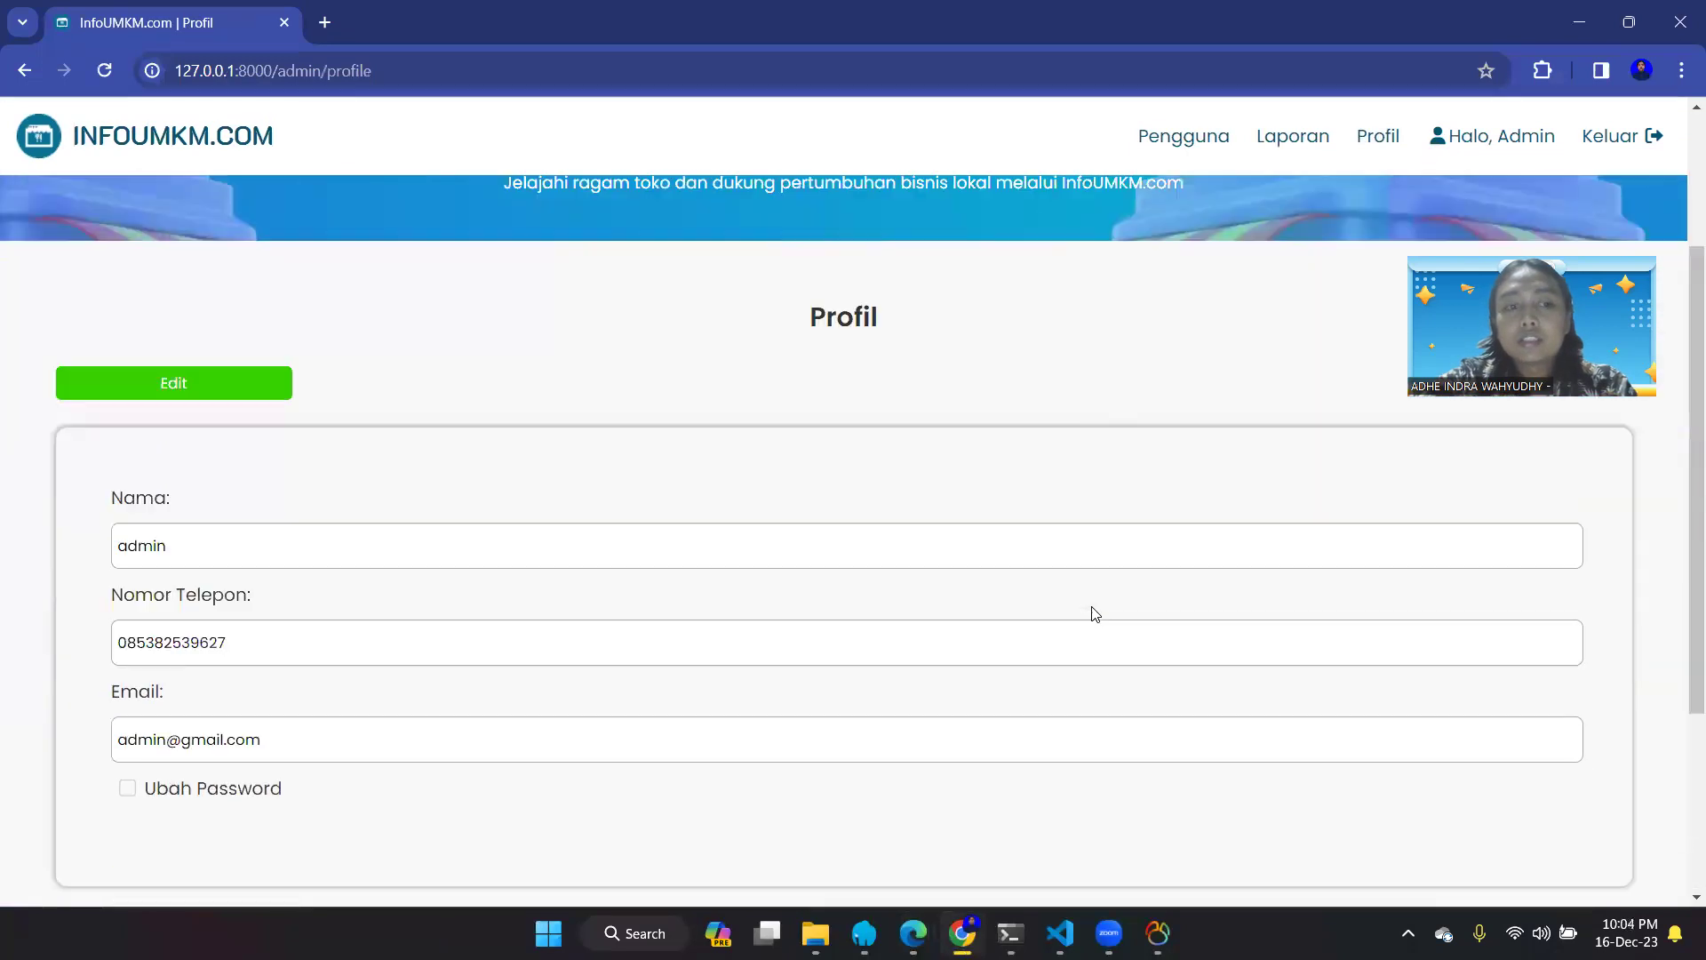
click(187, 325)
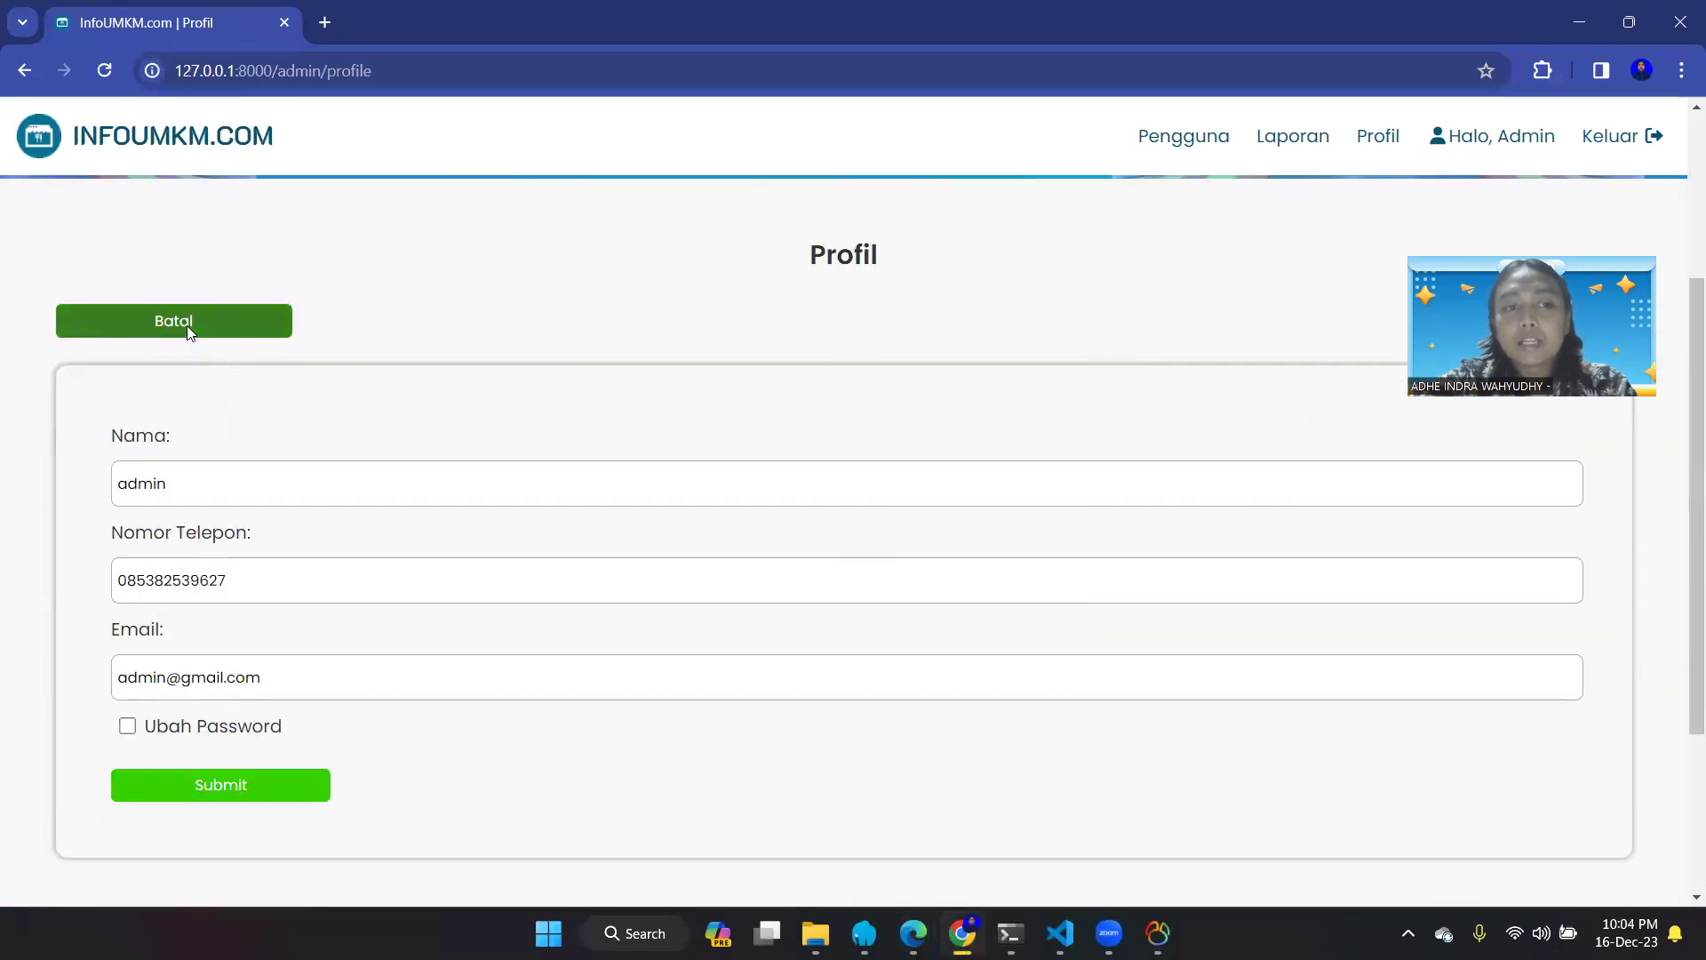
click(1284, 149)
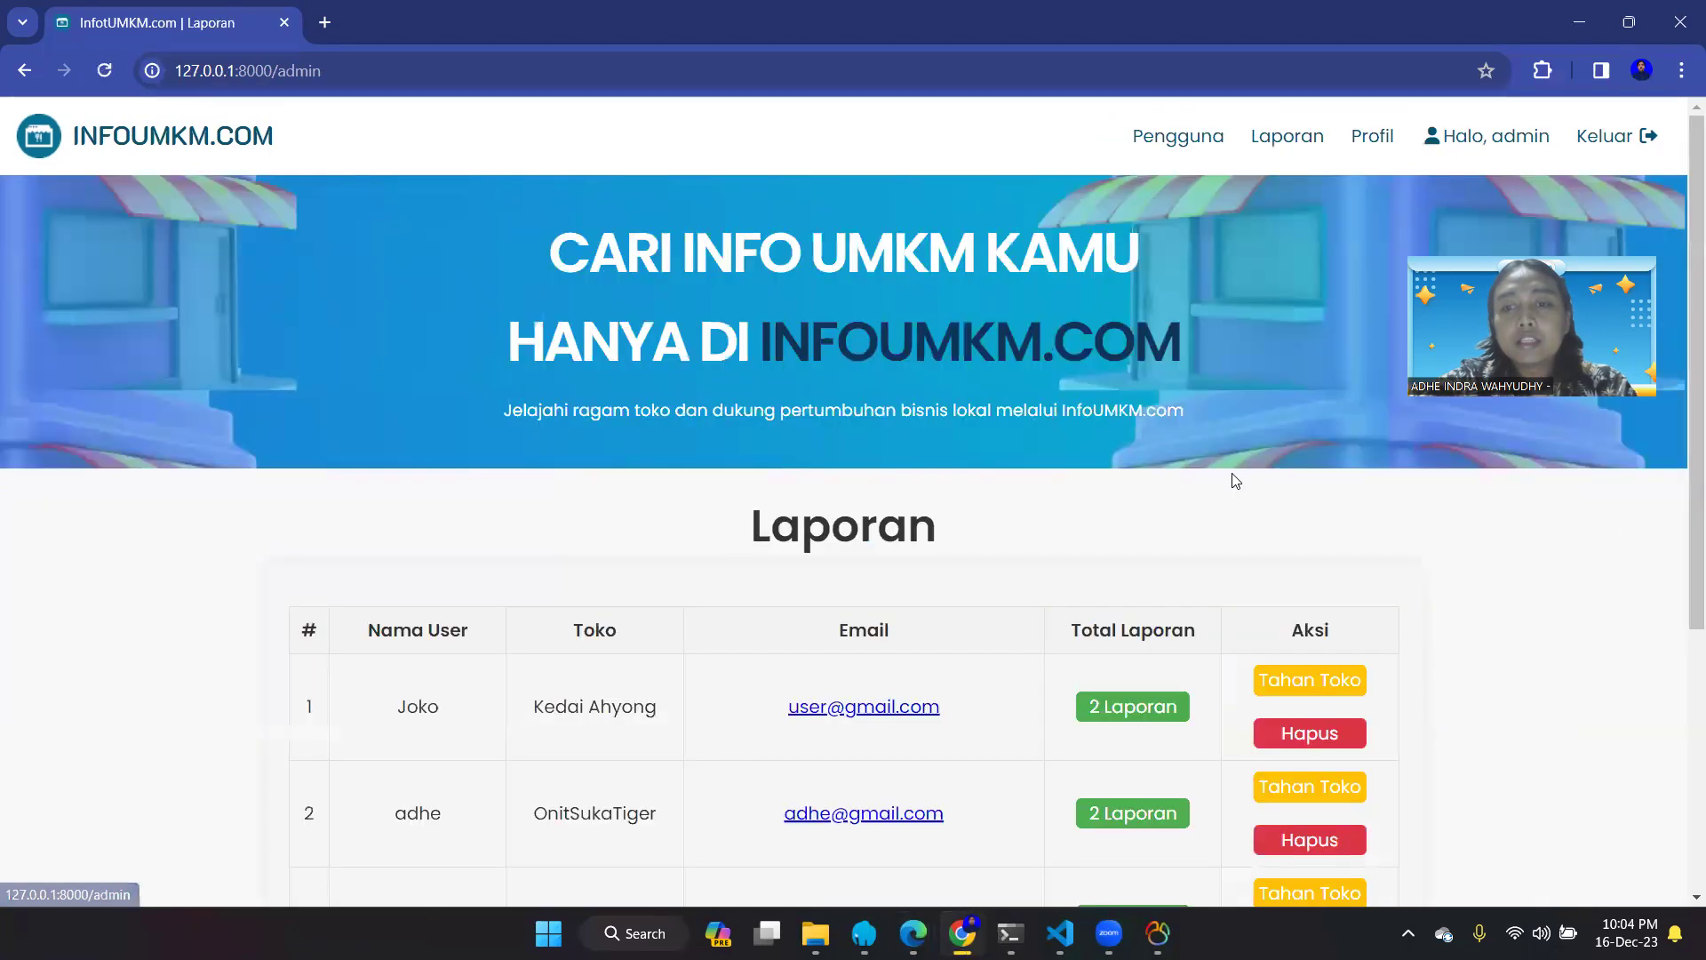
scroll(1235, 481, down, 5)
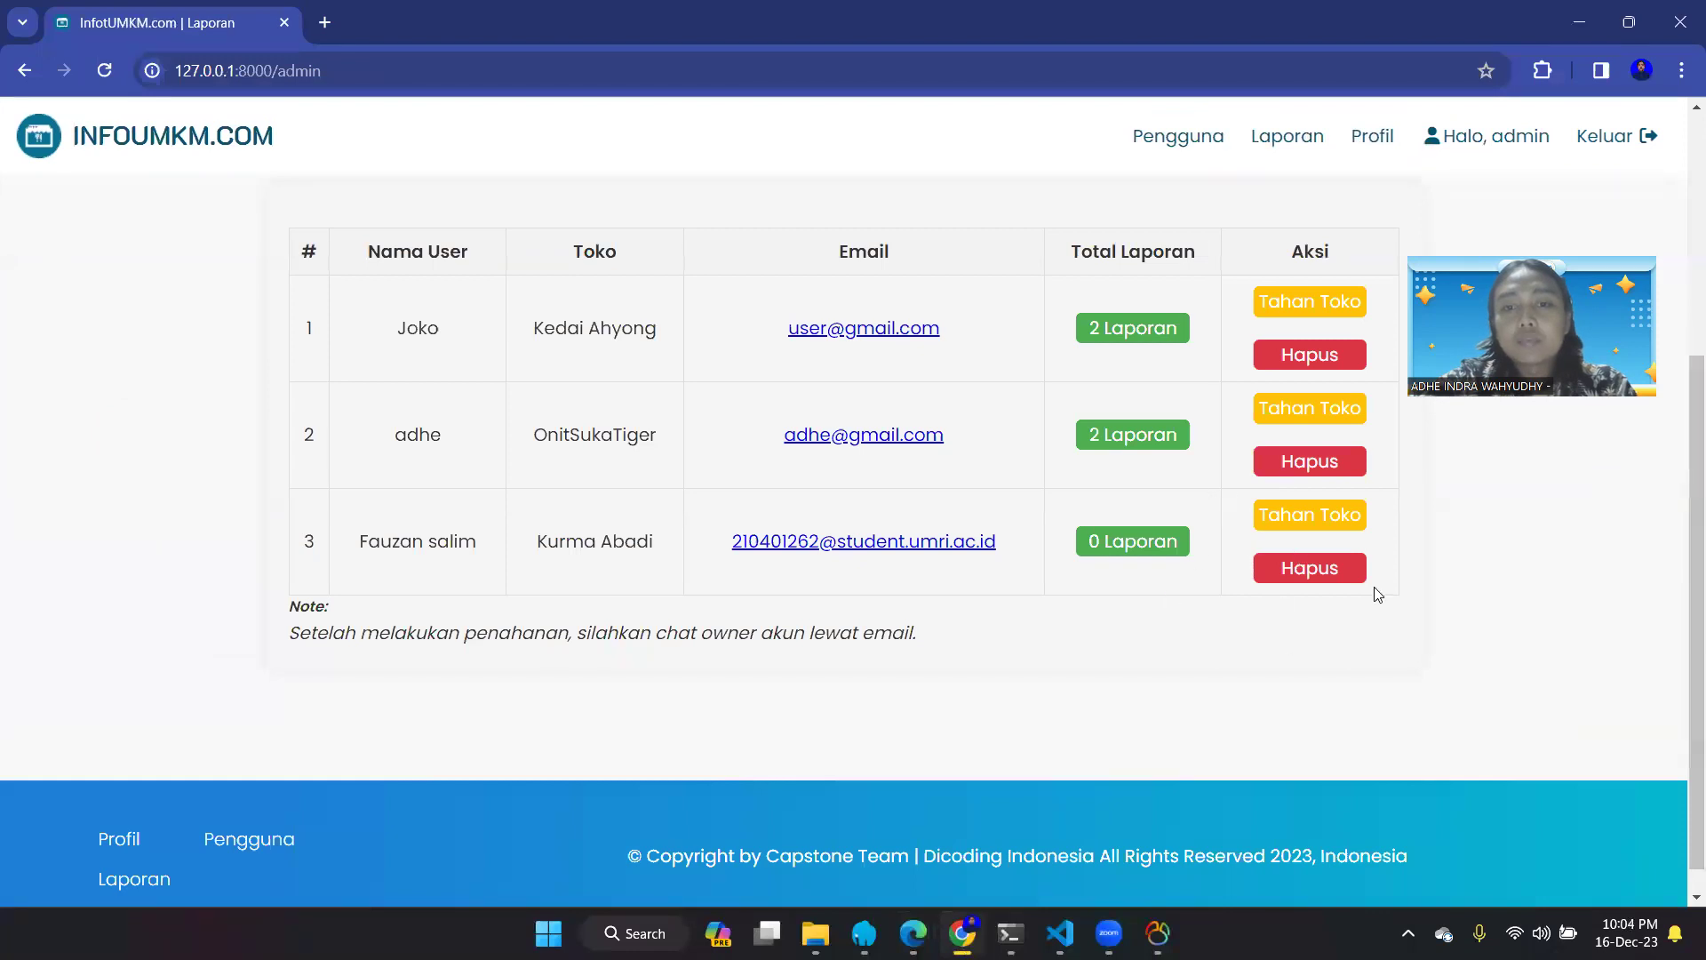
- Open the Pengguna users list and highlight the names in rows 4 and 5
click(1192, 151)
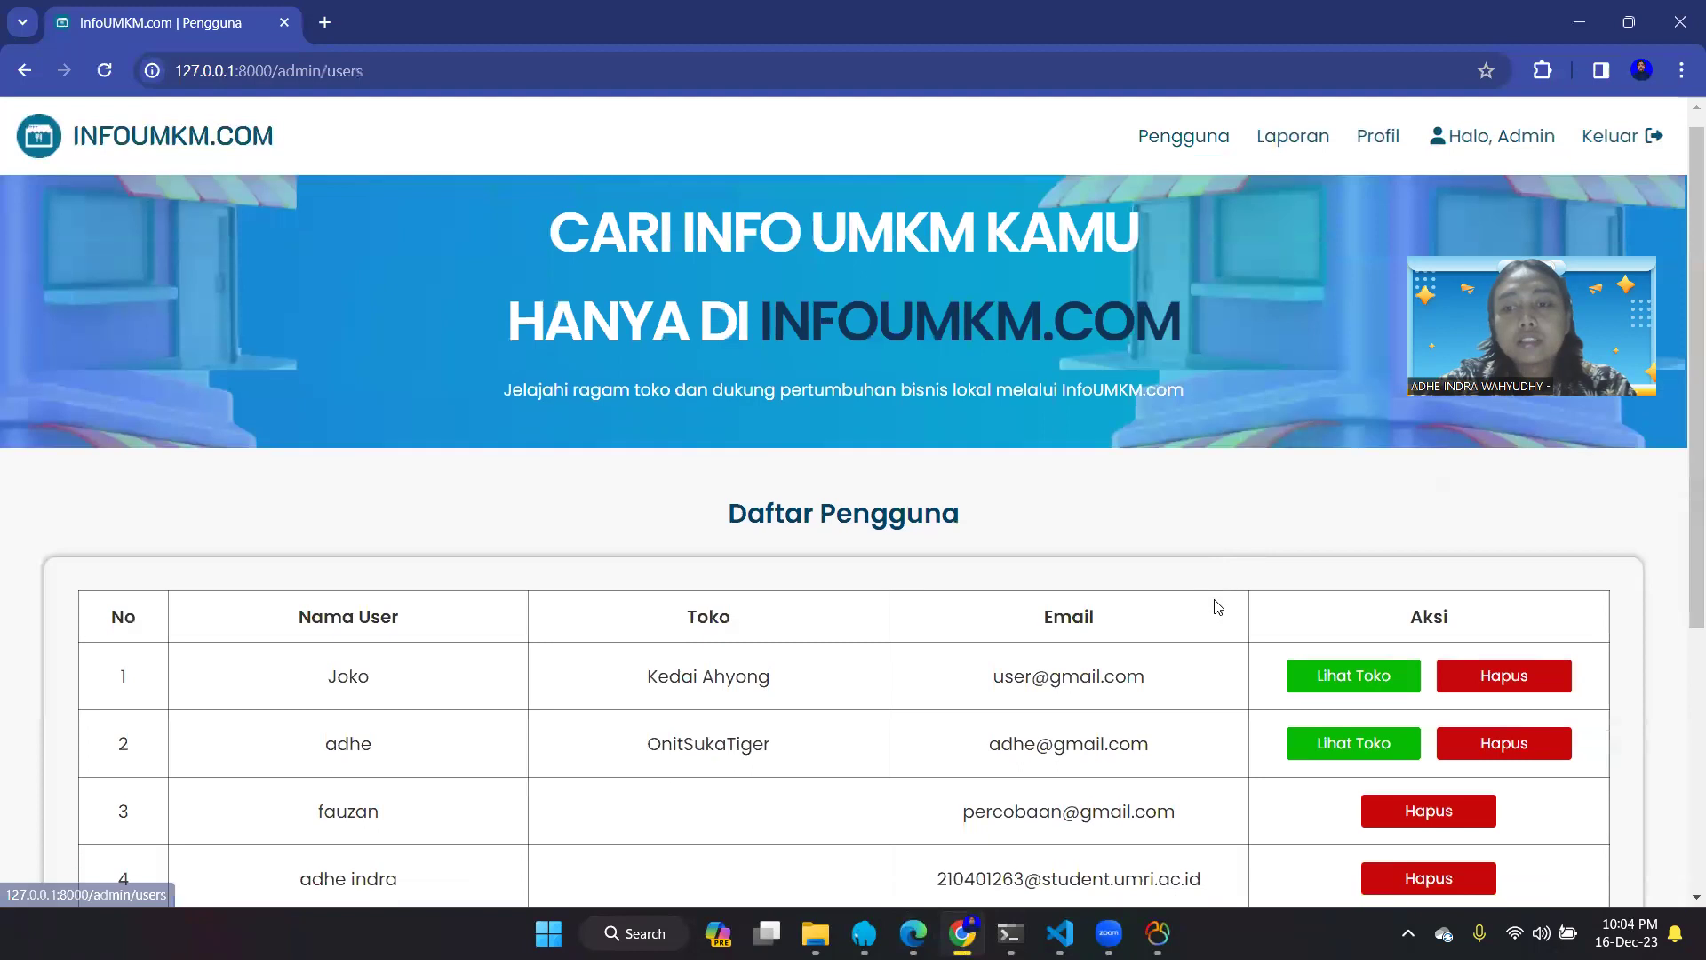
scroll(1217, 607, down, 5)
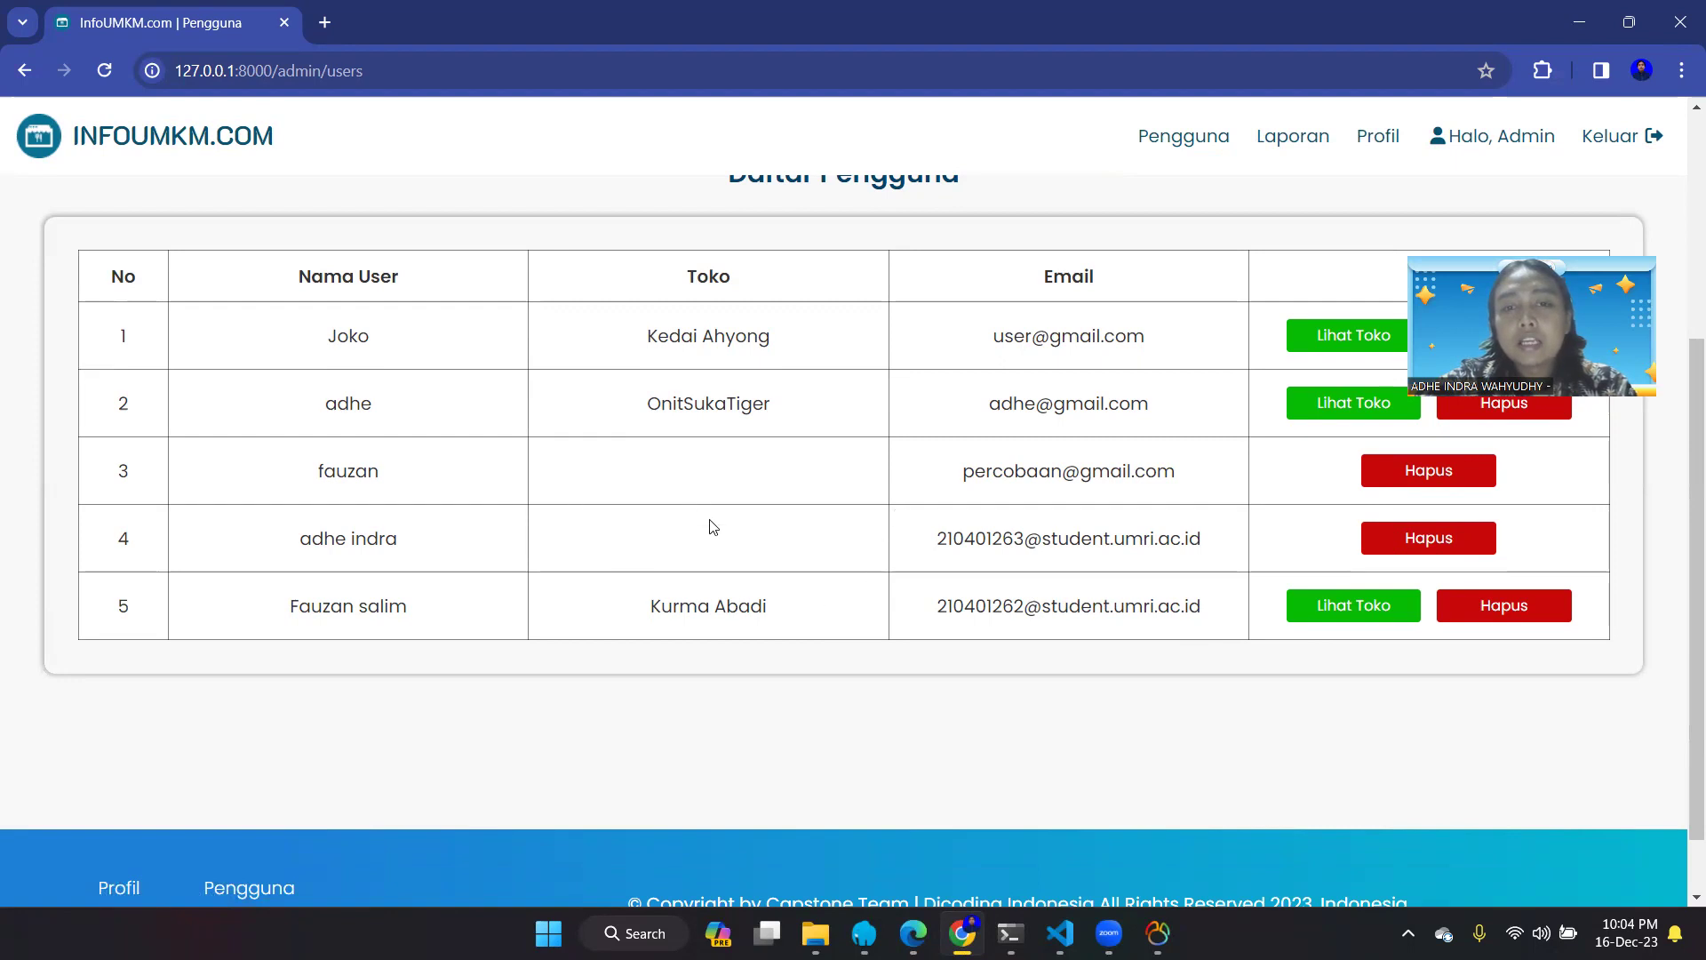
scroll(710, 533, up, 2)
scroll(697, 568, down, 1)
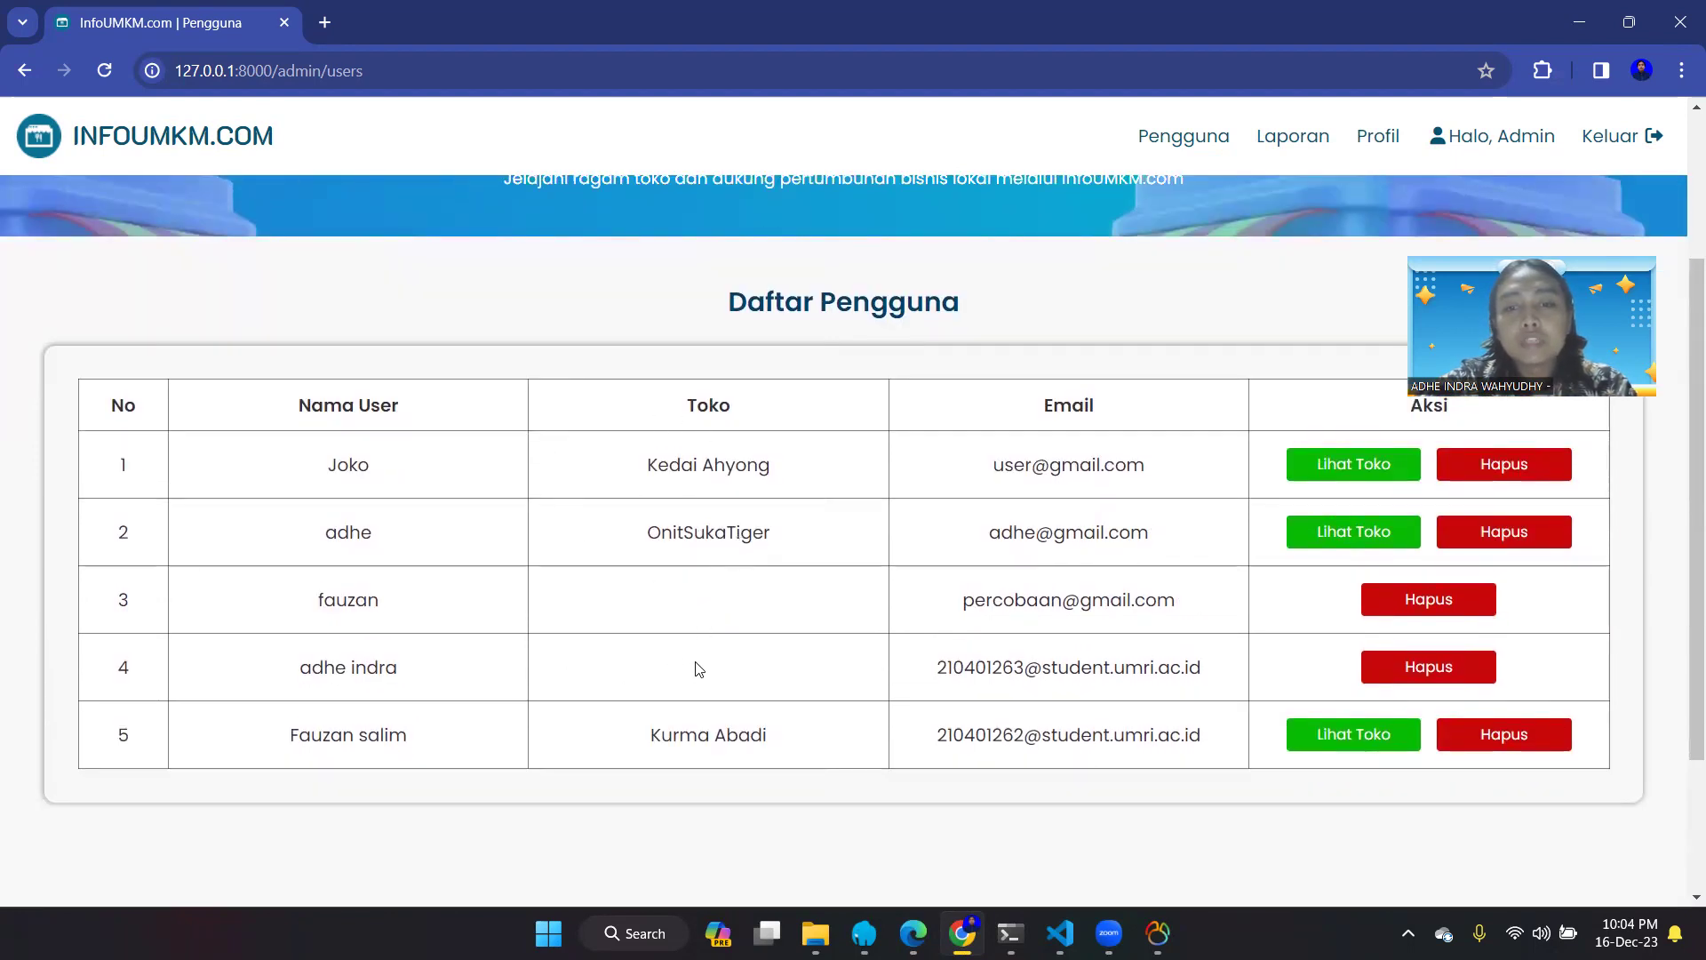
scroll(698, 669, down, 1)
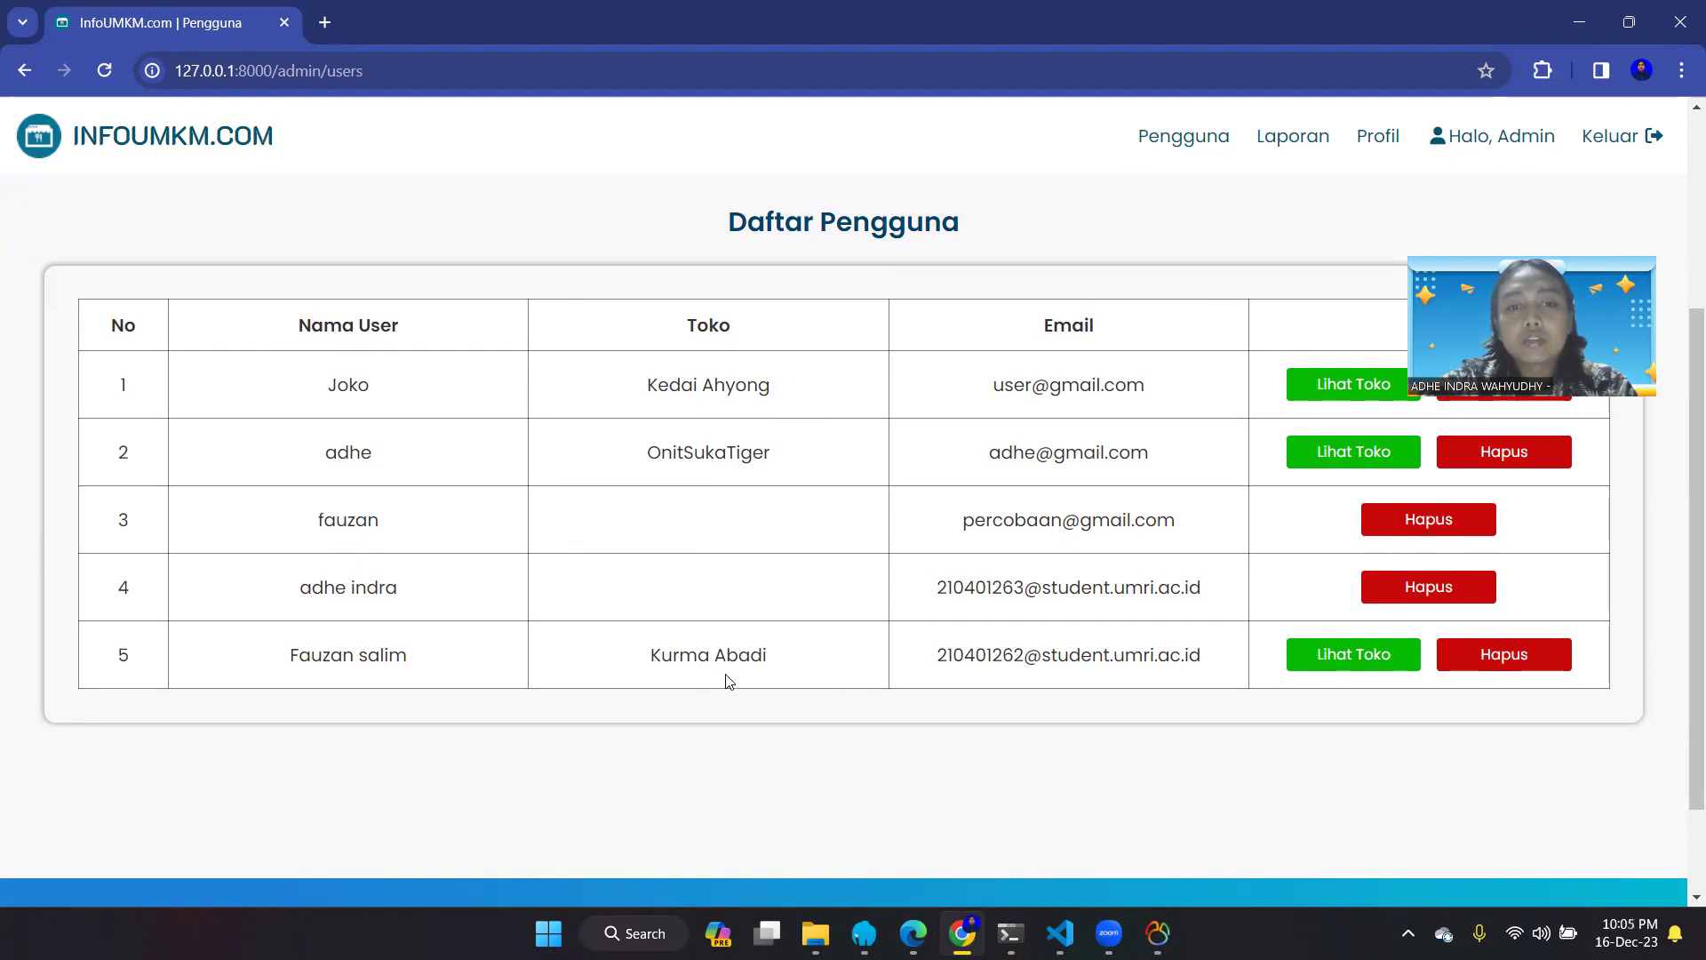
scroll(788, 552, down, 1)
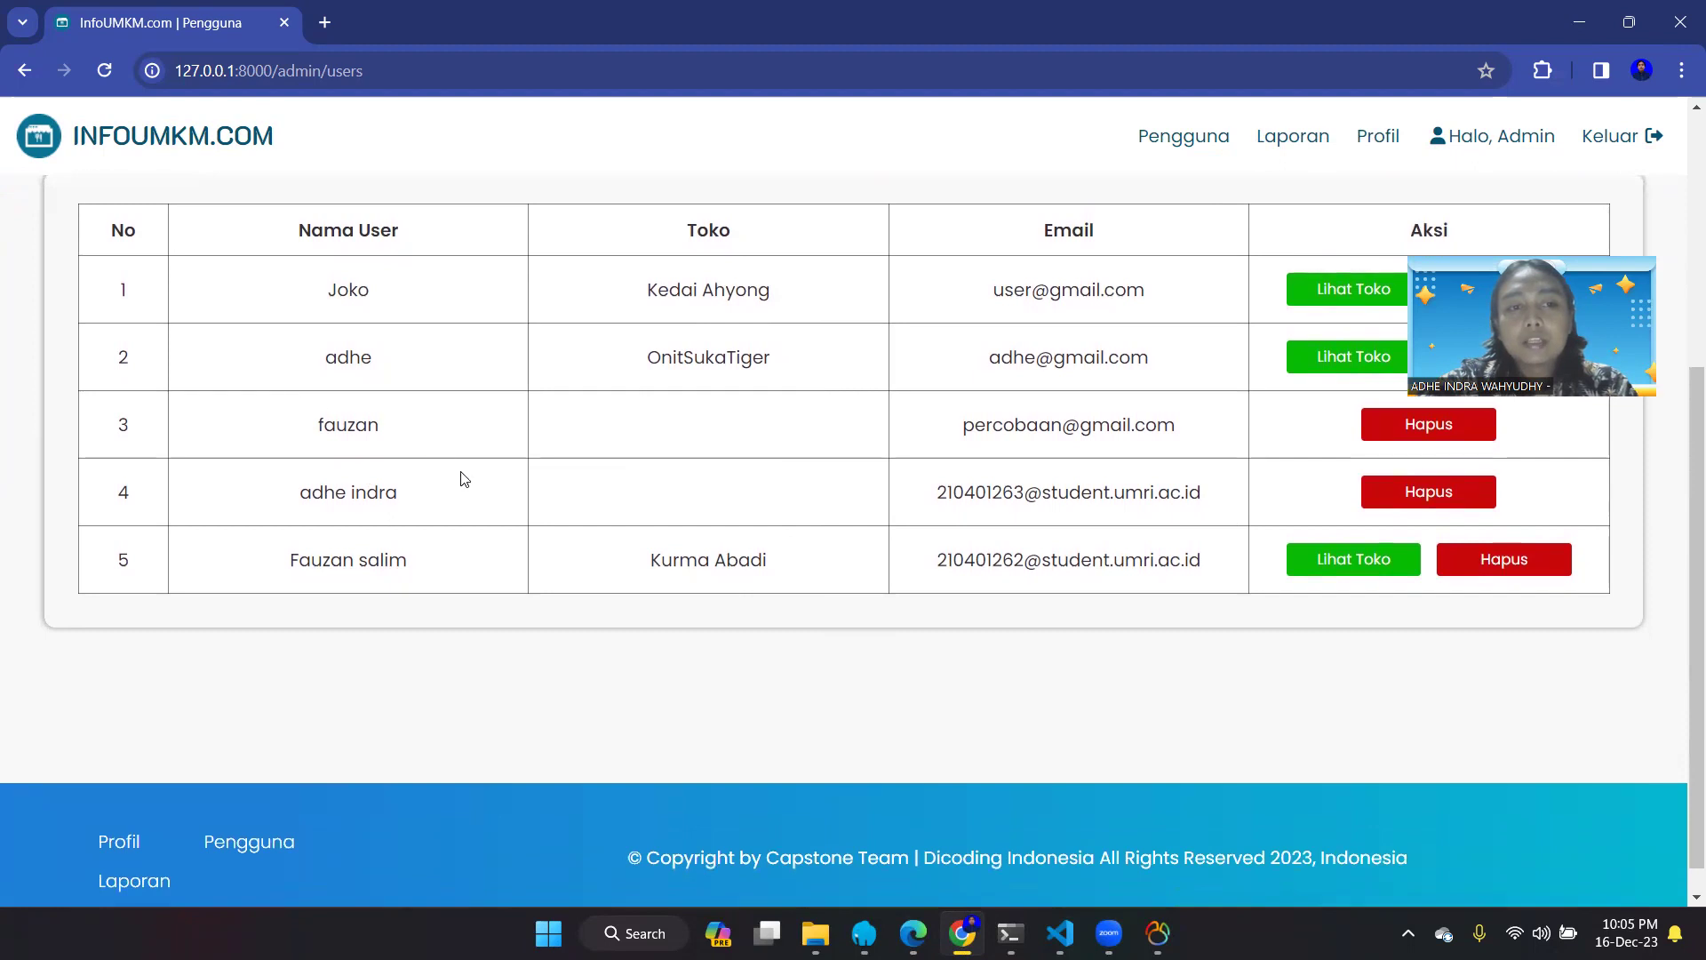
scroll(819, 471, down, 1)
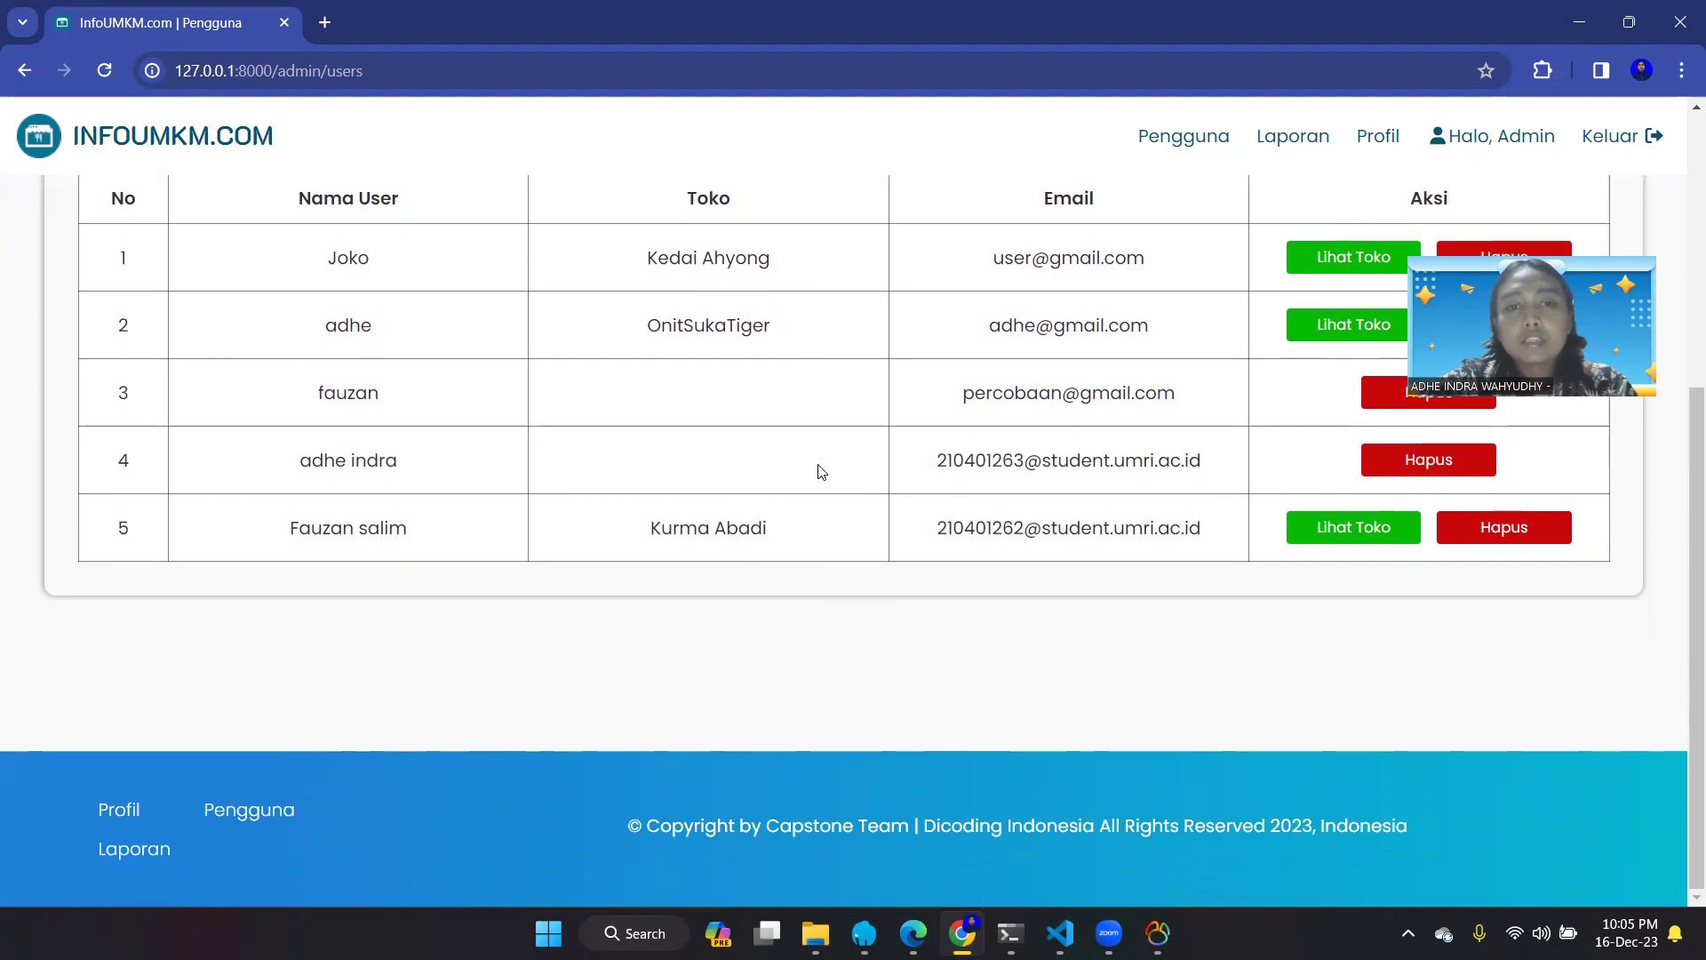
scroll(819, 471, up, 2)
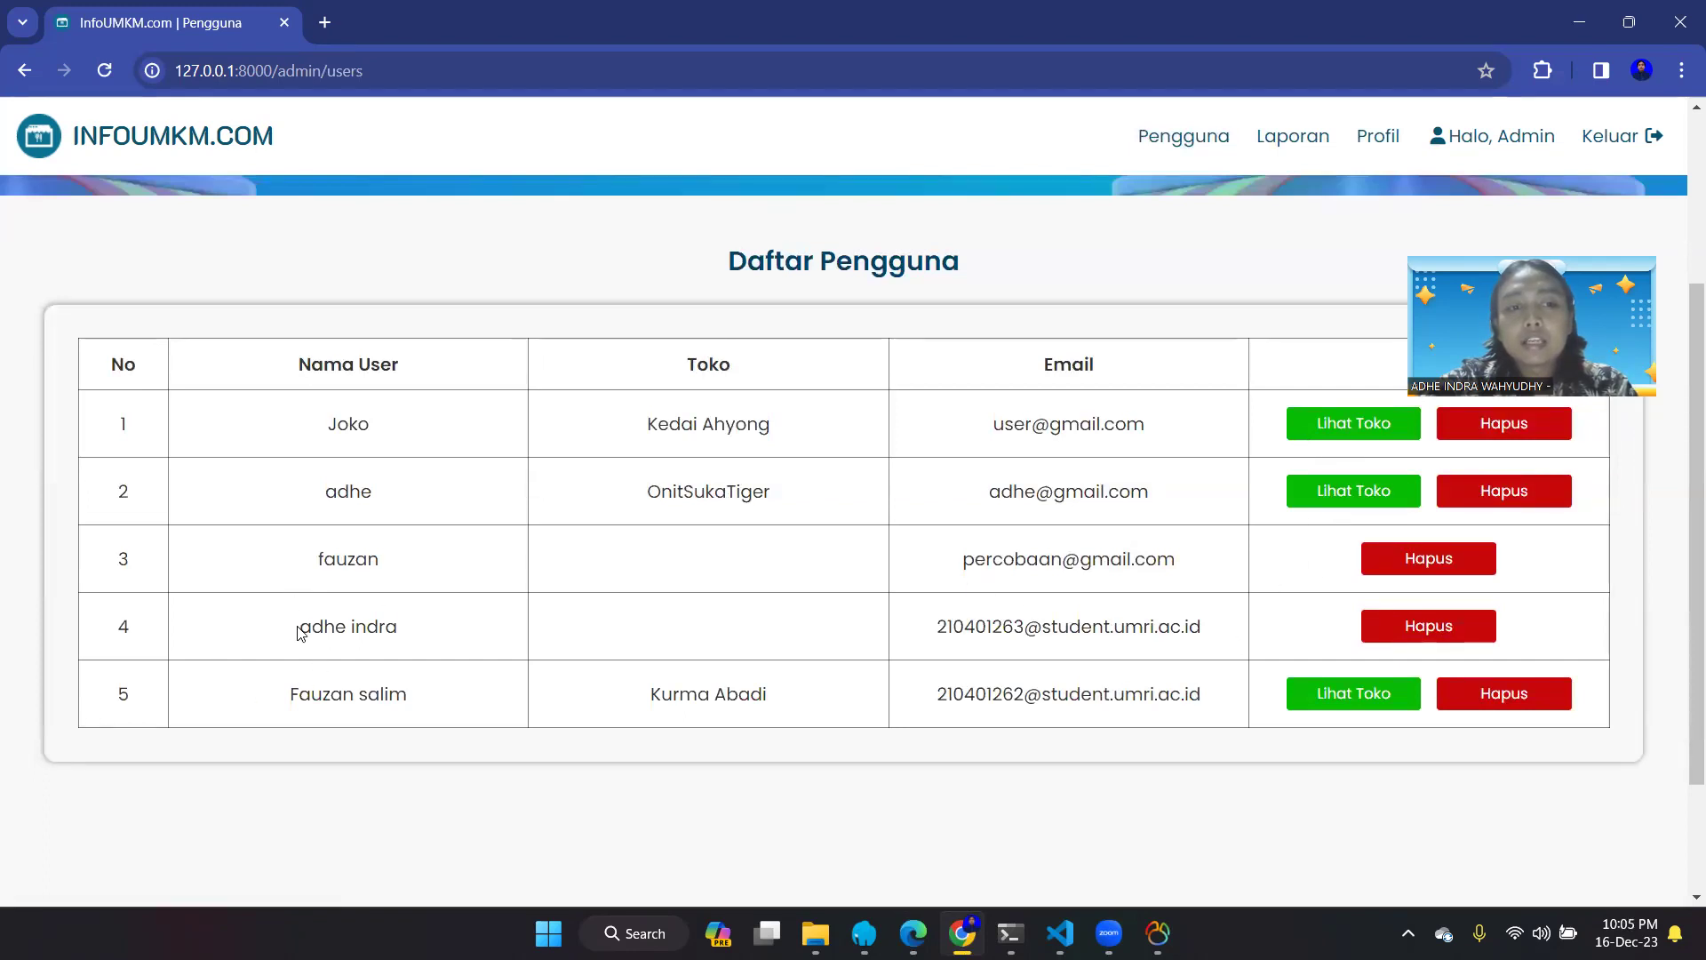
triple_click(325, 629)
drag(419, 709, 286, 712)
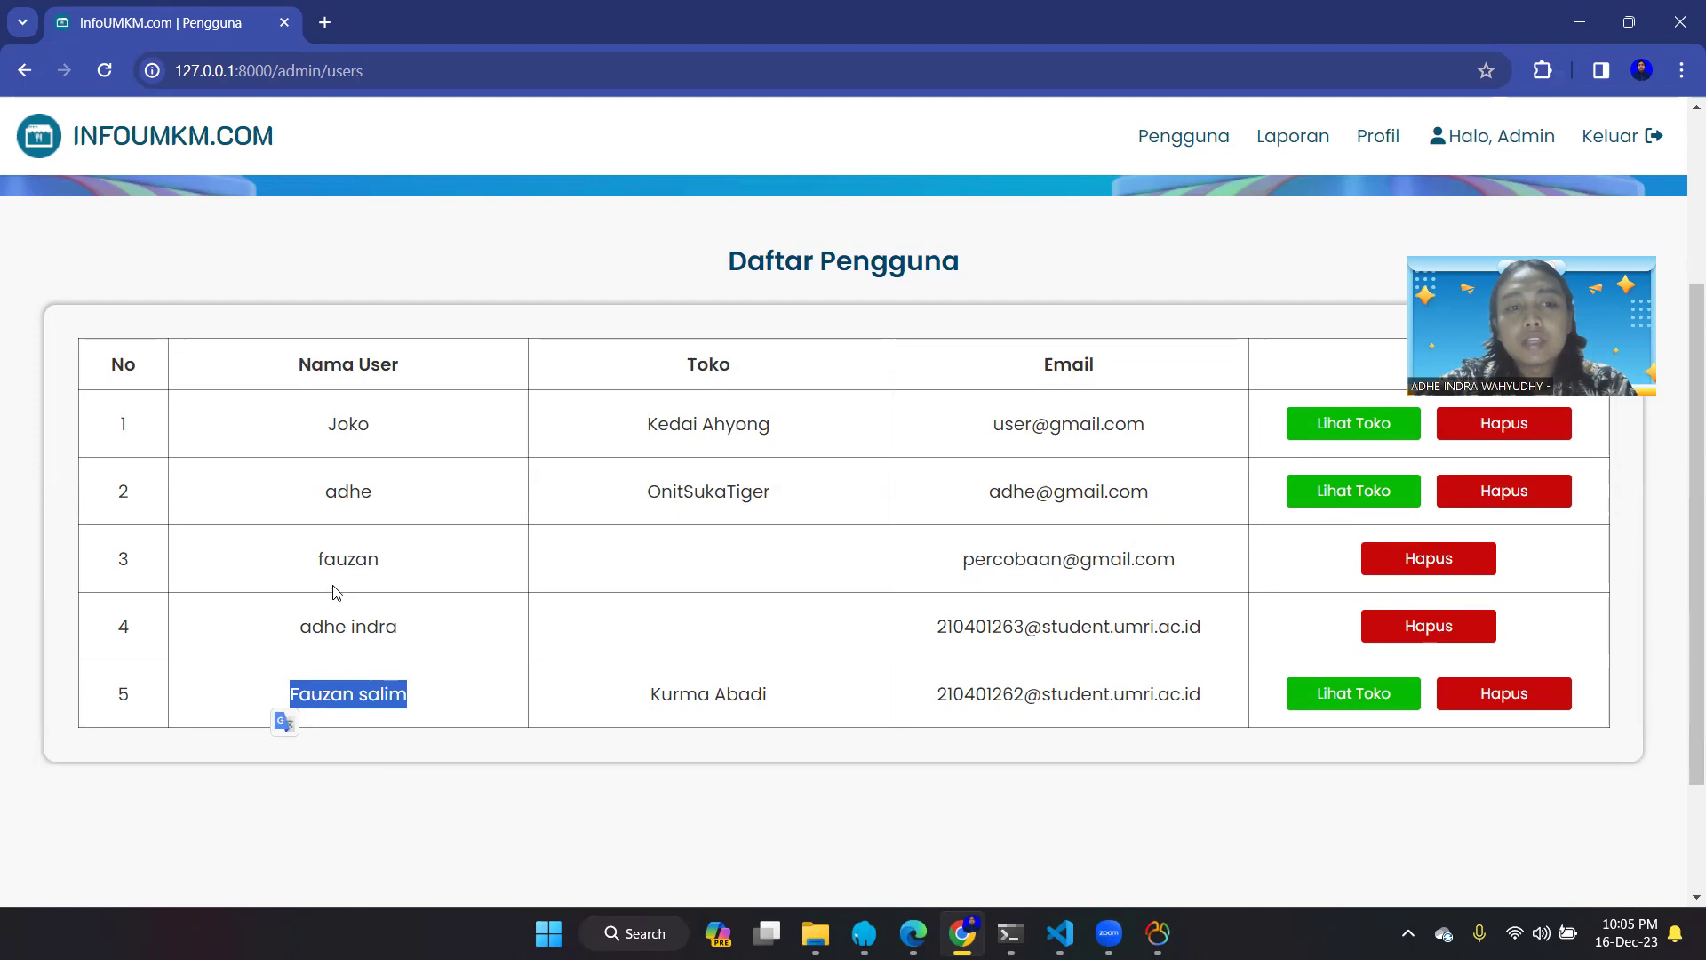
click(495, 643)
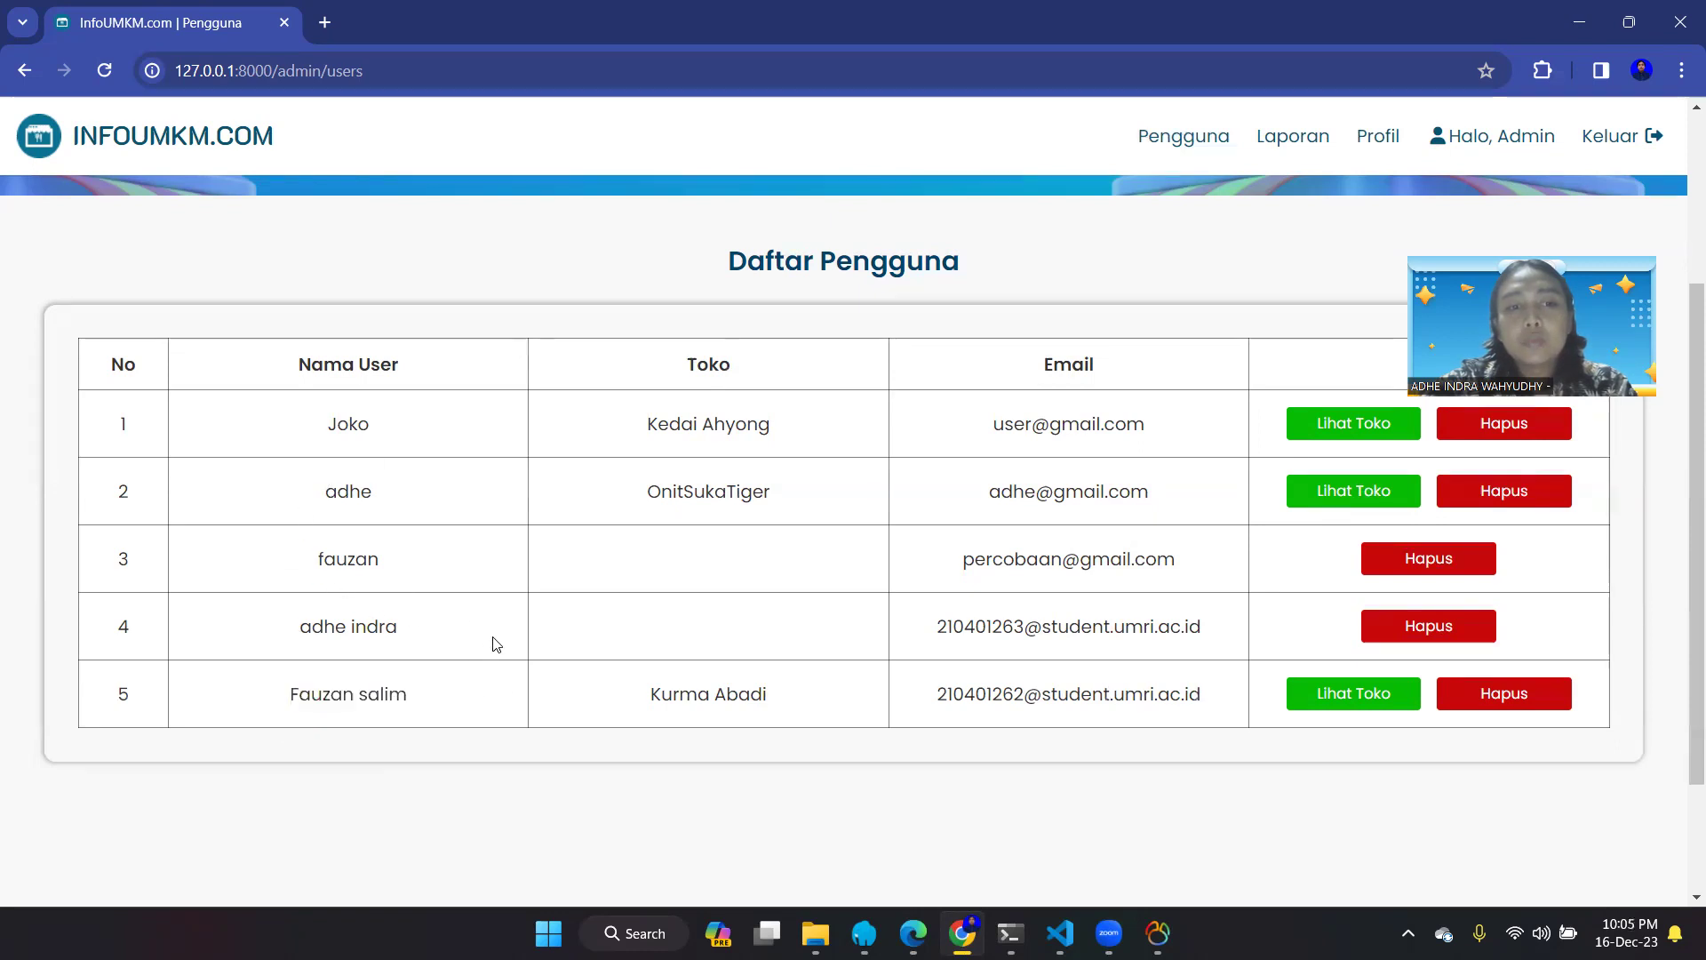
- View the Kurma Abadi store's detail page via Lihat Toko on row 5
scroll(727, 626, down, 1)
scroll(889, 613, up, 2)
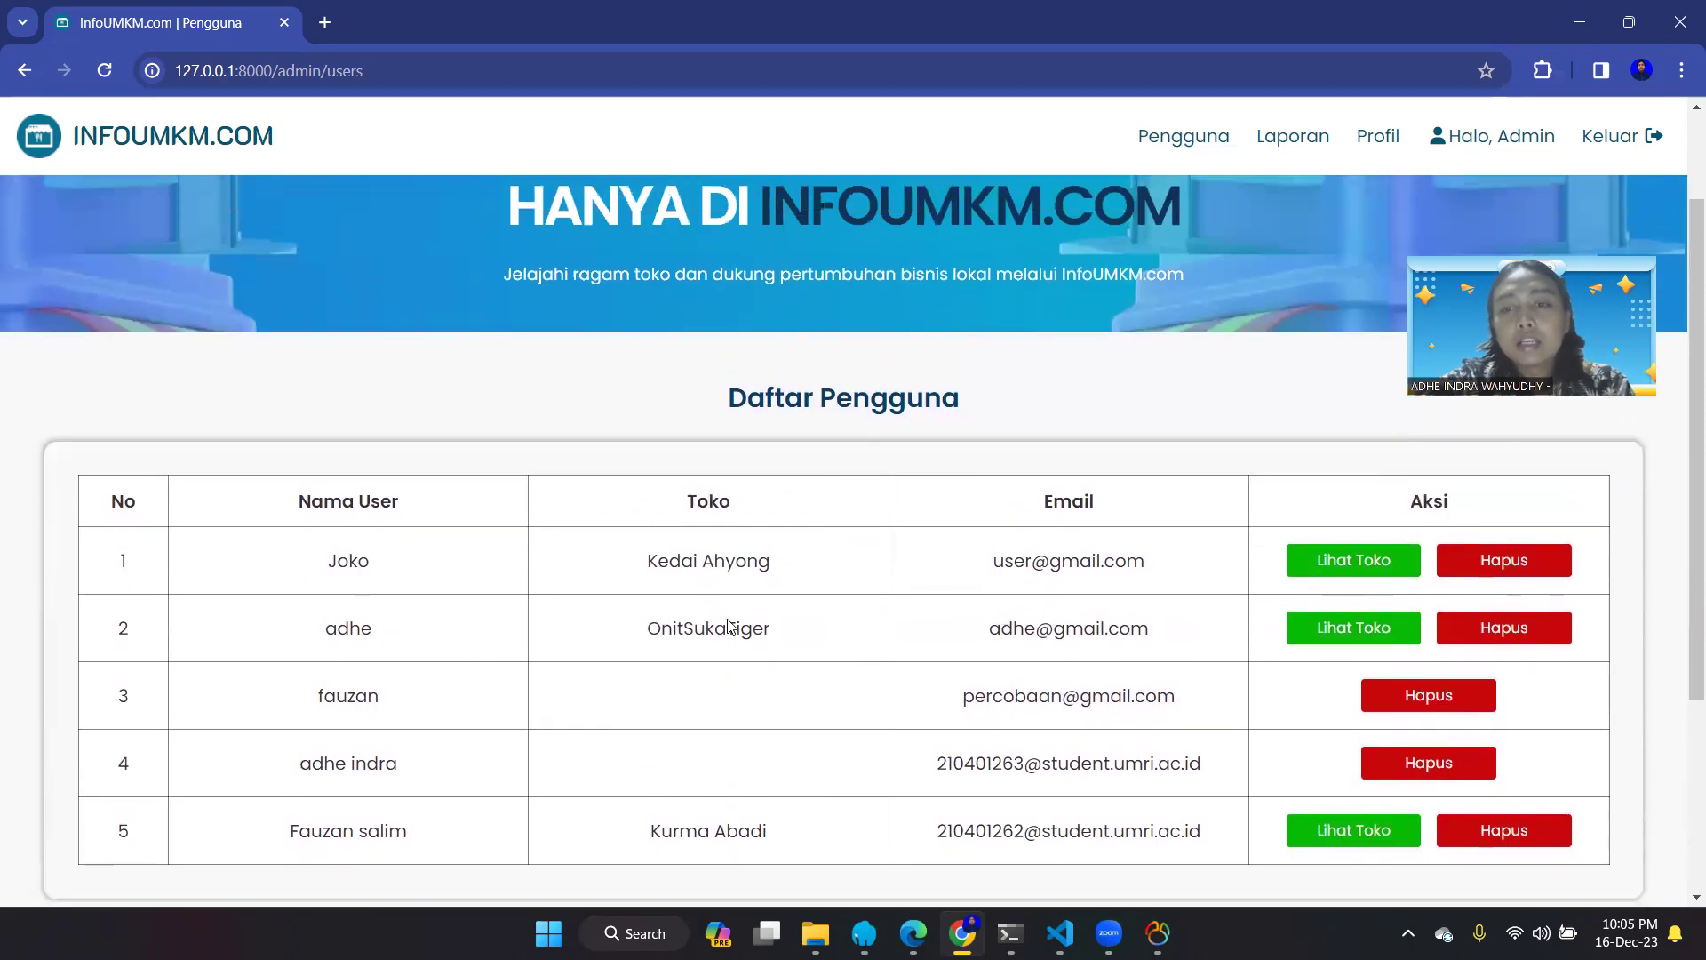
scroll(1057, 715, down, 1)
click(1319, 701)
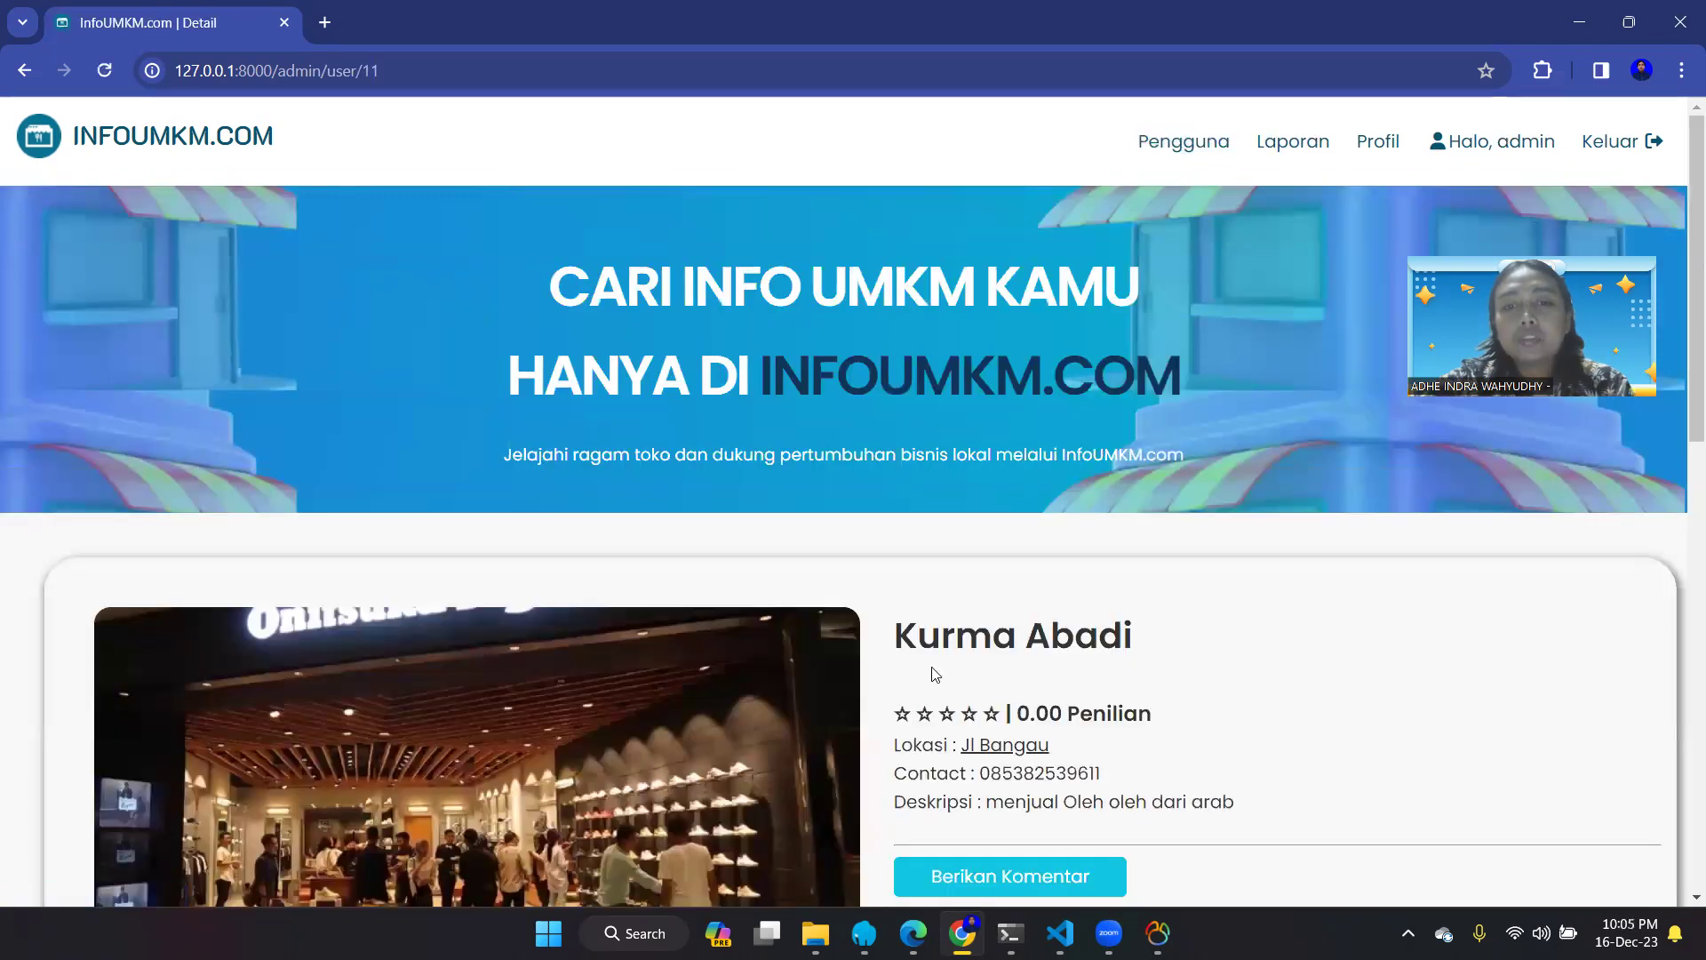
scroll(931, 675, down, 6)
scroll(931, 675, down, 5)
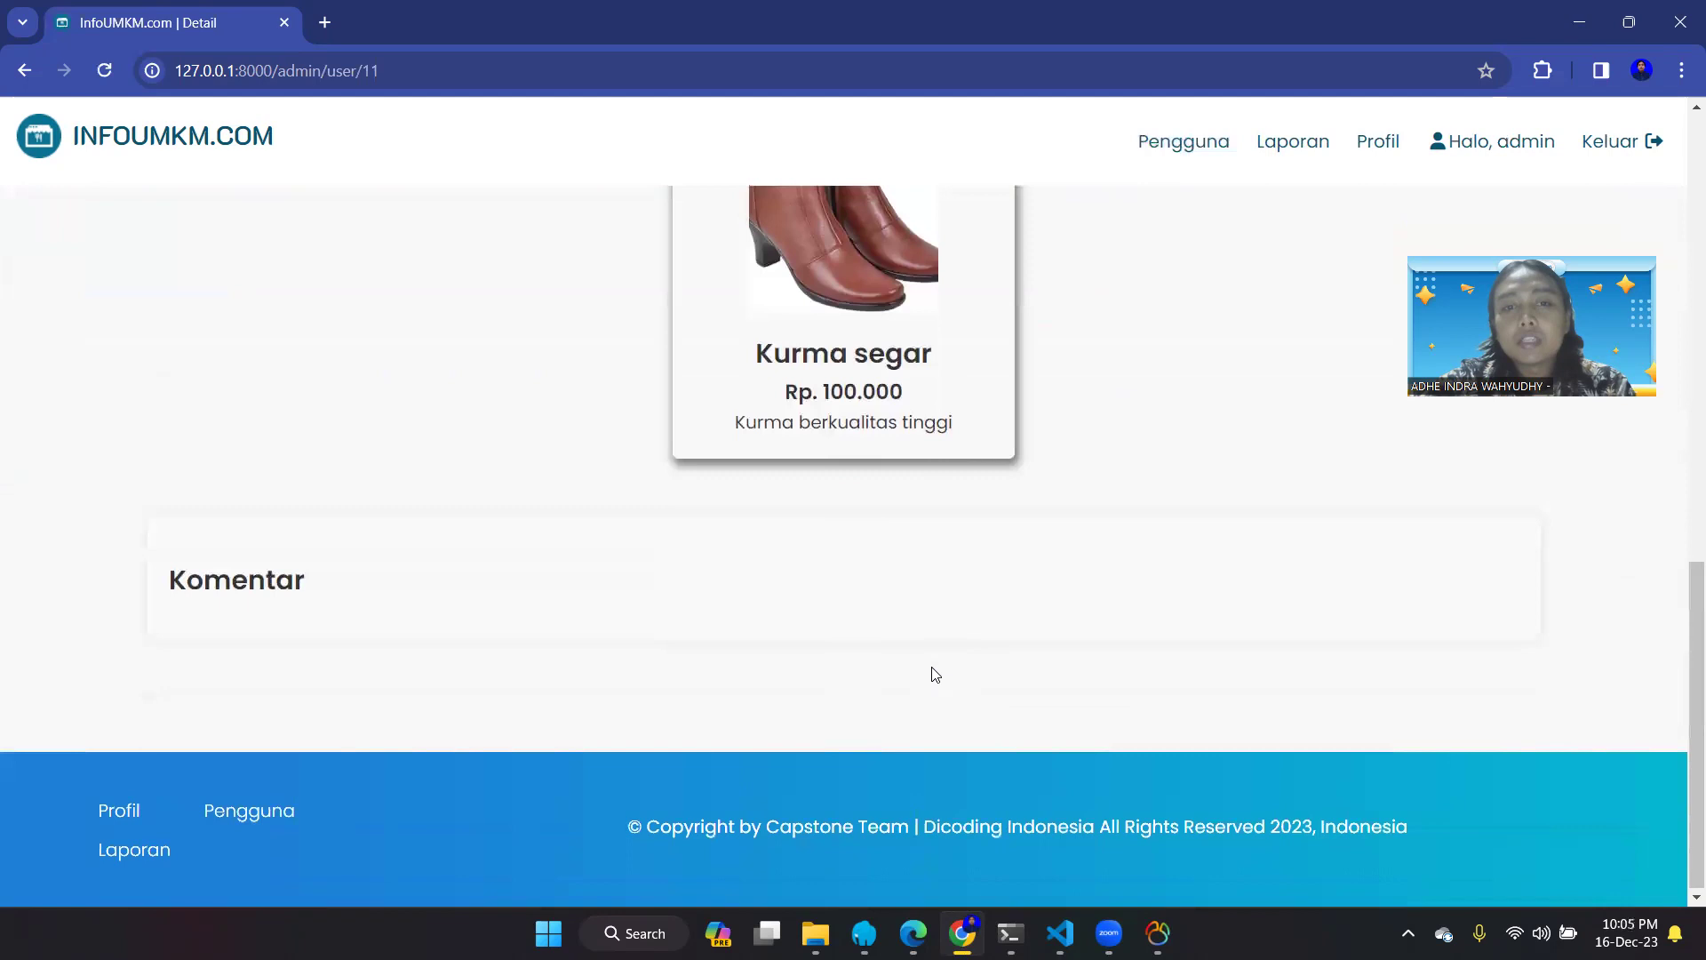
scroll(932, 675, up, 10)
scroll(931, 673, up, 1)
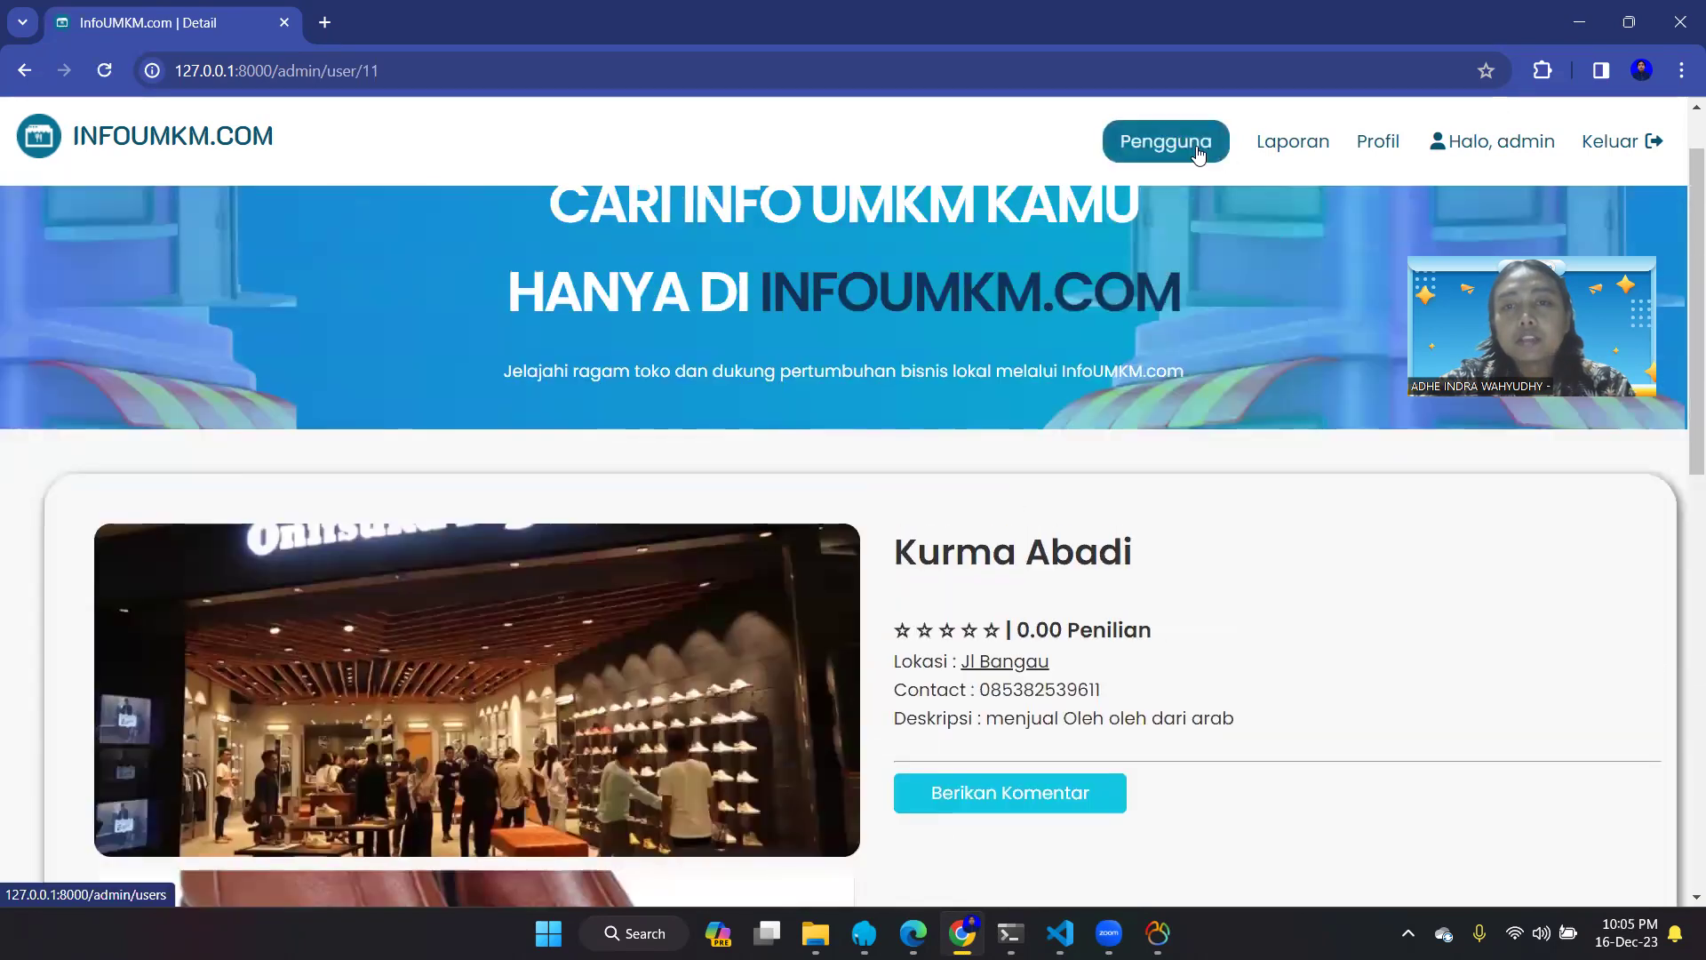
- Return to the Pengguna users list, then head back to Laporan
click(1197, 151)
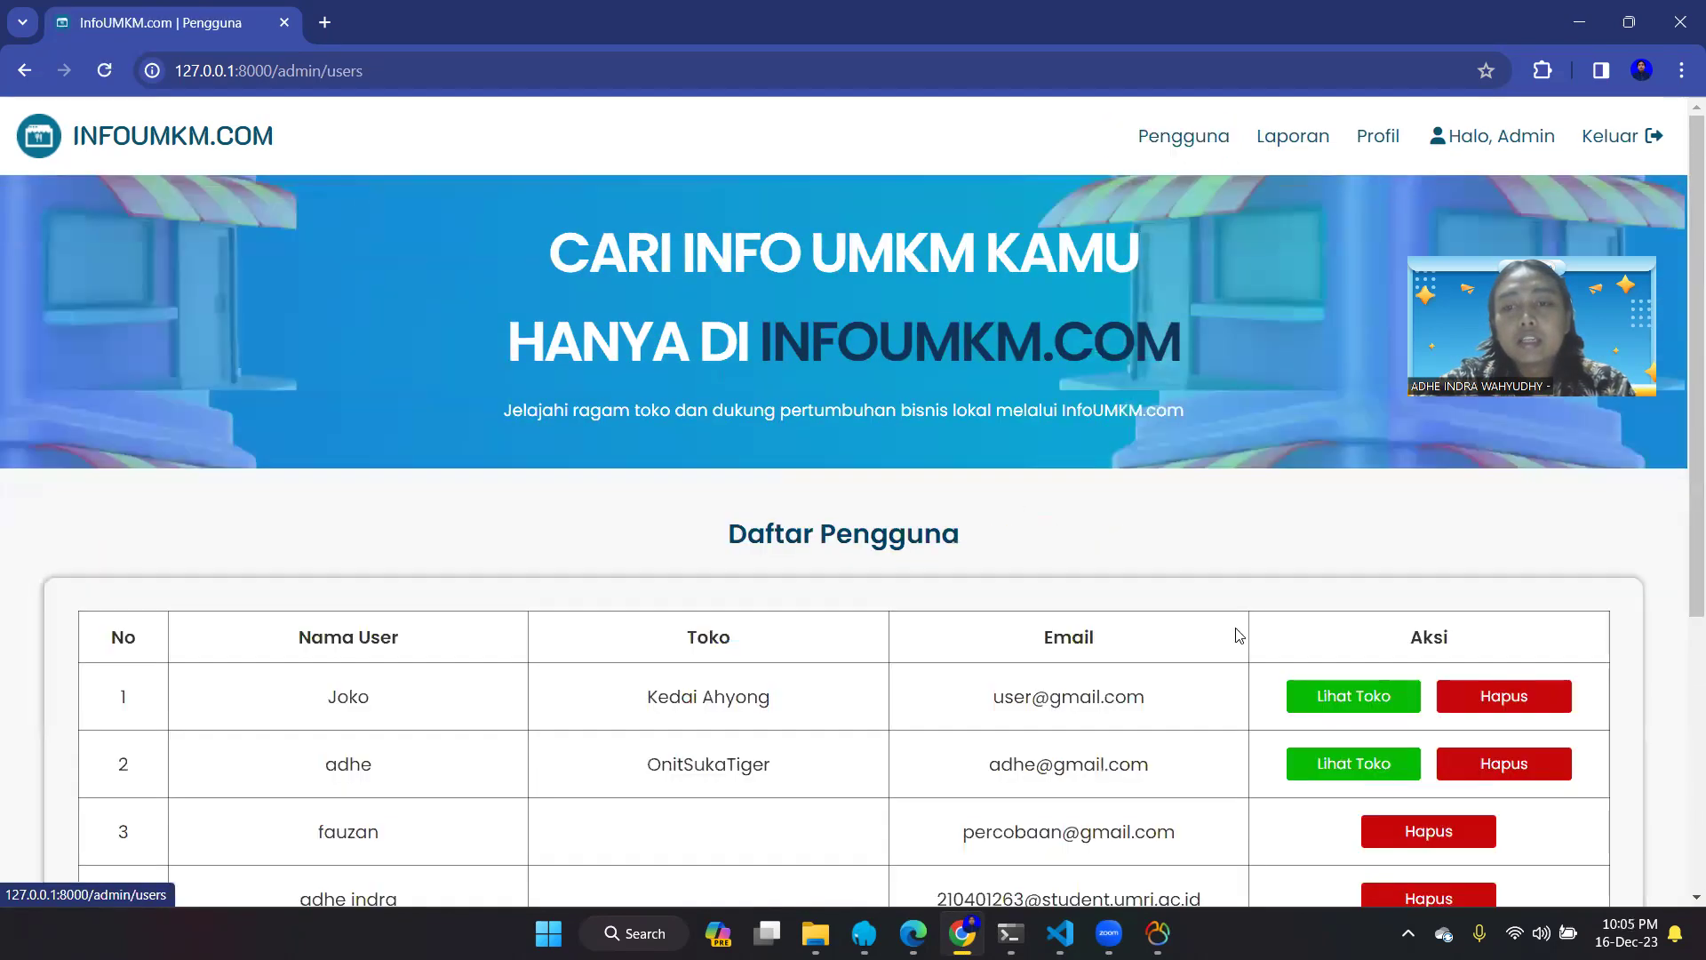
scroll(1147, 446, down, 2)
scroll(1306, 631, down, 1)
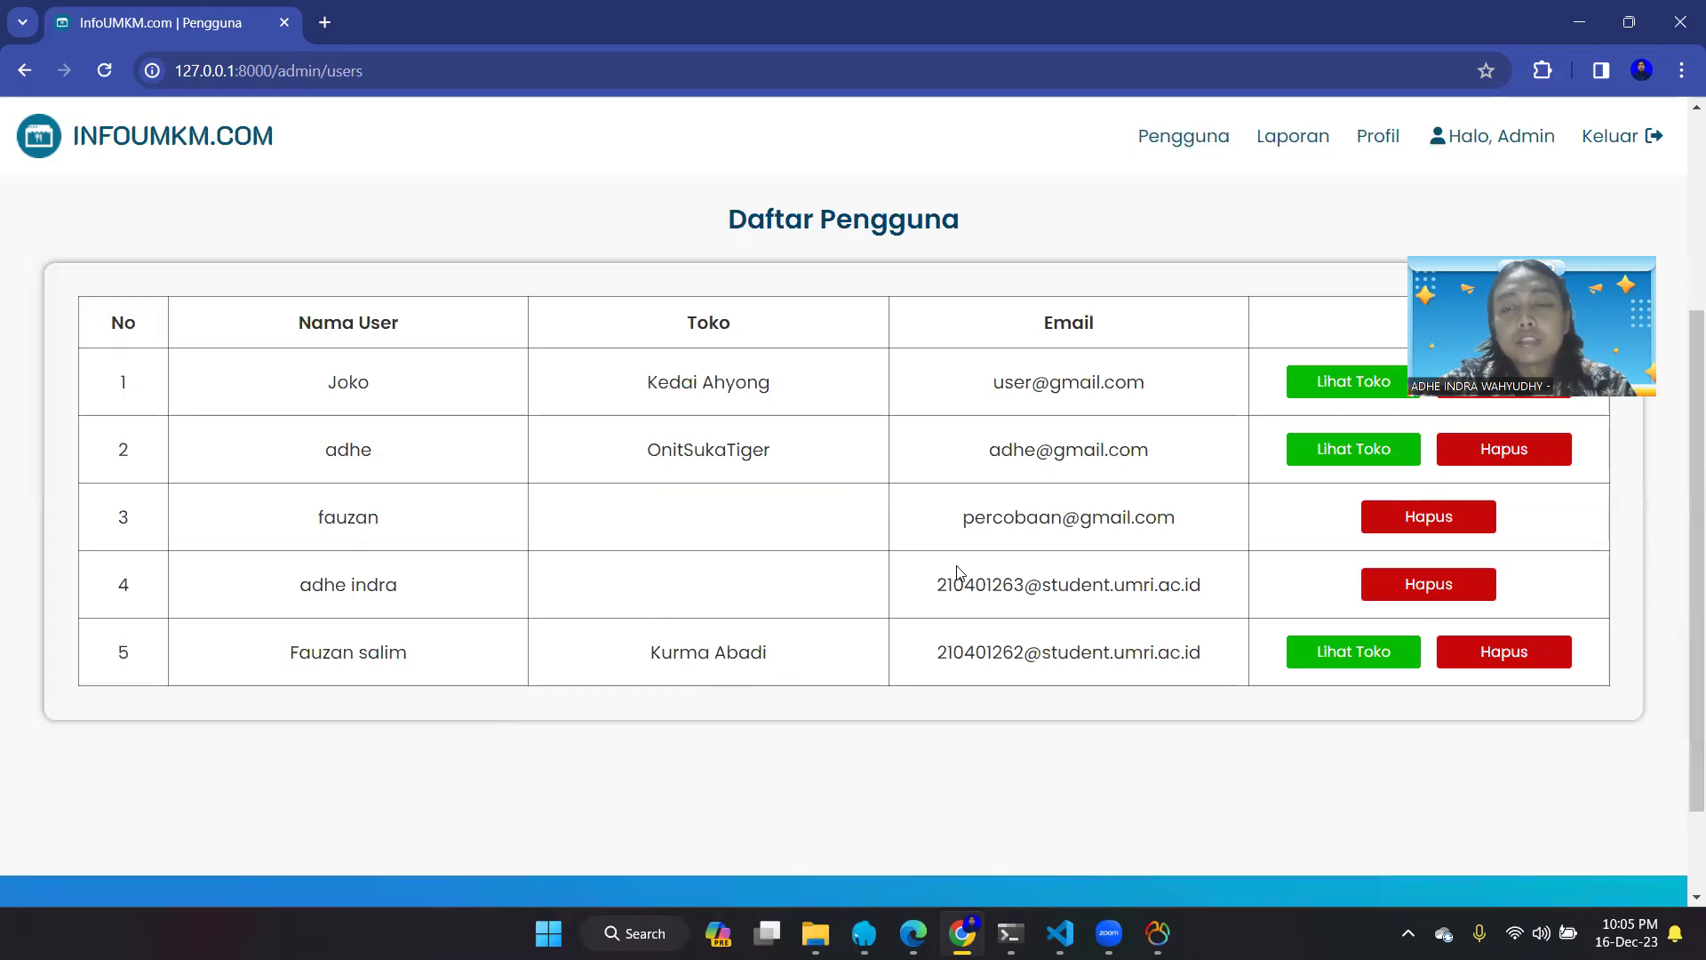
click(1272, 142)
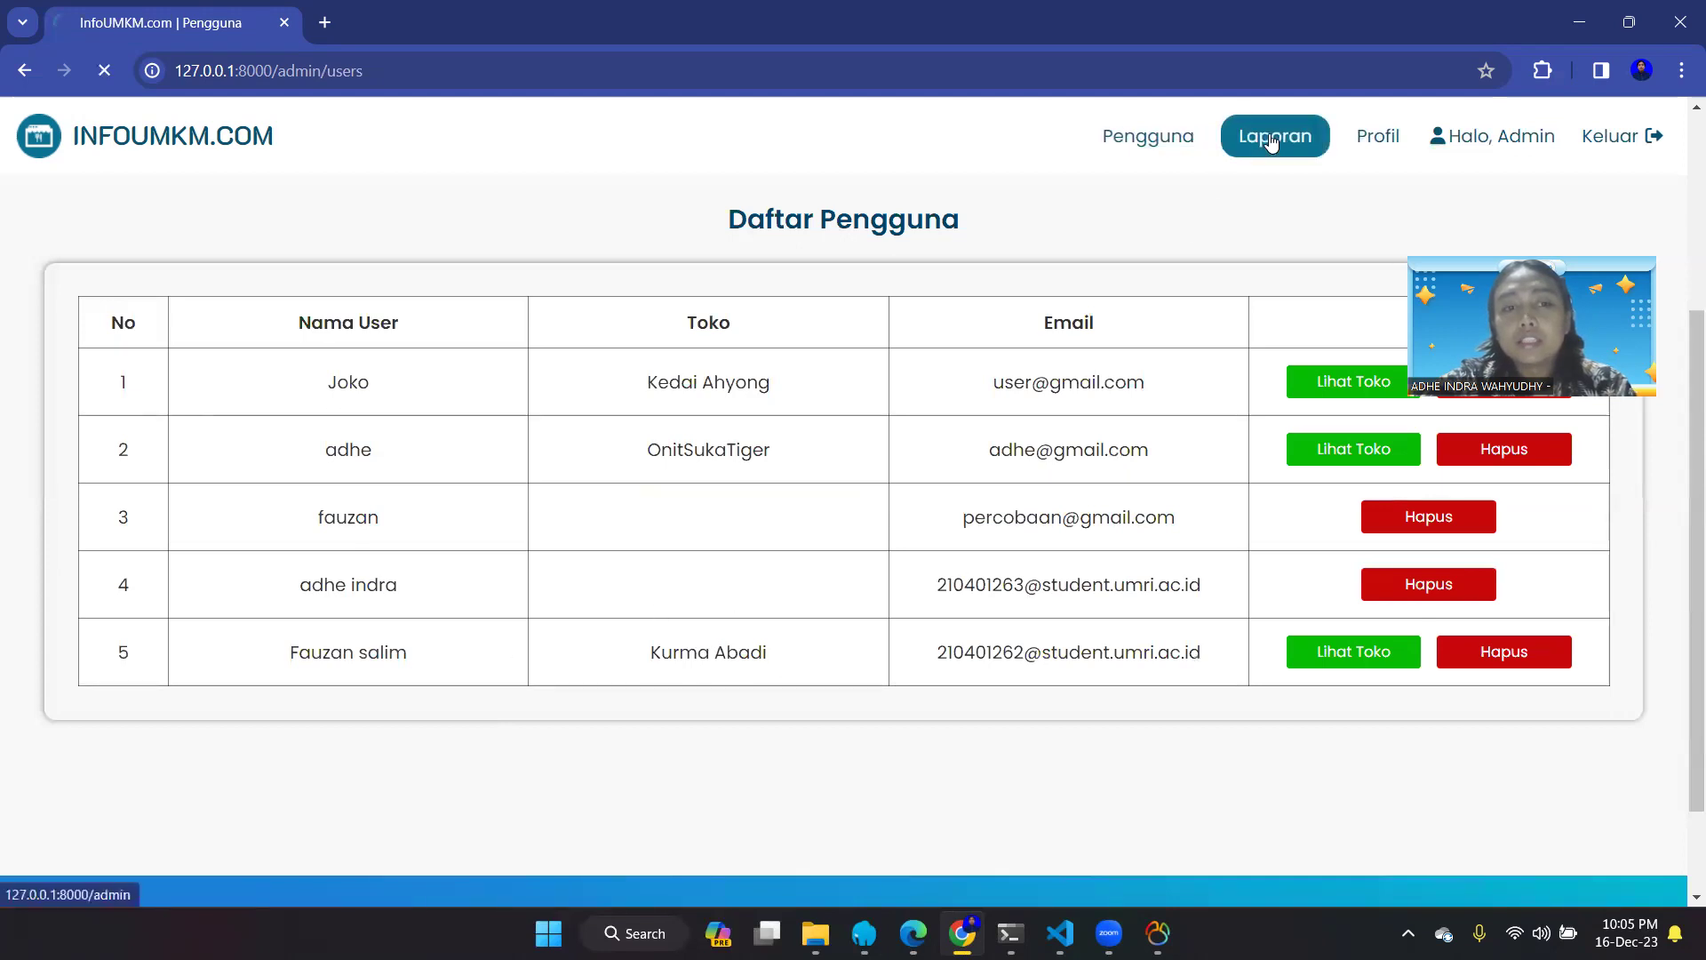
- Suspend Kurma Abadi with Tahan Toko on row 3
scroll(1184, 506, down, 5)
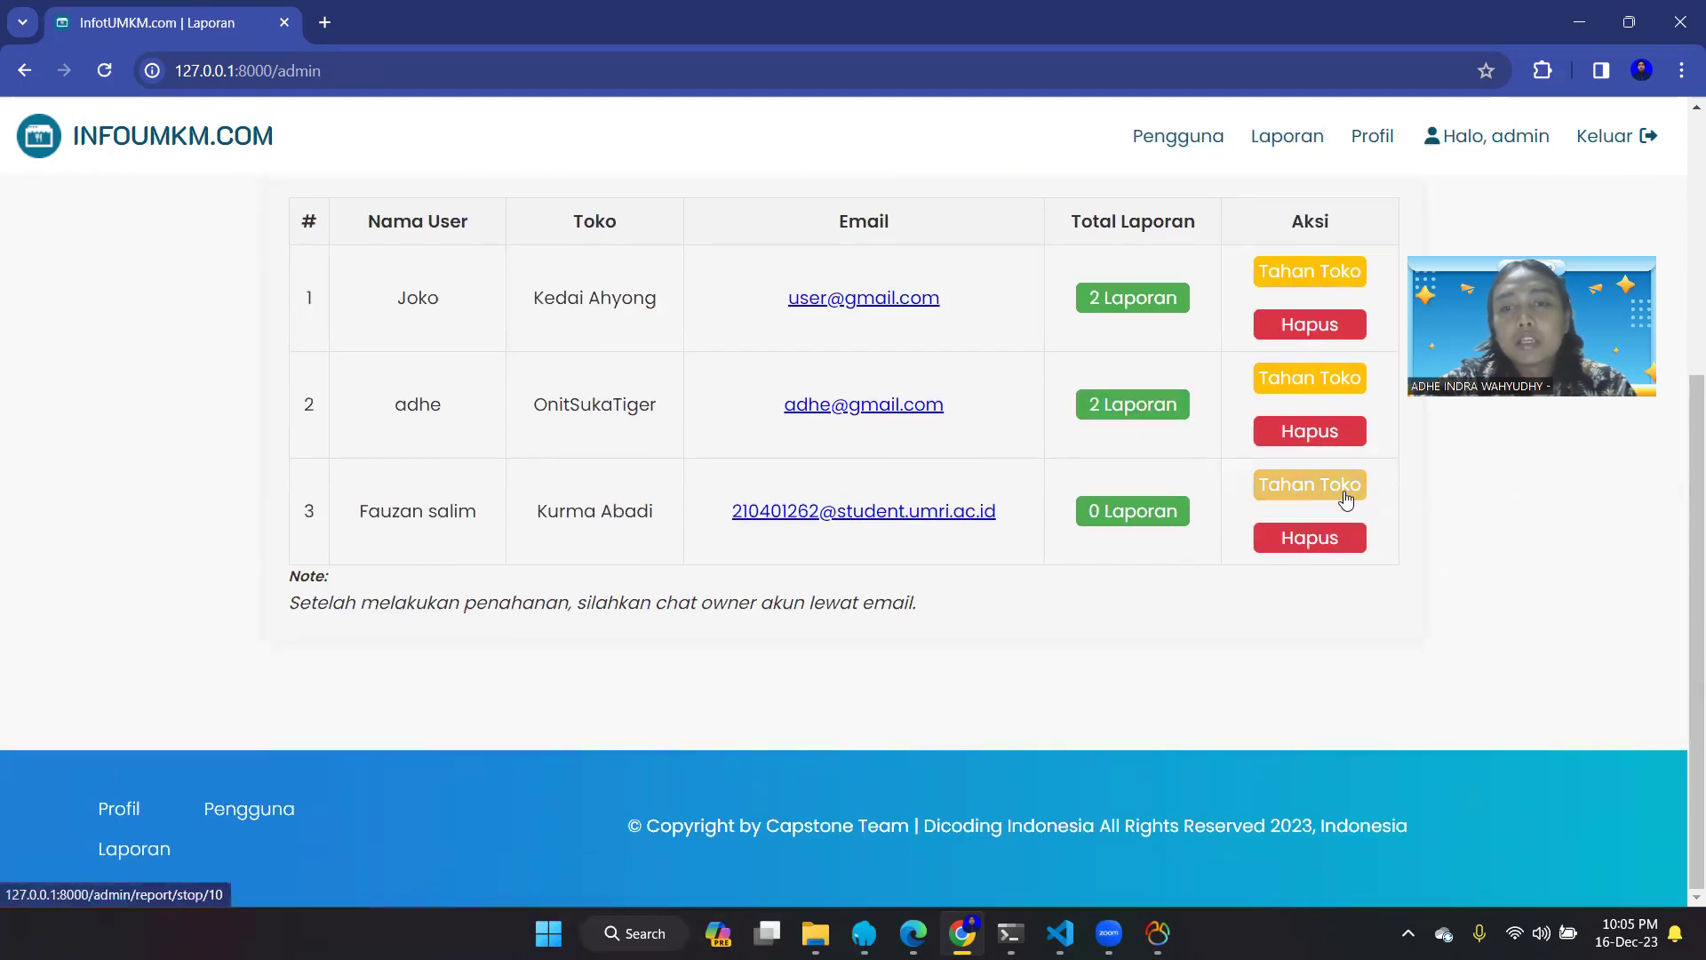
click(1345, 537)
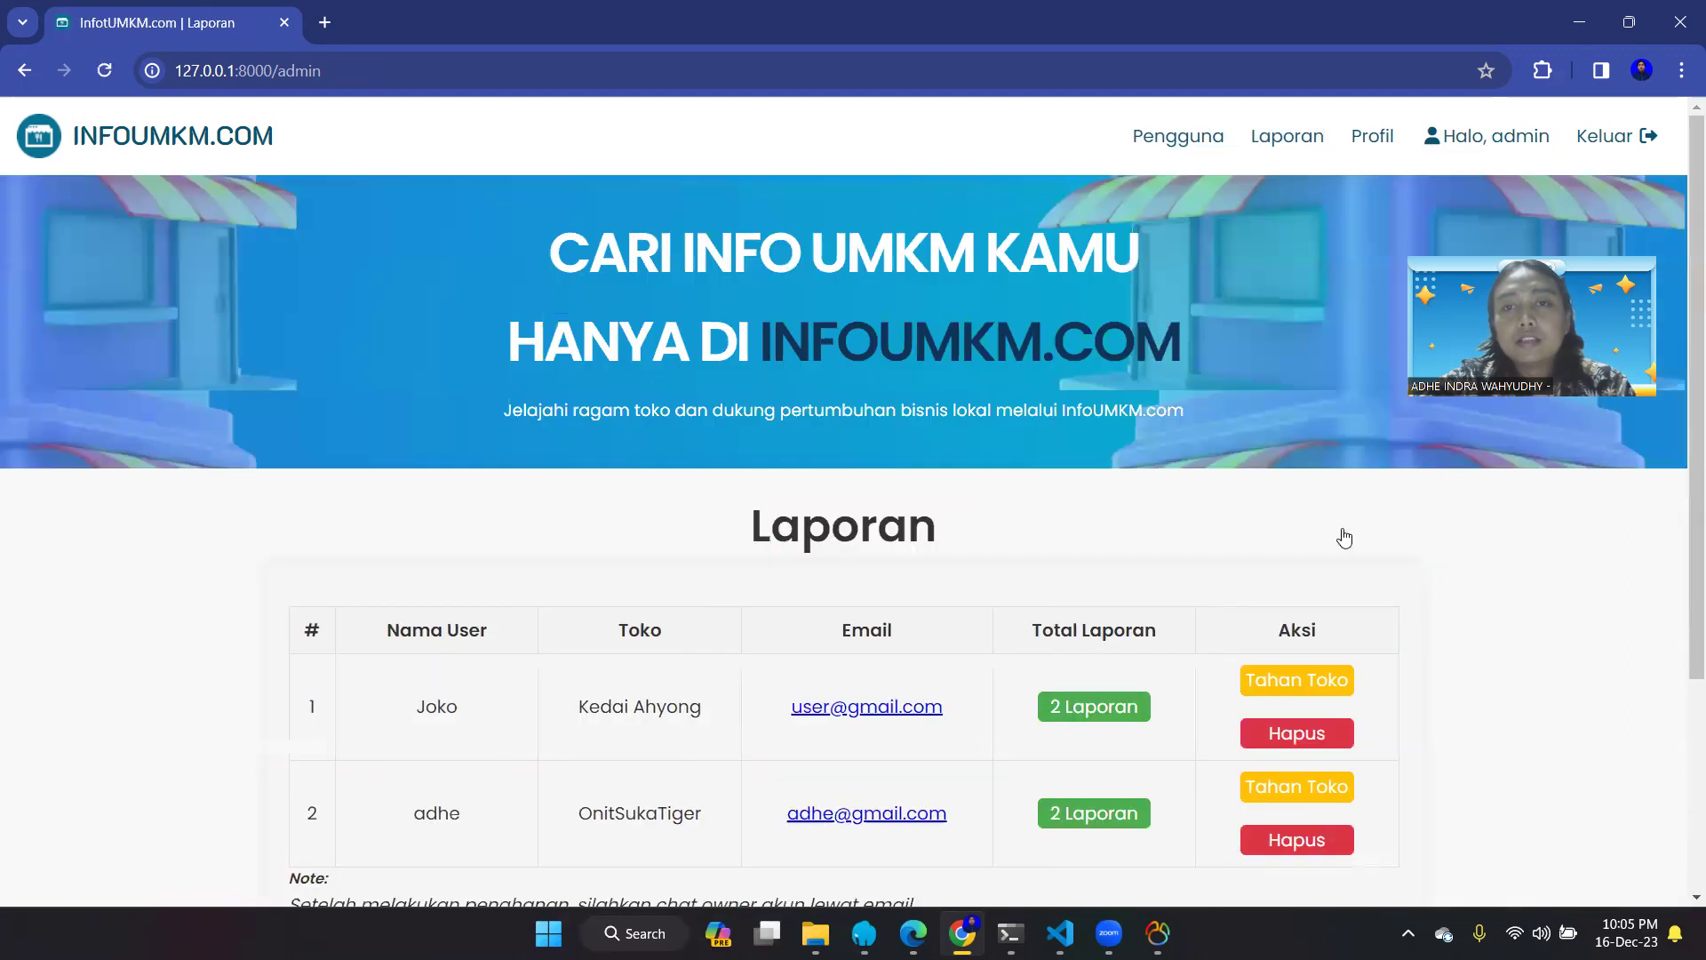
scroll(1271, 583, down, 2)
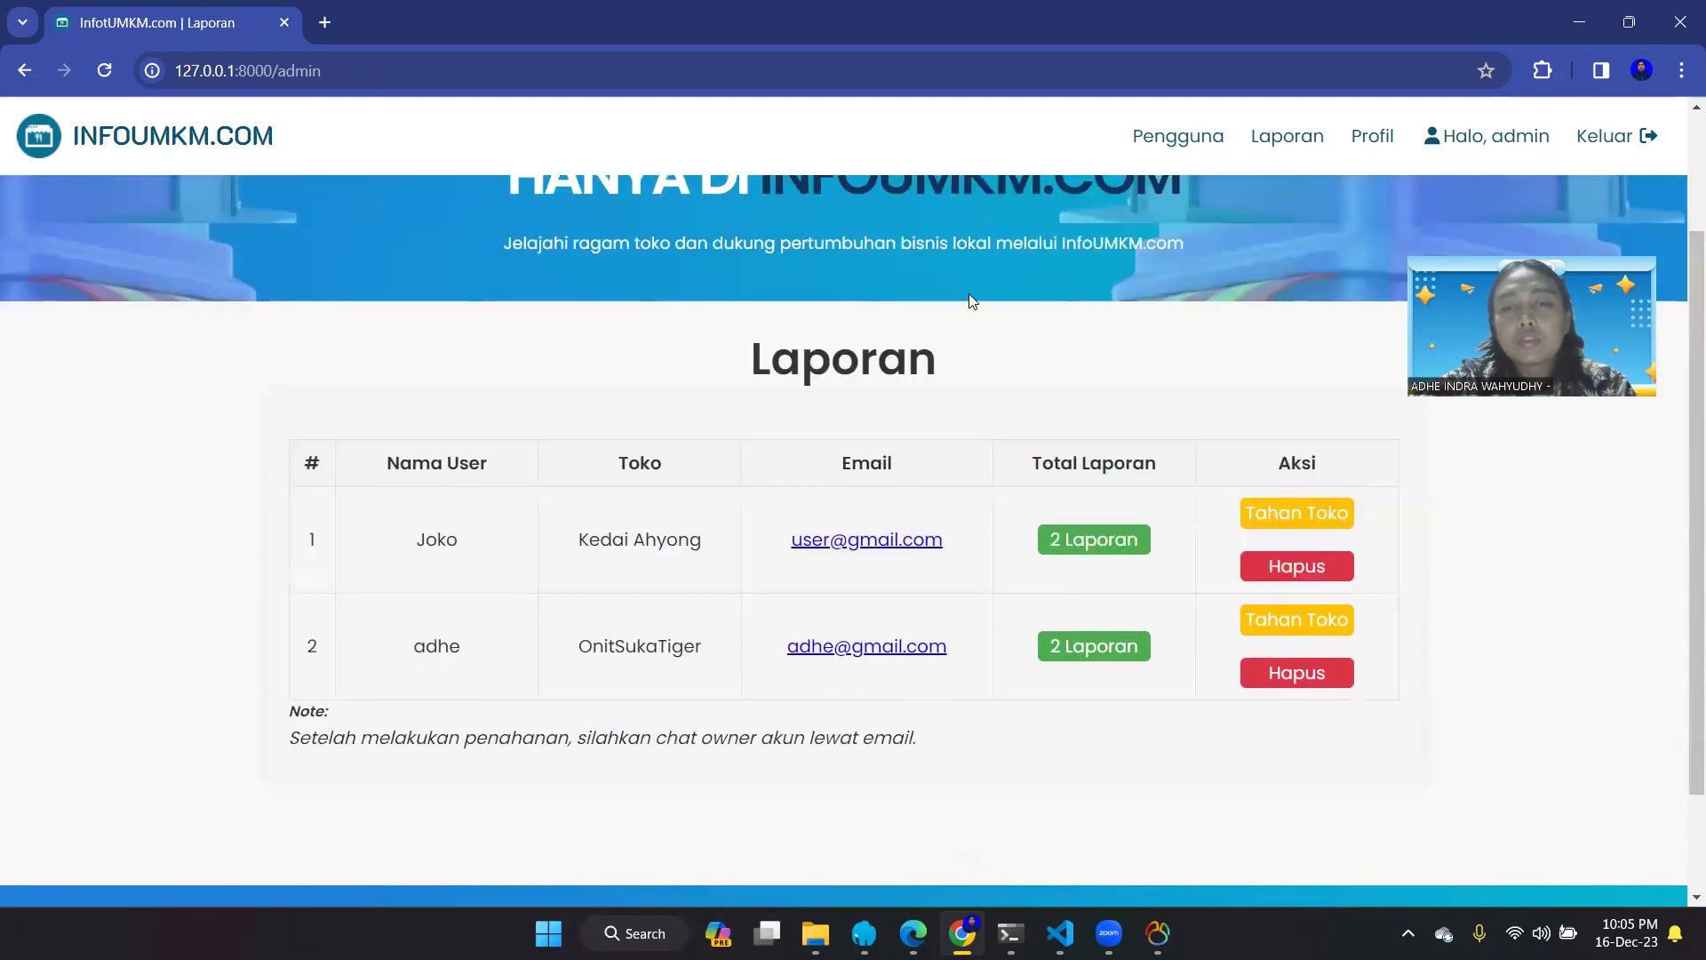
- Delete the Kurma Abadi owner's account with Hapus on row 5 of Pengguna
click(1176, 137)
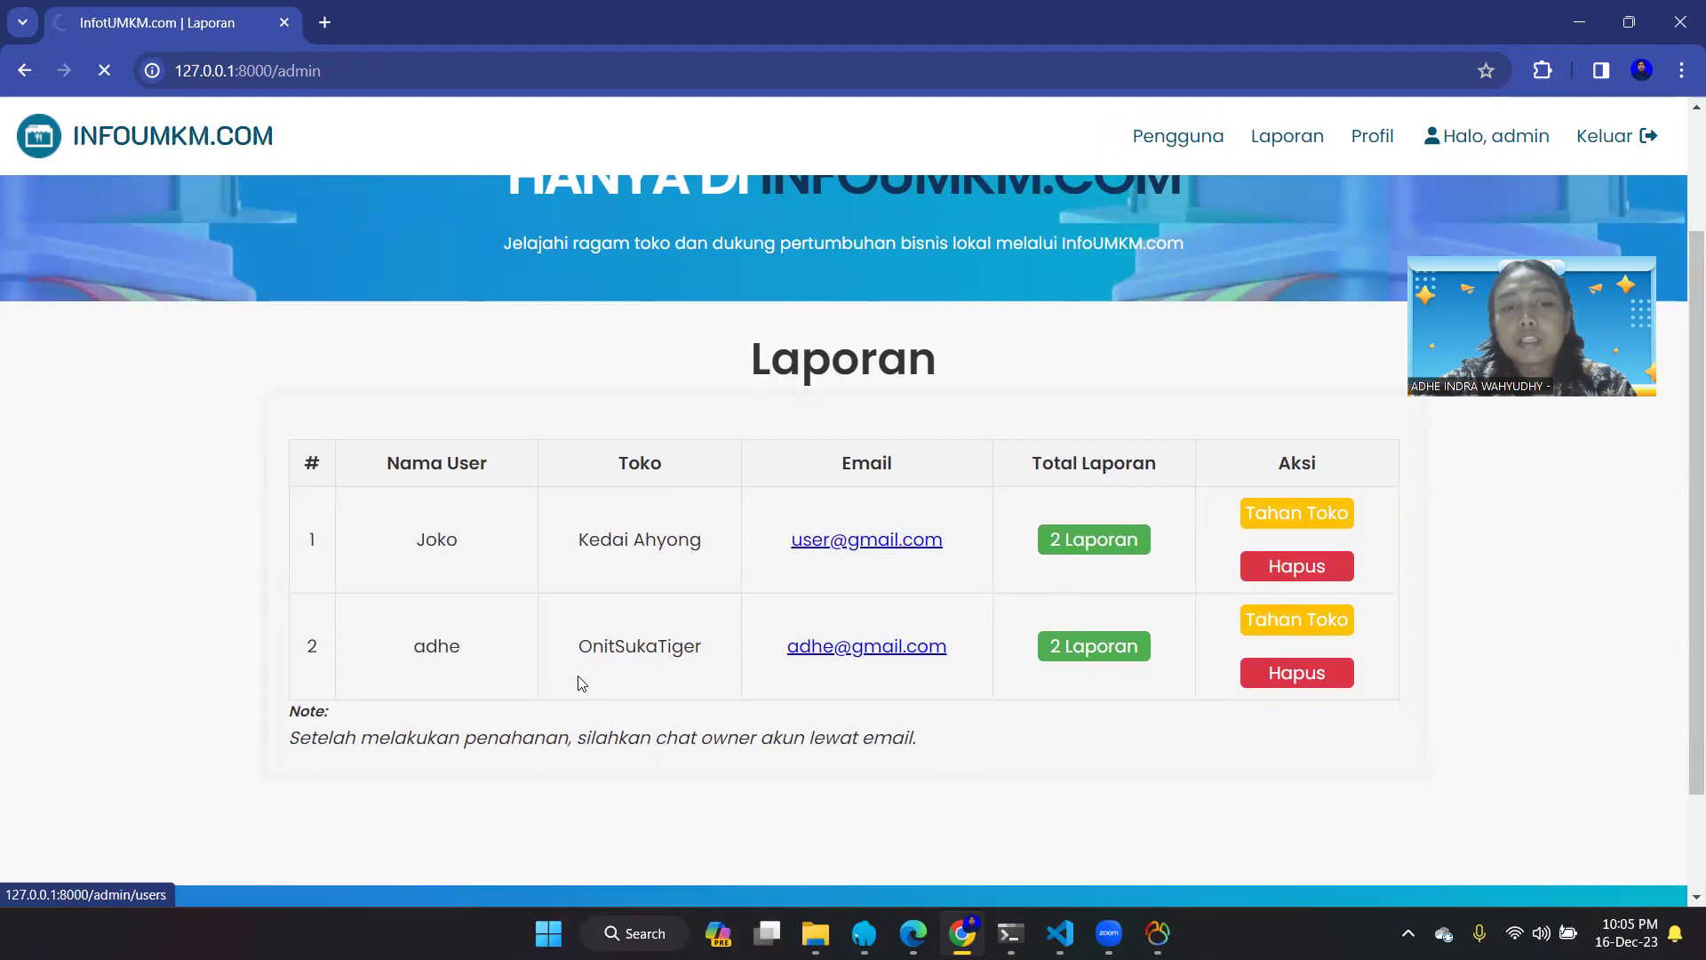
scroll(761, 674, down, 3)
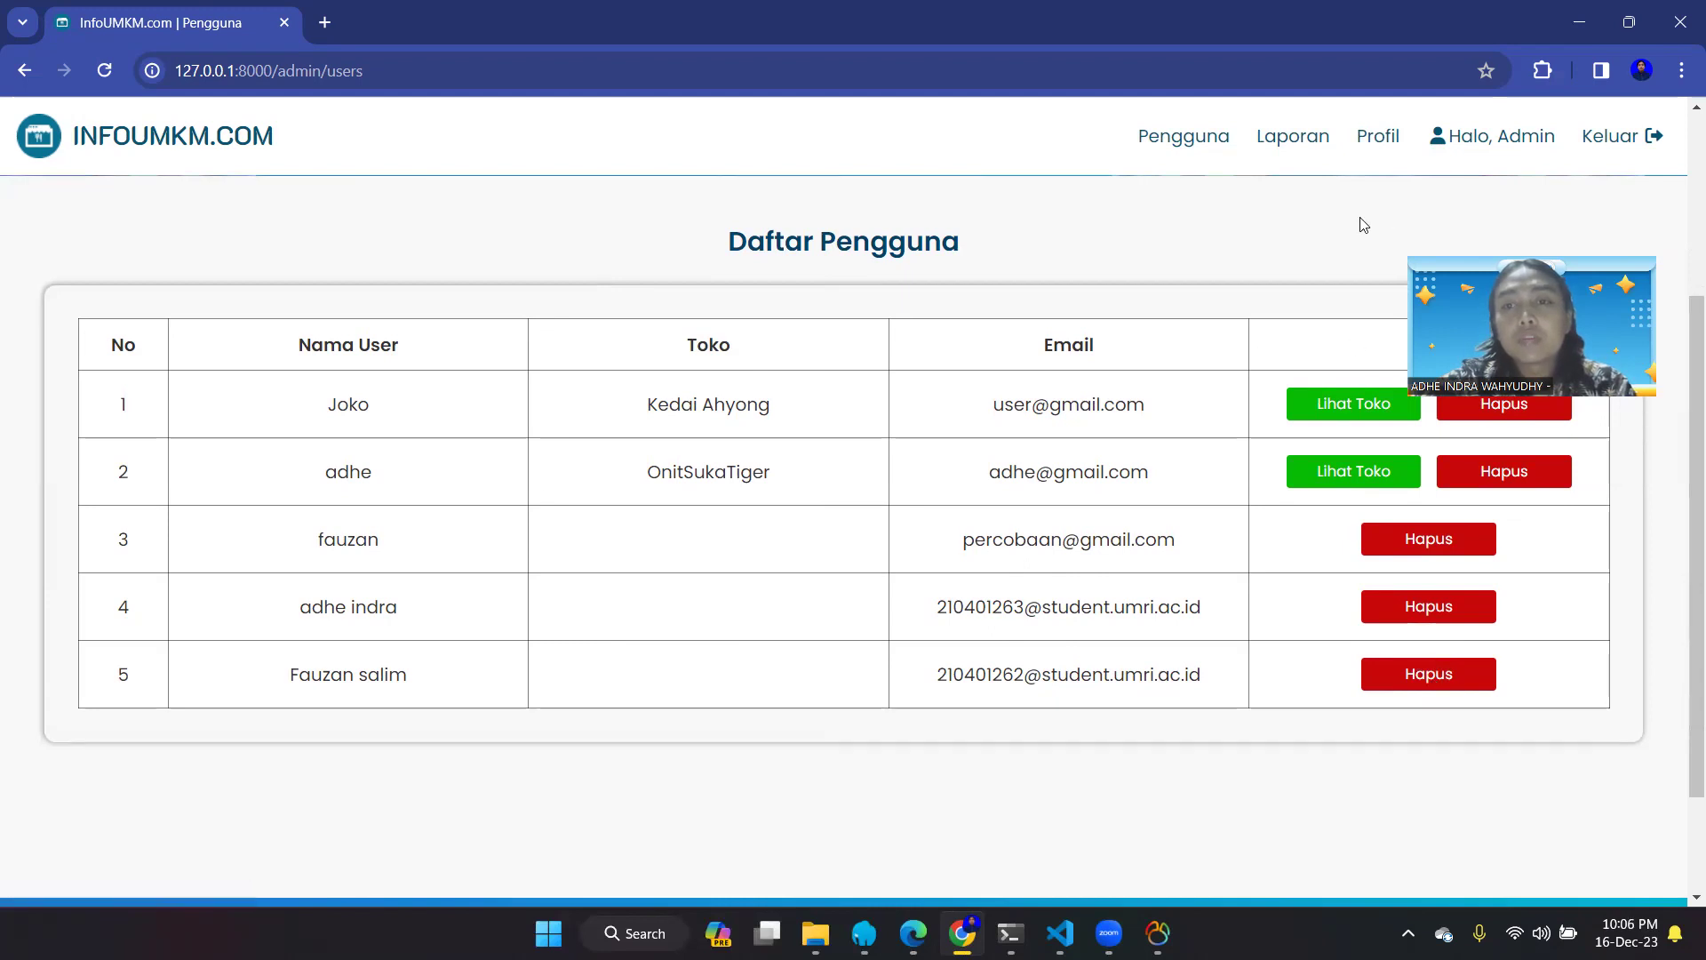
click(1450, 685)
scroll(1450, 686, down, 2)
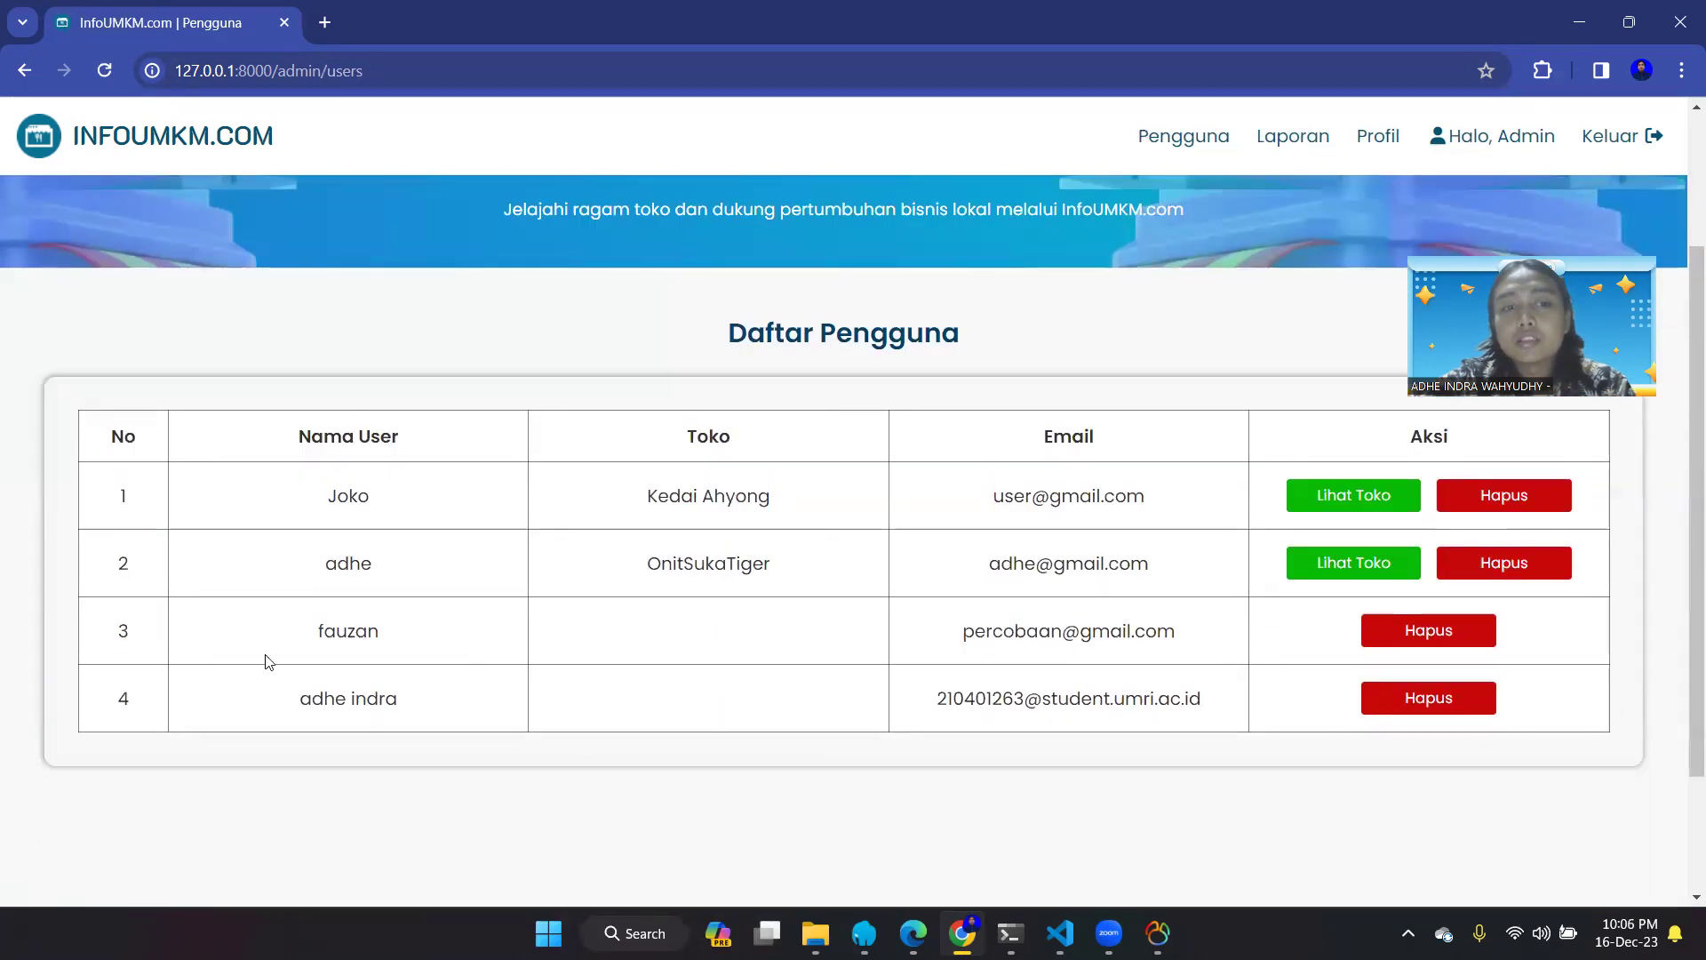
scroll(990, 752, down, 2)
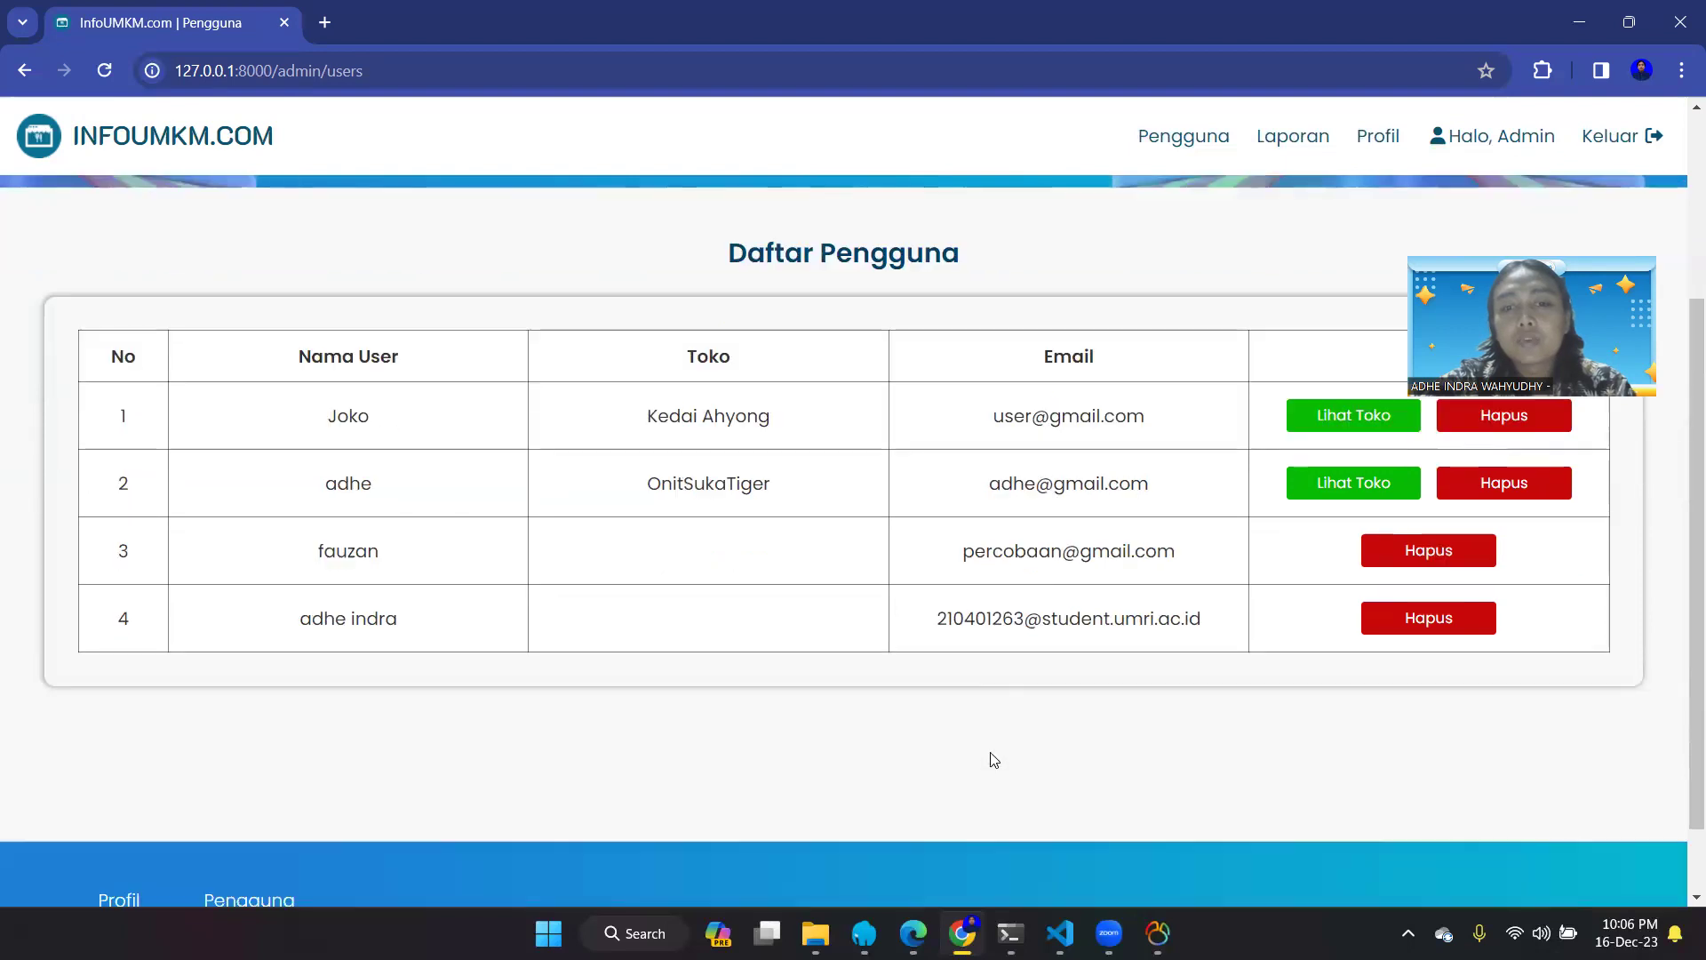
scroll(972, 461, up, 4)
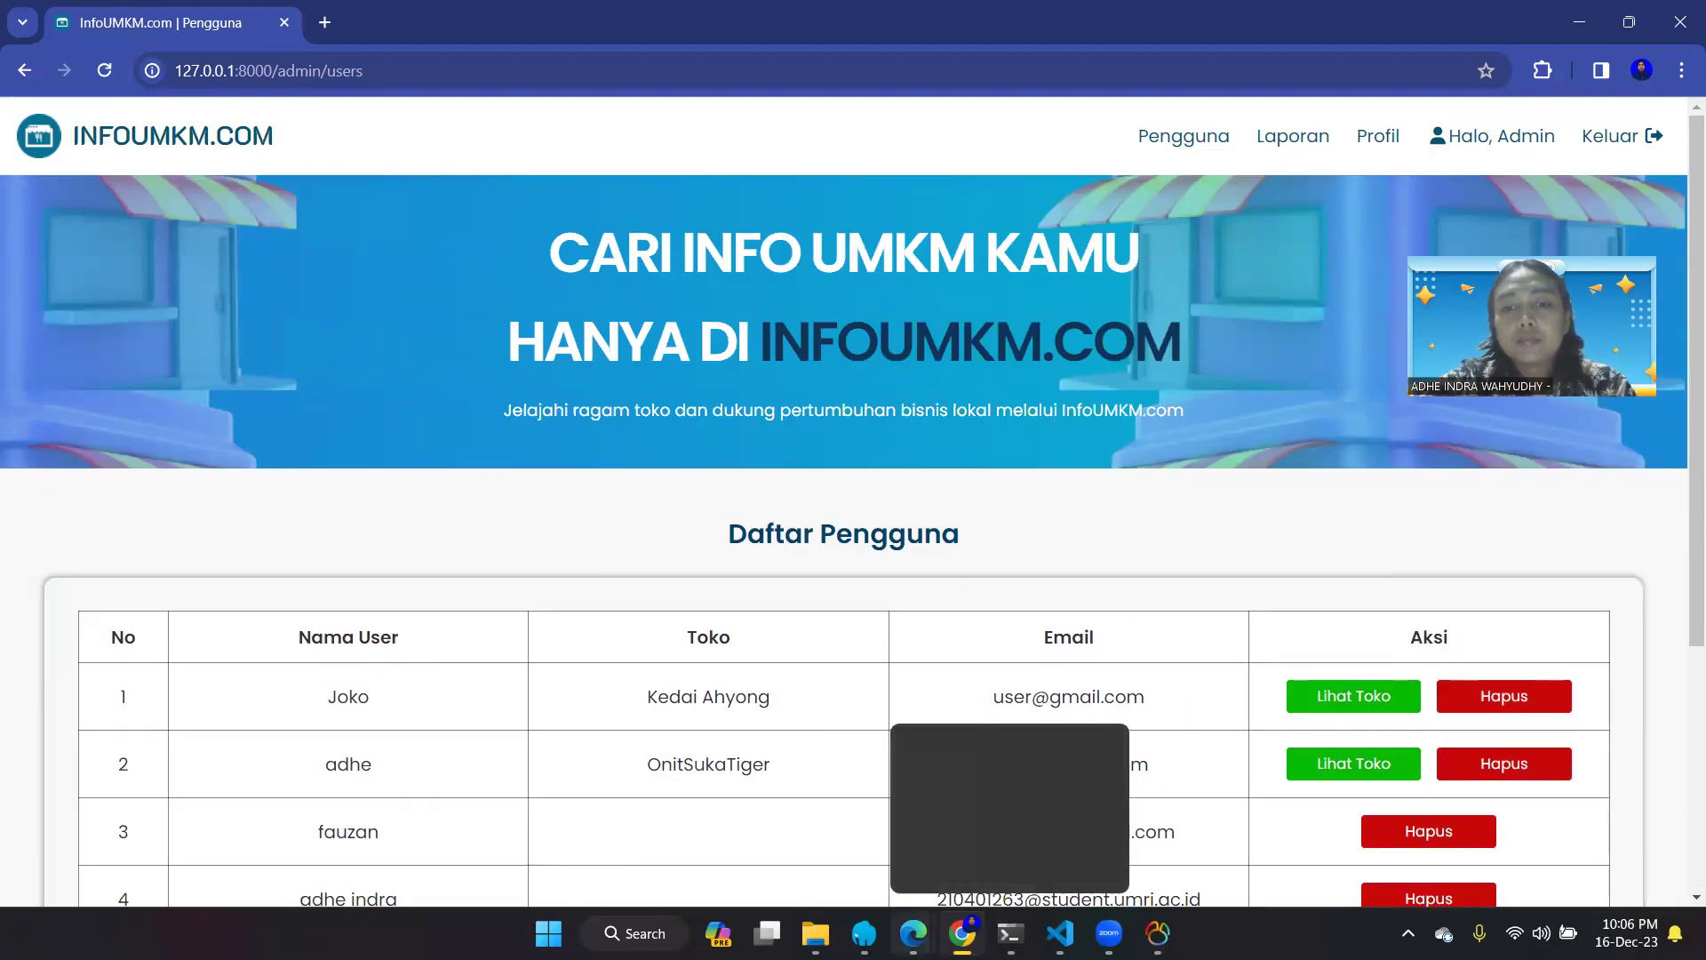
- Reload the store owner's page in Edge to check the suspension
mouse_move(913, 933)
click(986, 800)
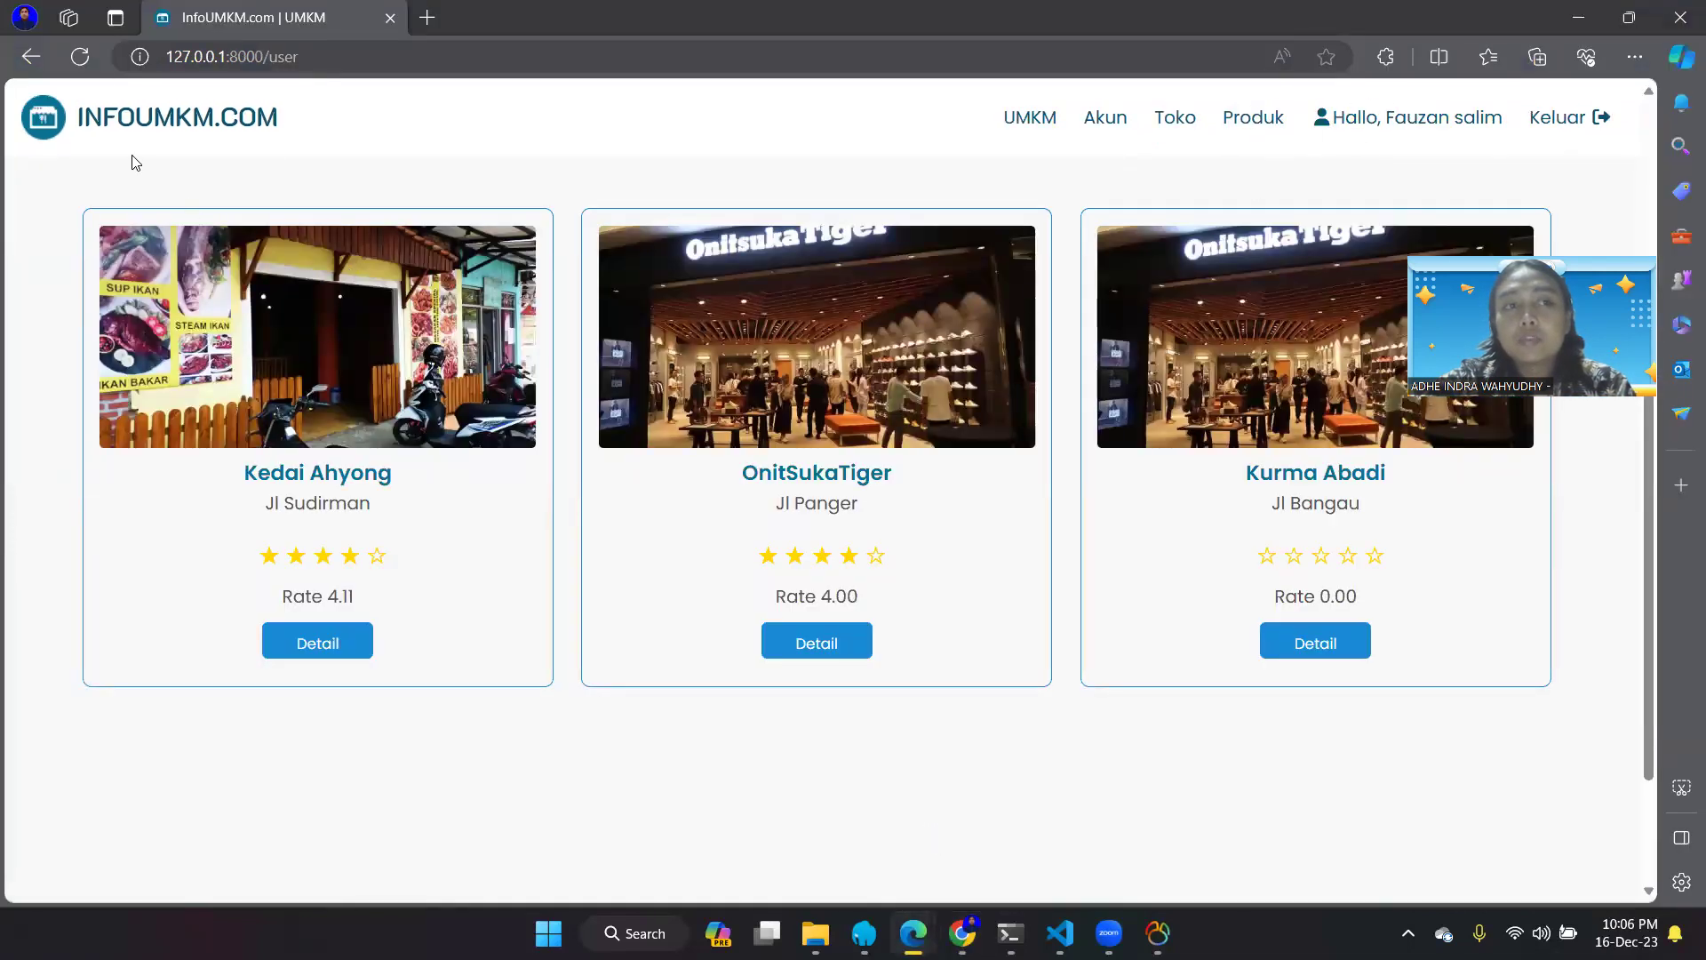
click(79, 59)
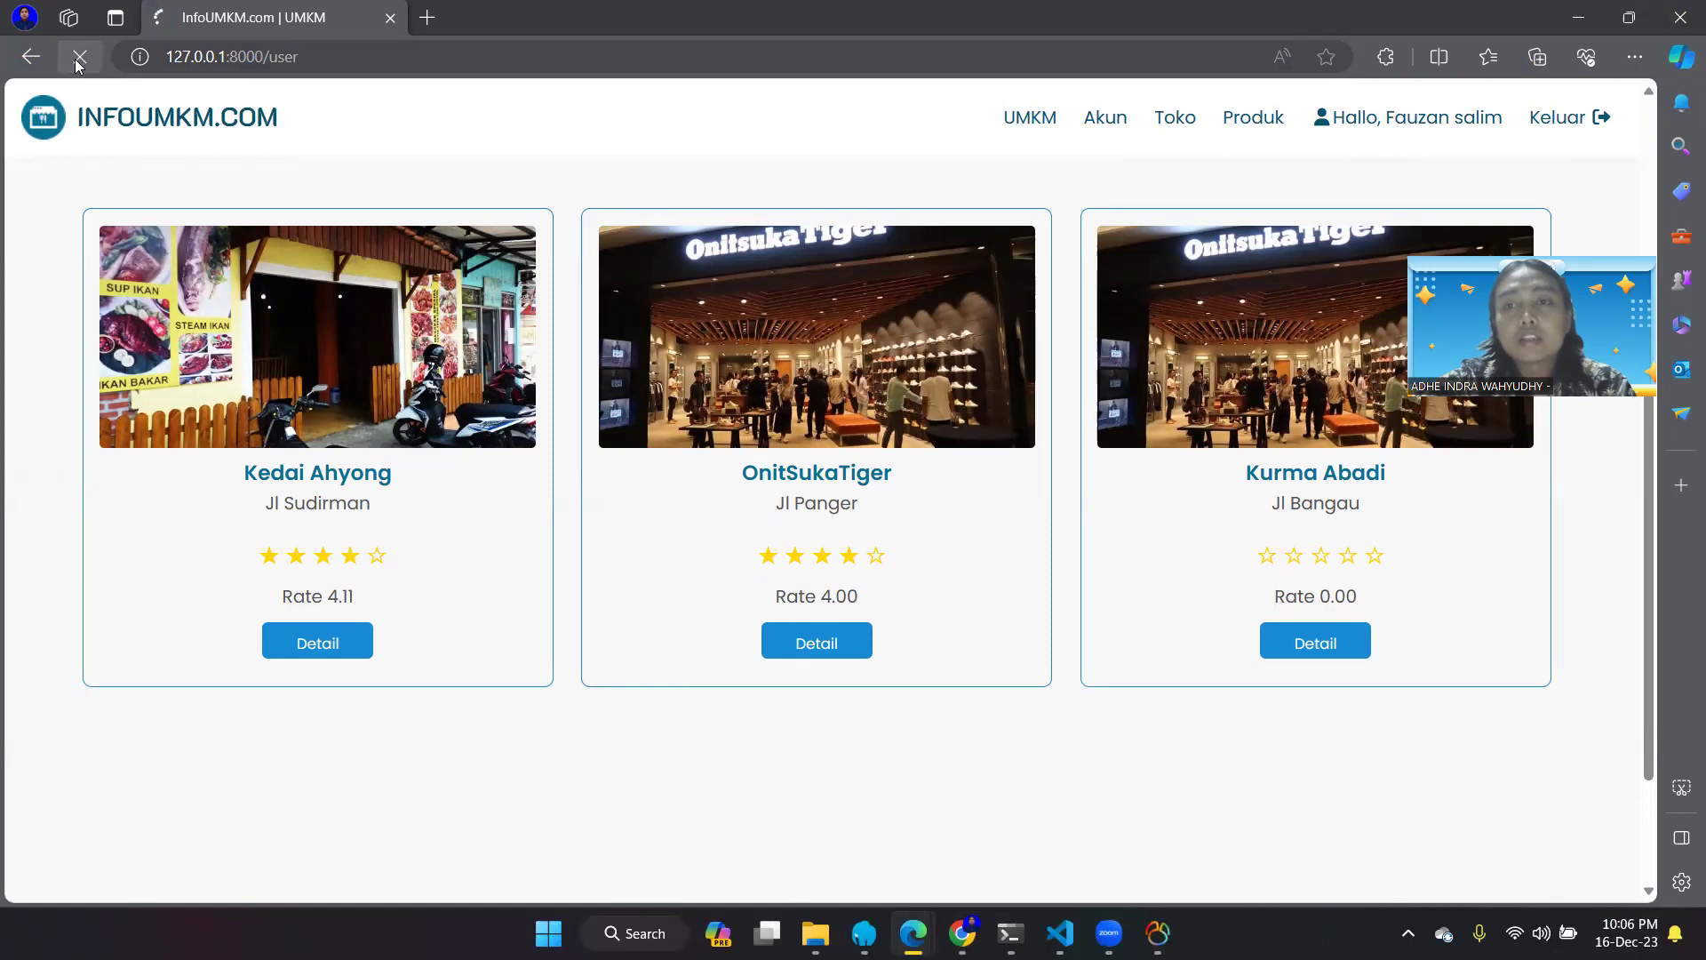